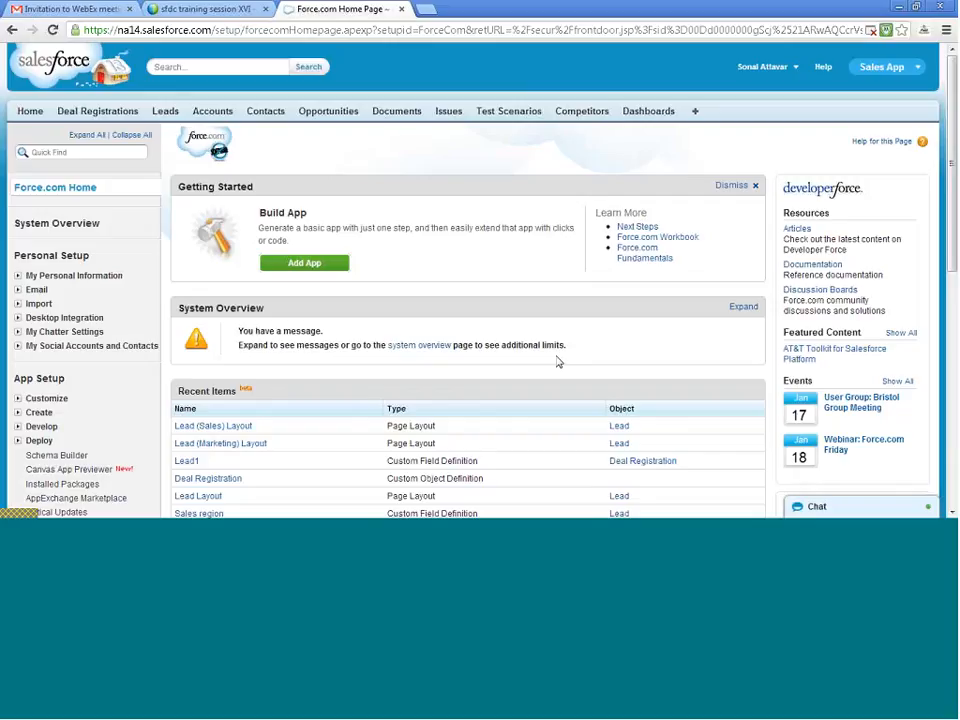
- Add Reports to the selected tabs of the Sales App and save the tab customization
left_click(656, 113)
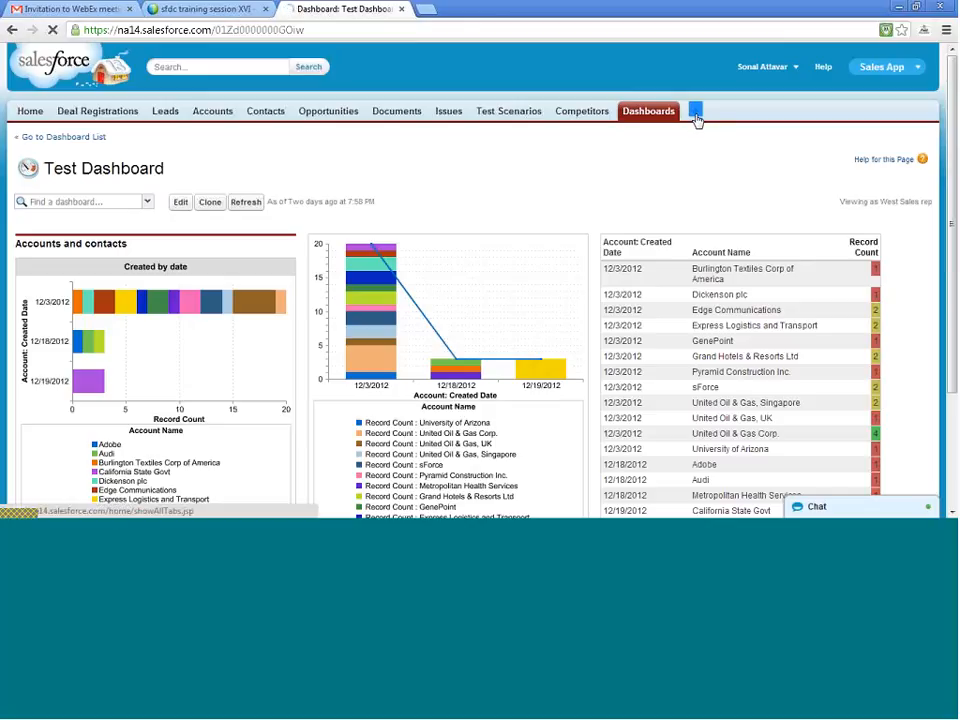
left_click(693, 115)
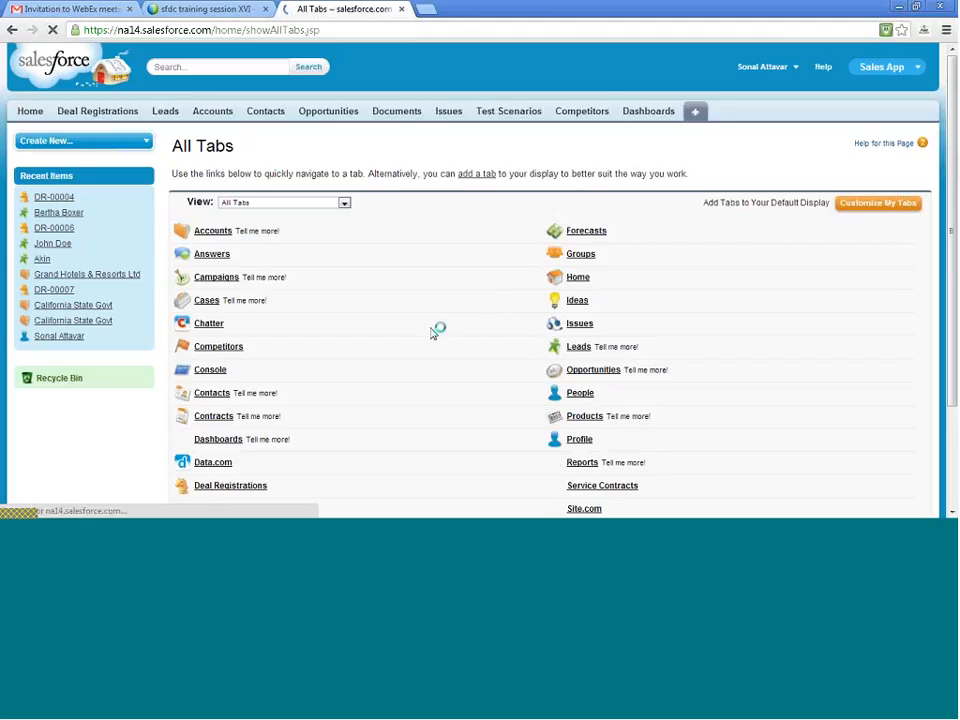
scroll(435, 332, "down", 3)
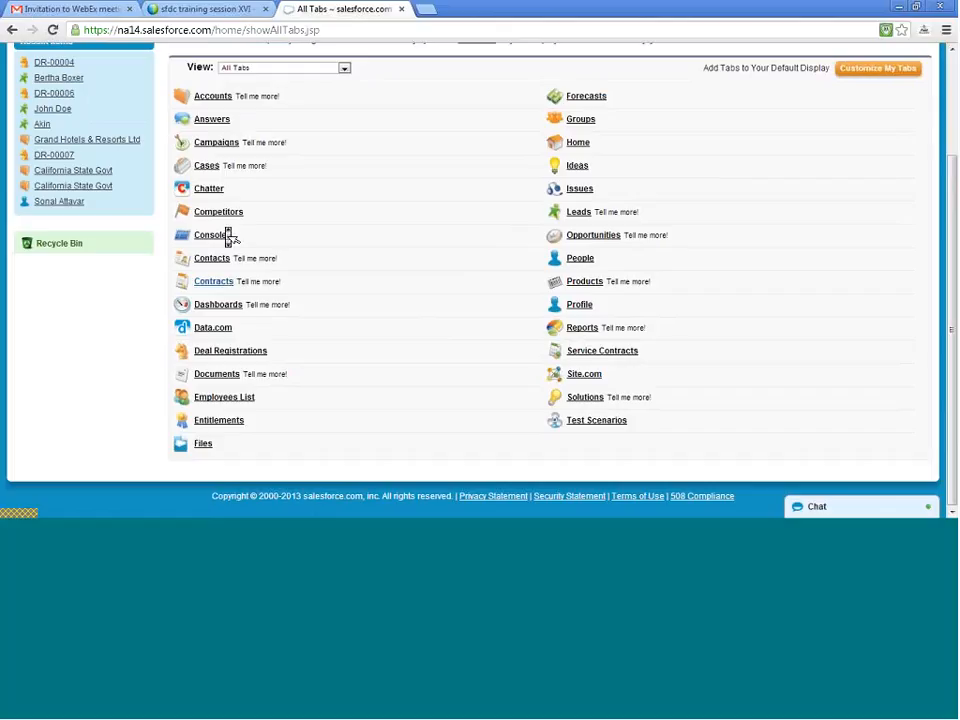
scroll(228, 235, "up", 3)
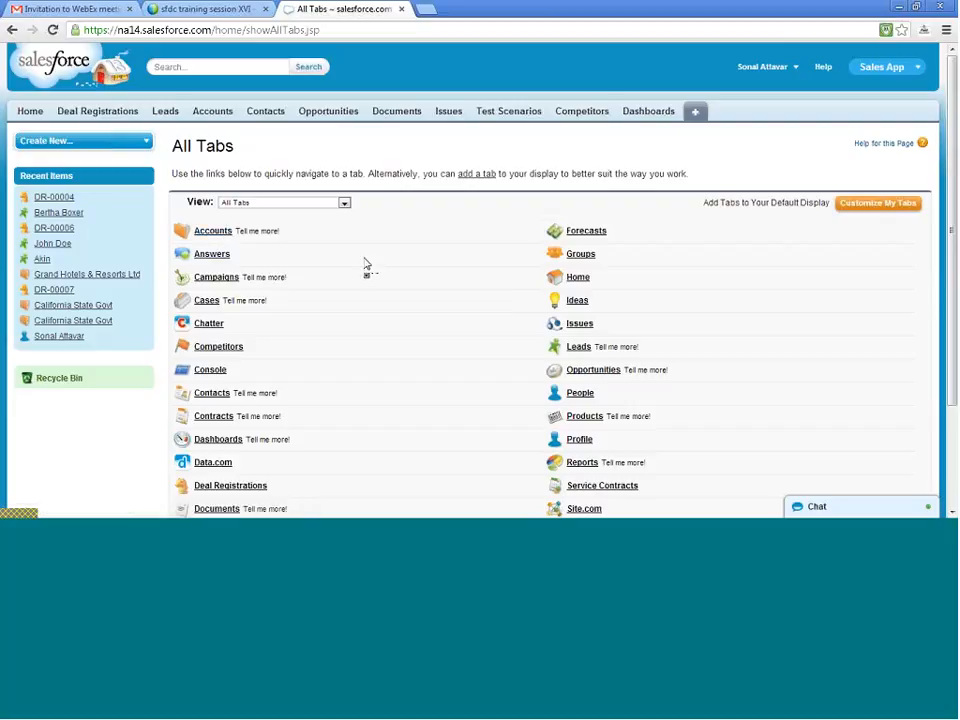
left_click(861, 214)
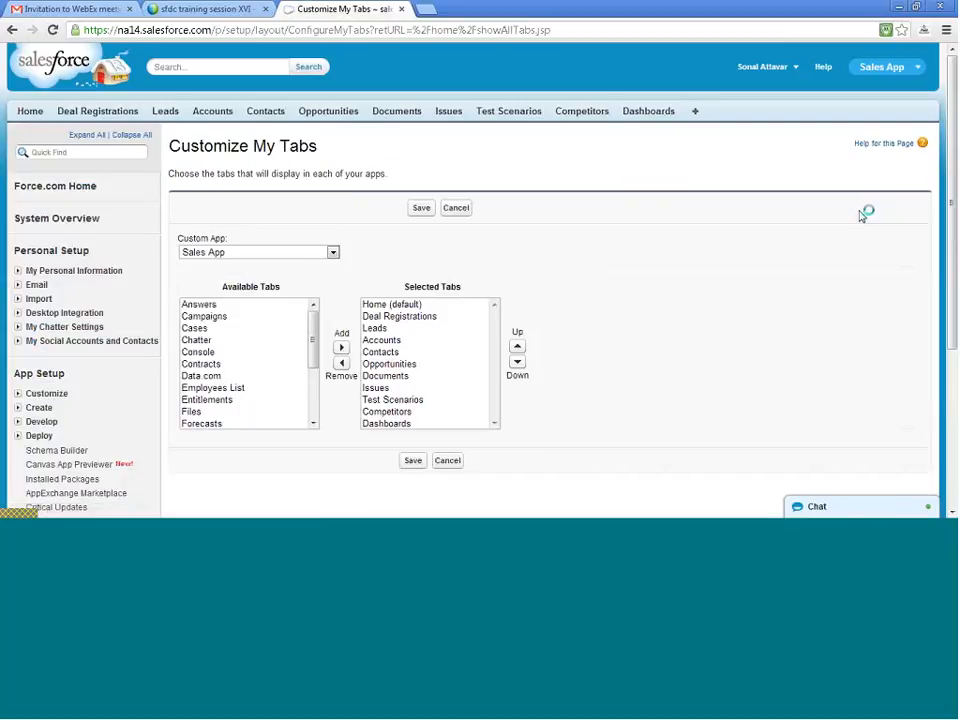
left_click_drag(313, 336, 311, 381)
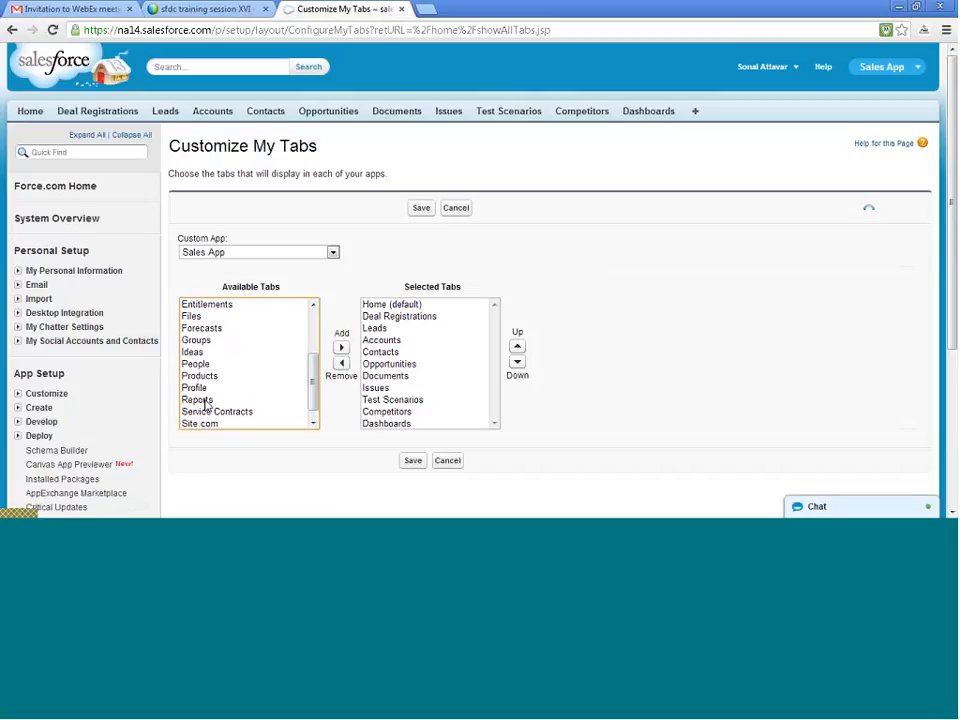
left_click(266, 400)
left_click(341, 347)
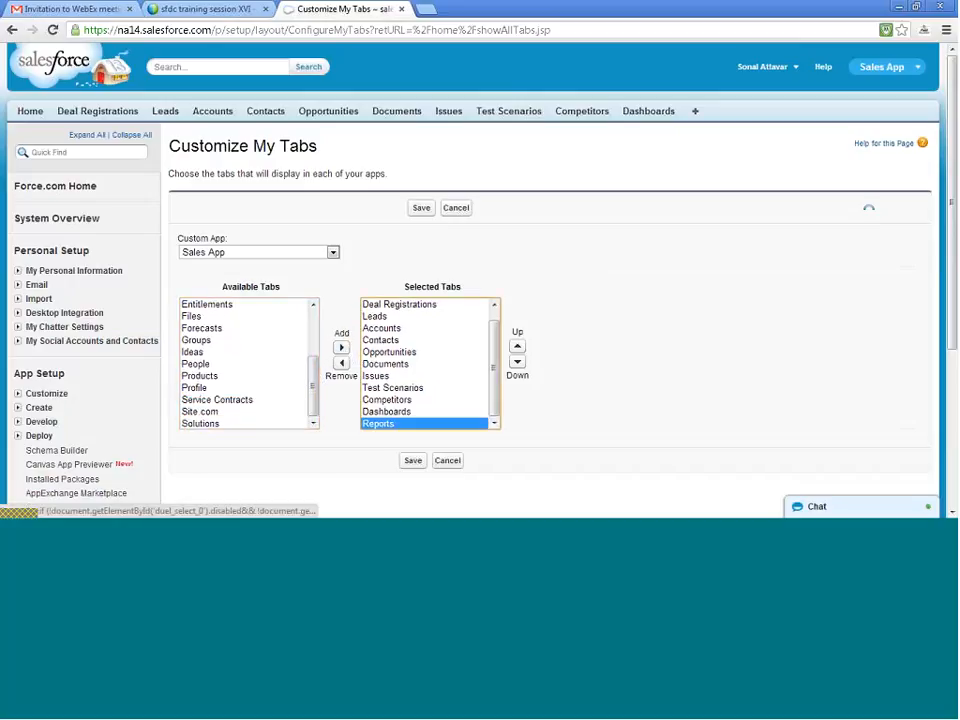
left_click(415, 465)
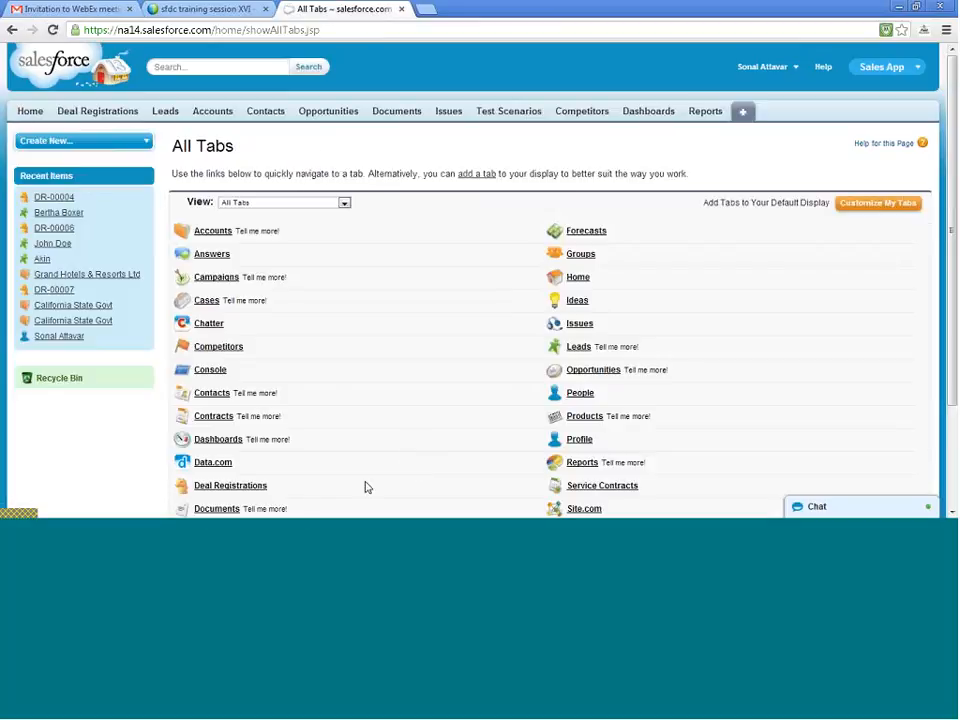
- Open the Reports & Dashboards page from the list of all tabs
scroll(527, 314, "down", 3)
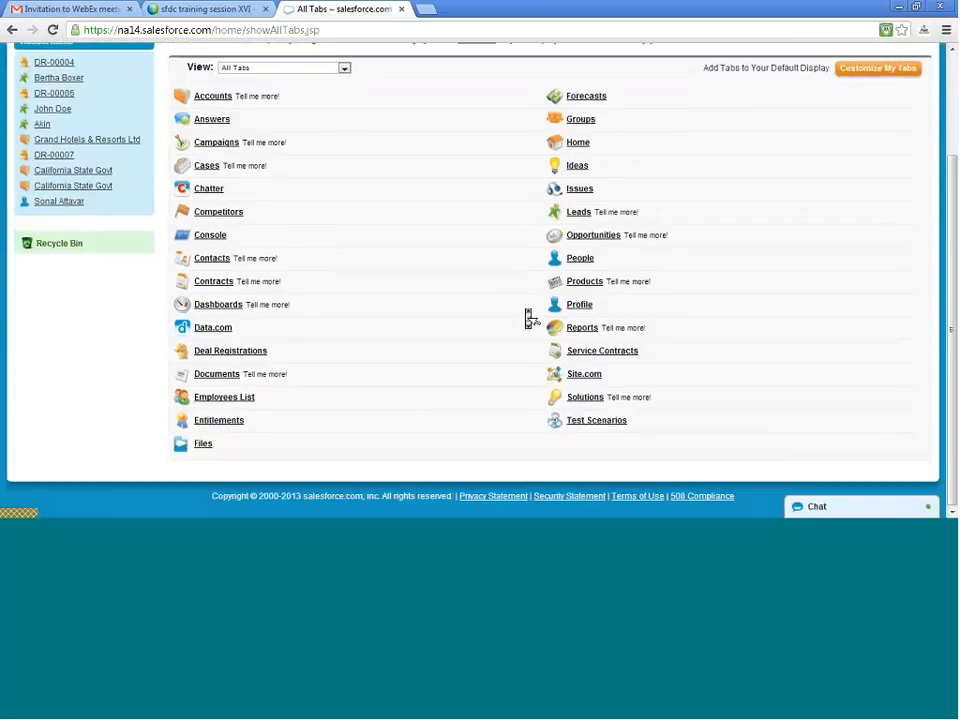
left_click(582, 327)
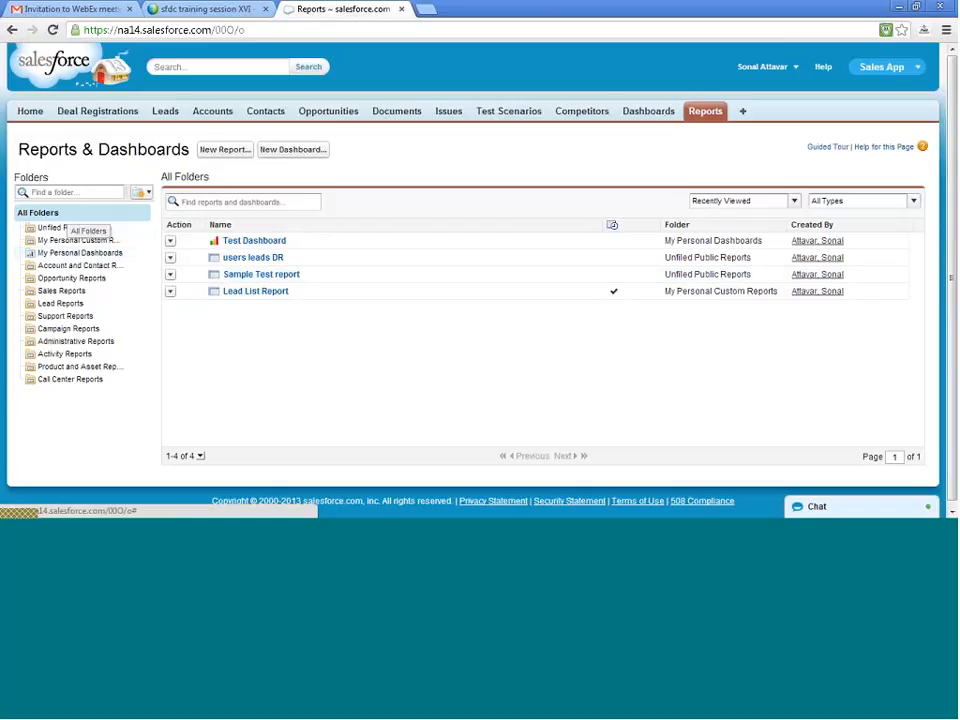
left_click(56, 191)
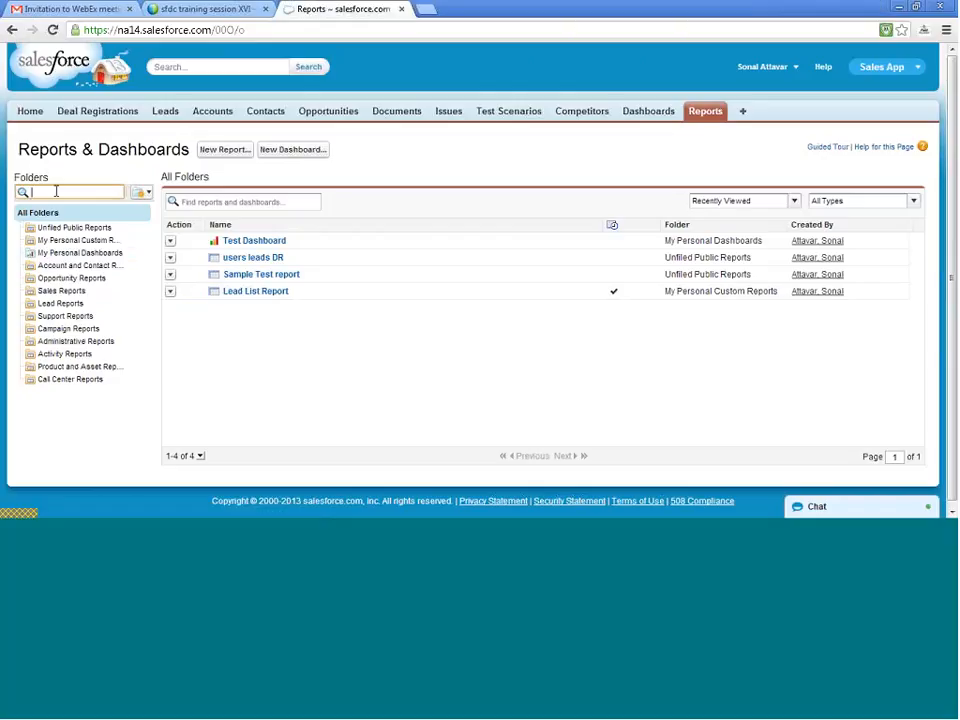
left_click(146, 196)
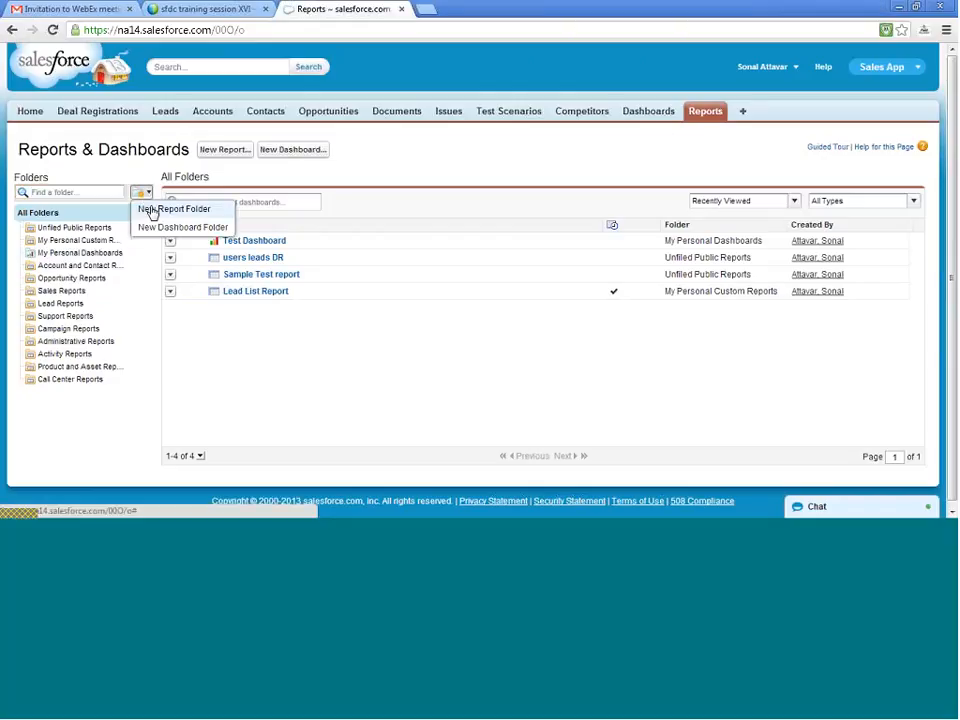
left_click(152, 211)
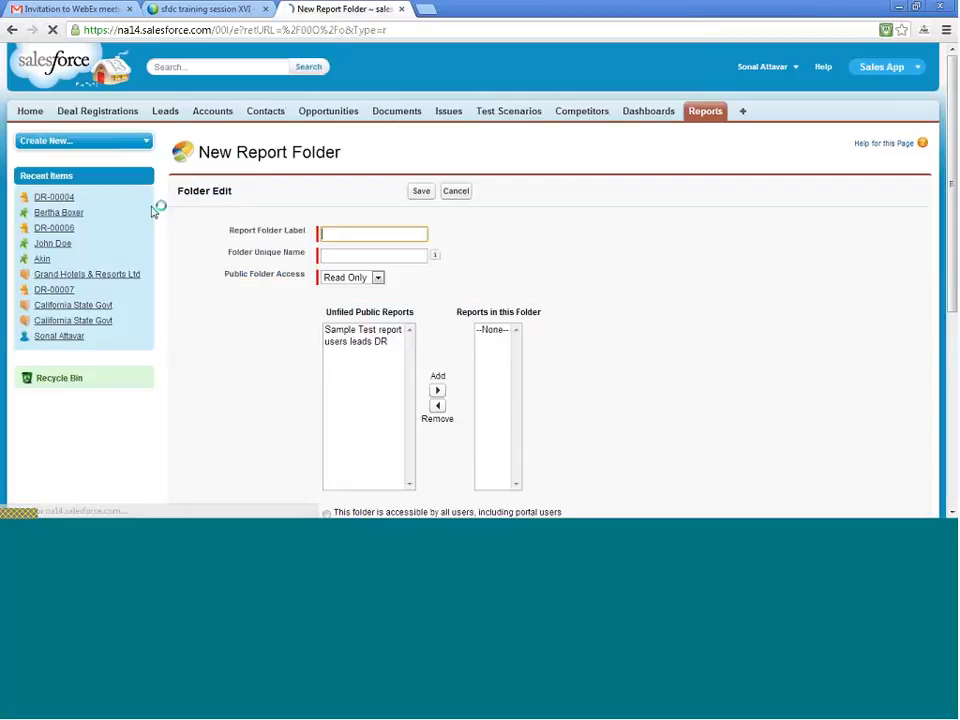
left_click(12, 30)
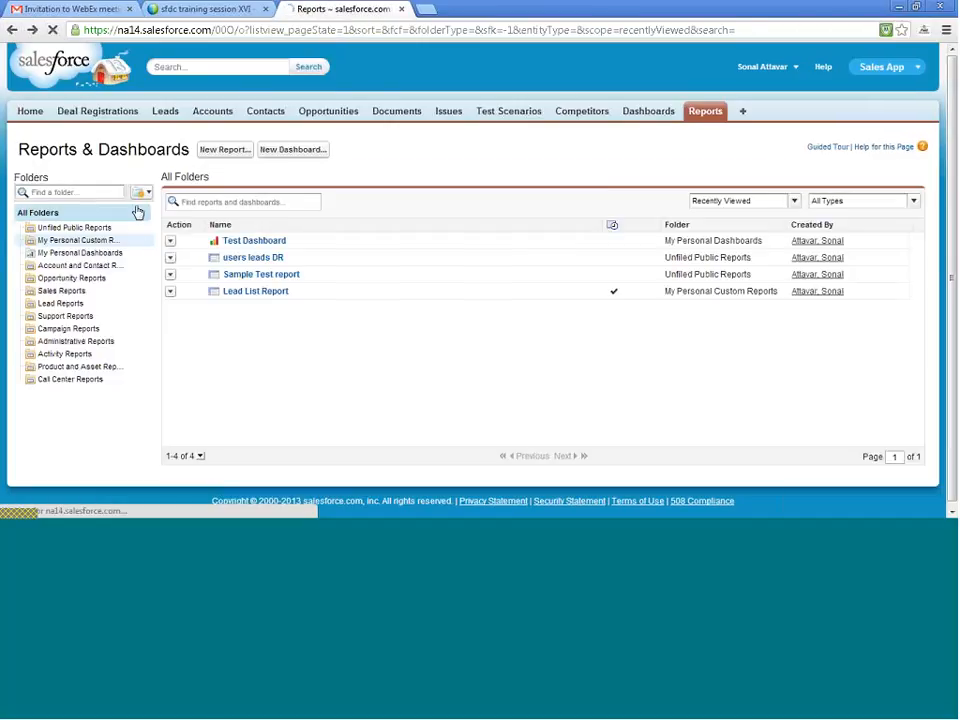
- Start a new dashboard folder labelled Test Dashboard with the unique name Test_Dashboard
left_click(151, 193)
left_click(152, 224)
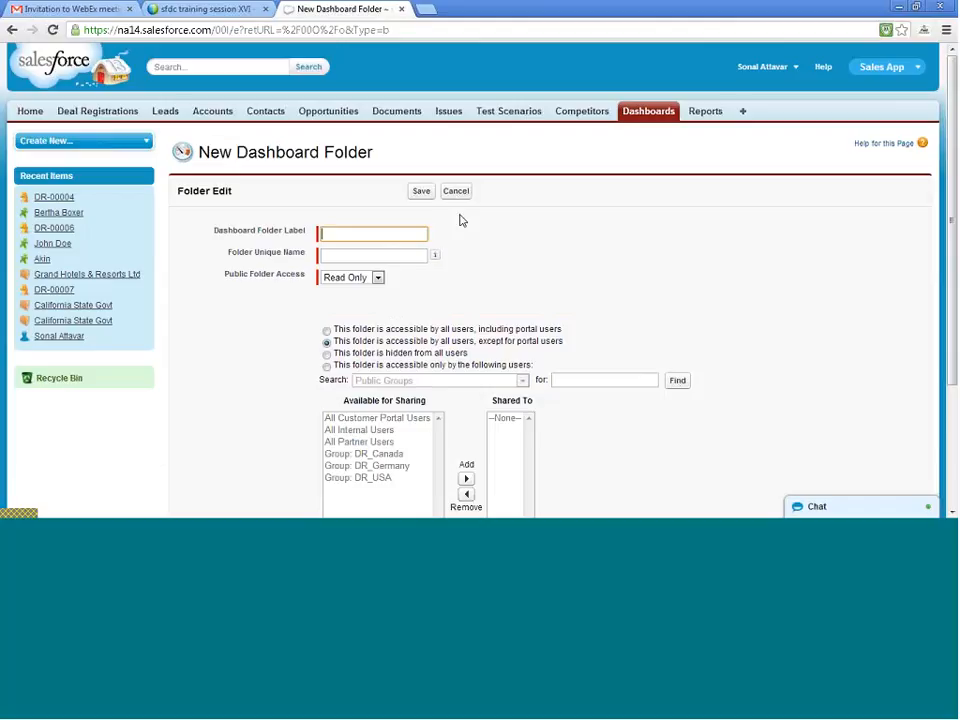
left_click(410, 233)
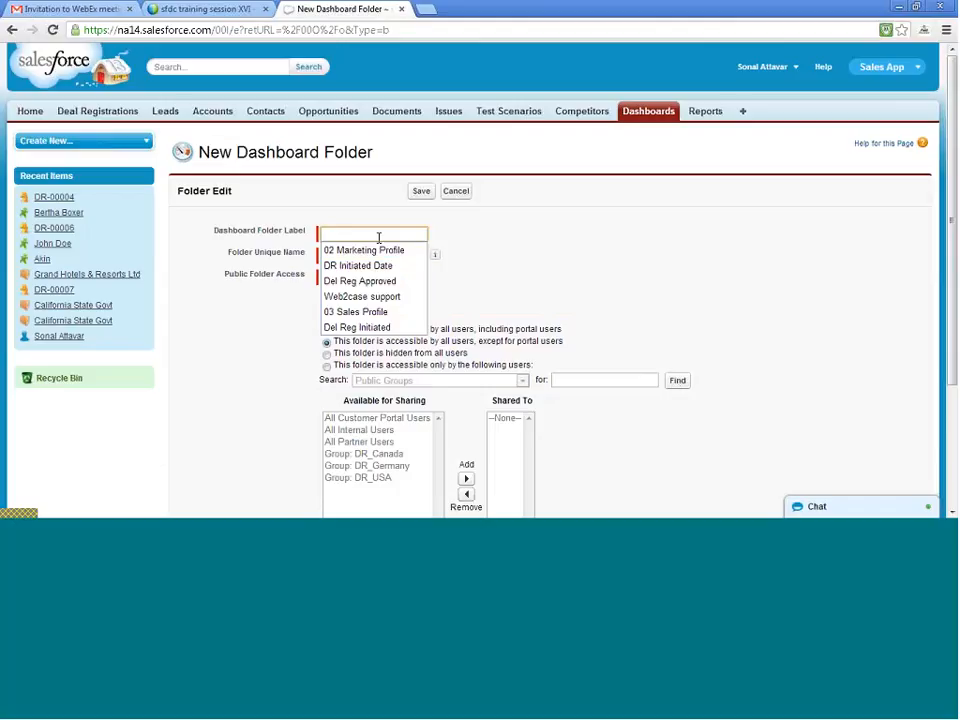
type("Test D")
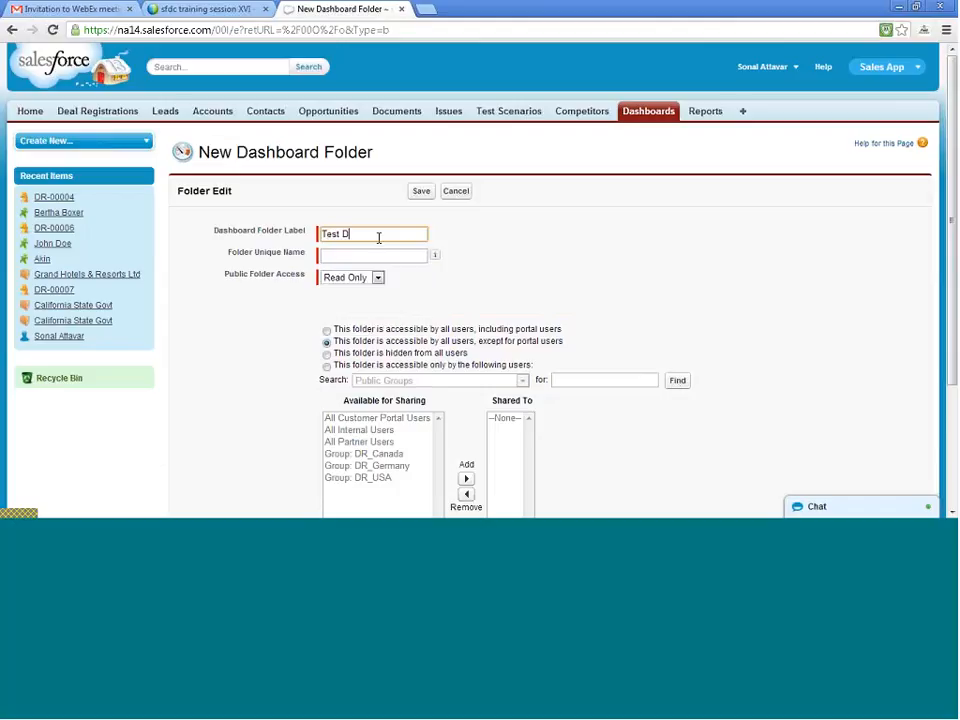
type("ashboard")
key("Tab")
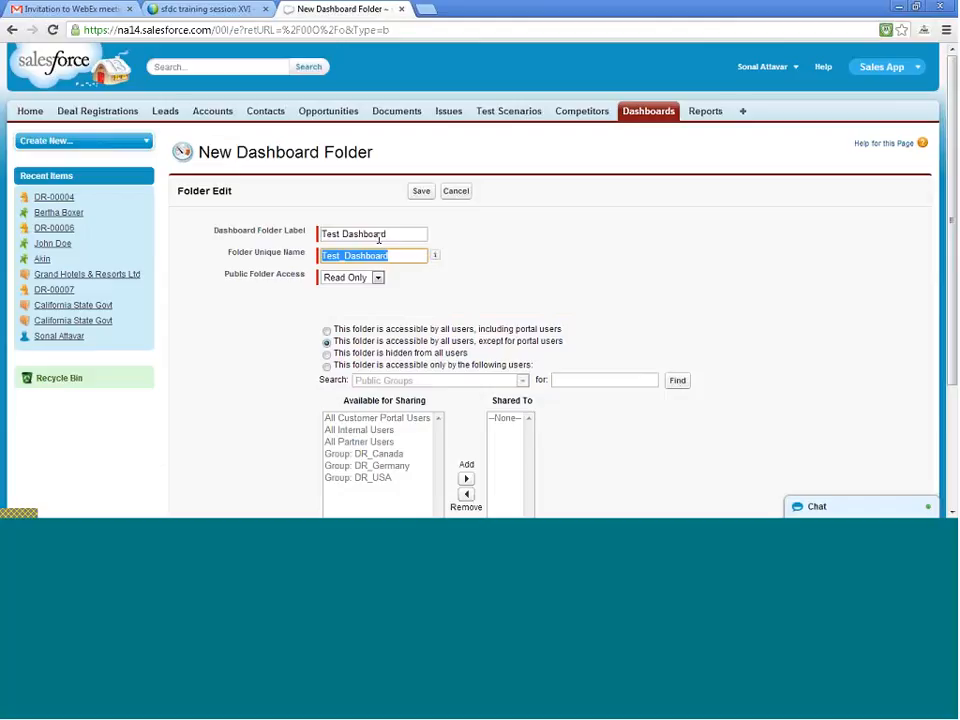
left_click(449, 292)
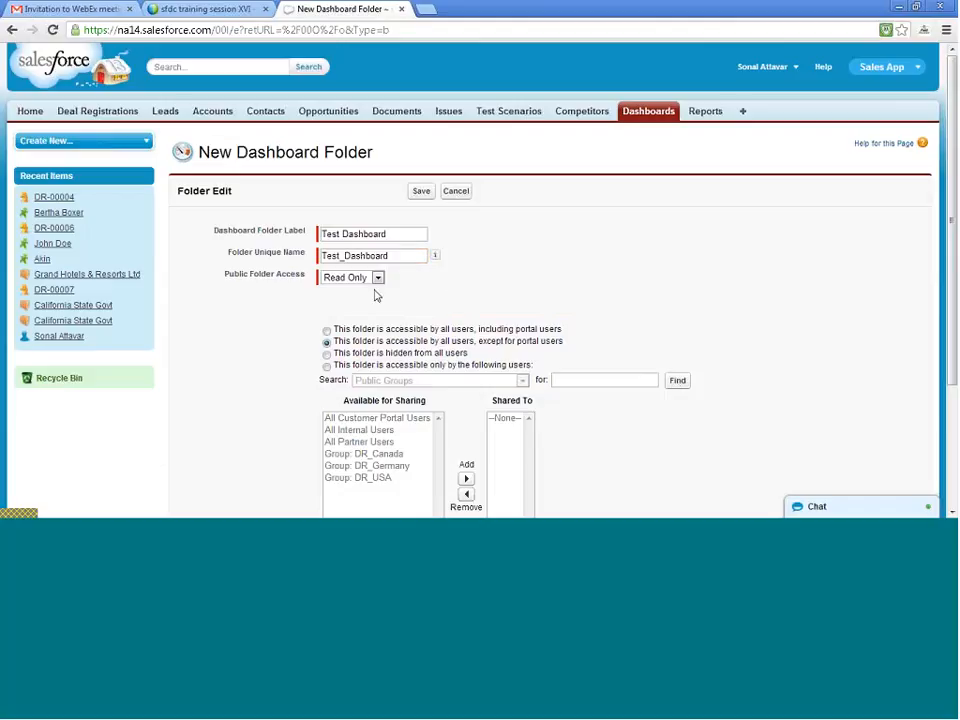
- Give the folder Read Only public access for all users except portal users, and save it
left_click(371, 282)
left_click(369, 289)
scroll(378, 313, "down", 3)
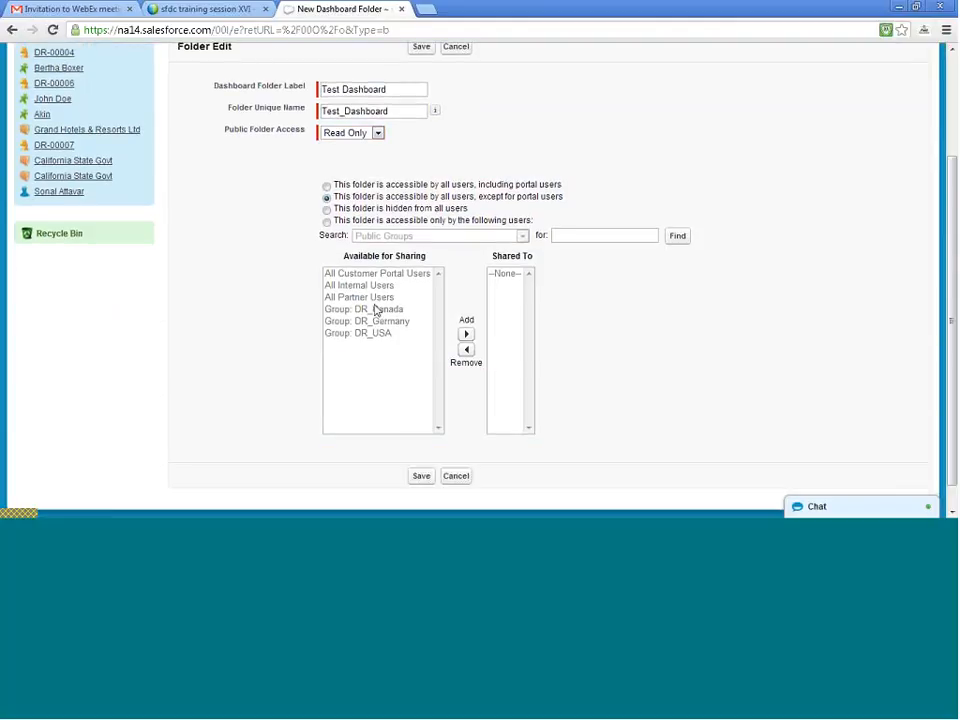
left_click(327, 187)
left_click(327, 197)
left_click(423, 477)
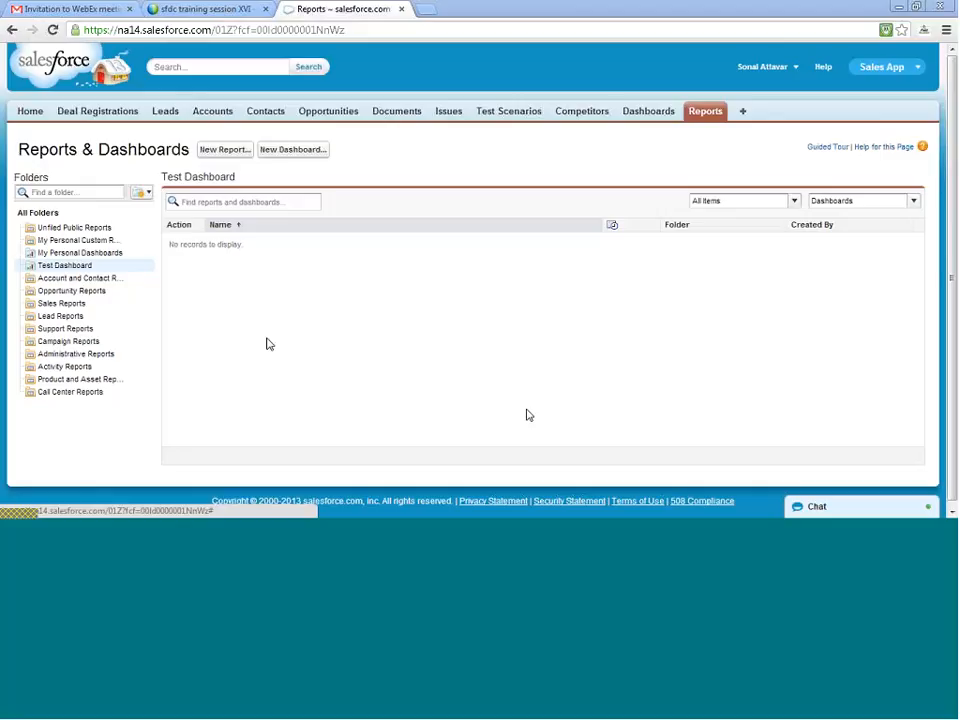
- Edit the Test Dashboard in My Personal Dashboards and set its save location to the Test Dashboard folder
left_click(112, 253)
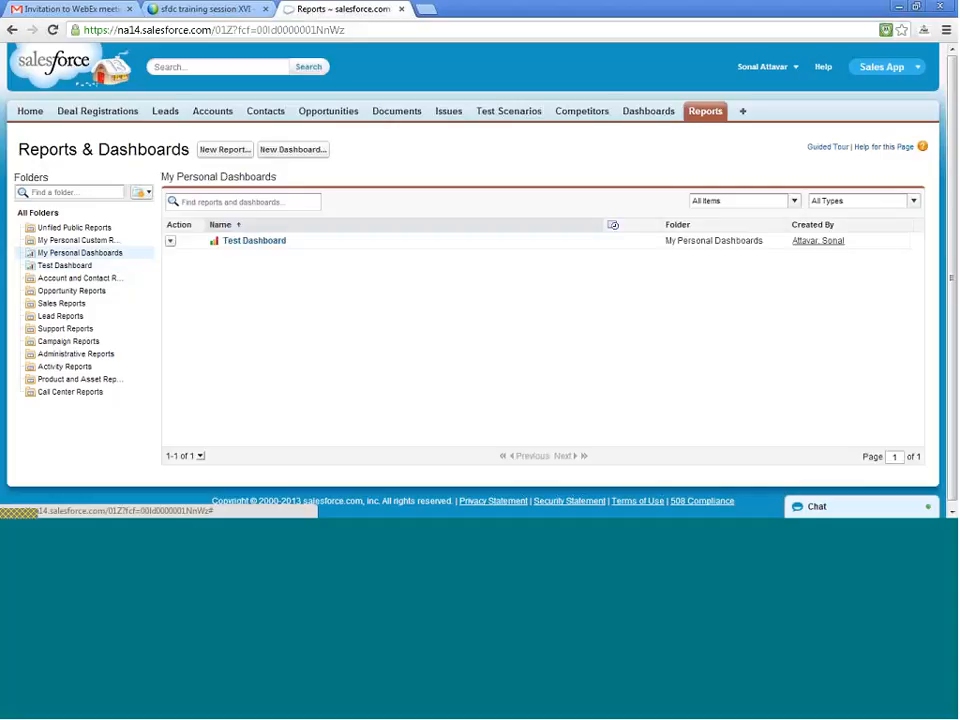
left_click(171, 243)
left_click(178, 256)
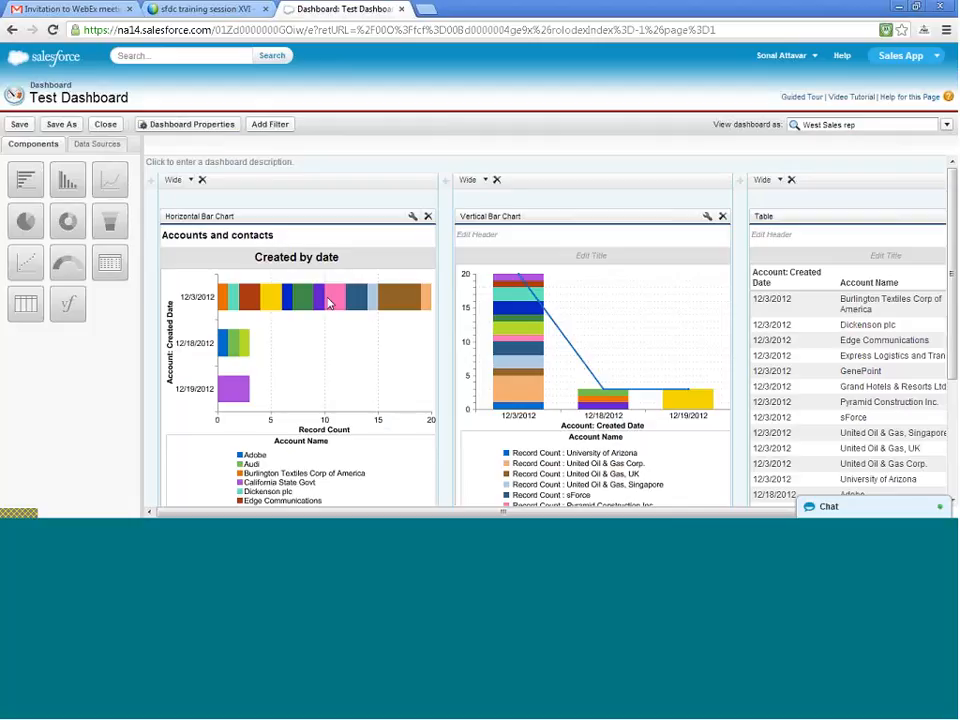
left_click(183, 124)
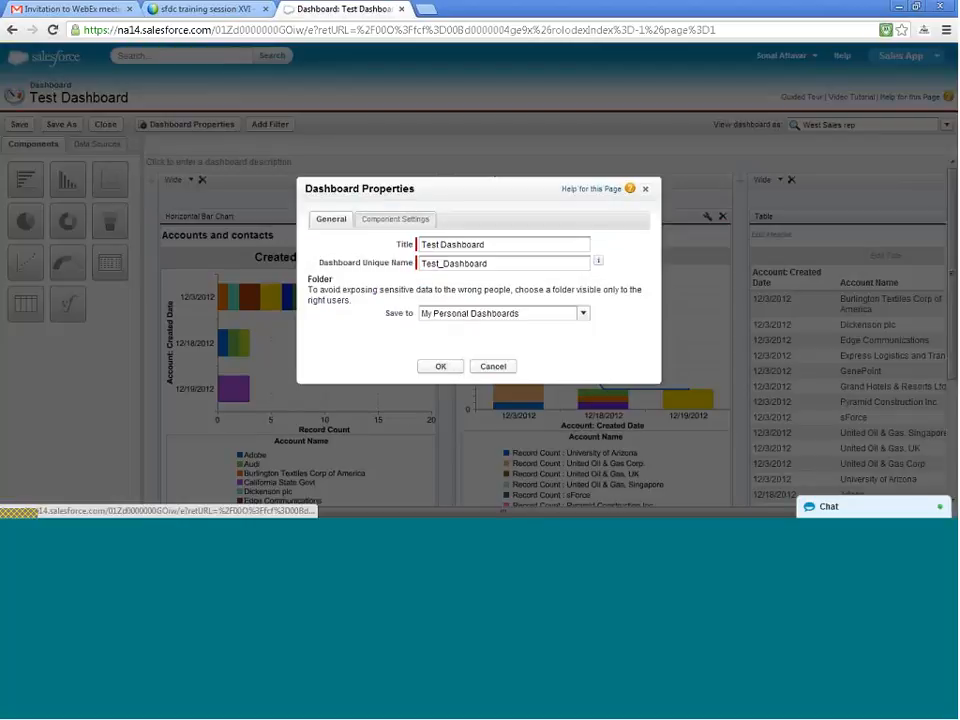
left_click(500, 320)
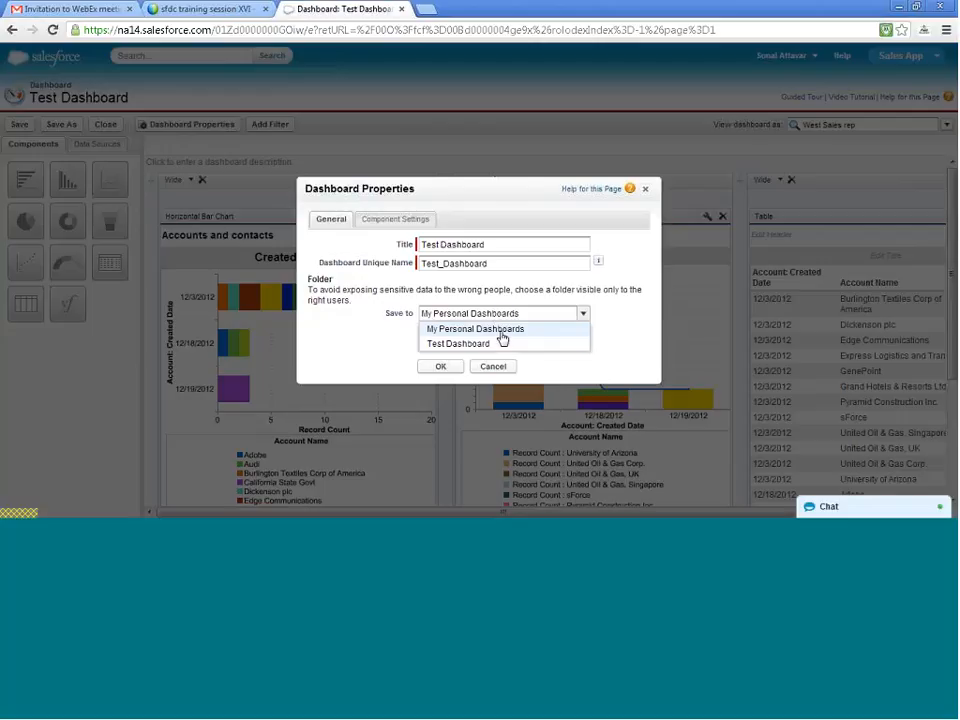
left_click(499, 345)
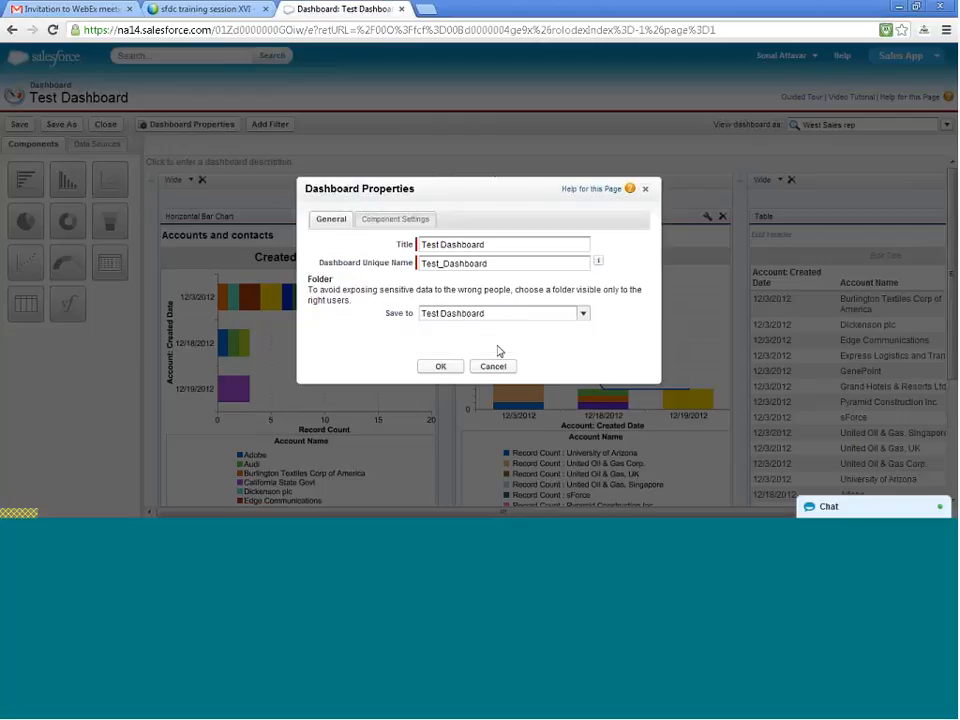
left_click(442, 366)
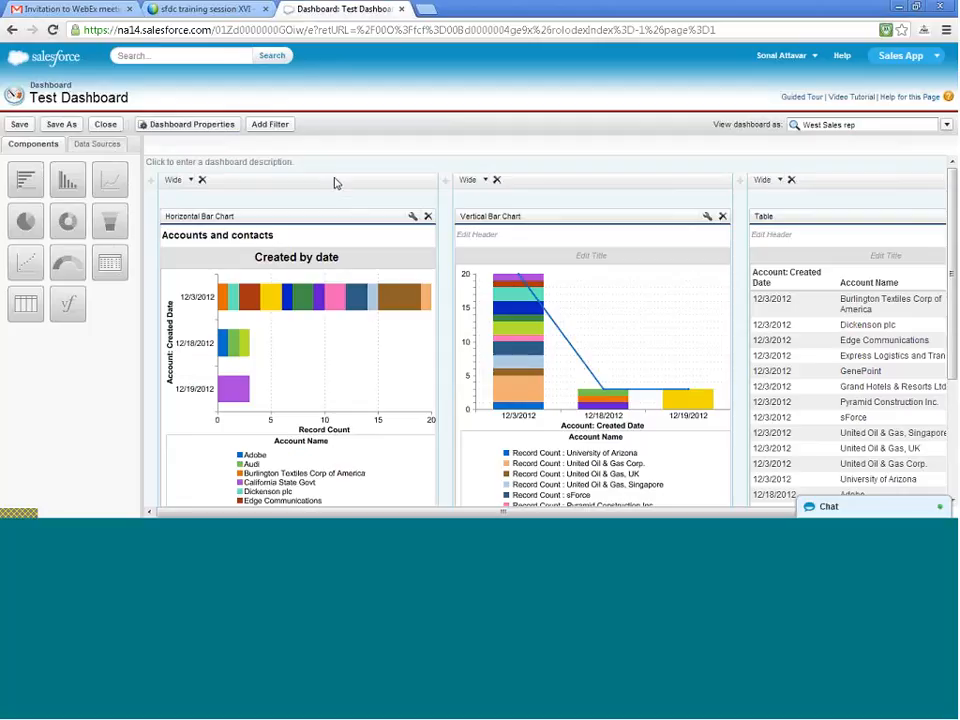
- Set the dashboard to run as the logged-in user, letting authorized users change the running user, and save and close it
left_click(946, 125)
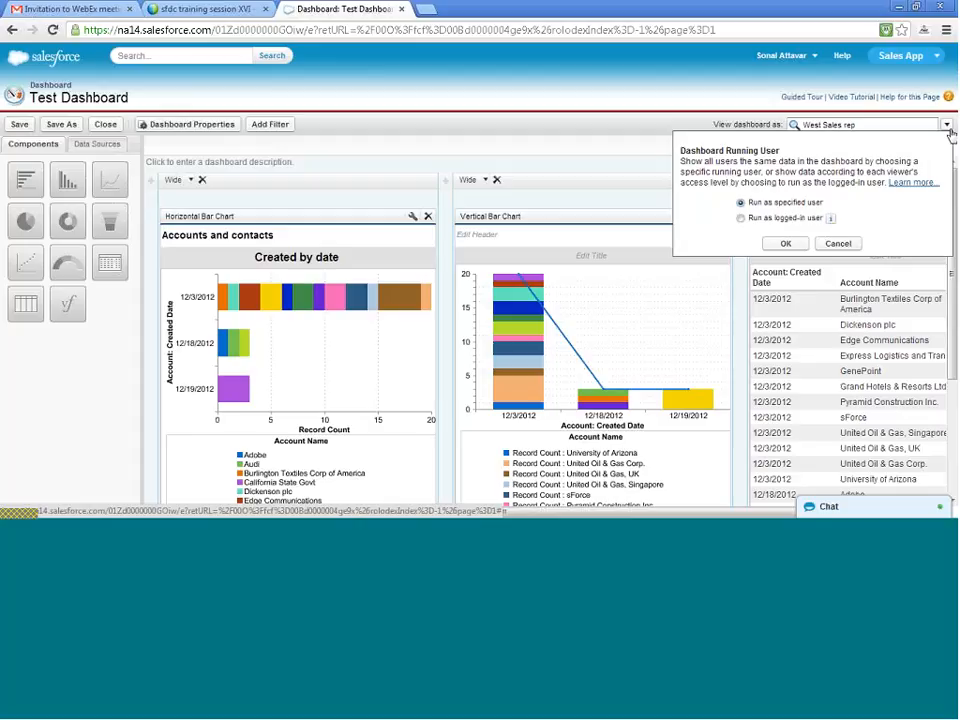
left_click(741, 218)
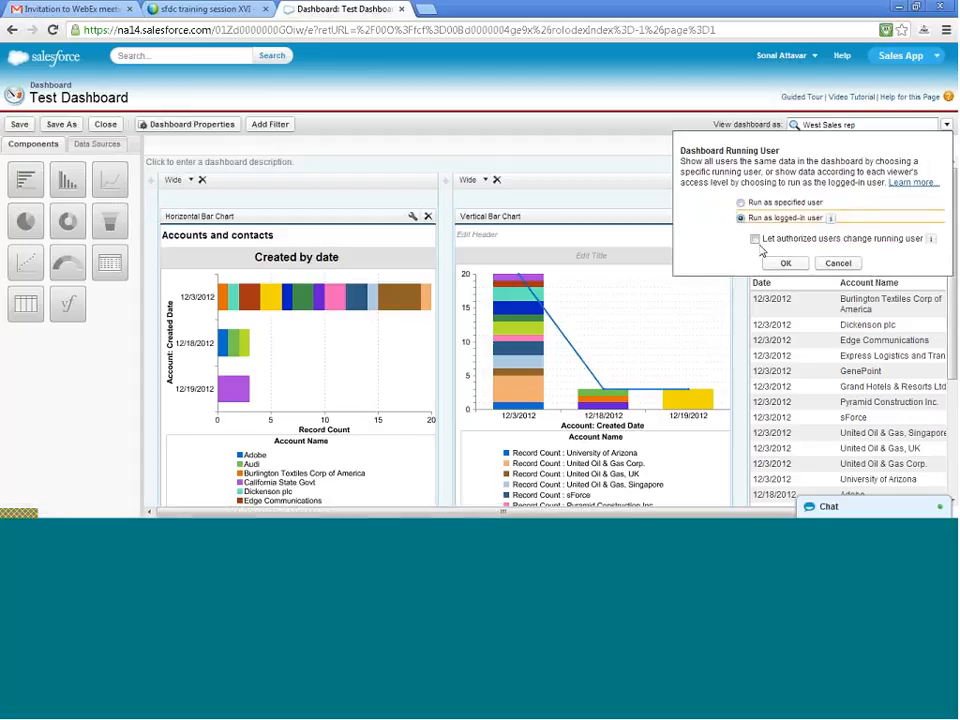
left_click(755, 239)
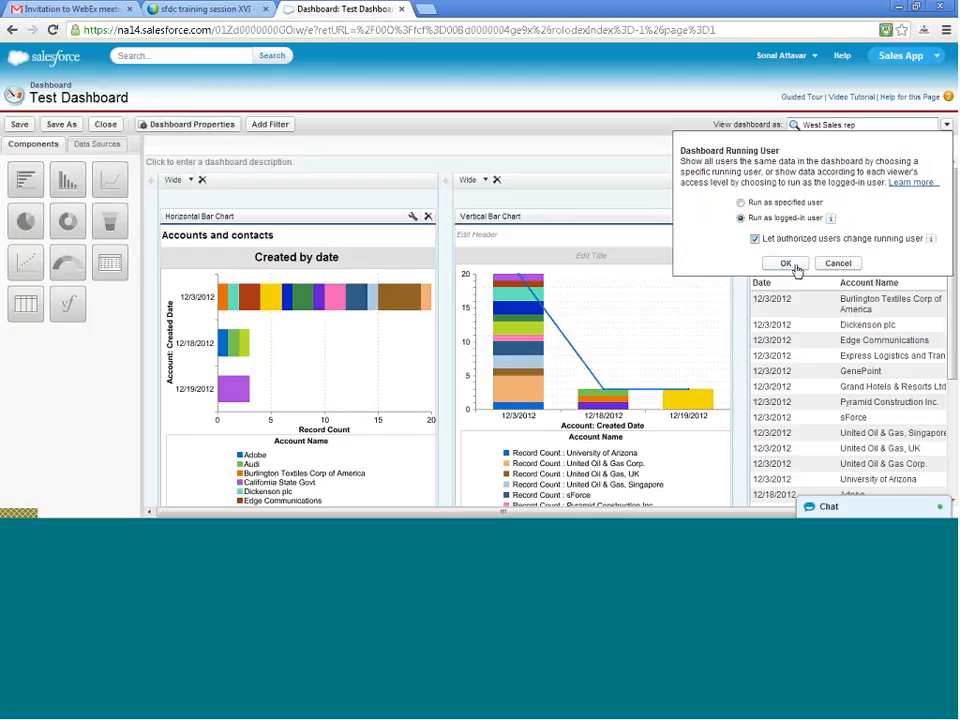
left_click(787, 264)
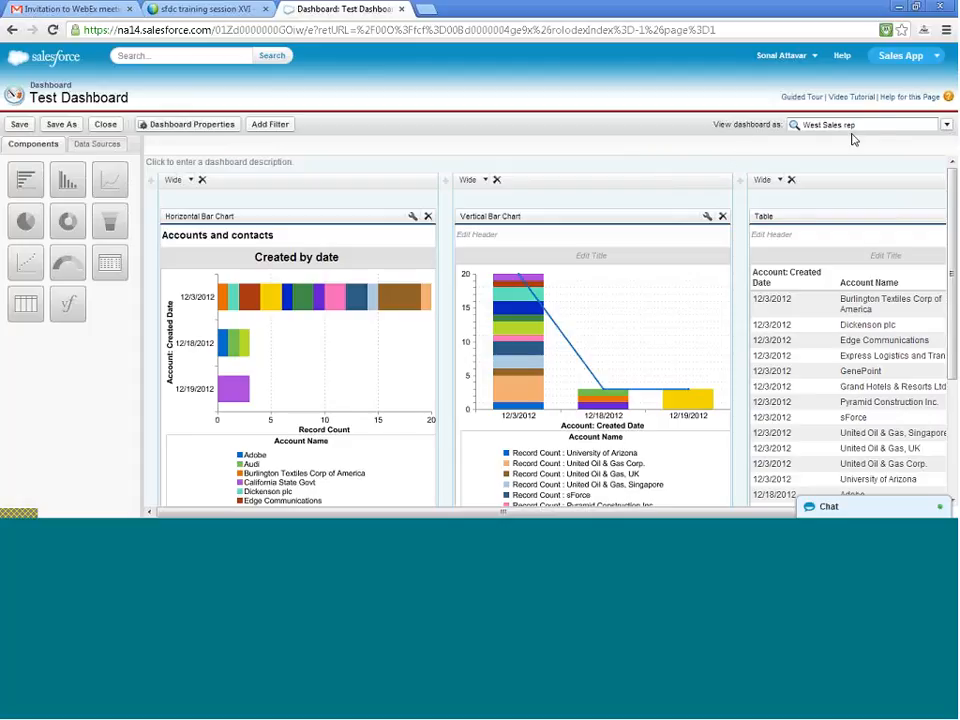
left_click(946, 125)
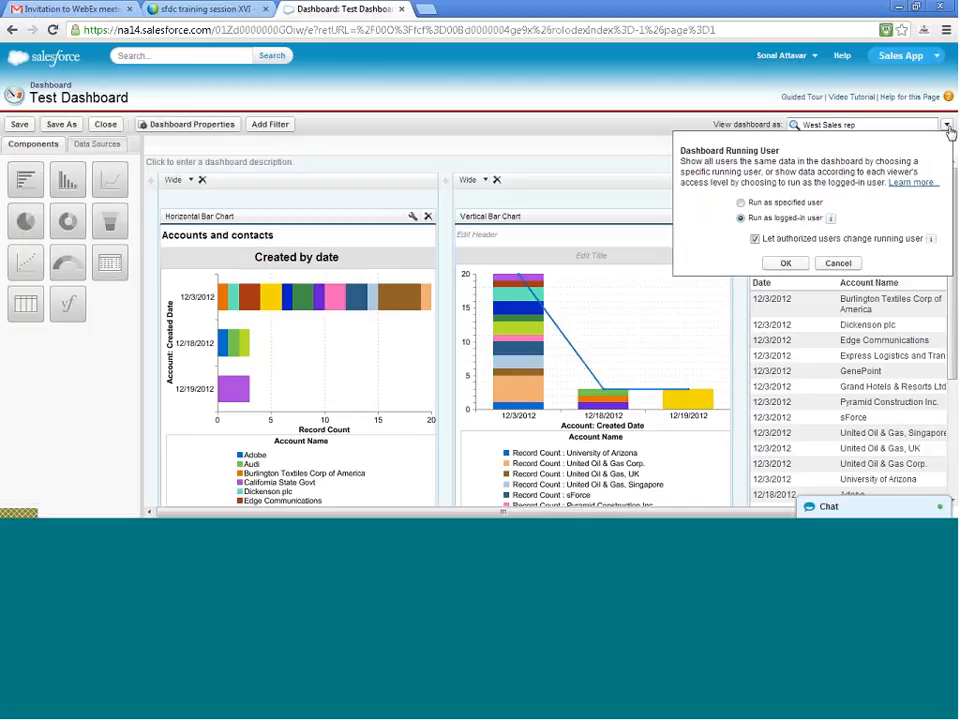
left_click(788, 264)
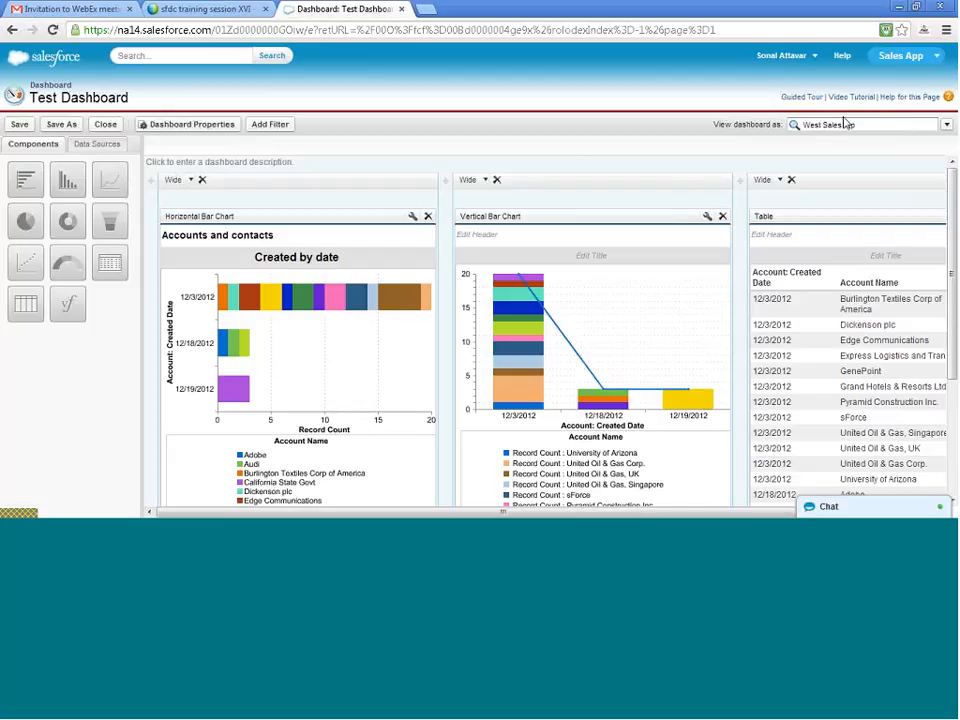
left_click(103, 127)
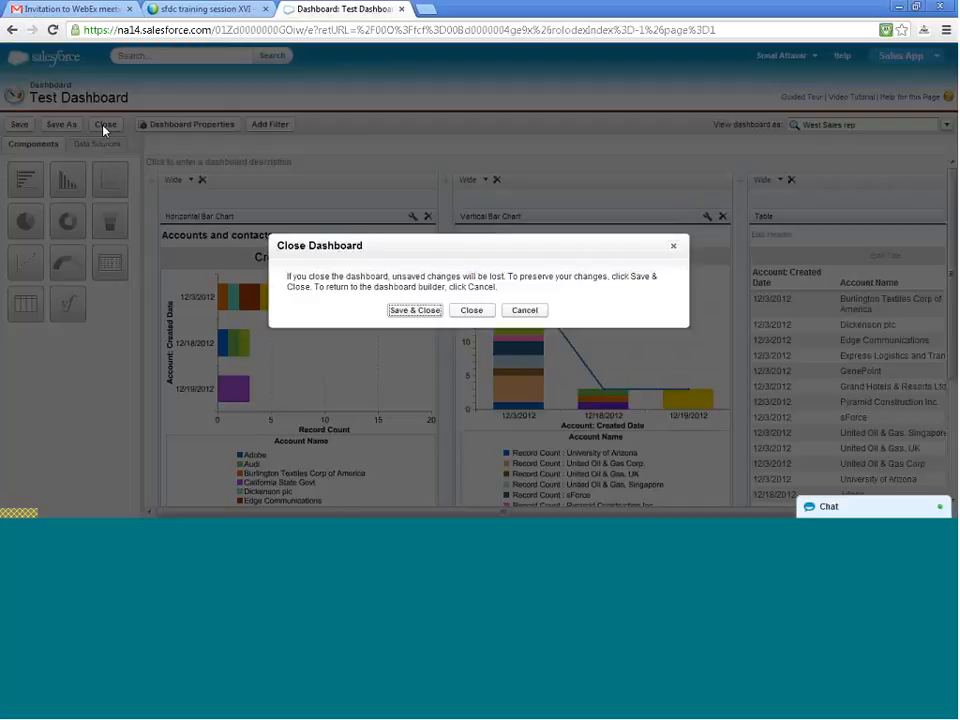
left_click(414, 310)
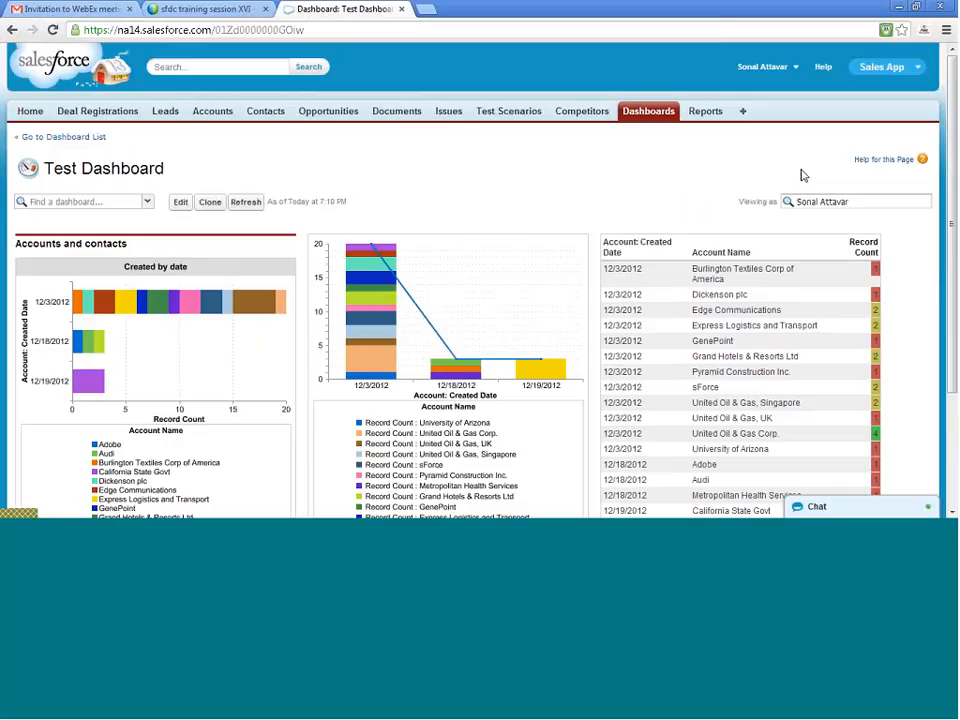
- View the Test Dashboard as the West Sales rep
left_click(871, 204)
key("BackSpace")
key("BackSpace")
key("BackSpace")
key("BackSpace")
key("BackSpace")
key("BackSpace")
key("BackSpace")
key("BackSpace")
key("BackSpace")
key("BackSpace")
key("BackSpace")
key("BackSpace")
key("BackSpace")
type("we")
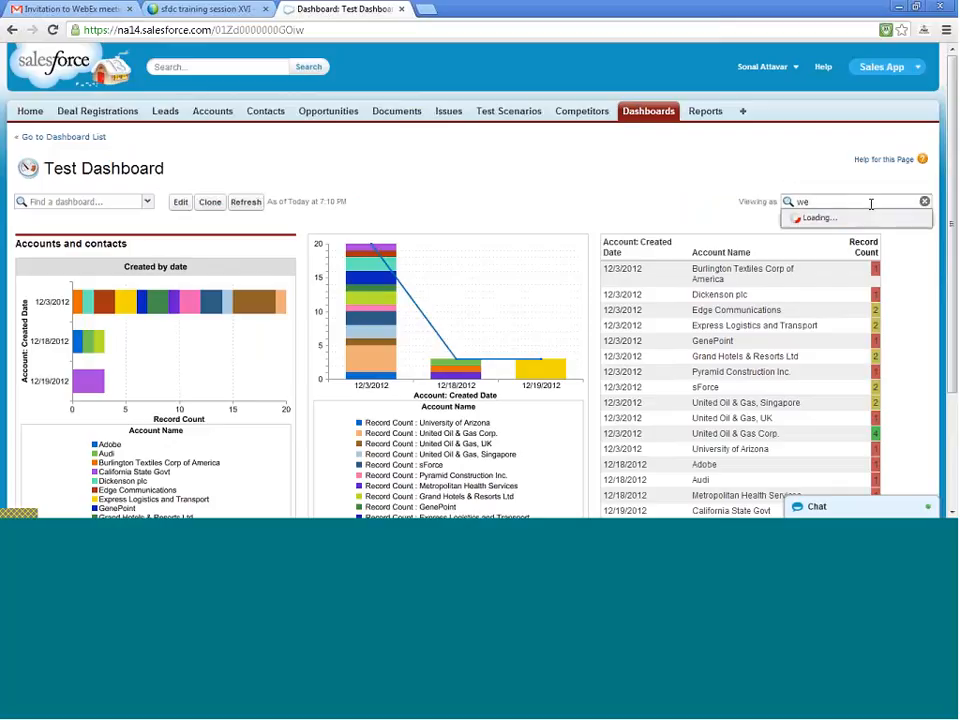
type("s")
left_click(858, 220)
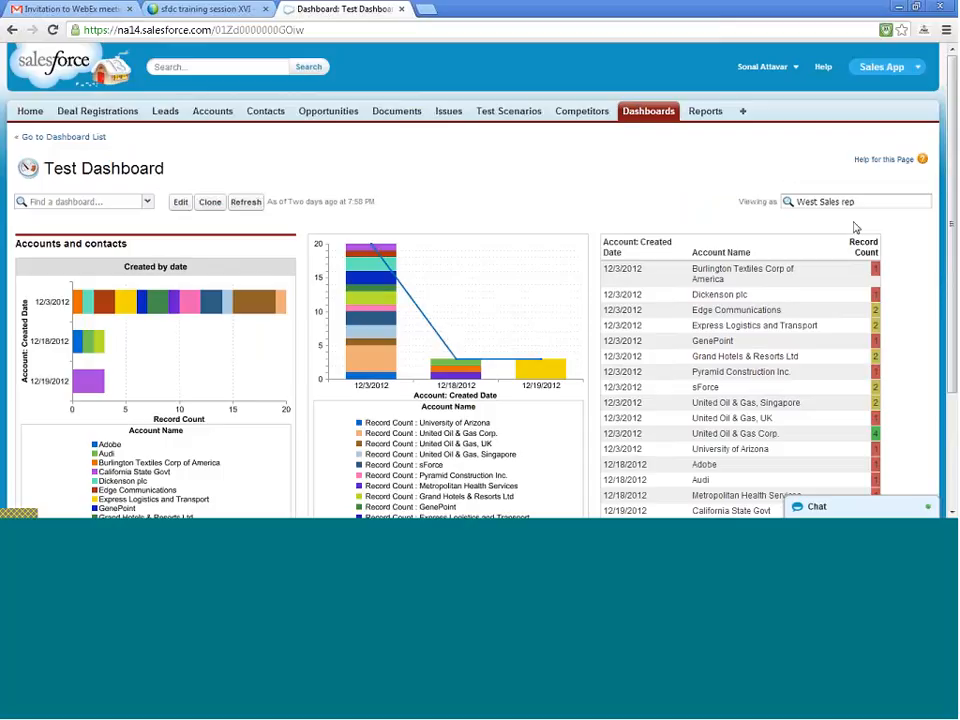
- Switch the dashboard's viewing user to the East Sales rep
double_click(845, 202)
key("BackSpace")
key("BackSpace")
key("BackSpace")
key("BackSpace")
key("BackSpace")
key("BackSpace")
key("BackSpace")
key("BackSpace")
key("BackSpace")
key("BackSpace")
key("BackSpace")
key("BackSpace")
type("east")
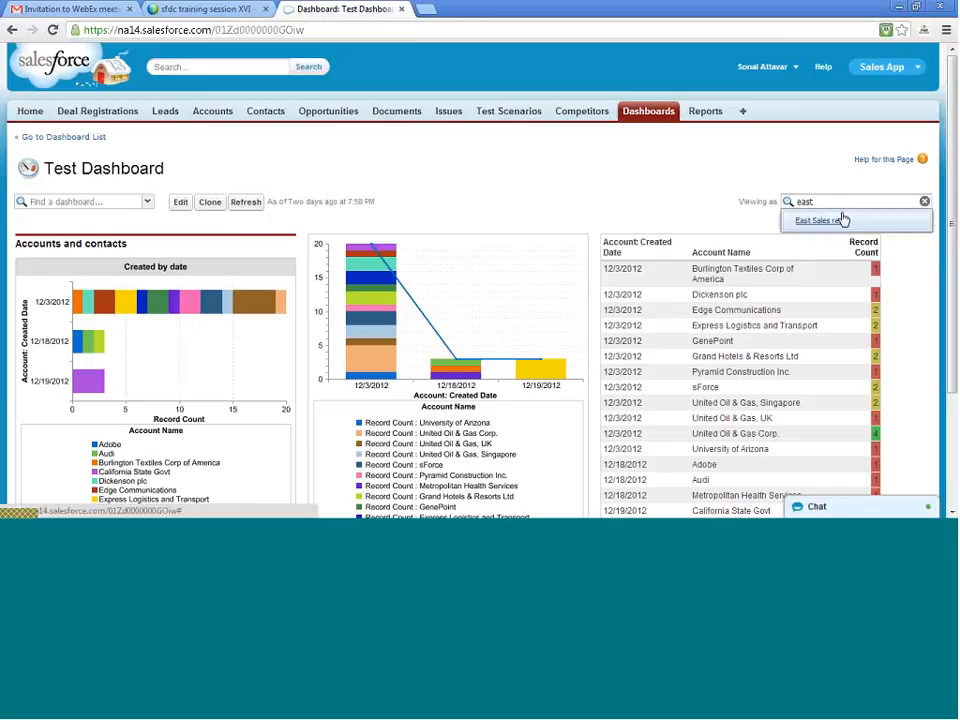
left_click(820, 220)
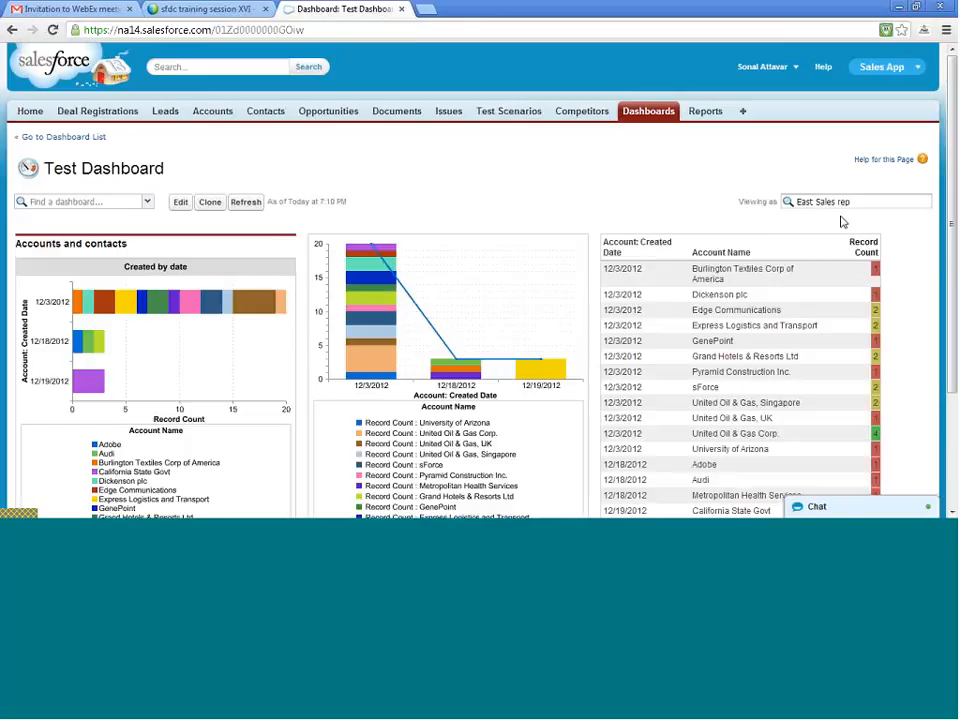
- Try to find another user to view the dashboard as, and leave the user search
double_click(826, 201)
key("BackSpace")
key("Delete")
key("Delete")
key("Delete")
key("BackSpace")
key("BackSpace")
key("BackSpace")
key("BackSpace")
key("BackSpace")
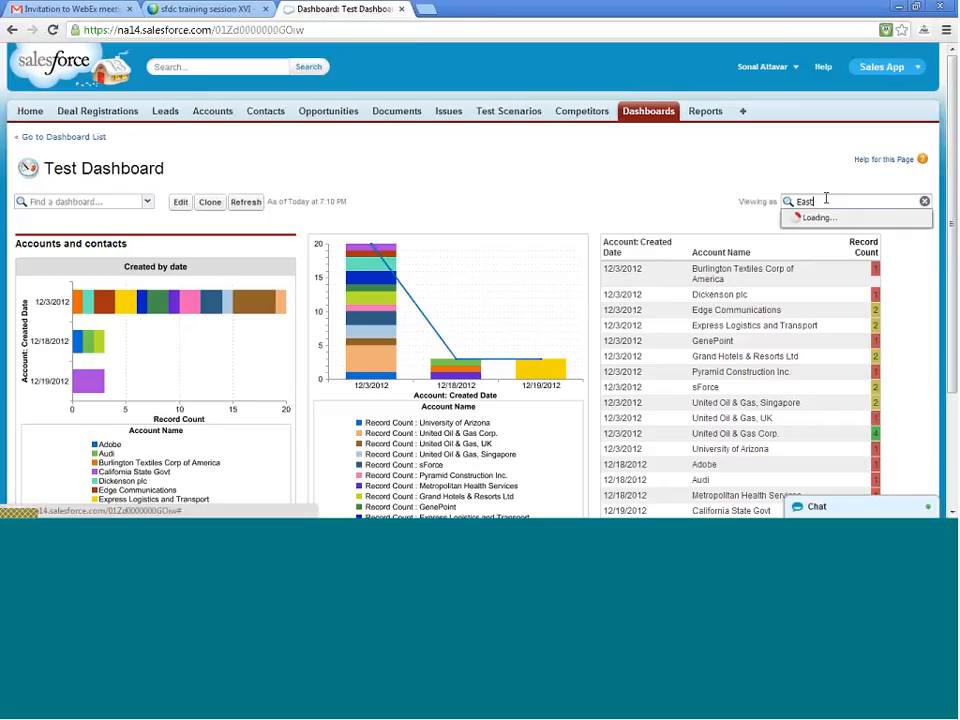
type("ka")
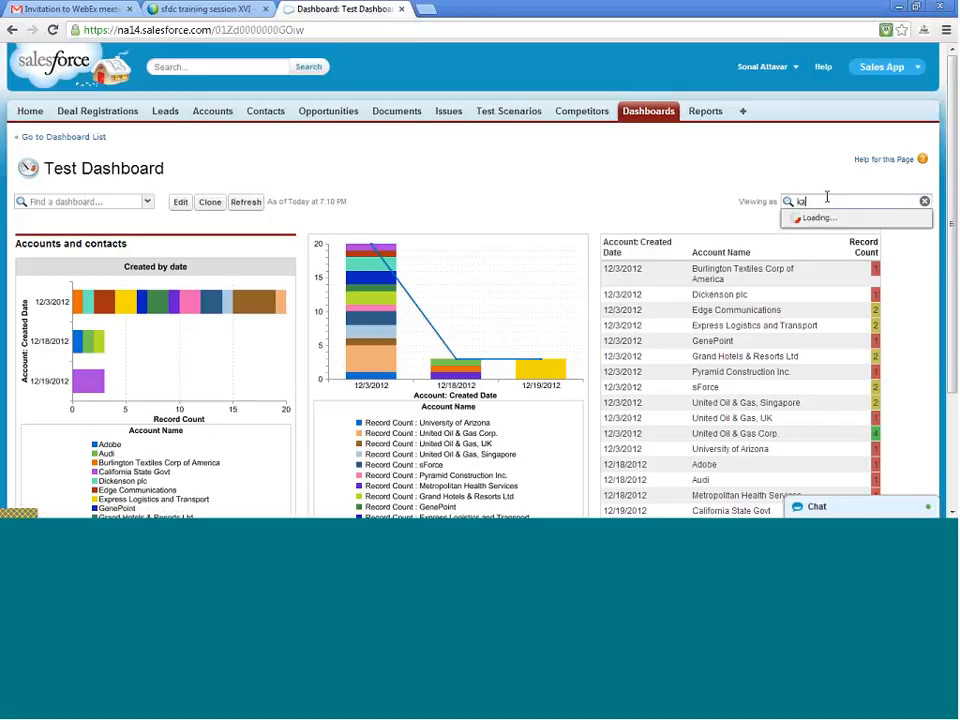
type("n")
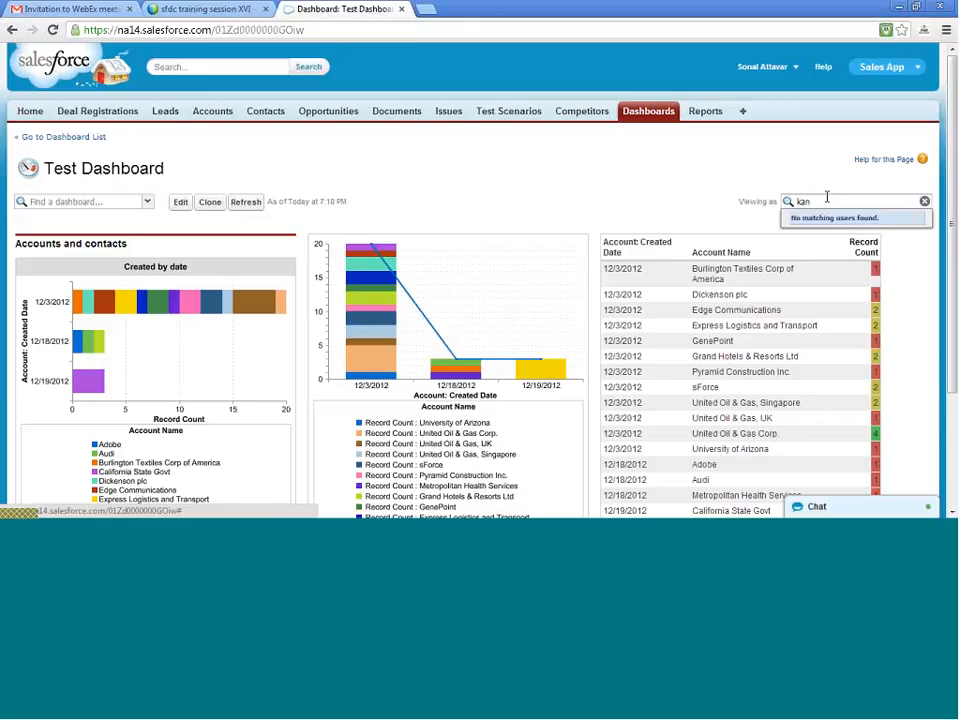
key("BackSpace")
key("BackSpace")
key("BackSpace")
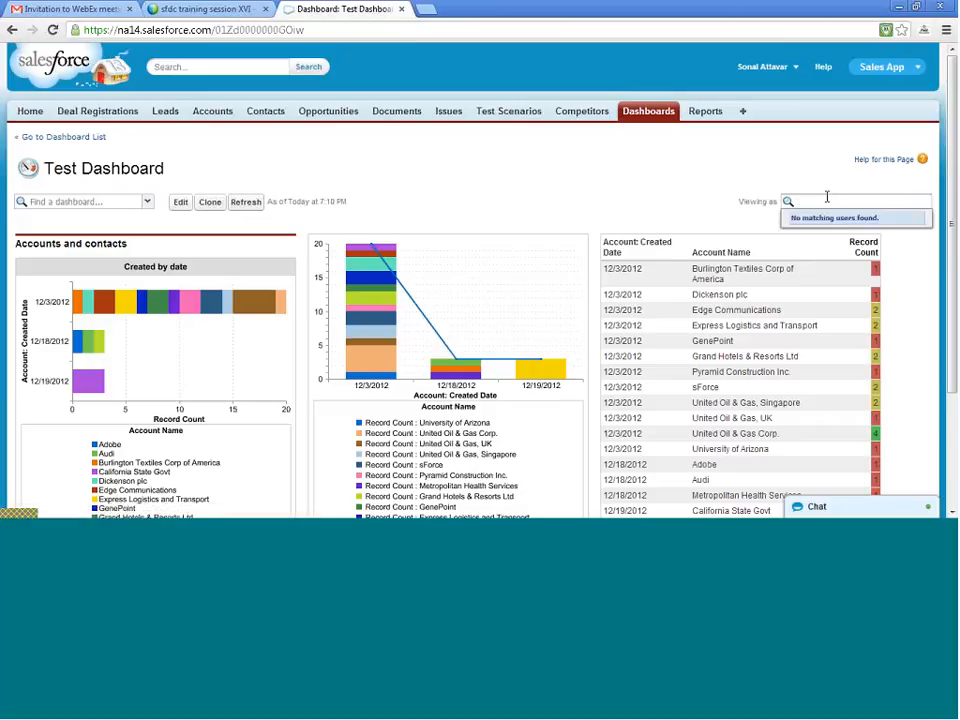
left_click(610, 194)
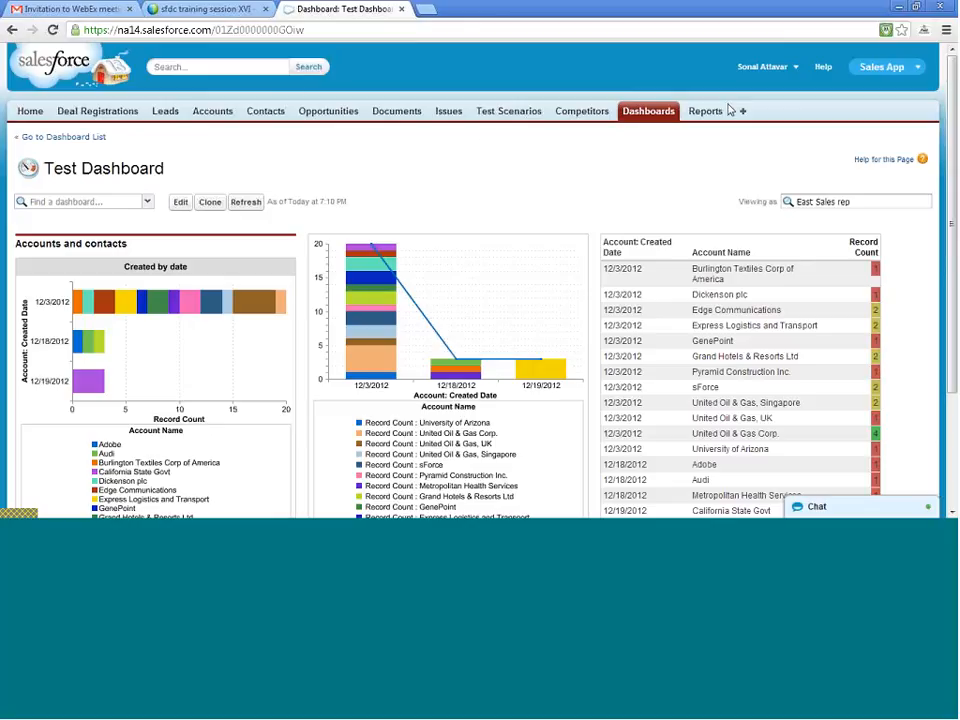
- Edit the Test Dashboard and start a new dashboard filter on the Account Name field
left_click(180, 204)
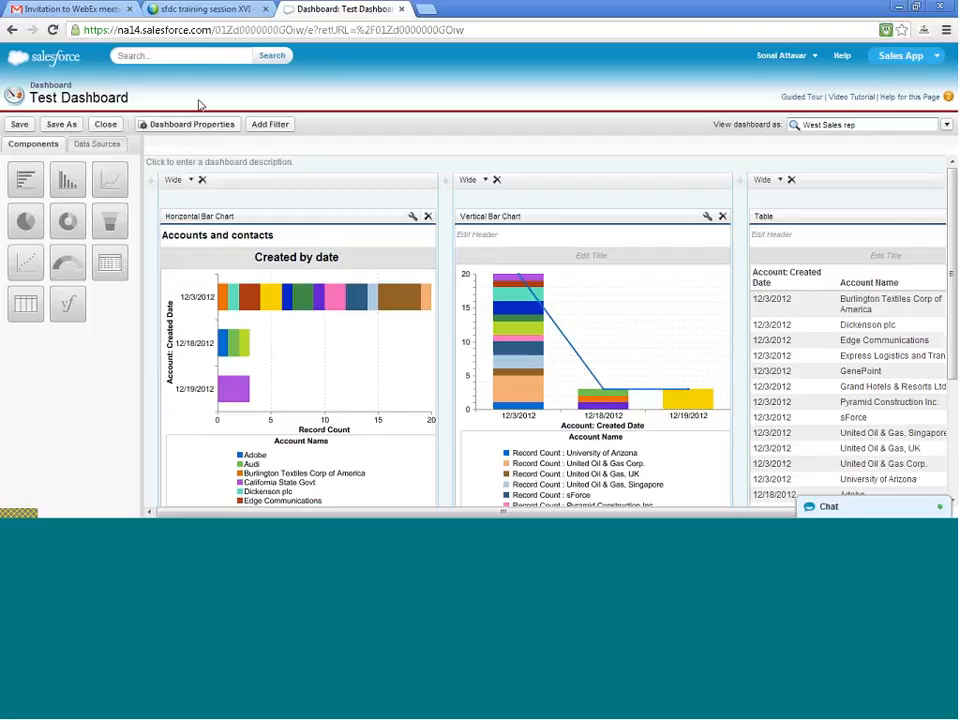
left_click(265, 126)
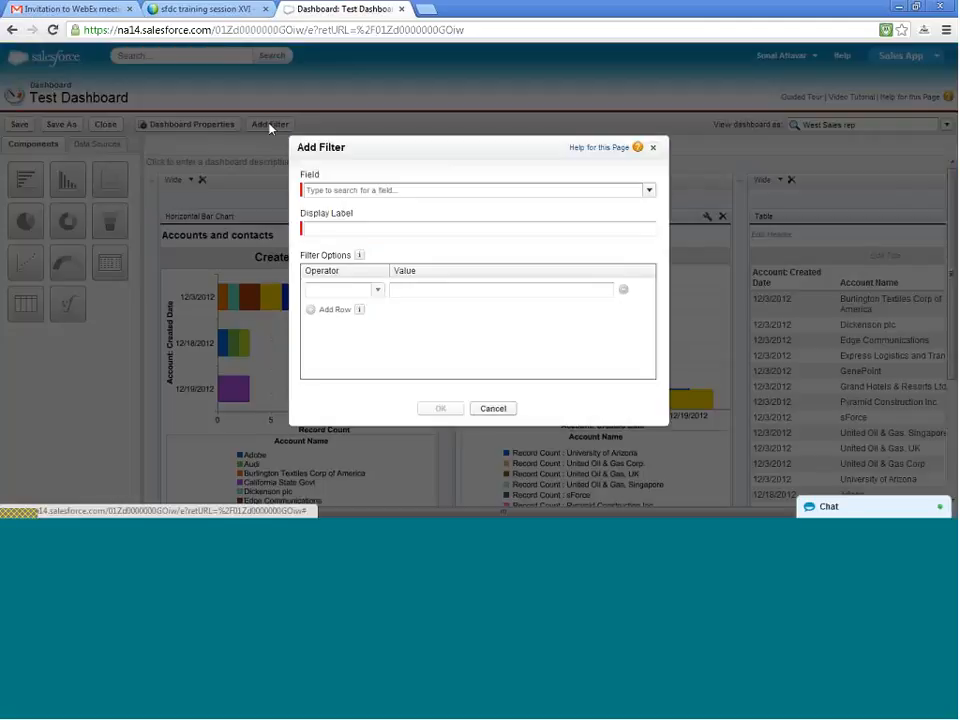
left_click(458, 192)
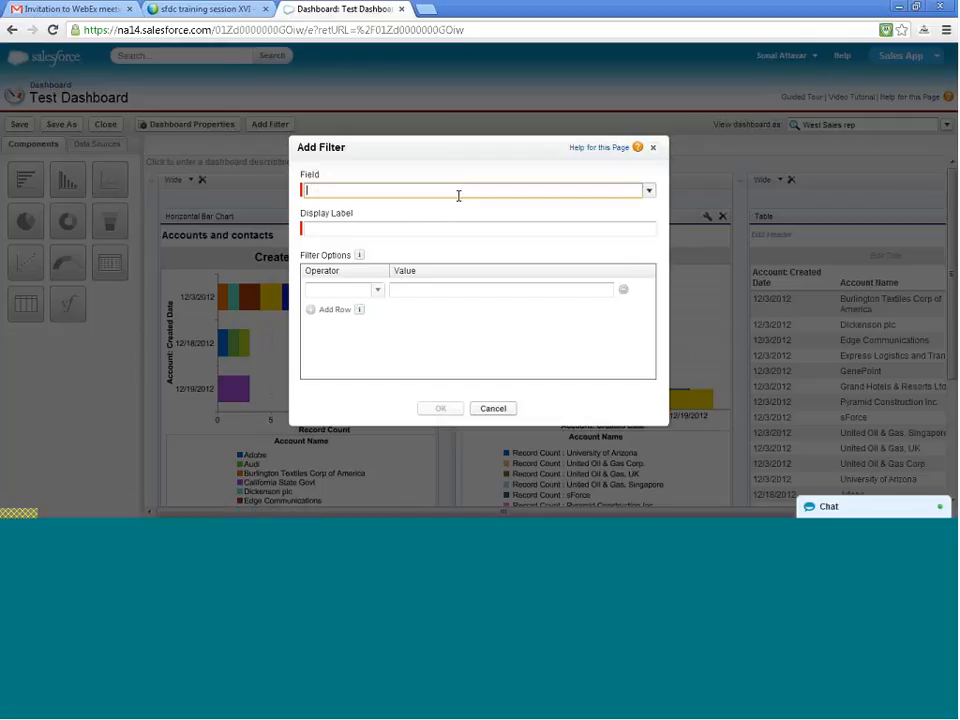
left_click(650, 195)
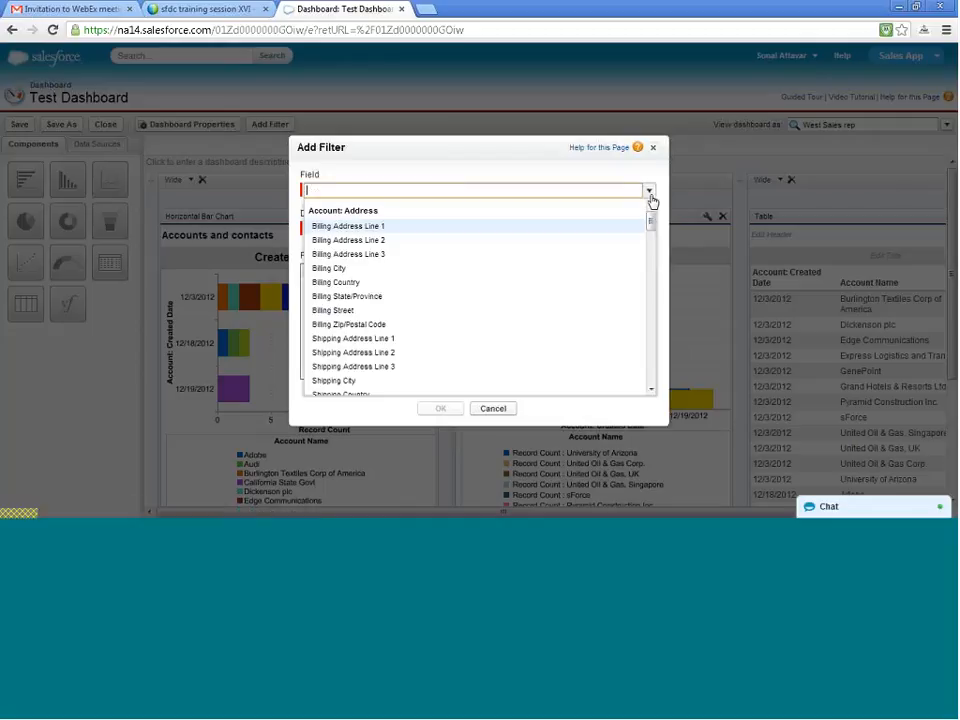
left_click(650, 195)
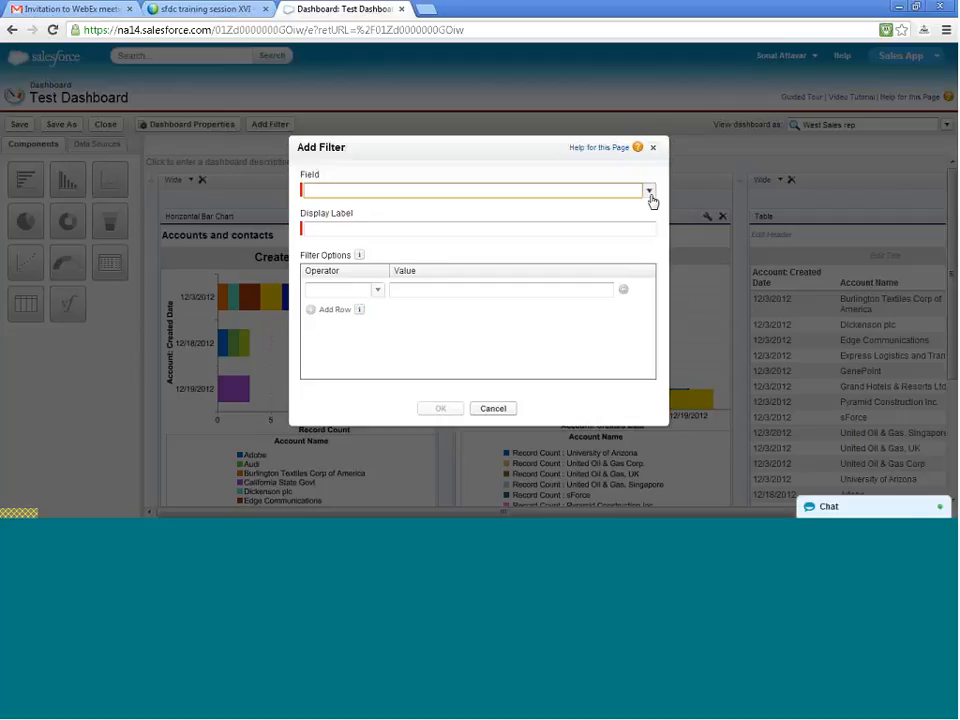
left_click(649, 192)
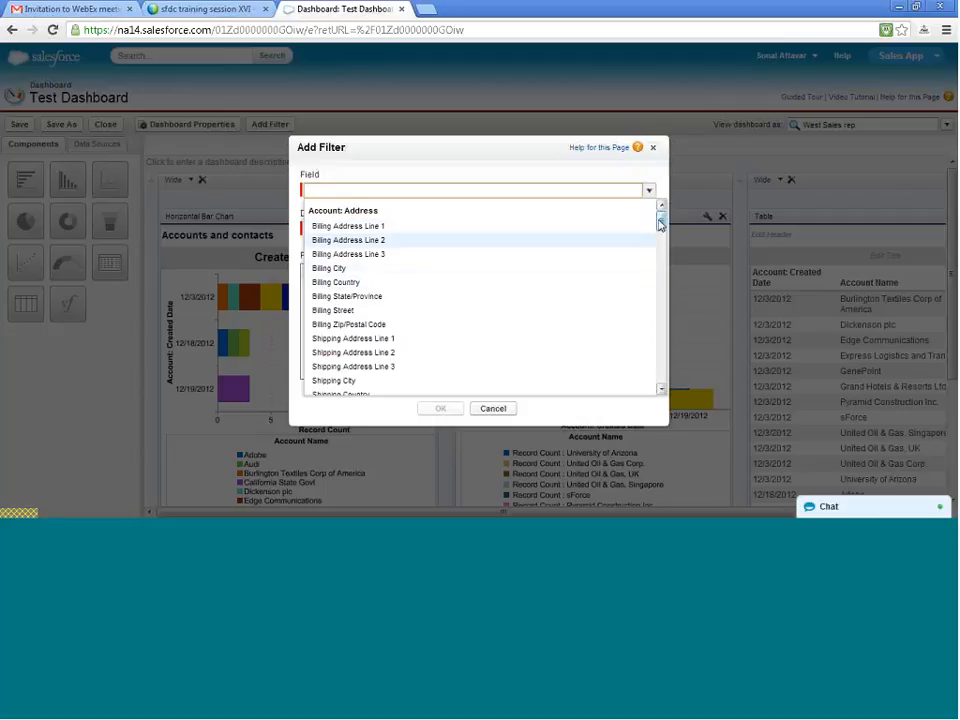
left_click_drag(659, 224, 661, 250)
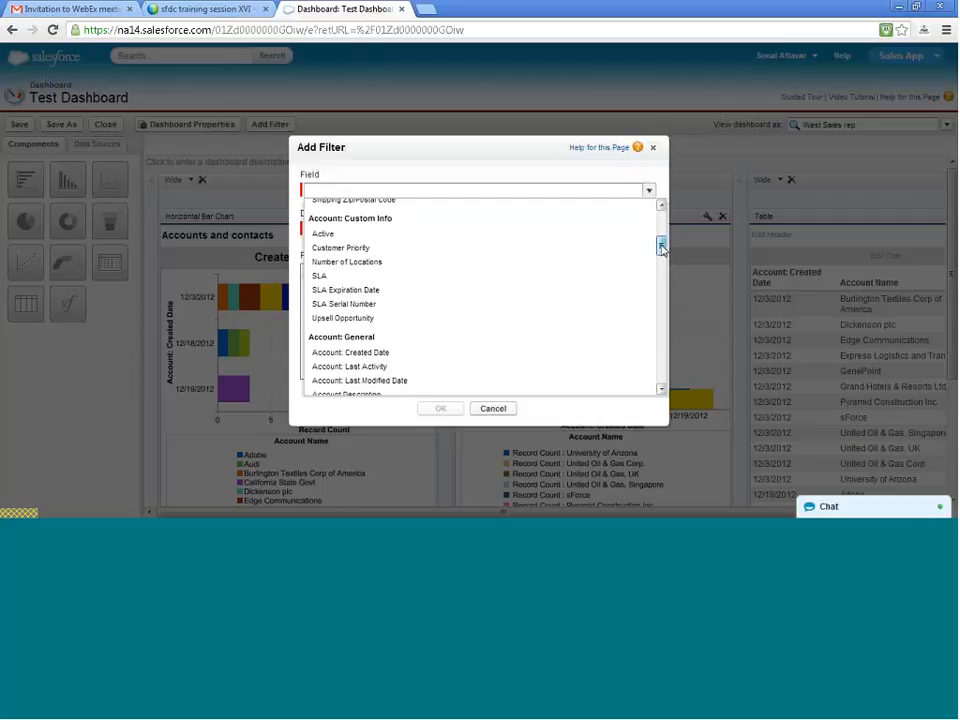
left_click_drag(660, 248, 662, 257)
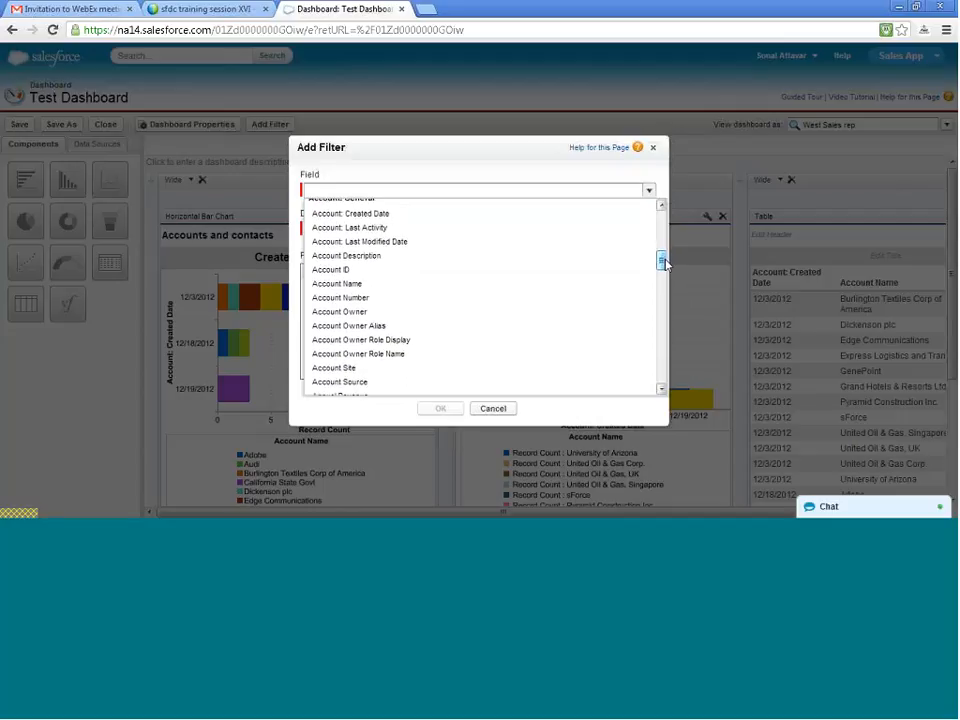
left_click(447, 285)
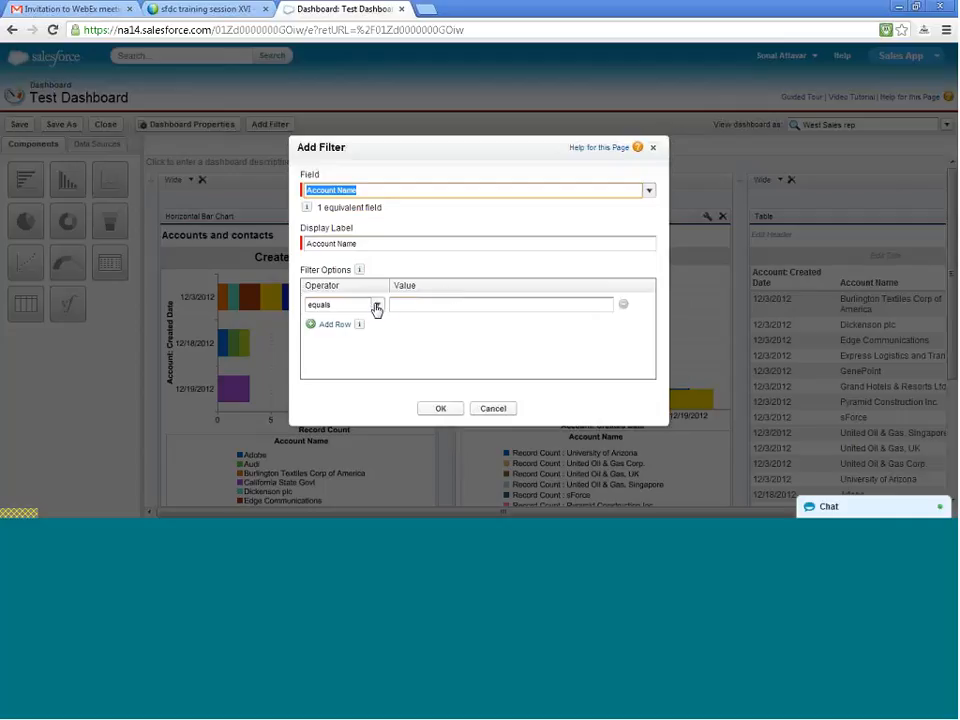
- Set the first filter option to equals Adobe
left_click(379, 306)
left_click(377, 307)
left_click(403, 302)
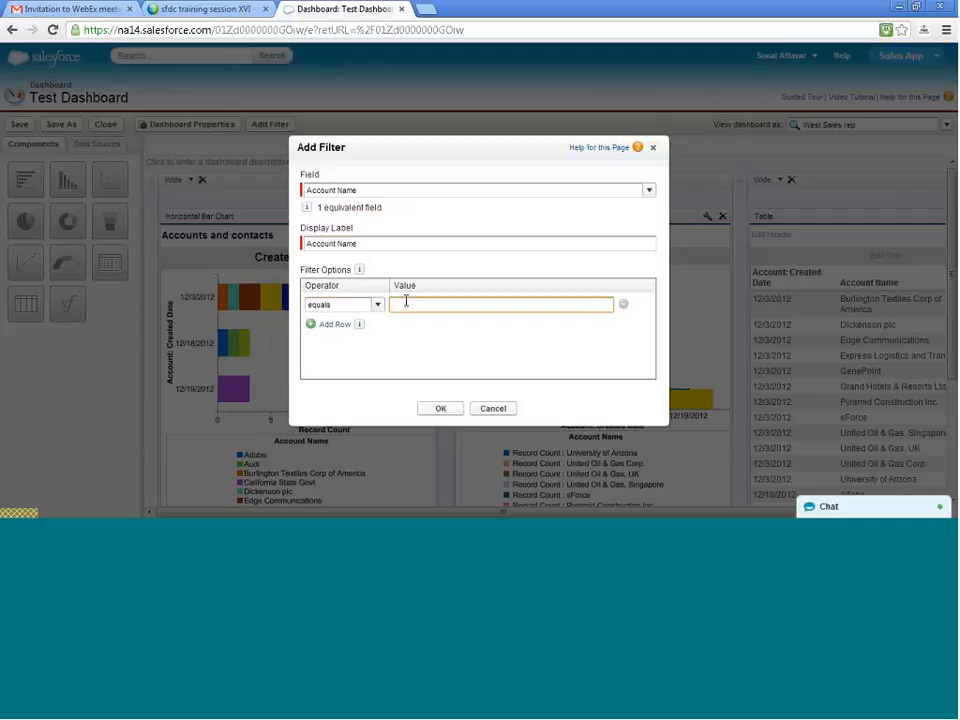
type("Adobe")
- Add a second filter option, equals Audi, and an empty third option row
left_click(338, 326)
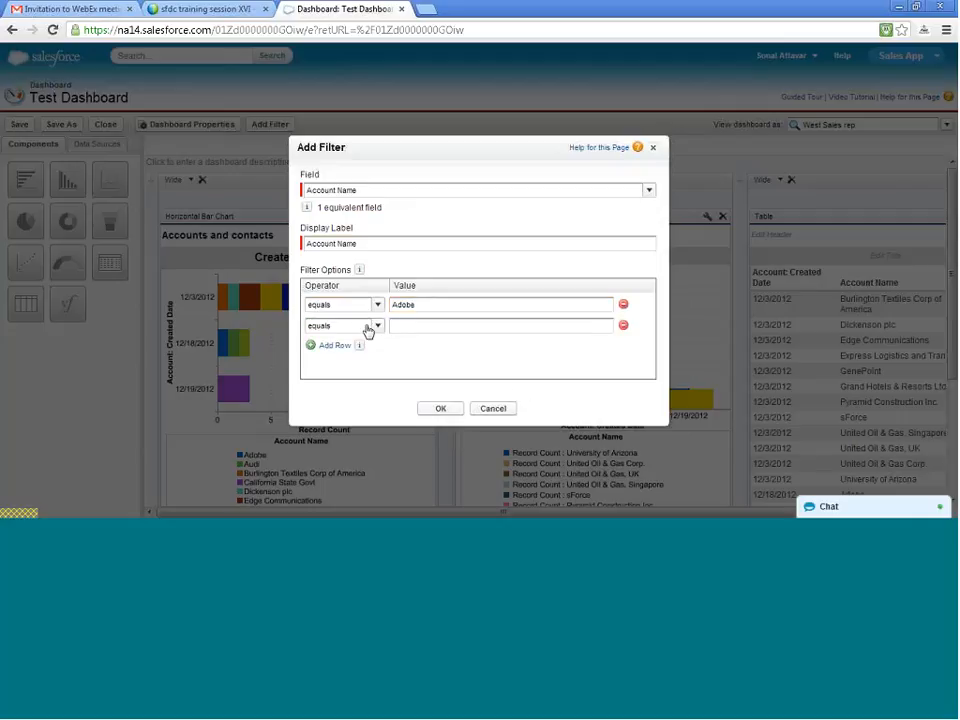
left_click(400, 322)
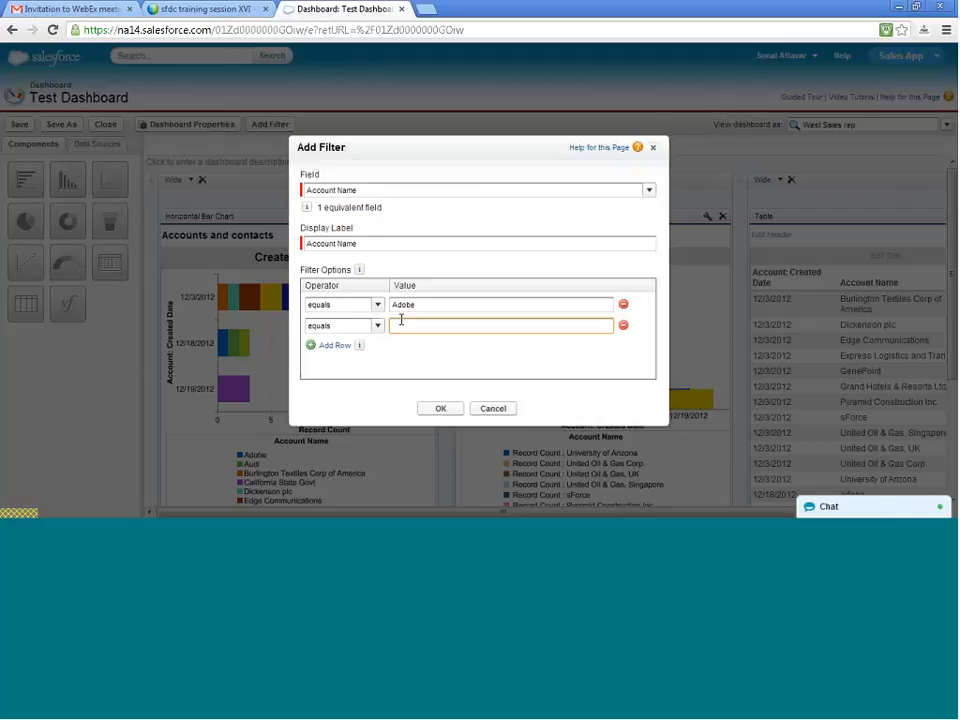
type("Sal")
key("BackSpace")
key("BackSpace")
key("BackSpace")
type("Ad")
type("ud")
type("i")
left_click(337, 345)
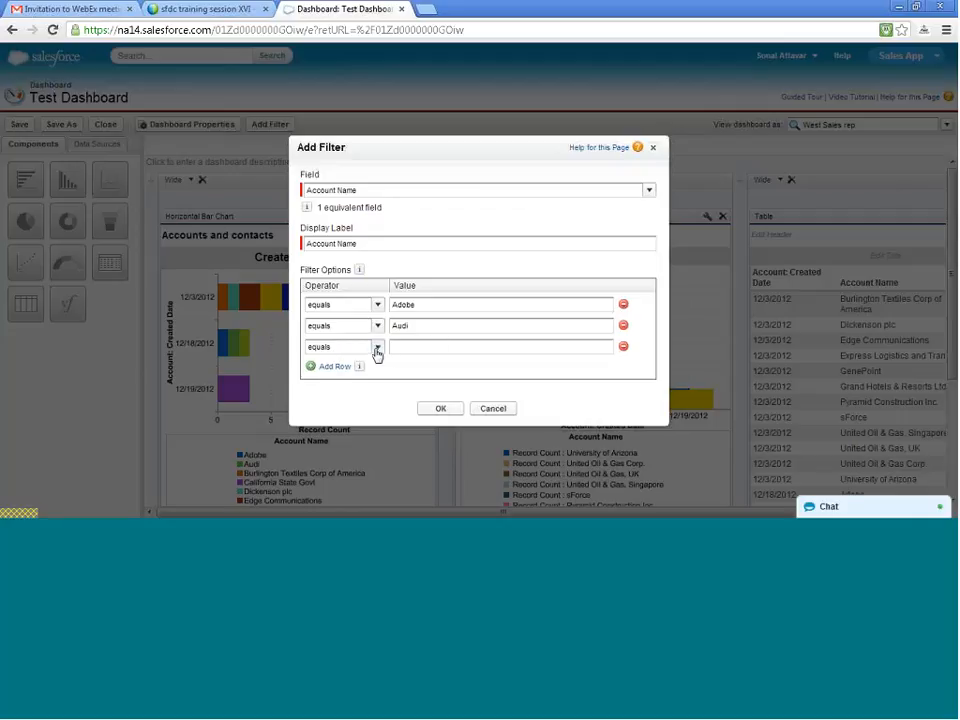
left_click(377, 347)
left_click(377, 350)
left_click(394, 347)
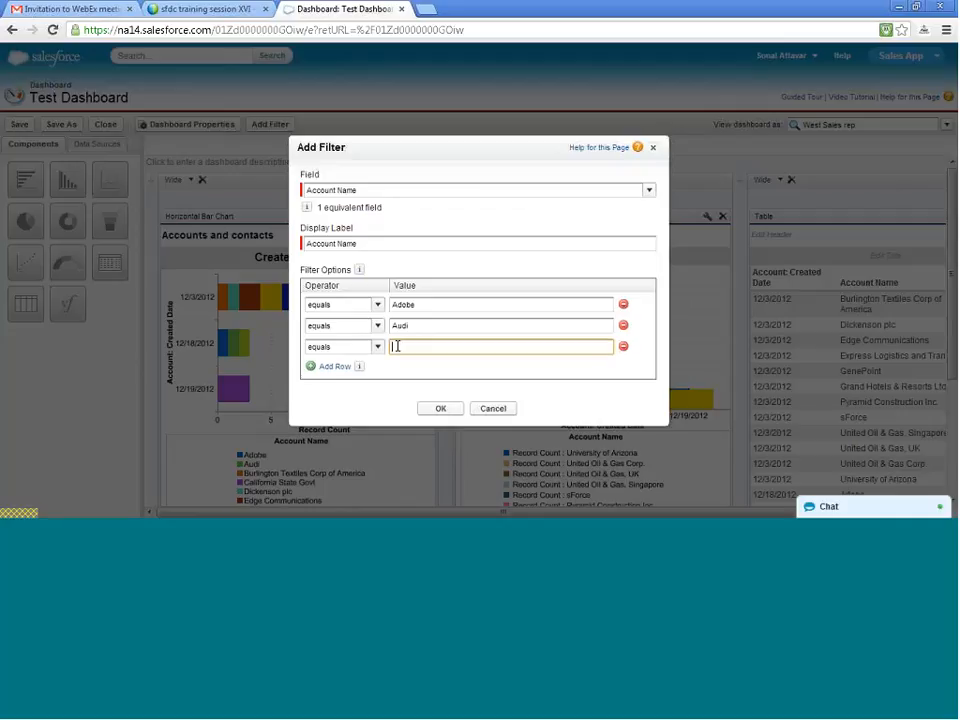
type("California S")
key("BackSpace")
key("BackSpace")
key("BackSpace")
key("BackSpace")
key("BackSpace")
key("BackSpace")
key("BackSpace")
key("BackSpace")
key("BackSpace")
key("BackSpace")
key("BackSpace")
key("BackSpace")
- Set the third filter option to contains California and add the Account Name filter to the dashboard
left_click(357, 347)
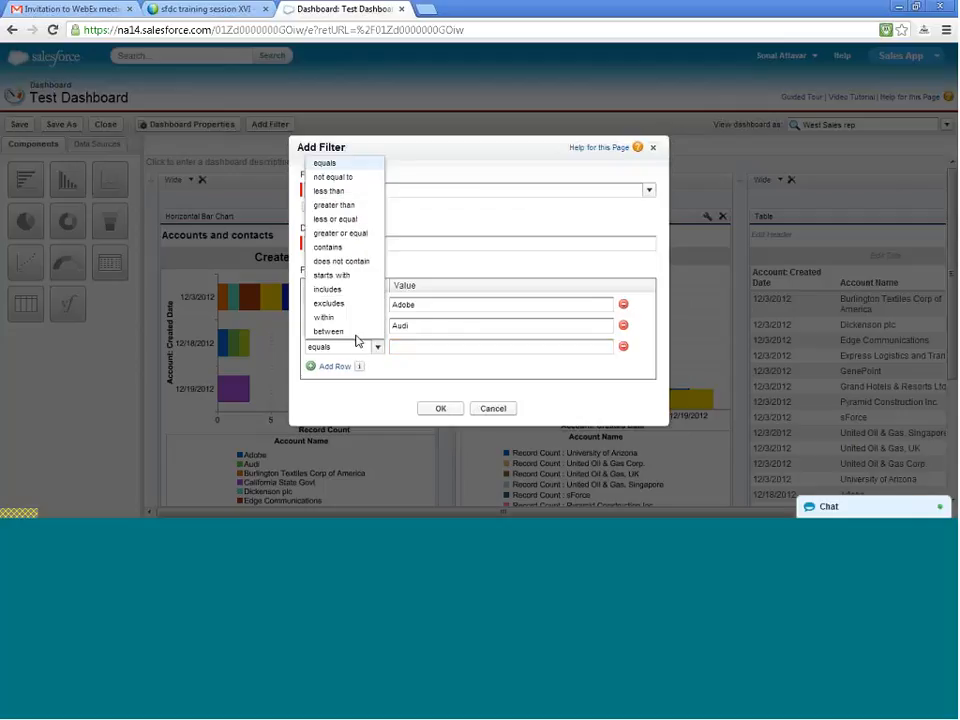
left_click(352, 247)
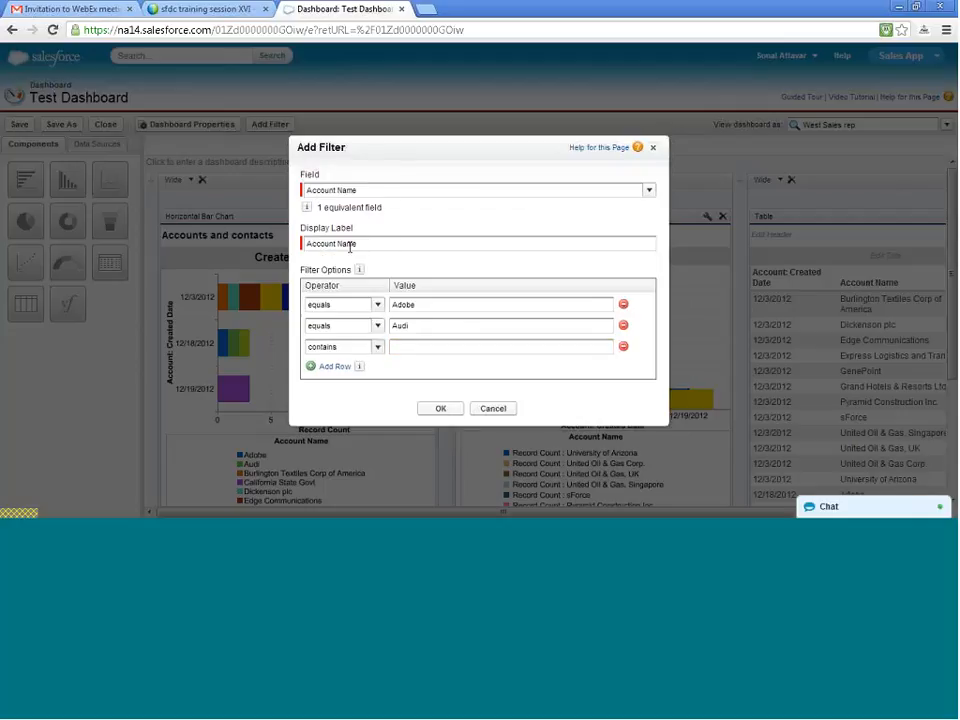
left_click(398, 347)
type("Califo")
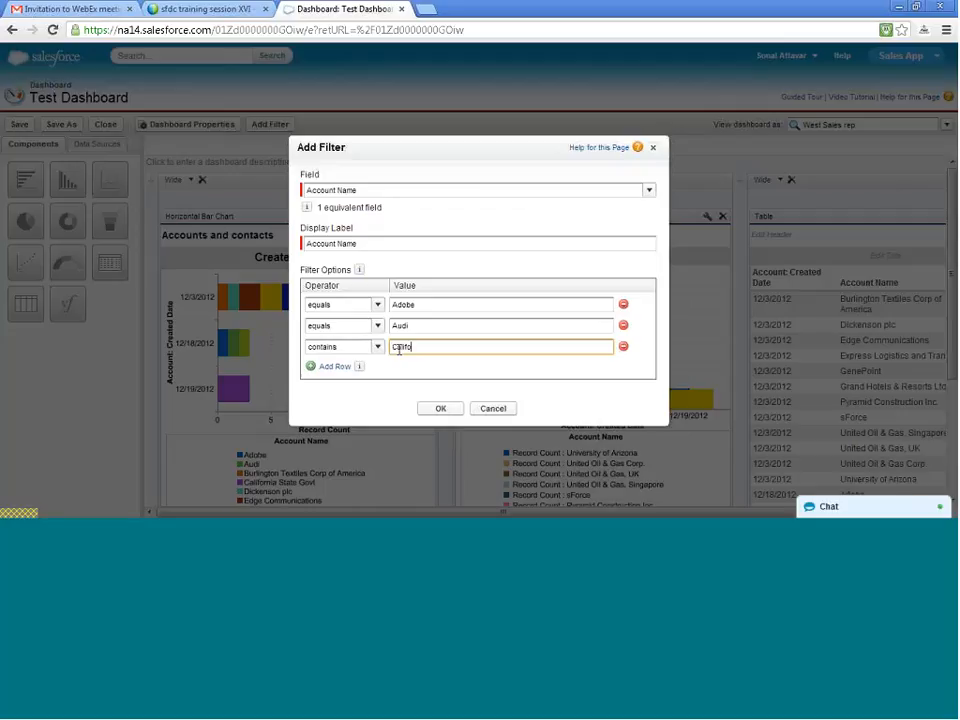
type("rnia")
left_click(445, 413)
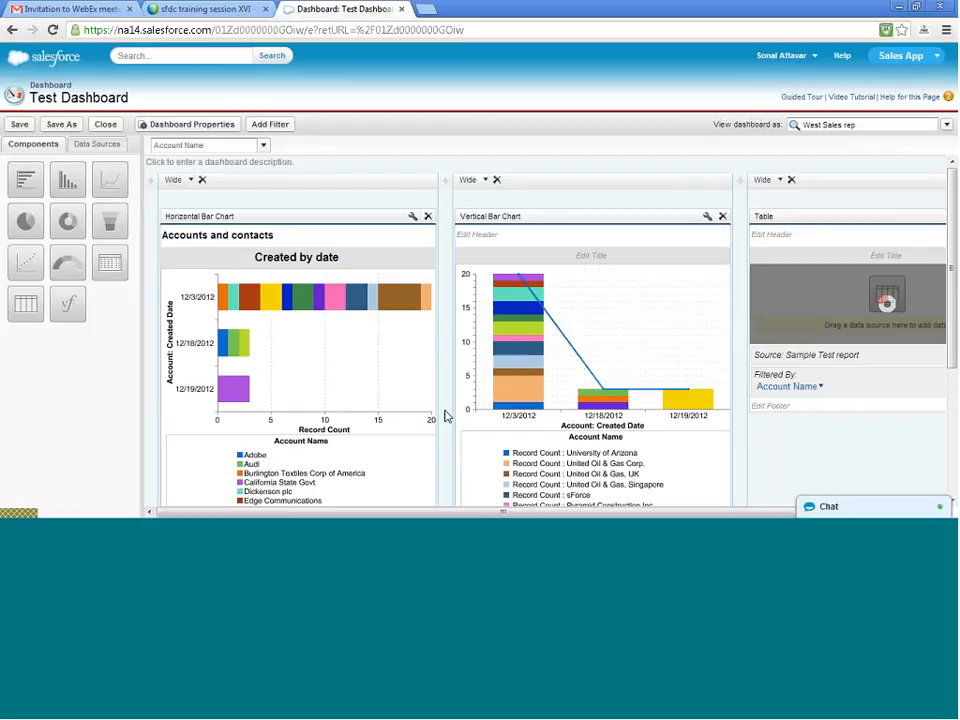
- Preview the dashboard components with the Account Name filter set to Adobe, and clear the filter selection
scroll(448, 418, "down", 1)
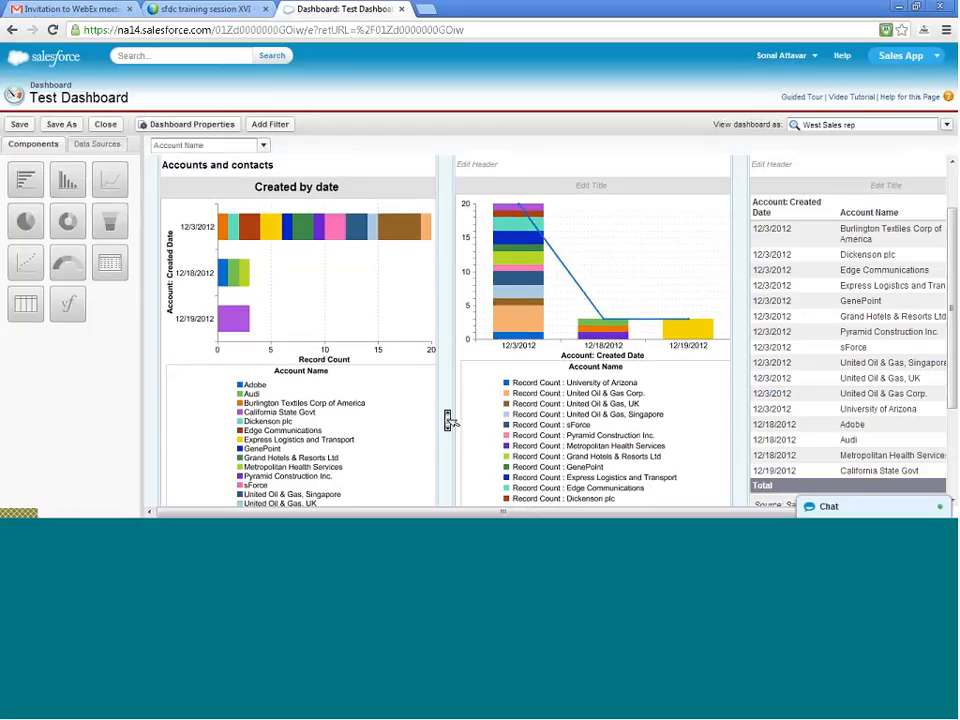
scroll(448, 419, "down", 1)
scroll(448, 420, "down", 2)
scroll(448, 420, "up", 3)
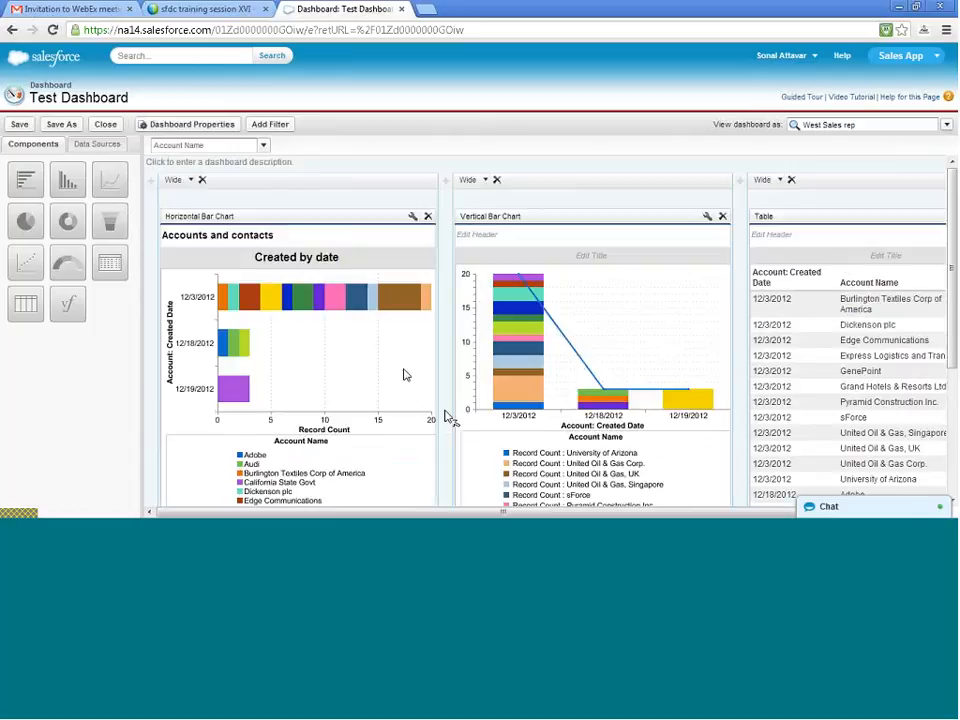
left_click(262, 147)
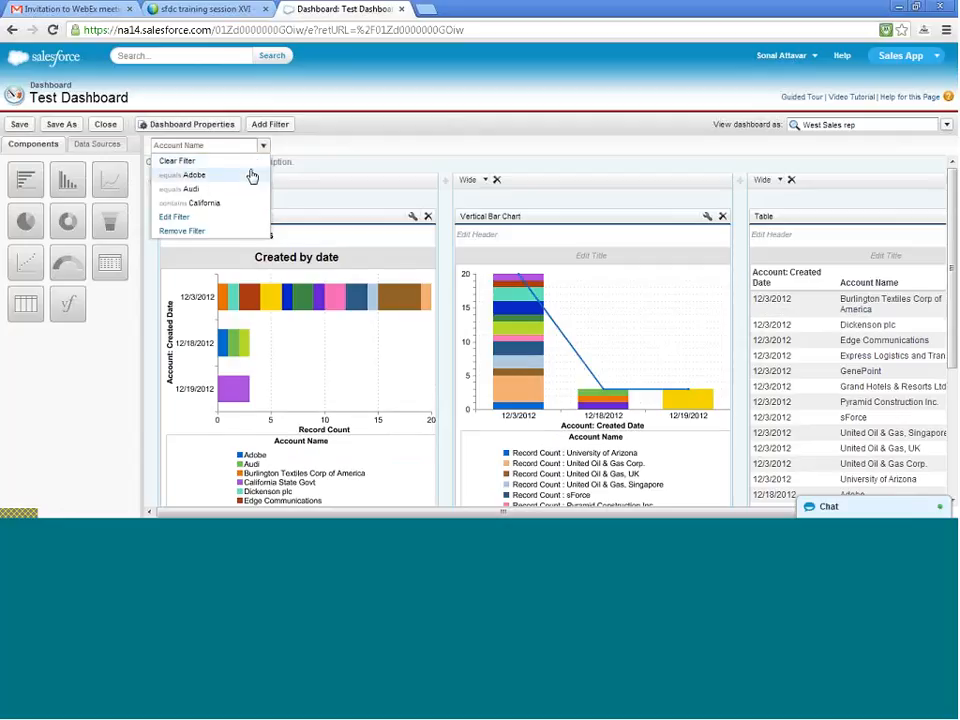
left_click(252, 176)
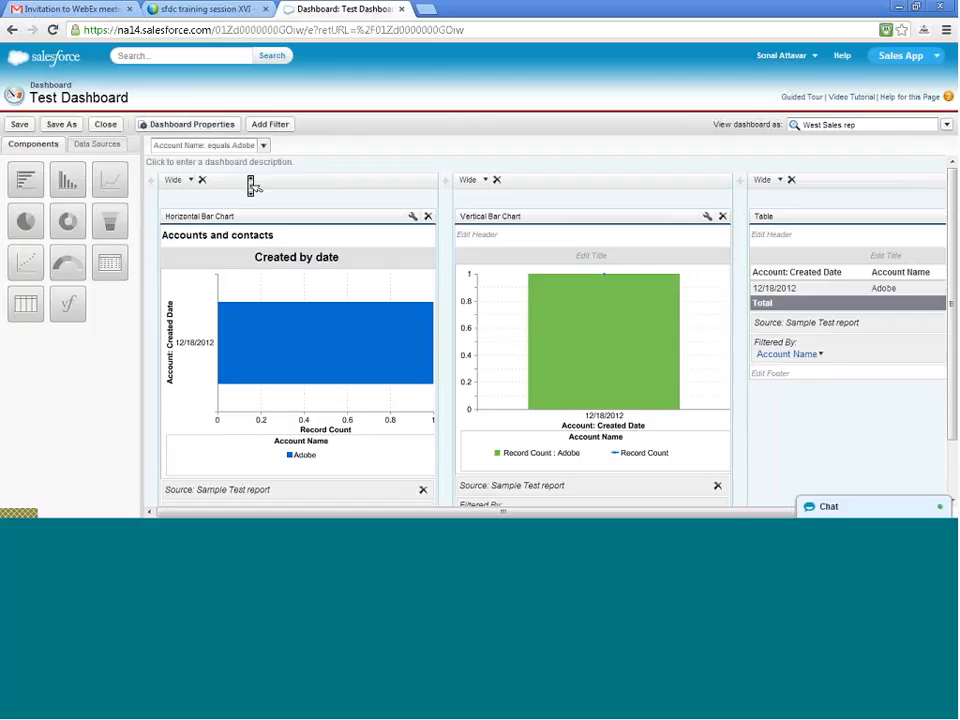
left_click(262, 146)
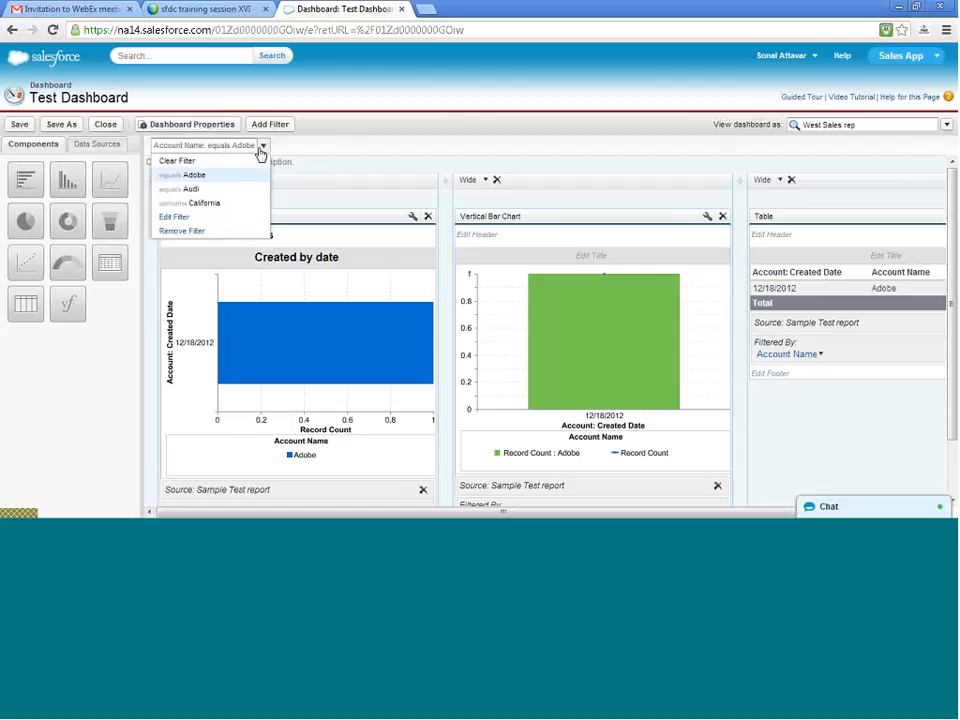
left_click(243, 160)
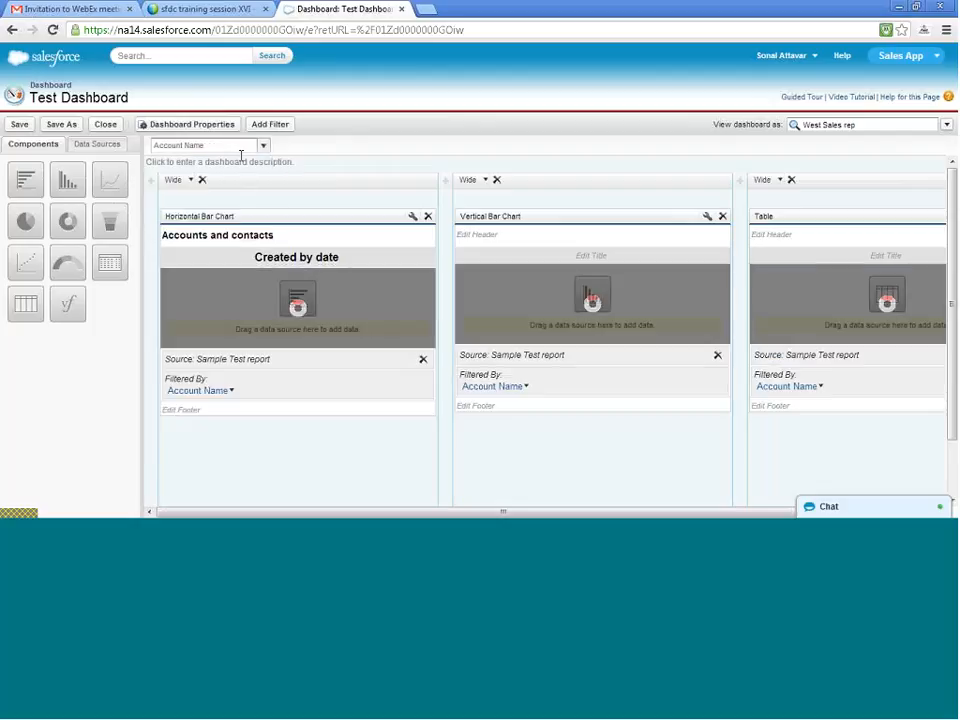
- Save the dashboard with its Account Name filter and close the dashboard builder
left_click(22, 125)
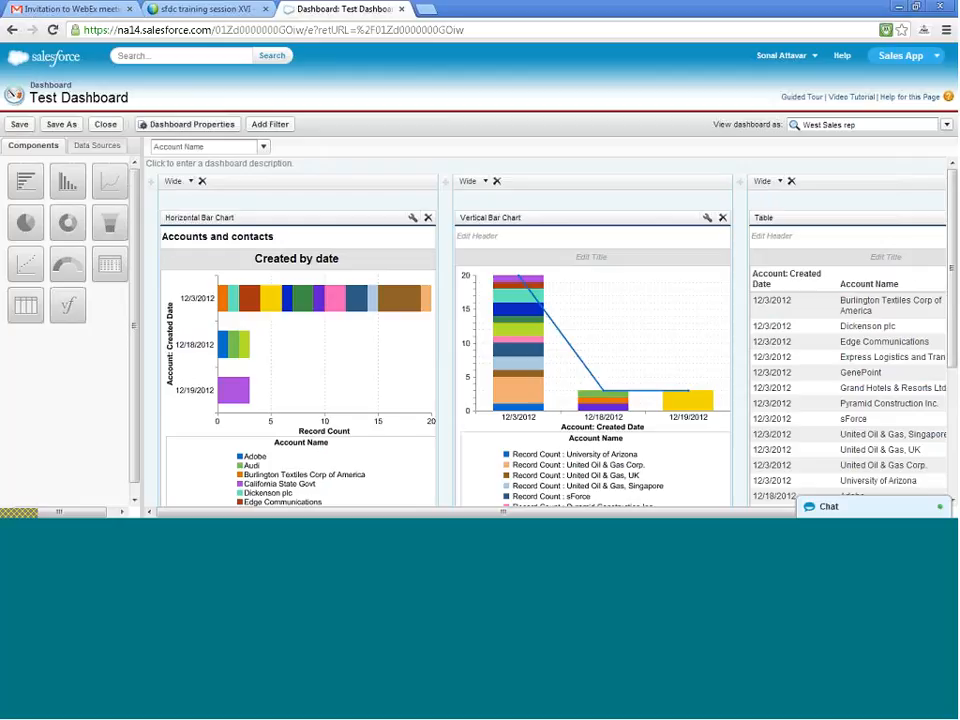
left_click(98, 126)
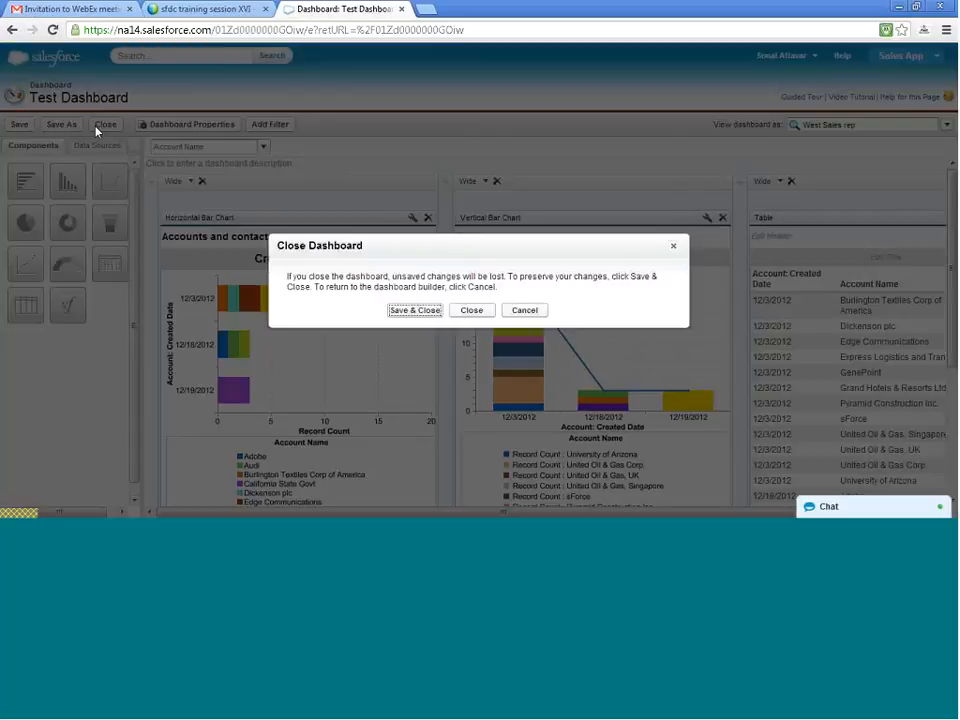
left_click(408, 312)
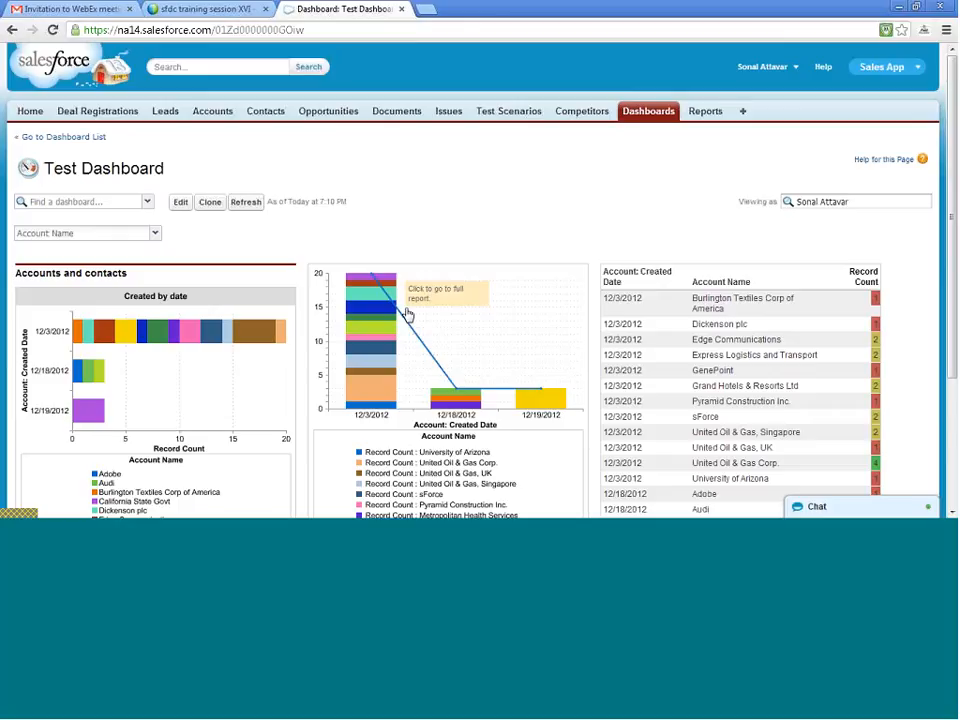
- Filter the Test Dashboard by Account Name contains California and view the filtered components
left_click(152, 233)
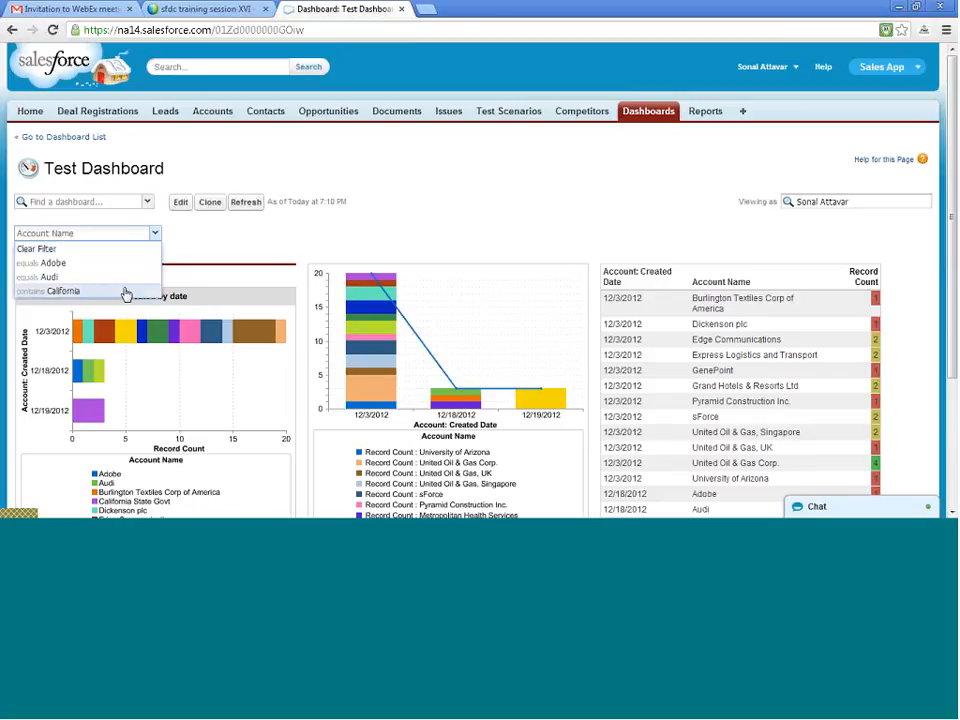
left_click(126, 291)
scroll(443, 243, "down", 2)
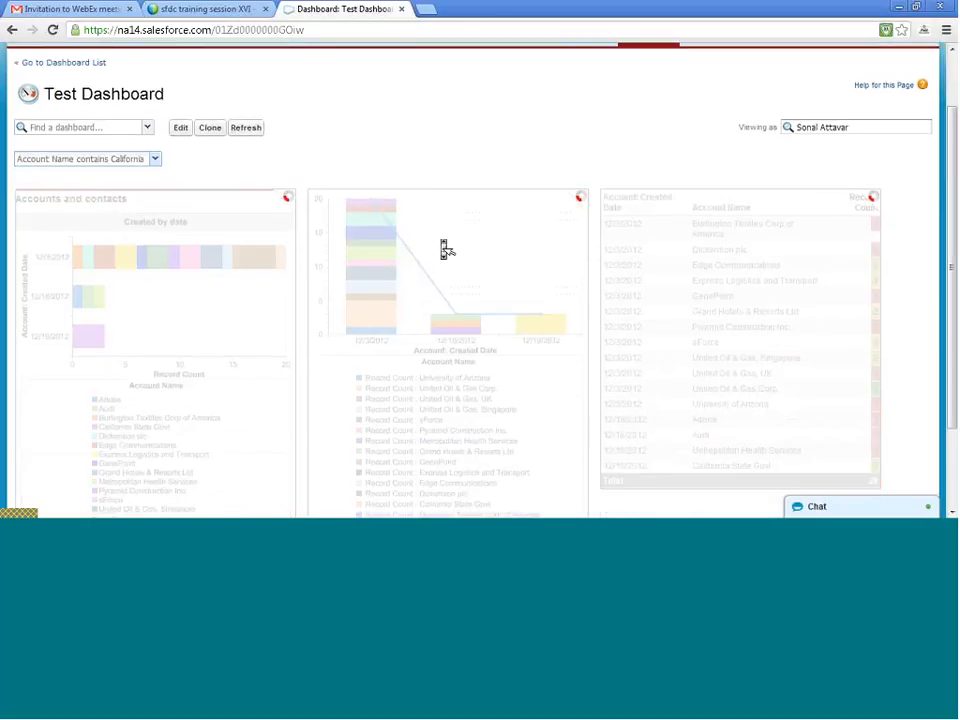
scroll(445, 250, "down", 2)
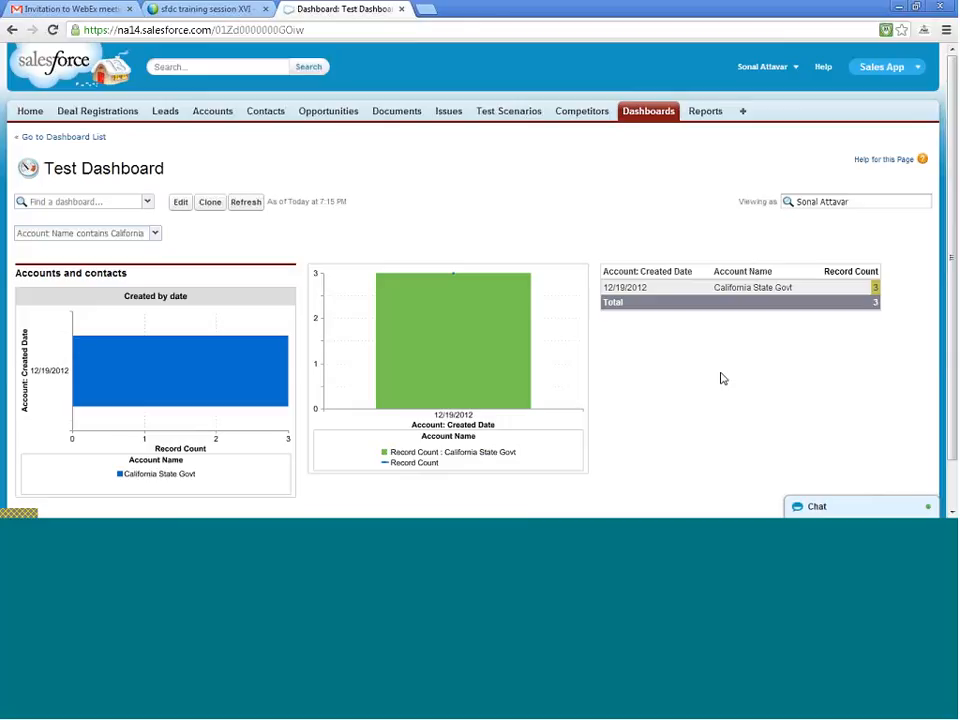
- Return to the dashboard list and create a new report using the Opportunities report type
left_click(81, 141)
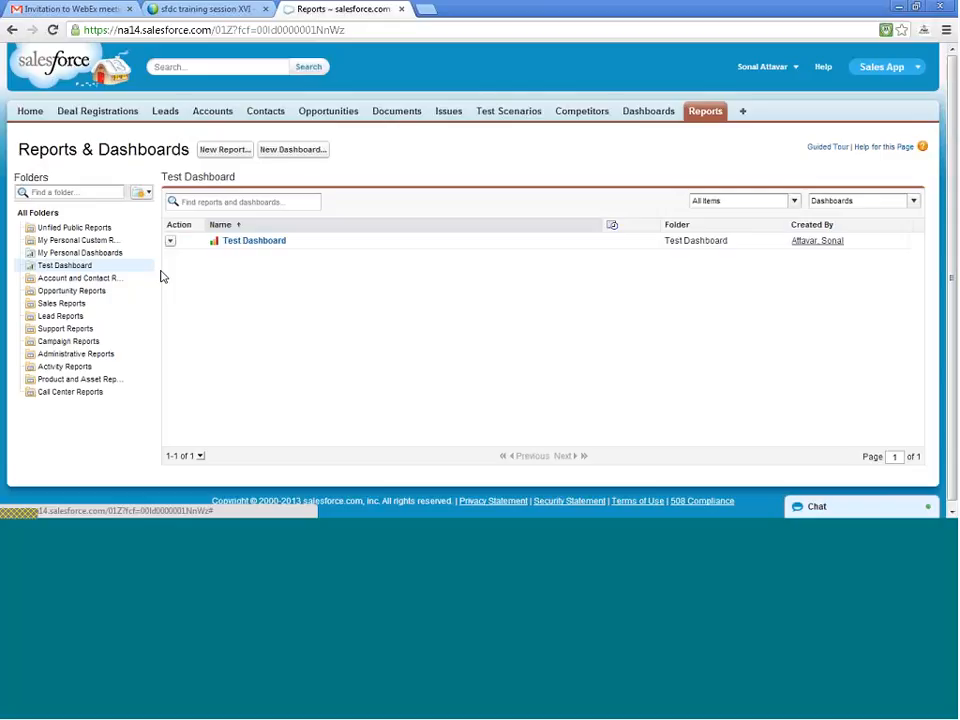
left_click(225, 150)
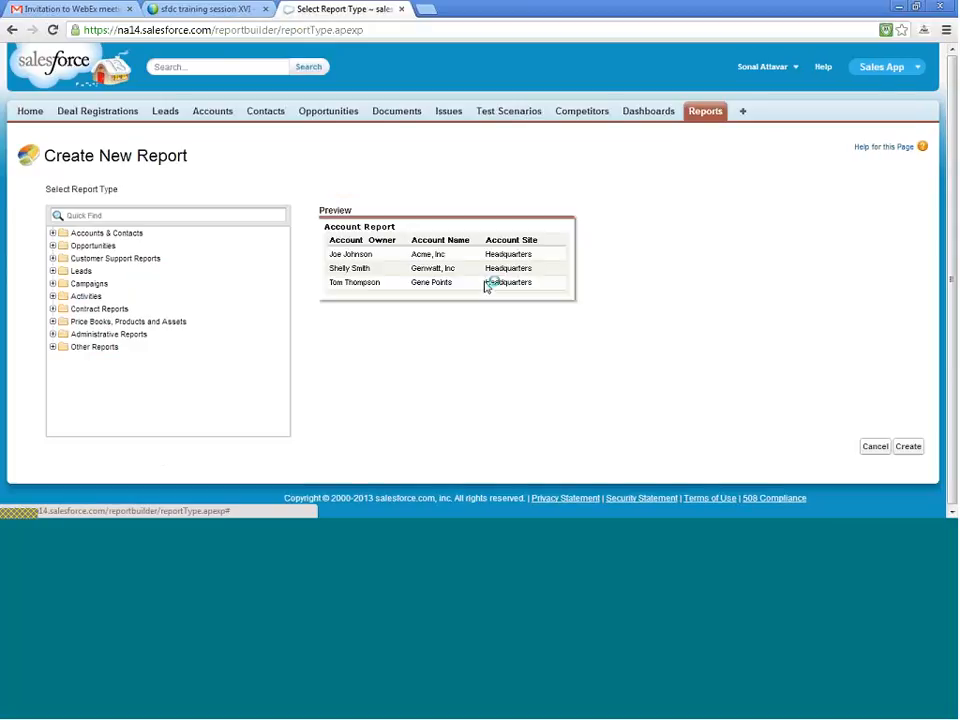
left_click(52, 246)
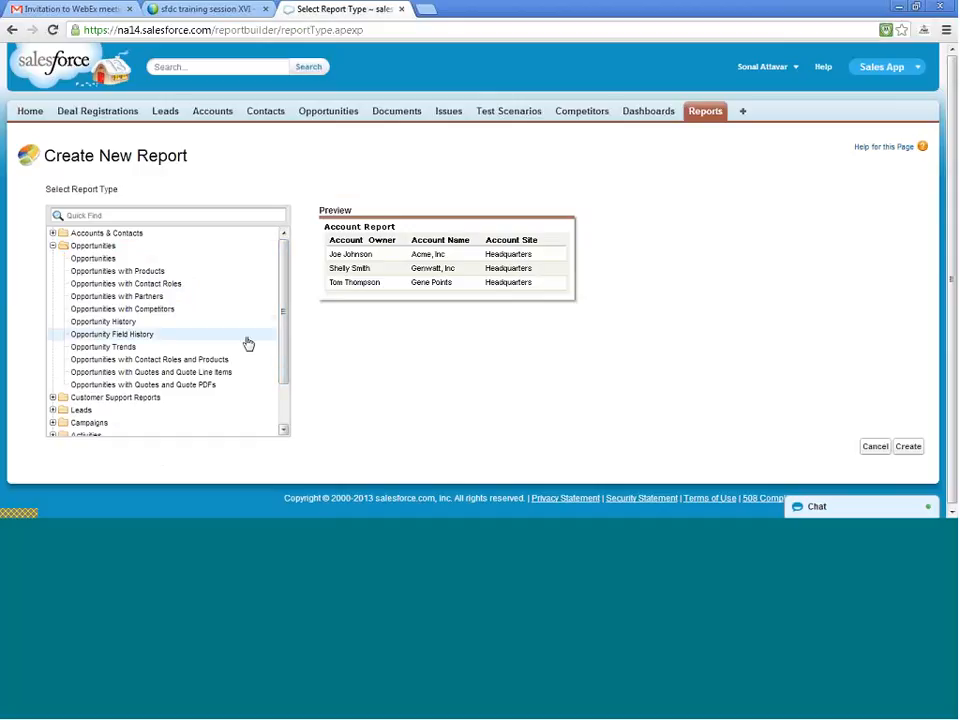
left_click(93, 259)
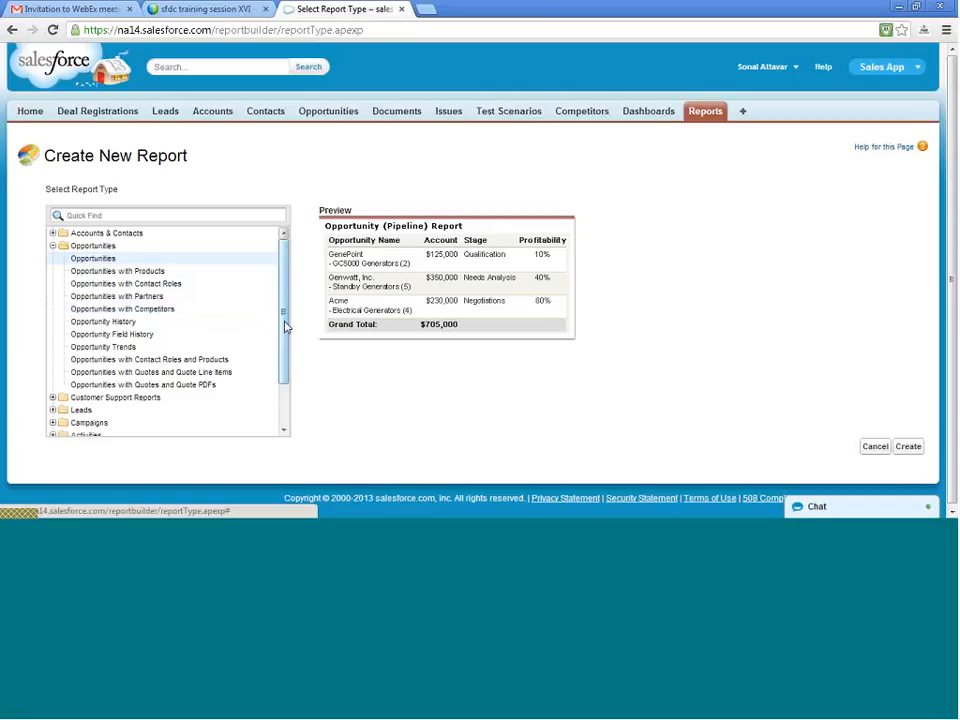
mouse_move(285, 326)
left_mouse_down()
mouse_move(283, 393)
mouse_move(279, 311)
left_mouse_up()
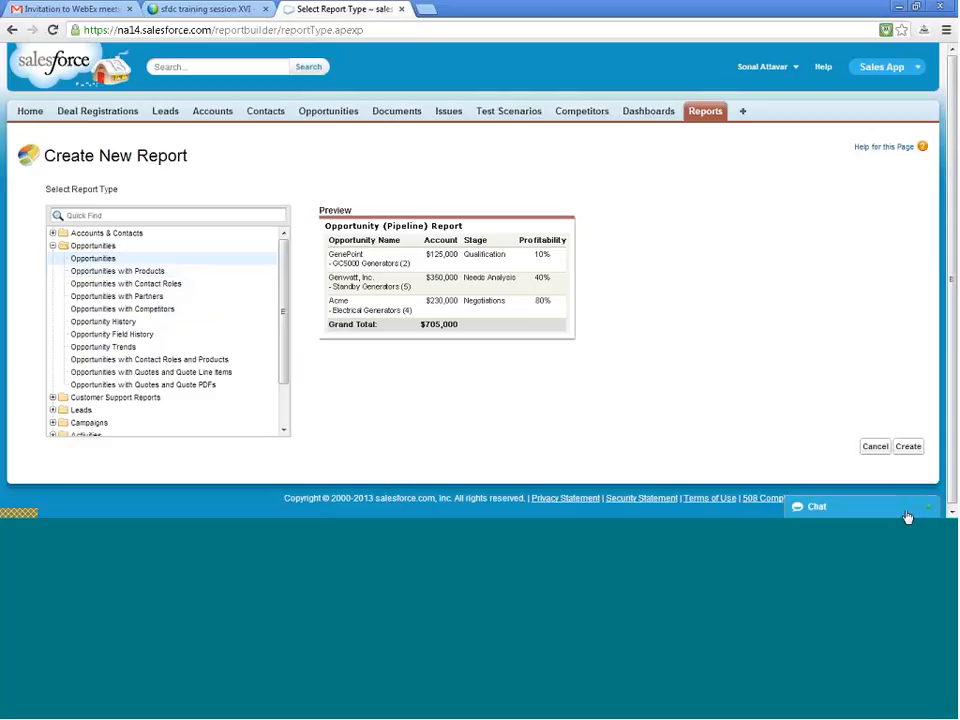
left_click(908, 448)
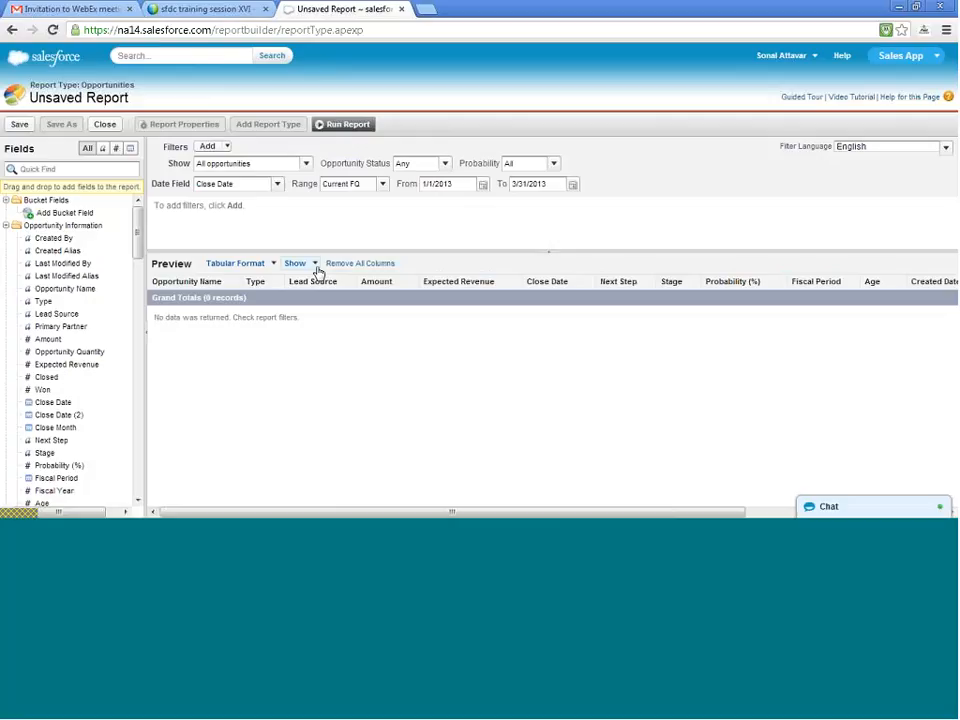
- Set the report's date range to All Time and its date field to Created Date
left_click(276, 184)
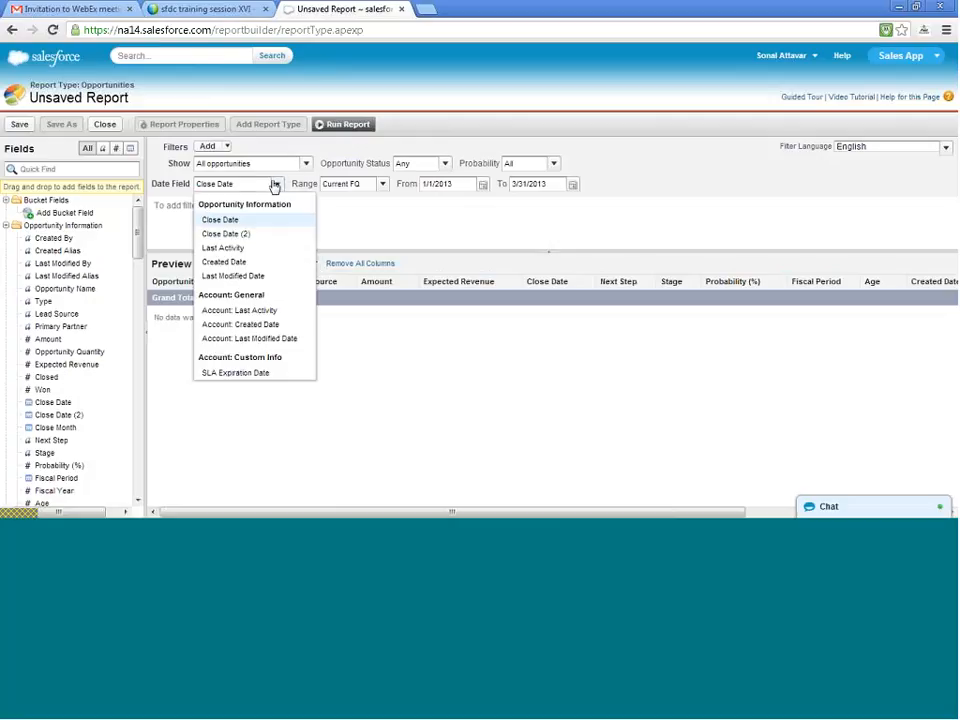
left_click(375, 191)
left_click(375, 191)
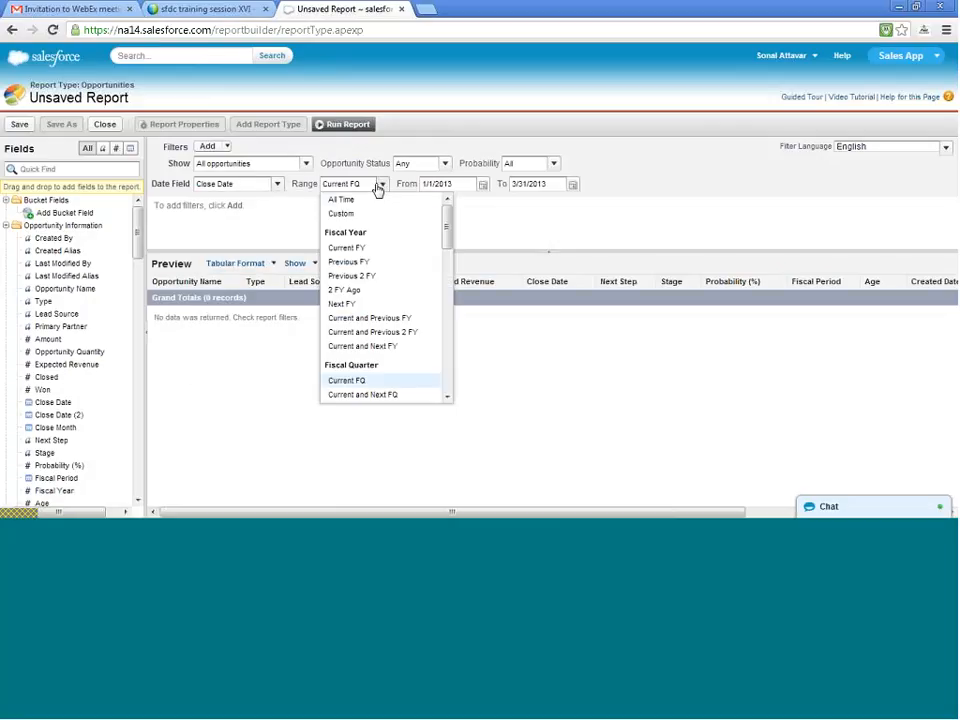
left_click(364, 204)
left_click(278, 186)
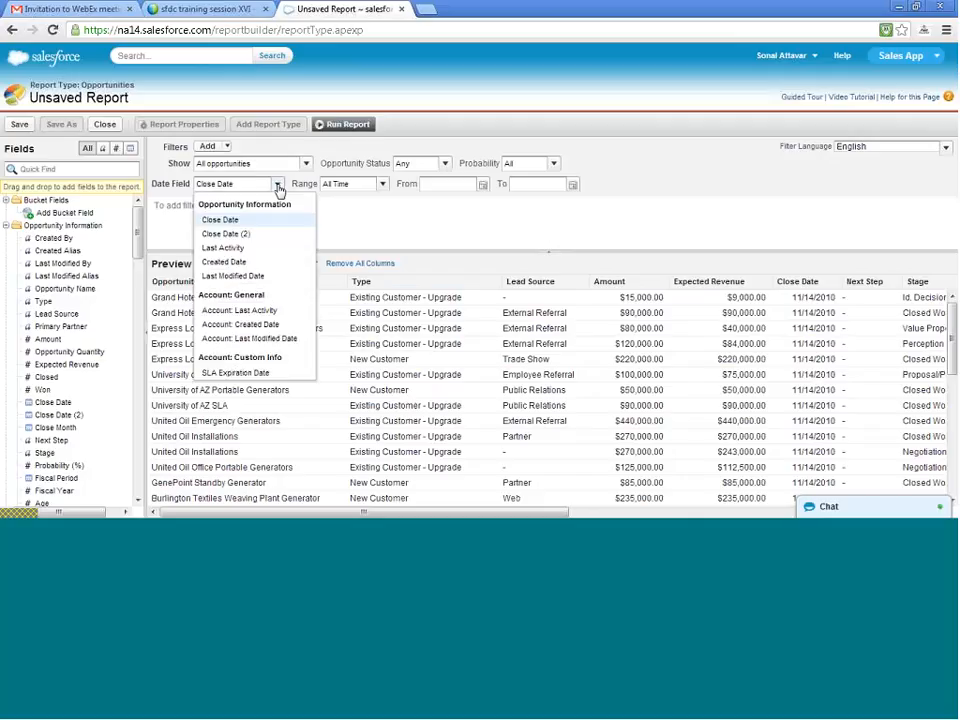
left_click(262, 263)
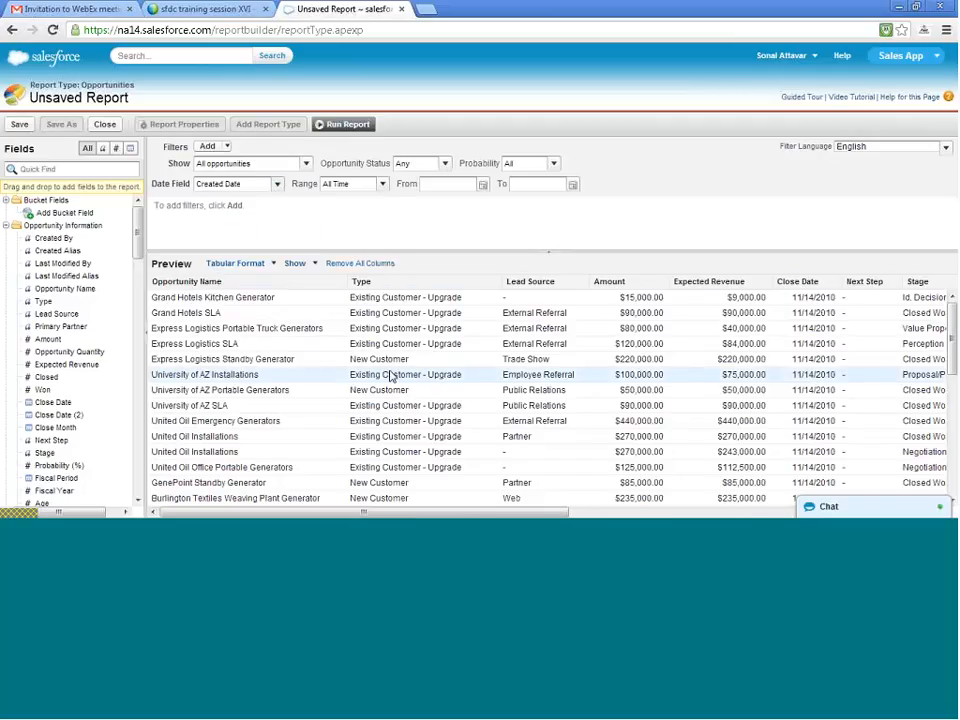
scroll(392, 378, "down", 5)
scroll(392, 380, "up", 5)
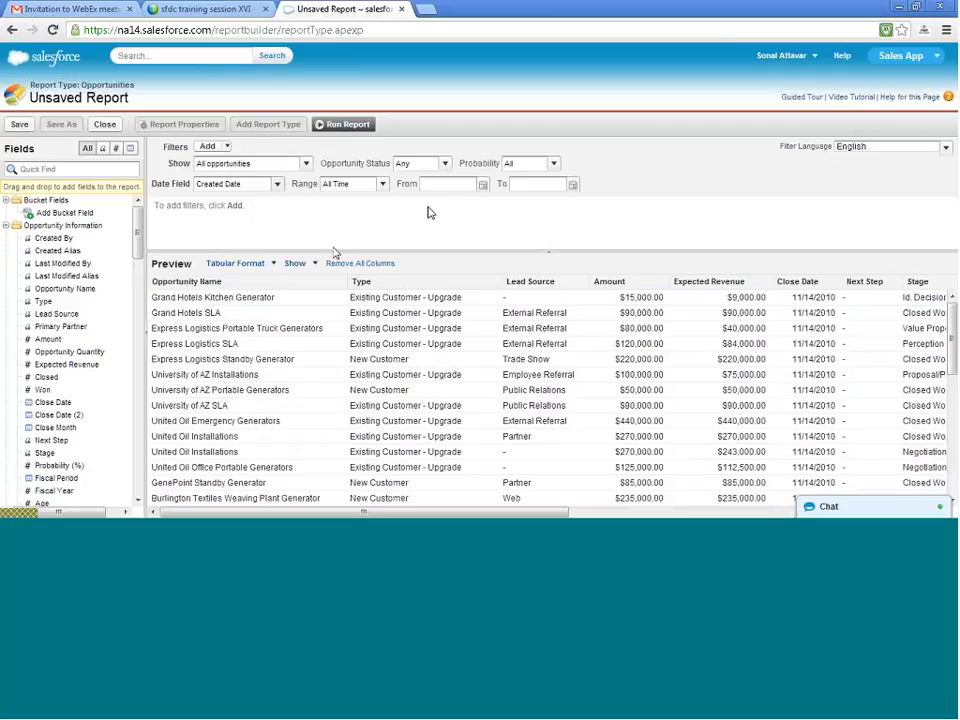
- Switch the report to matrix format and group its rows by Opportunity Name
left_click(274, 264)
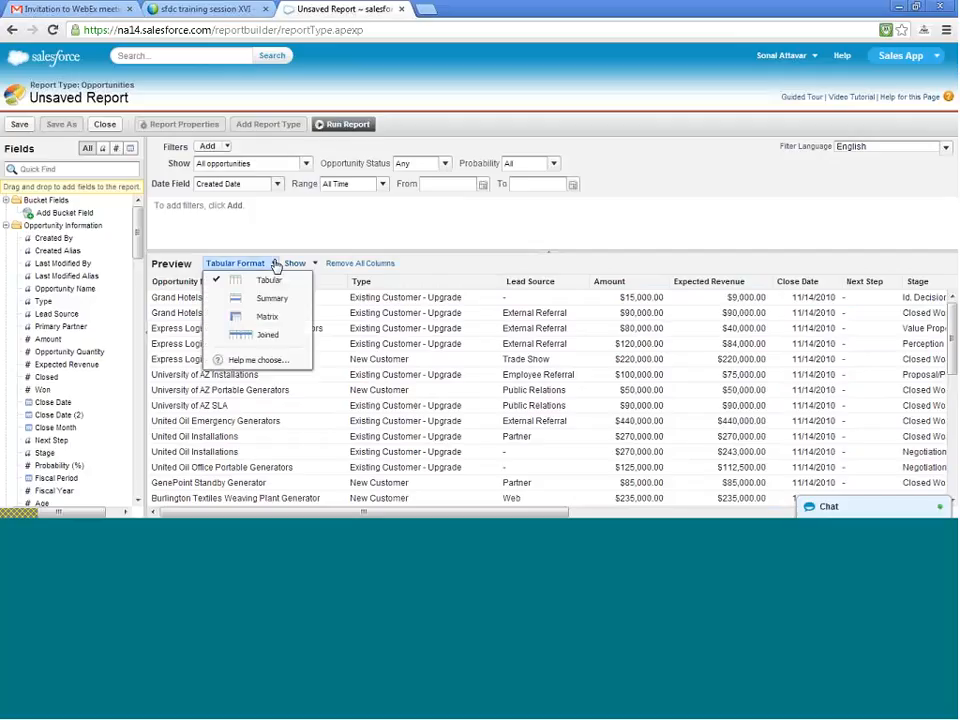
left_click(268, 316)
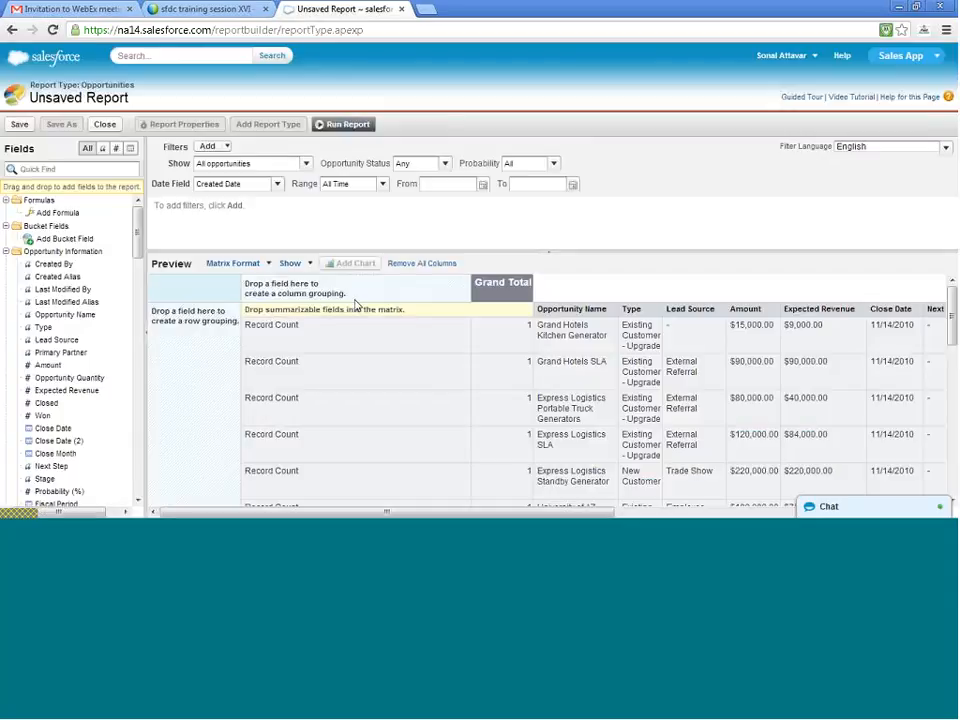
scroll(357, 306, "down", 10)
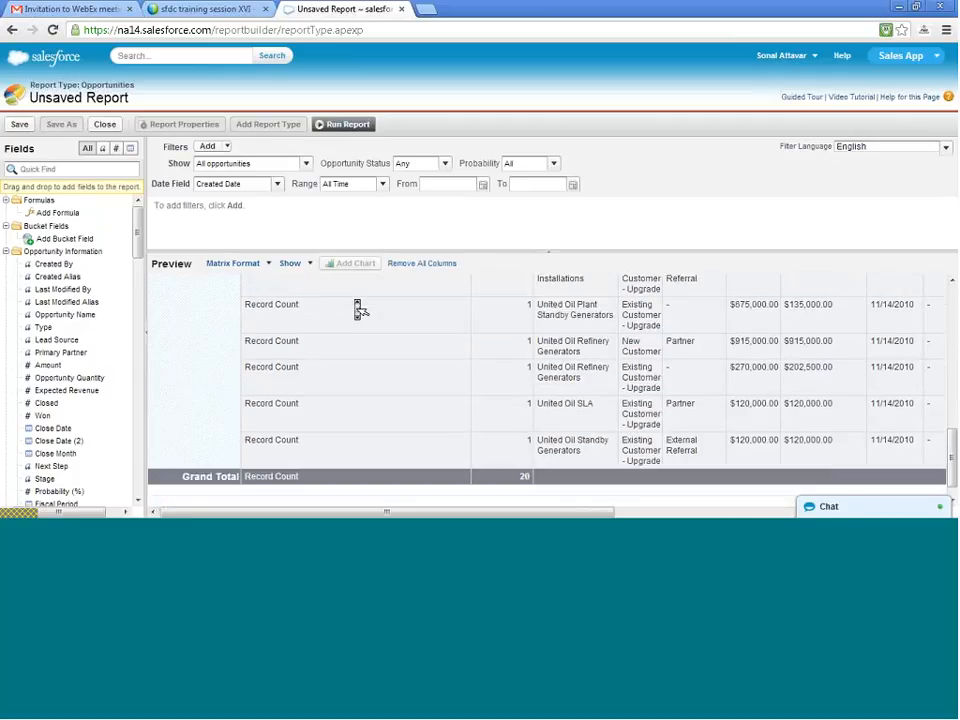
scroll(360, 310, "up", 8)
scroll(358, 309, "up", 3)
scroll(339, 394, "right", 10)
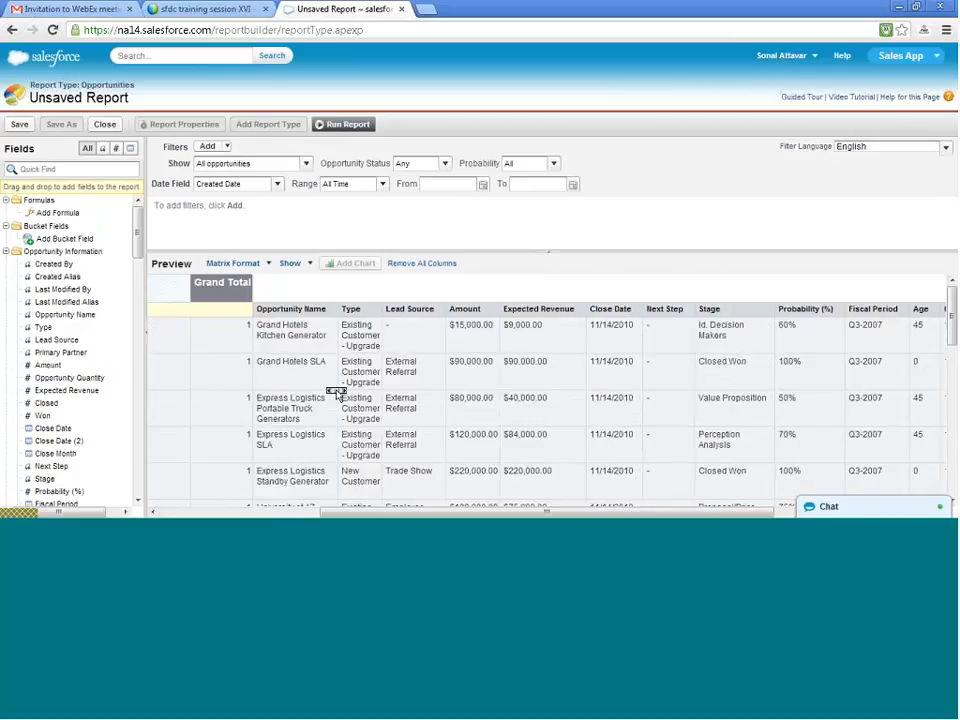
scroll(336, 395, "left", 5)
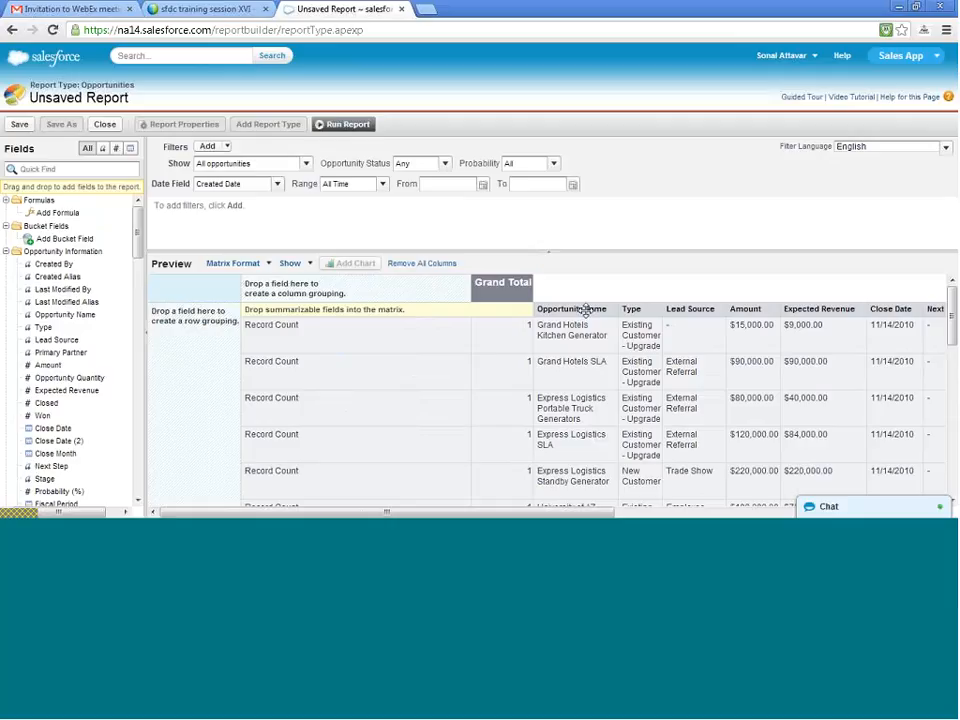
left_click_drag(585, 311, 209, 351)
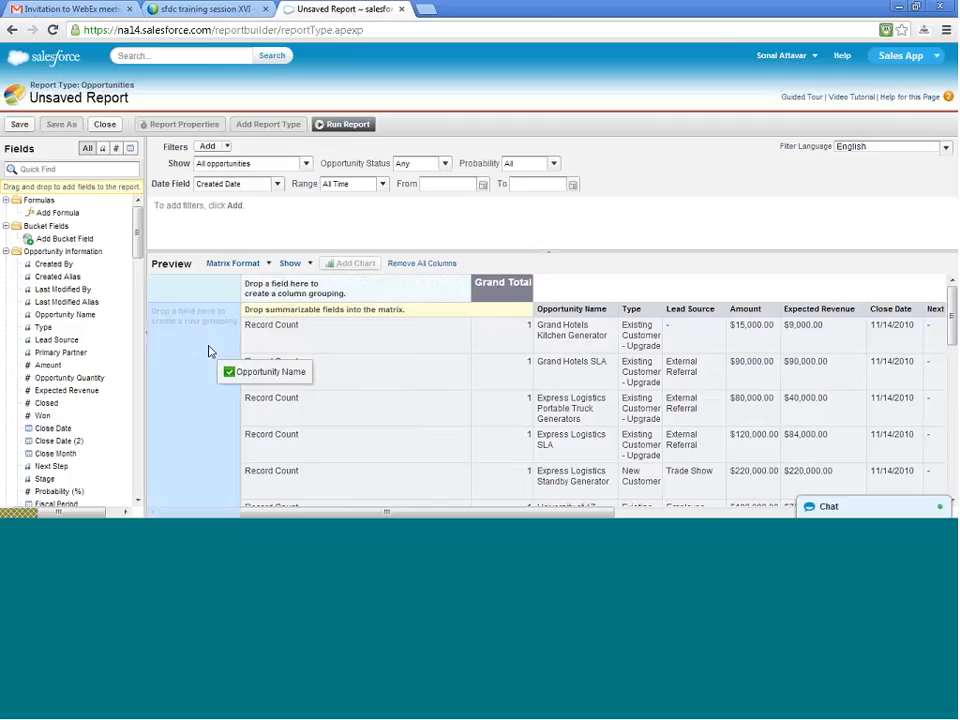
left_click_drag(209, 351, 209, 351)
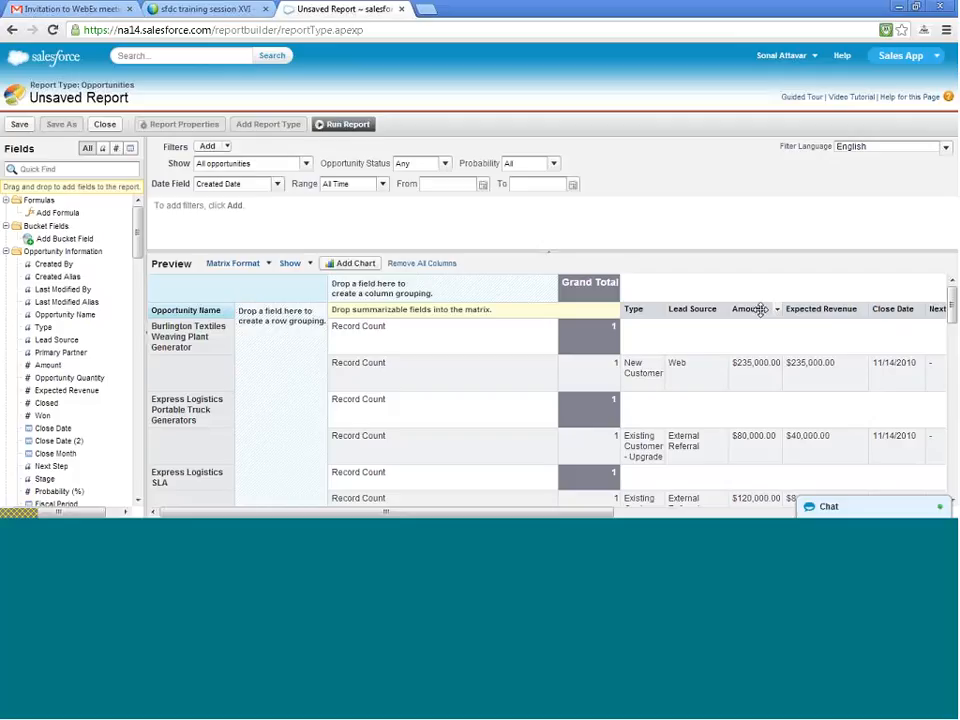
- Add the Amount field to the matrix as a summary, summarized by Sum
left_click_drag(760, 310, 414, 312)
left_click_drag(740, 308, 444, 338)
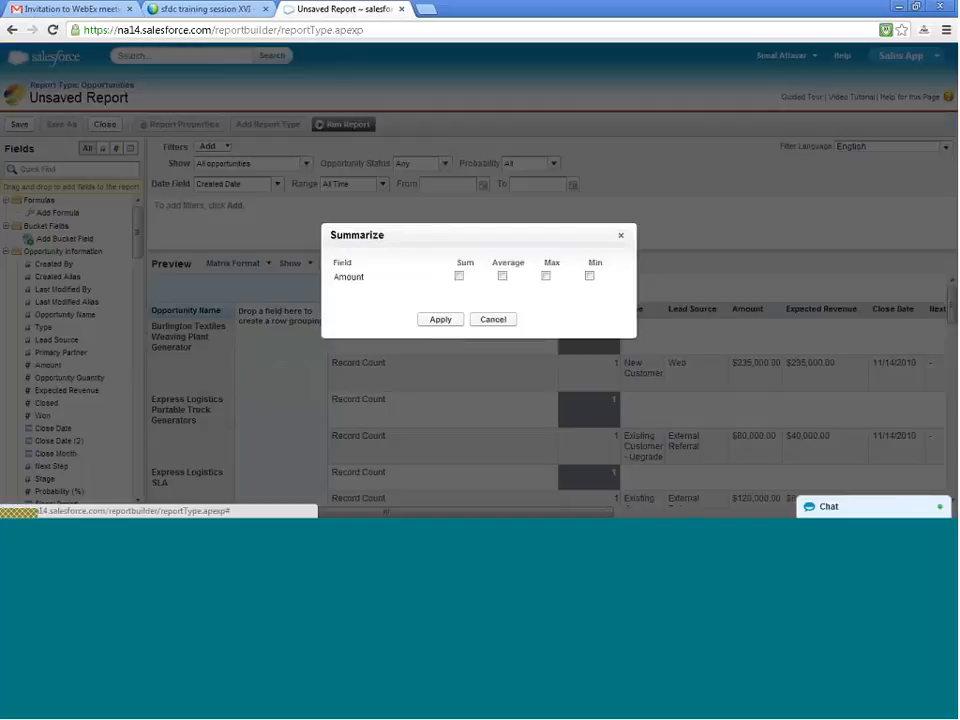
left_click(458, 277)
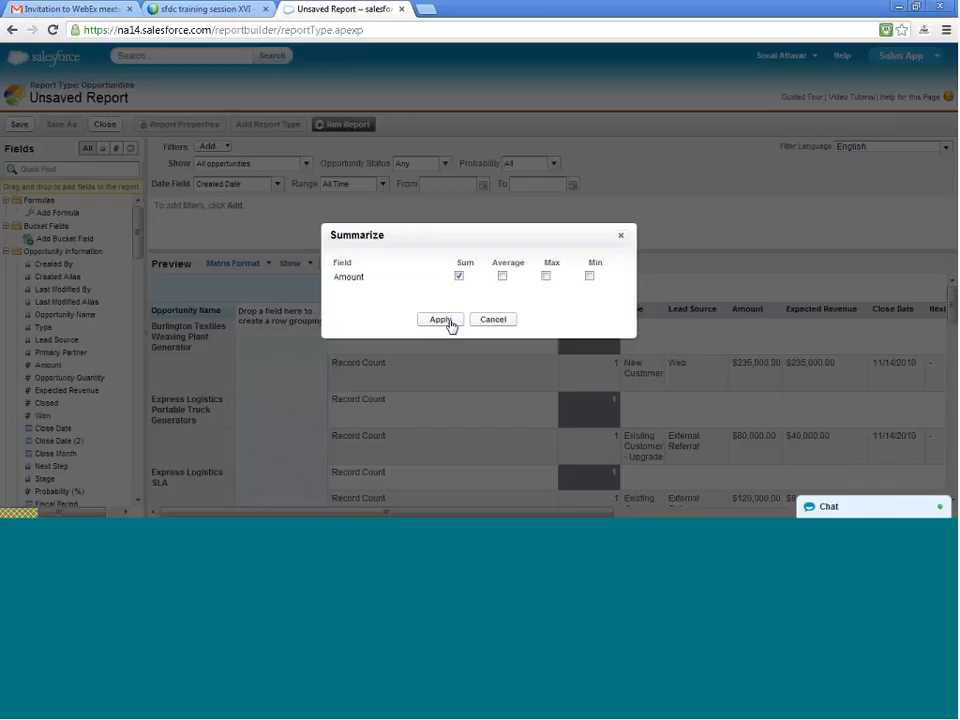
left_click(440, 320)
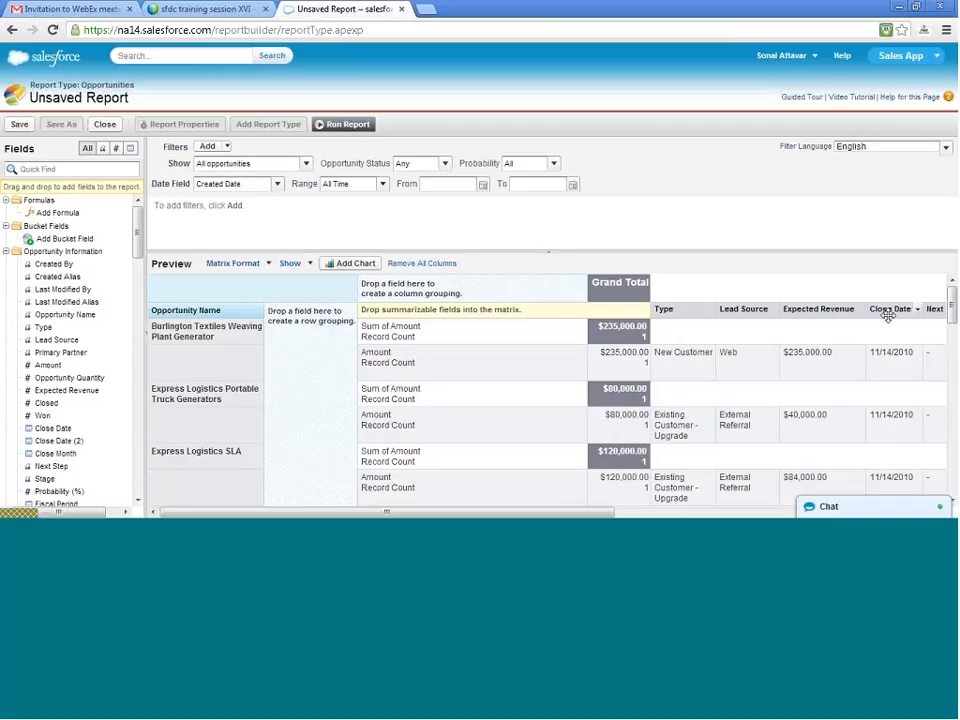
- Add Close Date as the second row grouping and review its date grouping options
left_click_drag(887, 314, 318, 346)
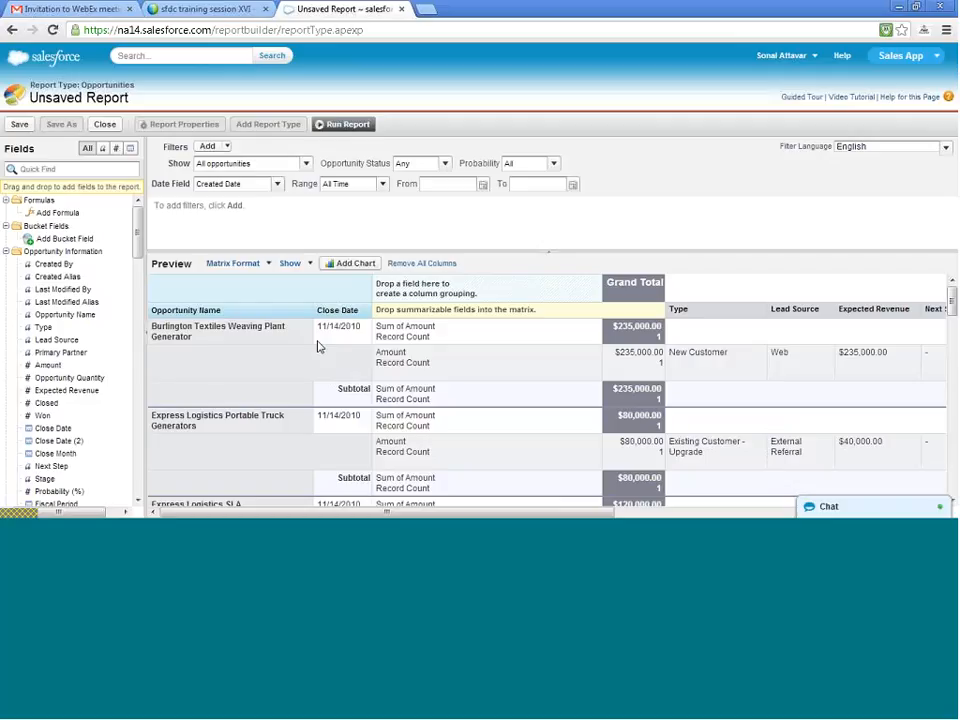
left_click(367, 311)
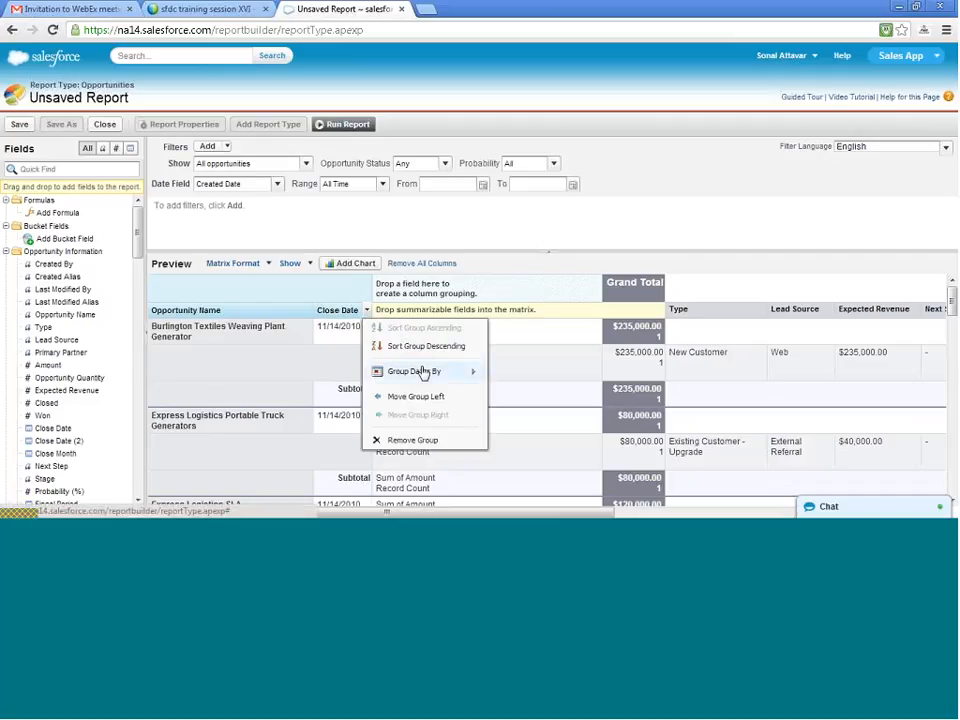
mouse_move(424, 372)
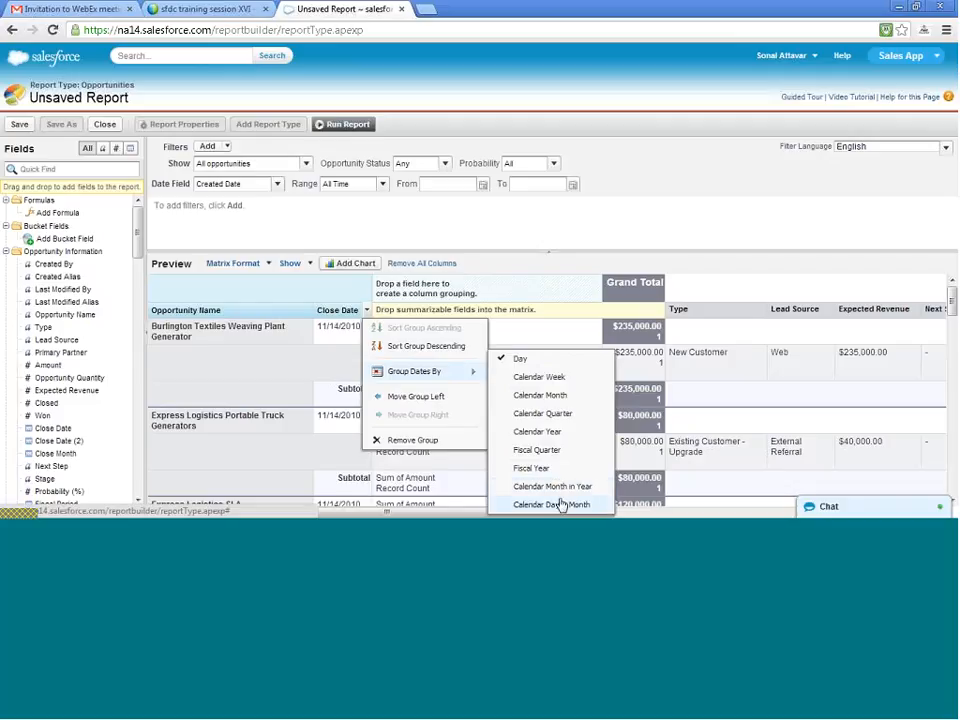
left_click(548, 362)
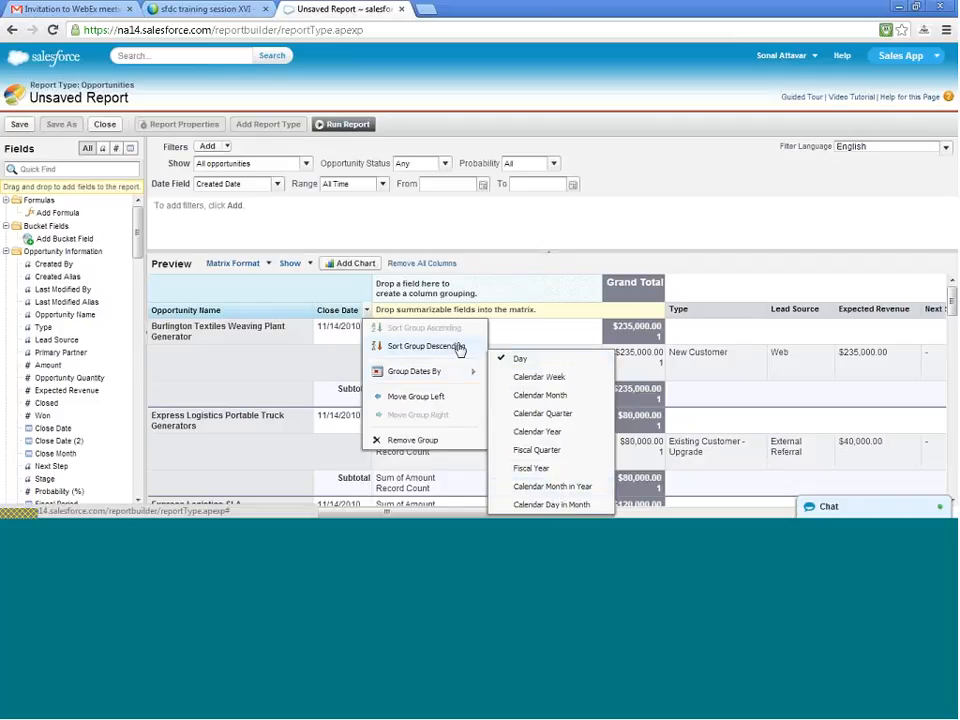
left_click(587, 215)
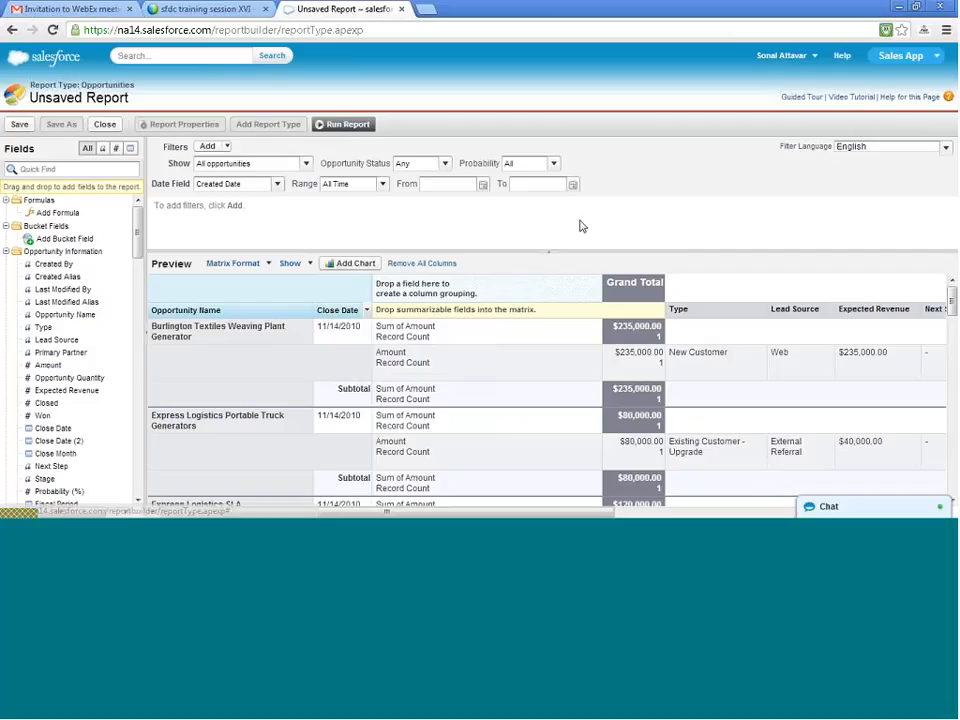
- Group the Close Date row grouping by Calendar Week and look through the report preview
left_click(367, 313)
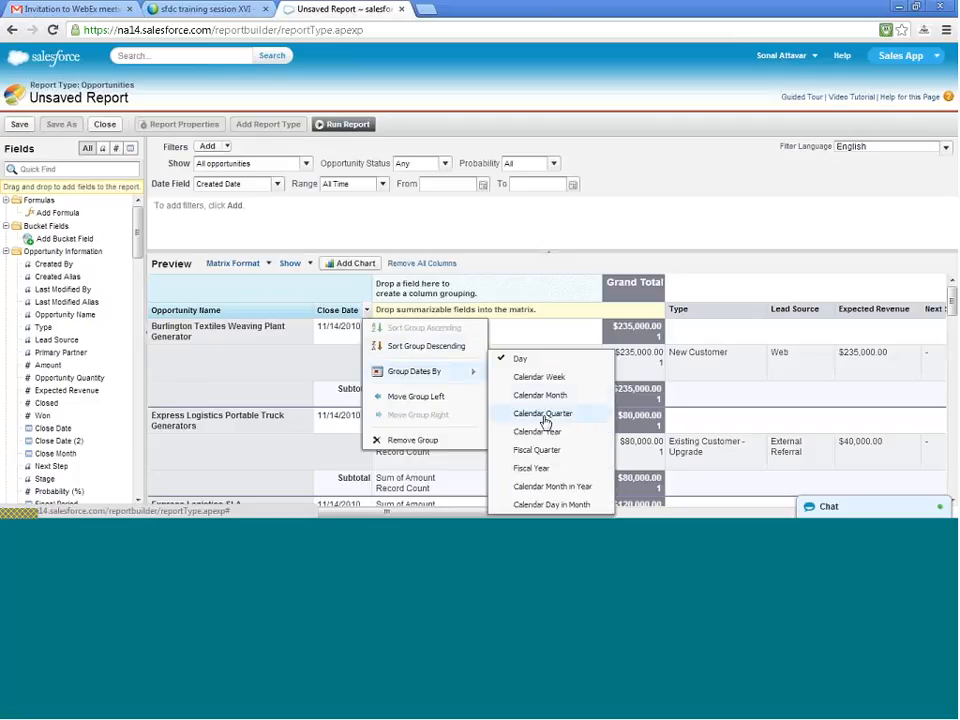
left_click(549, 380)
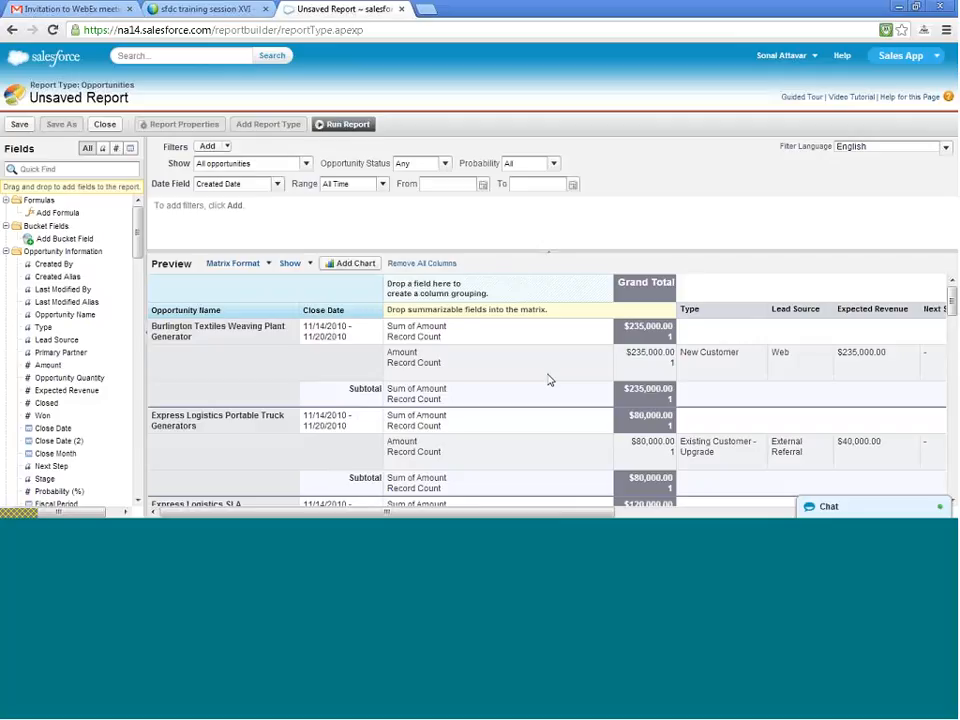
scroll(549, 380, "down", 3)
scroll(550, 381, "down", 4)
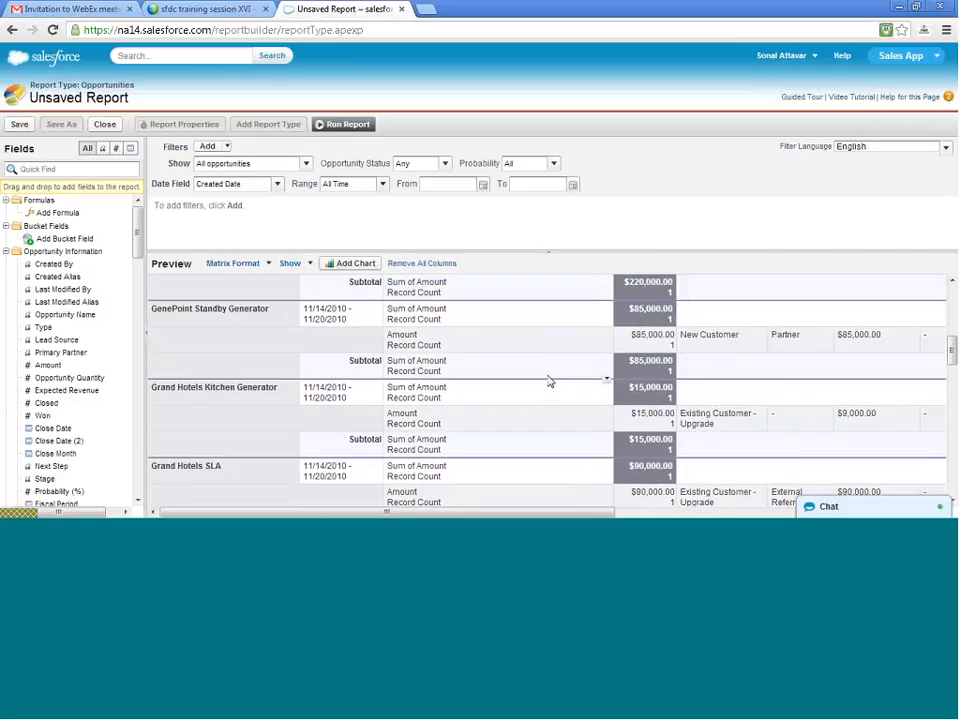
- Start saving the report and name it "Opportunities Matrix report", with the unique name Opportunities_Matrix_report
scroll(550, 381, "up", 7)
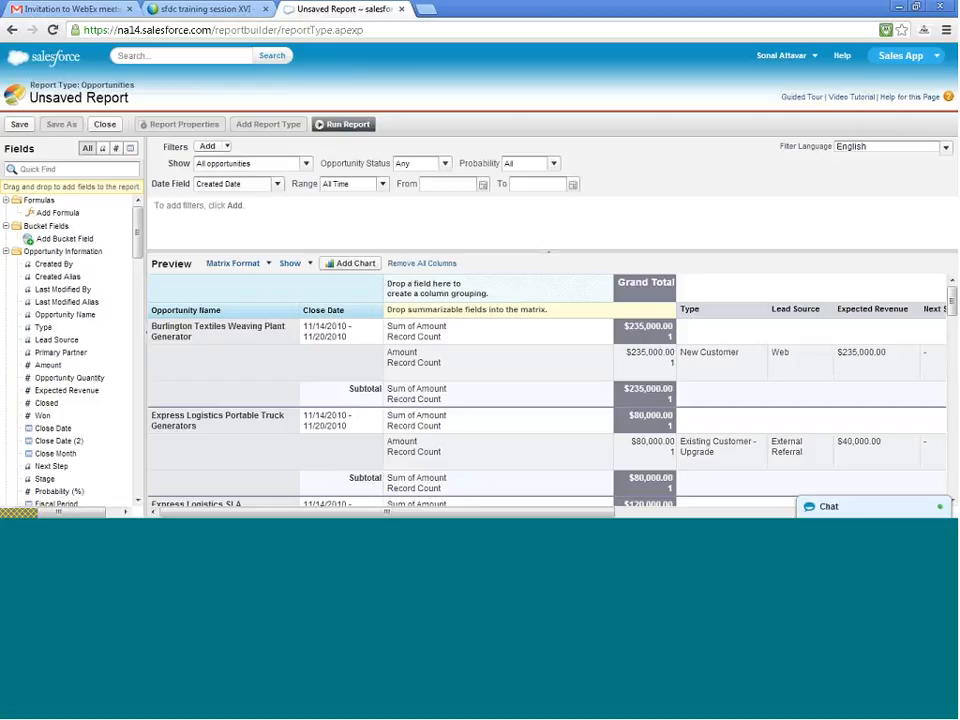
left_click(18, 125)
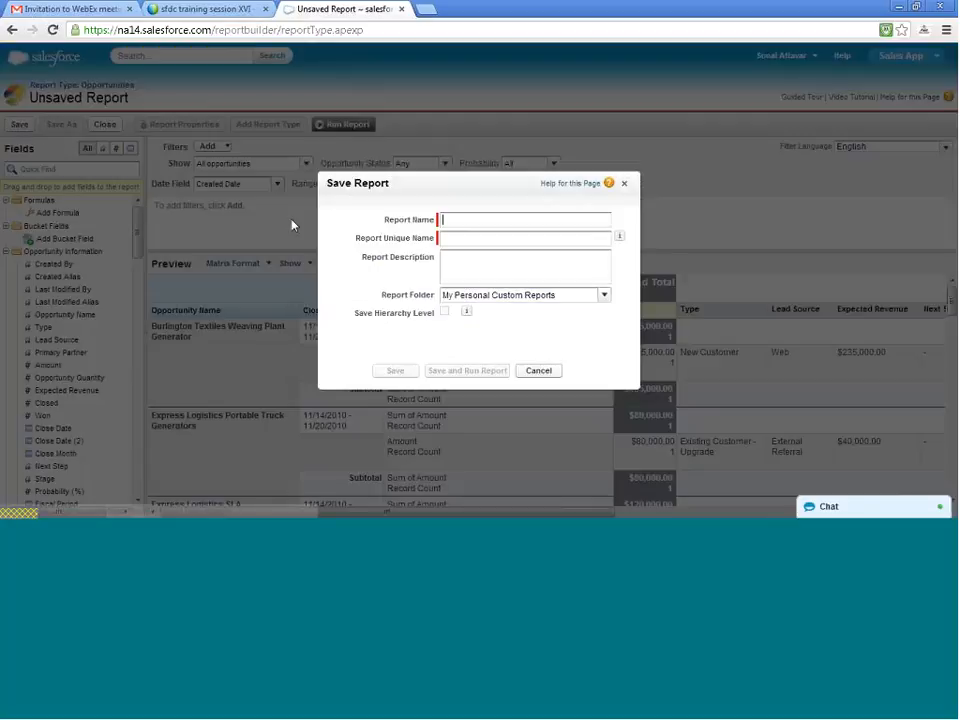
left_click(516, 245)
type("O")
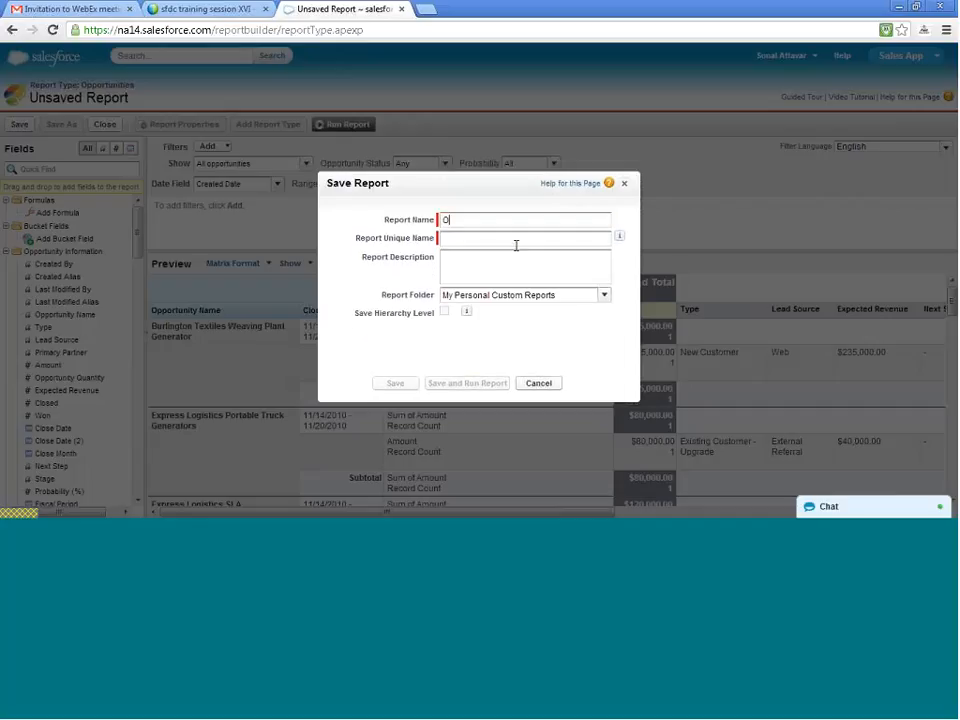
type("pport")
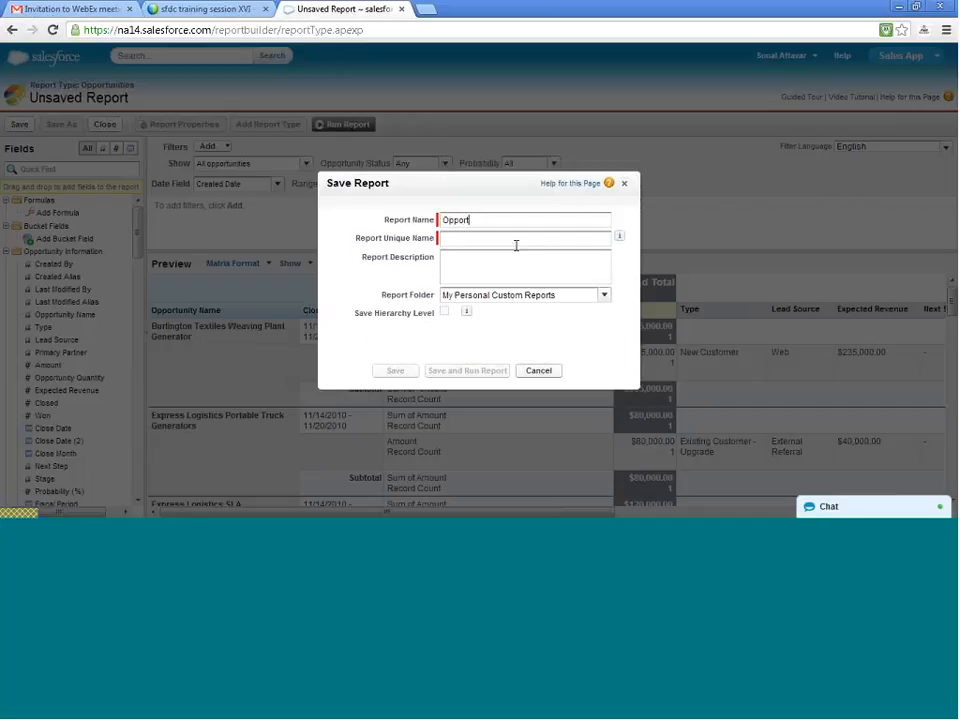
type("unities Matrix report")
key("Tab")
key("Tab")
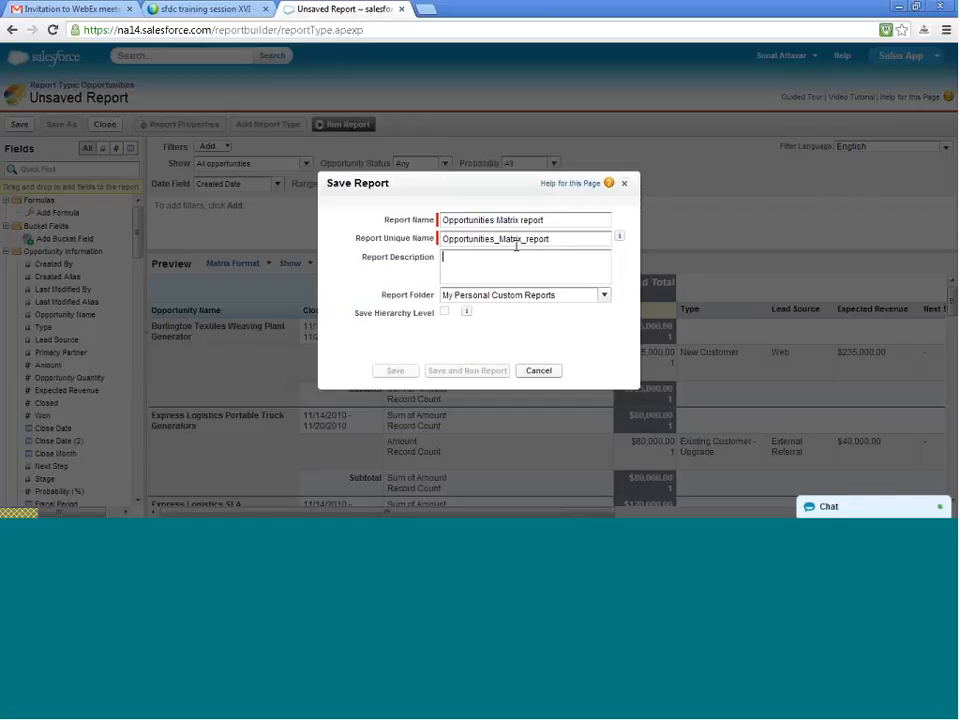
- Save the report in the Unfiled Public Reports folder and run it
left_click(531, 297)
left_click(604, 296)
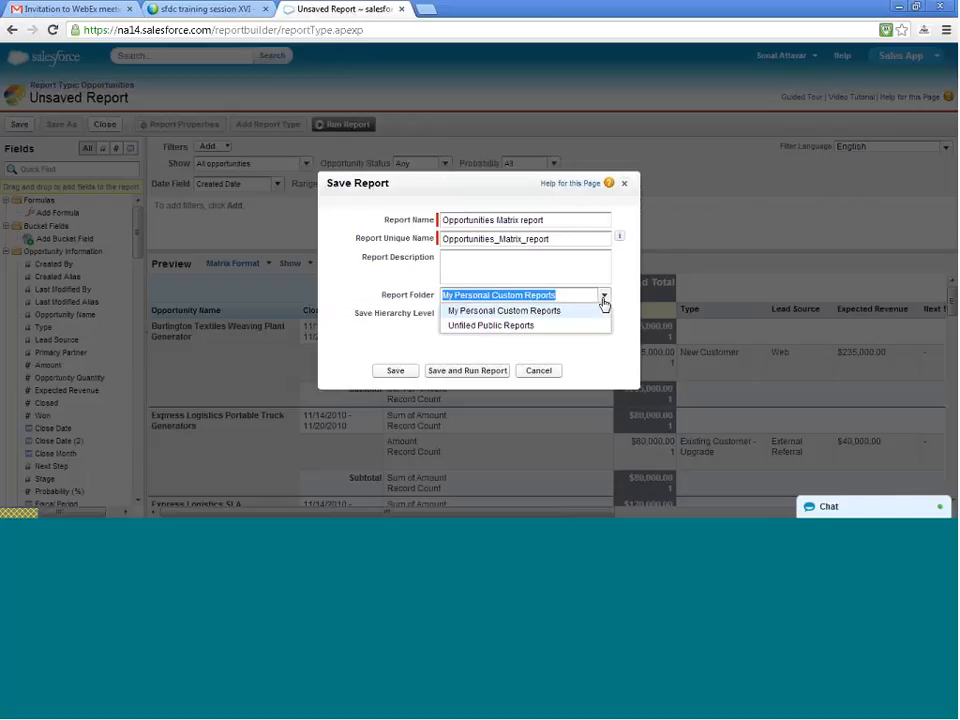
left_click(604, 303)
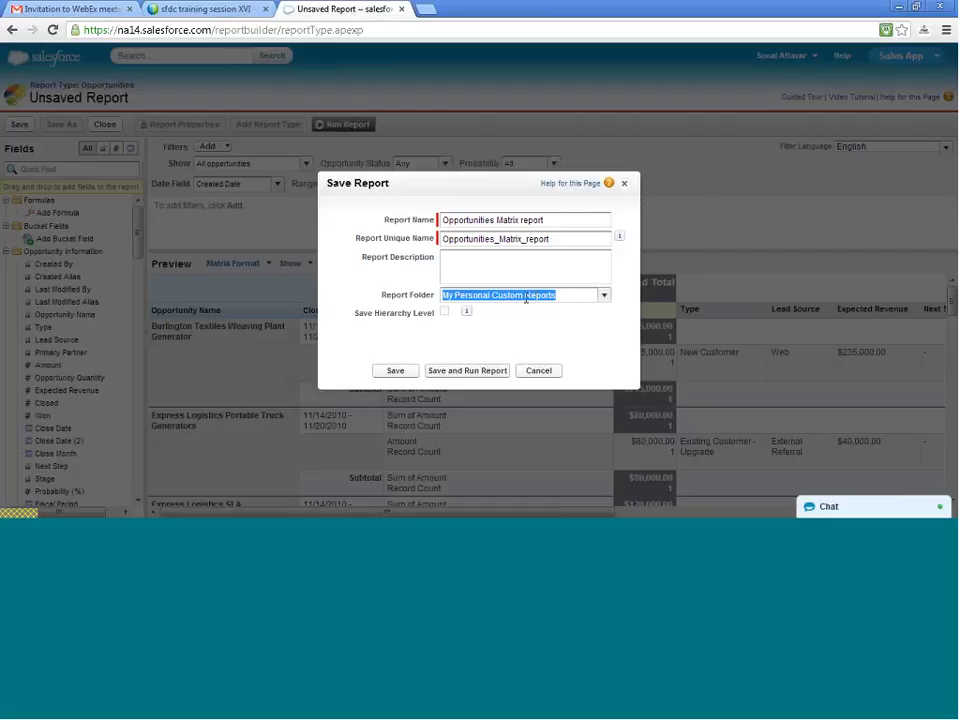
left_click(605, 300)
left_click(577, 327)
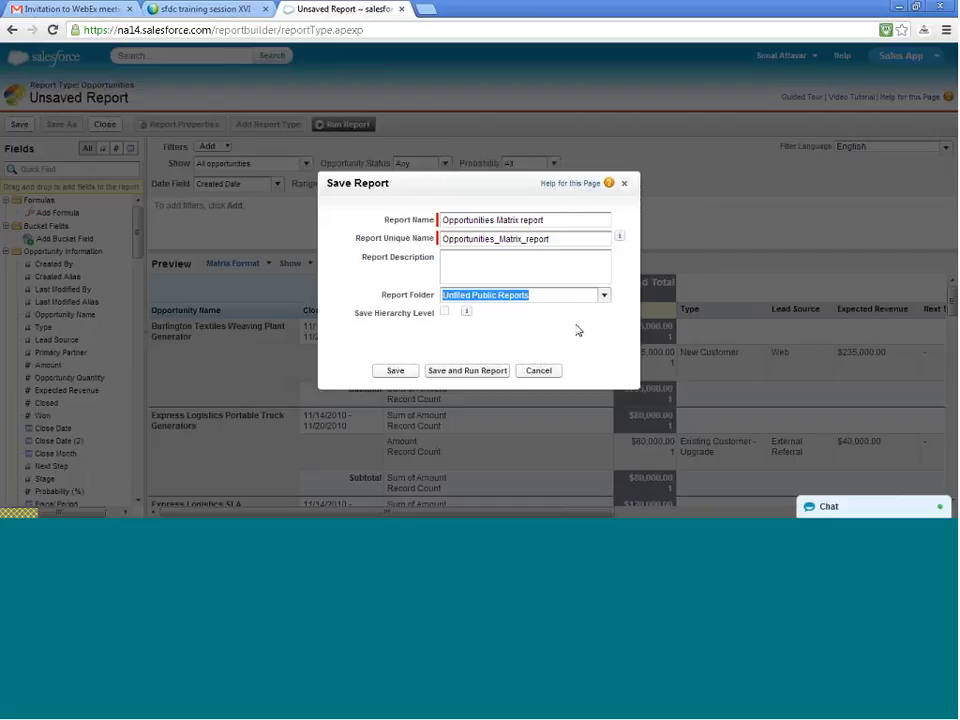
left_click(395, 372)
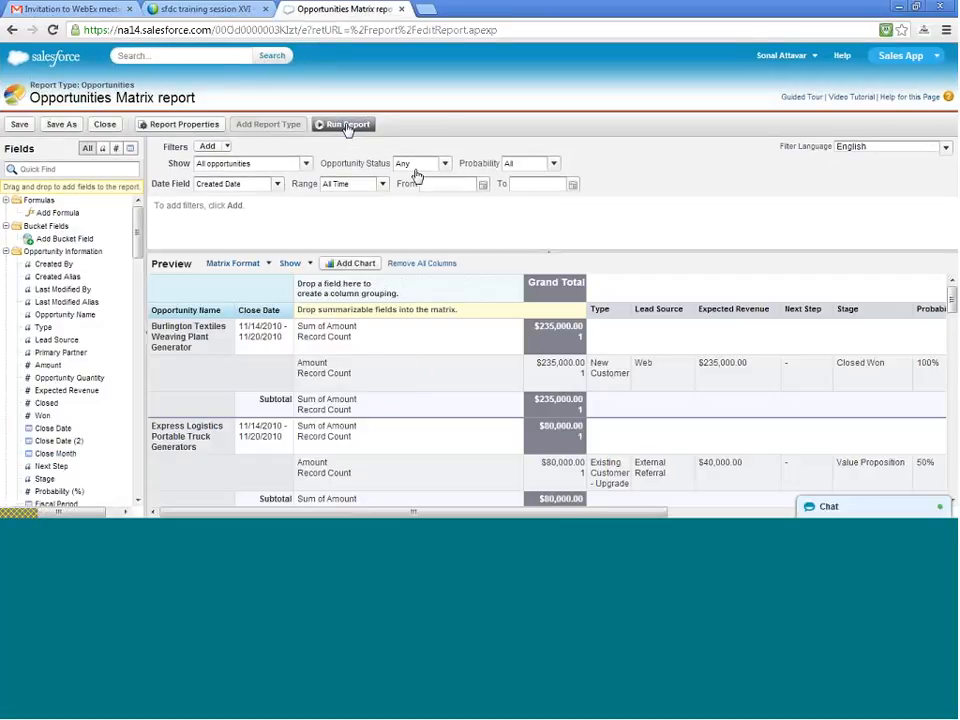
left_click(347, 125)
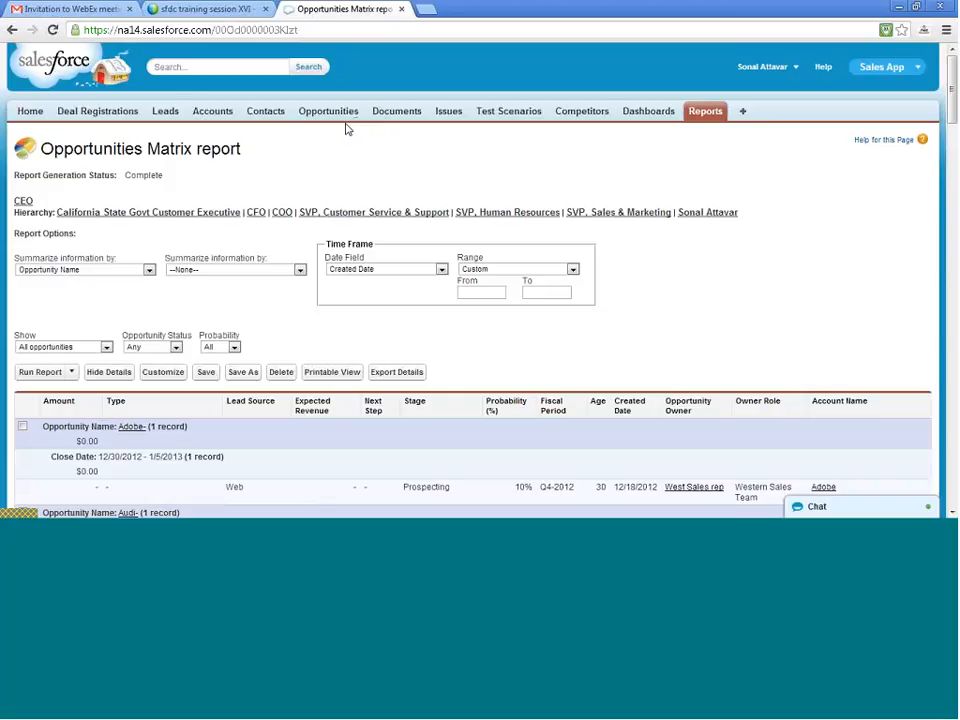
- Examine the report results by opportunity, checking the Close Date week groups and the Amount subtotals
scroll(471, 236, "down", 3)
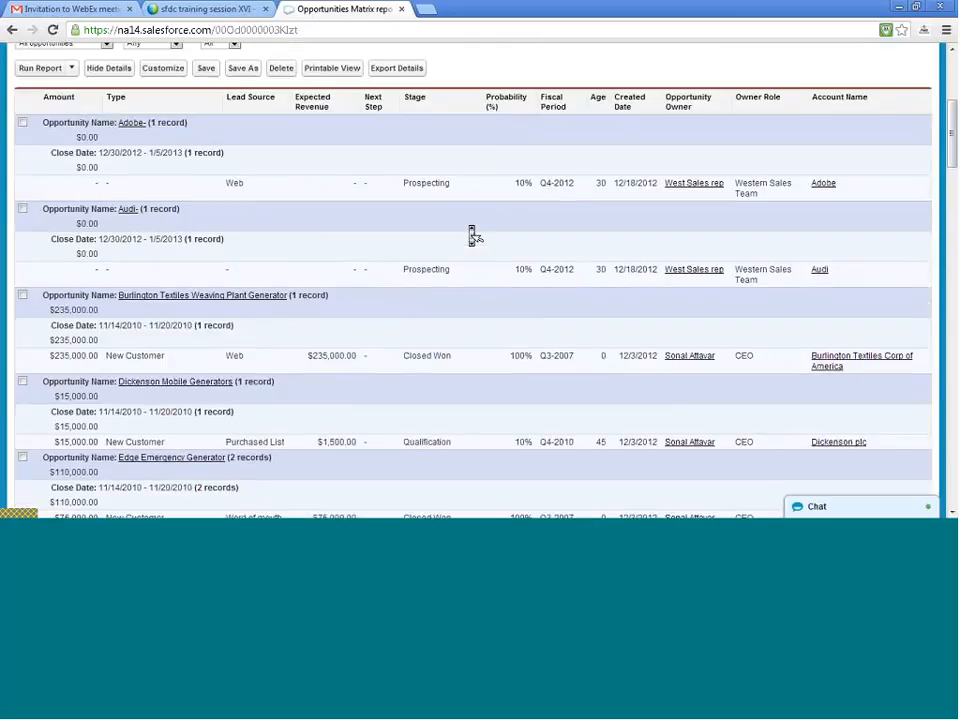
scroll(472, 236, "down", 2)
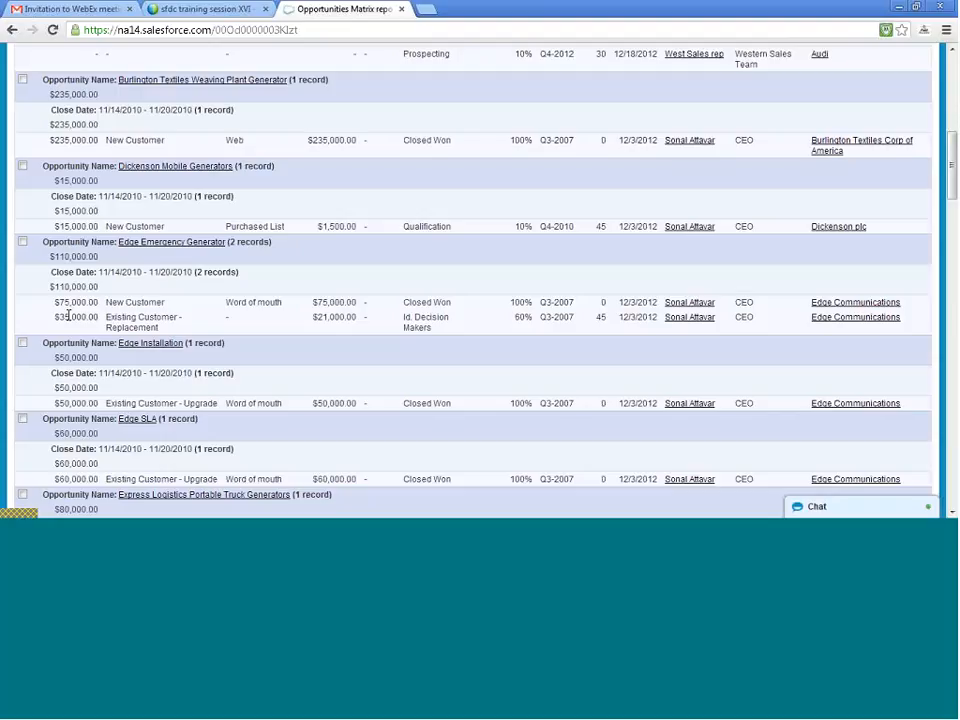
scroll(70, 318, "down", 5)
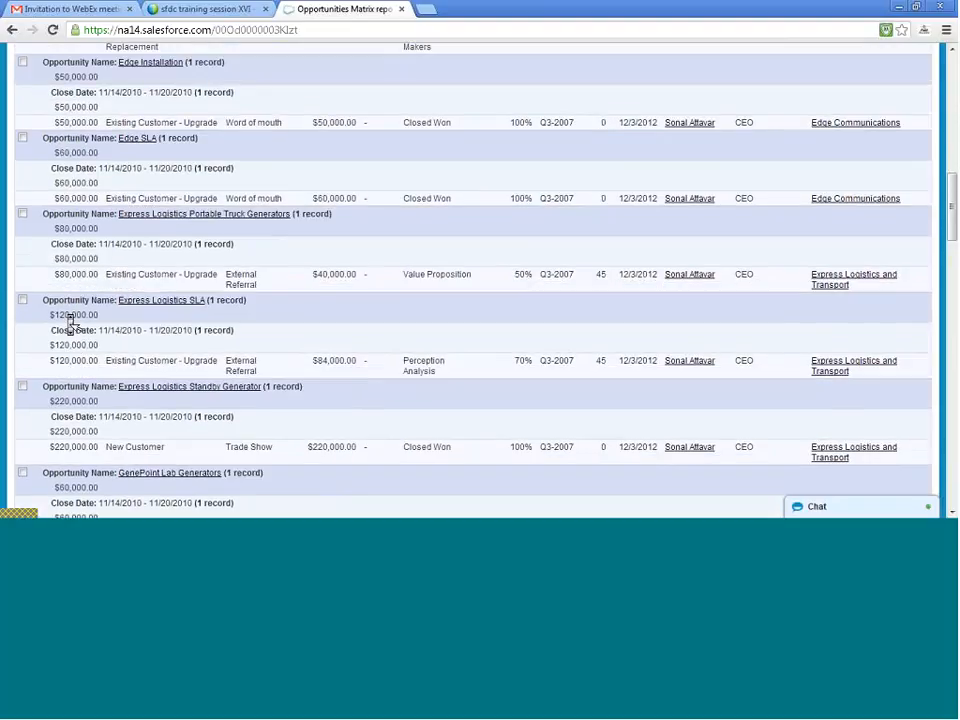
scroll(70, 322, "down", 4)
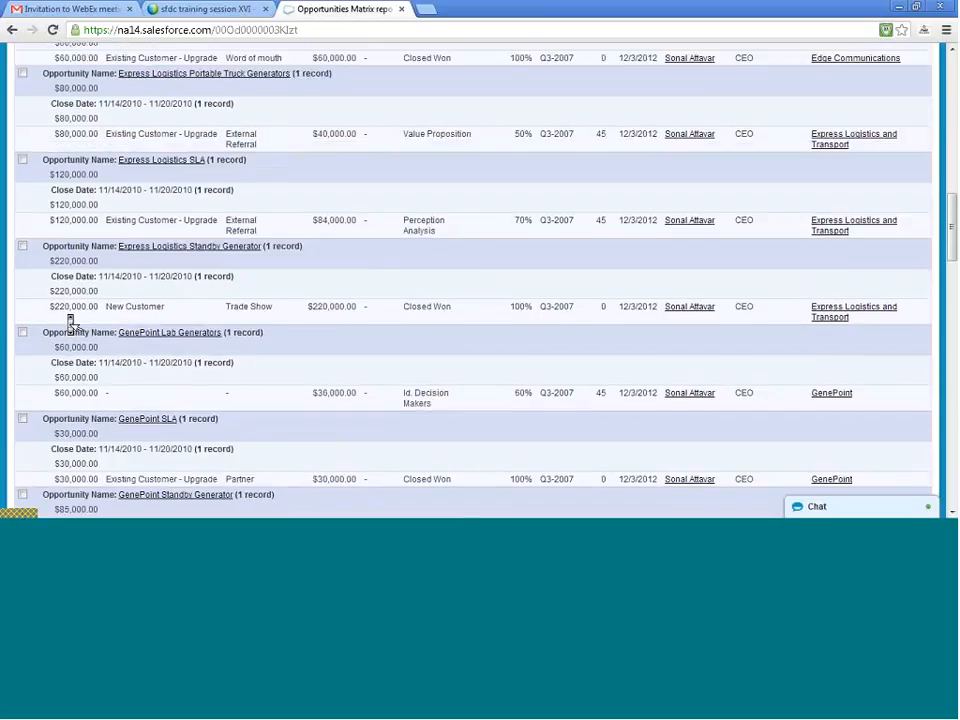
scroll(70, 322, "down", 3)
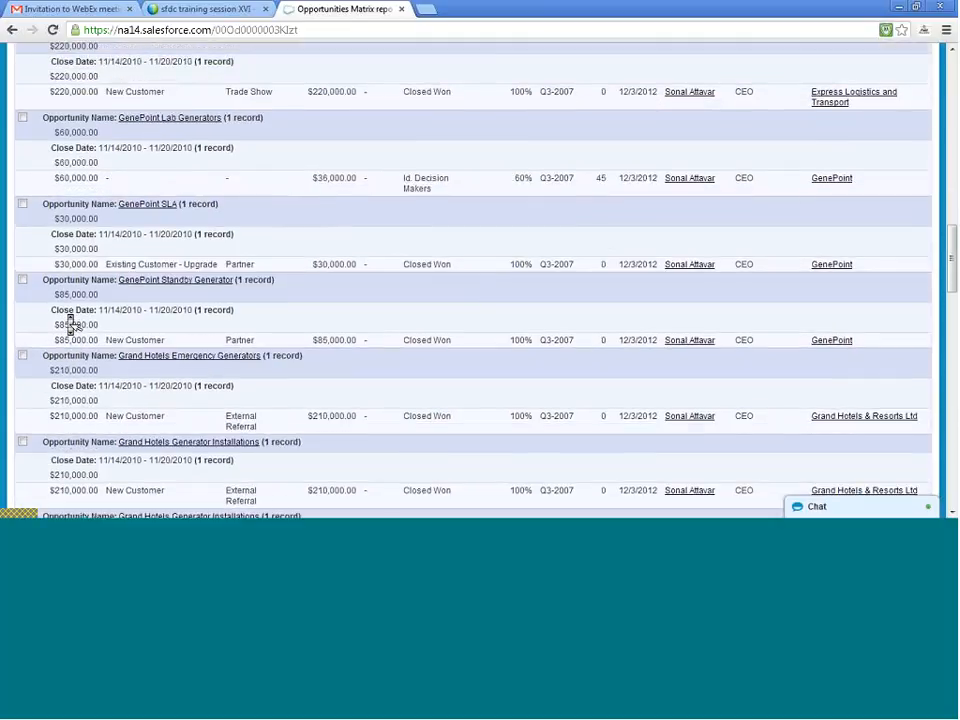
scroll(70, 322, "down", 3)
scroll(70, 320, "down", 2)
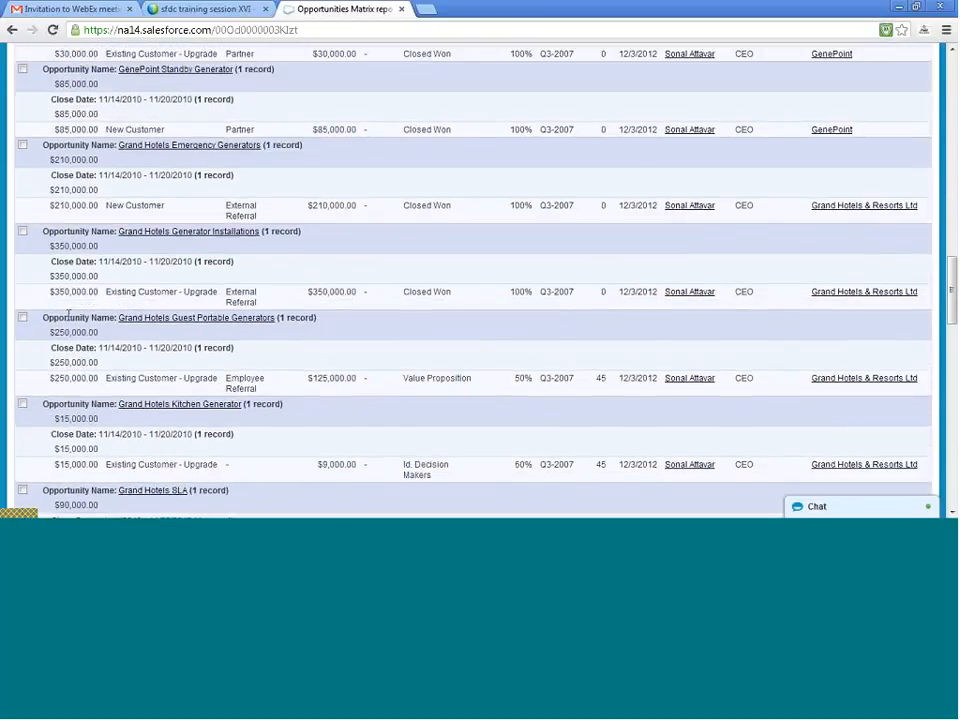
scroll(68, 314, "down", 5)
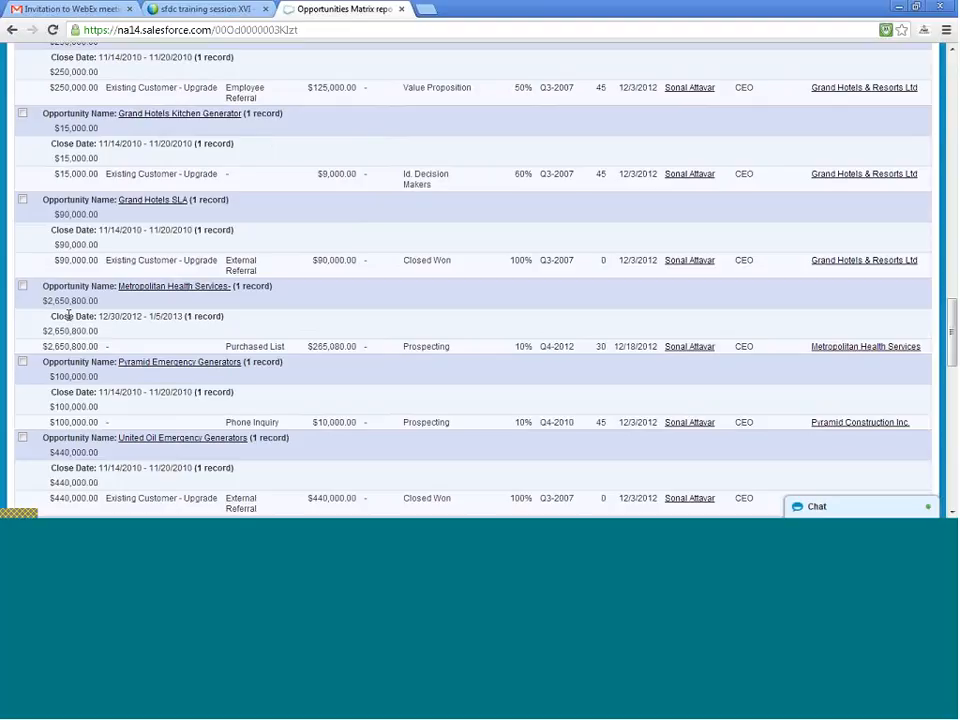
scroll(70, 325, "down", 3)
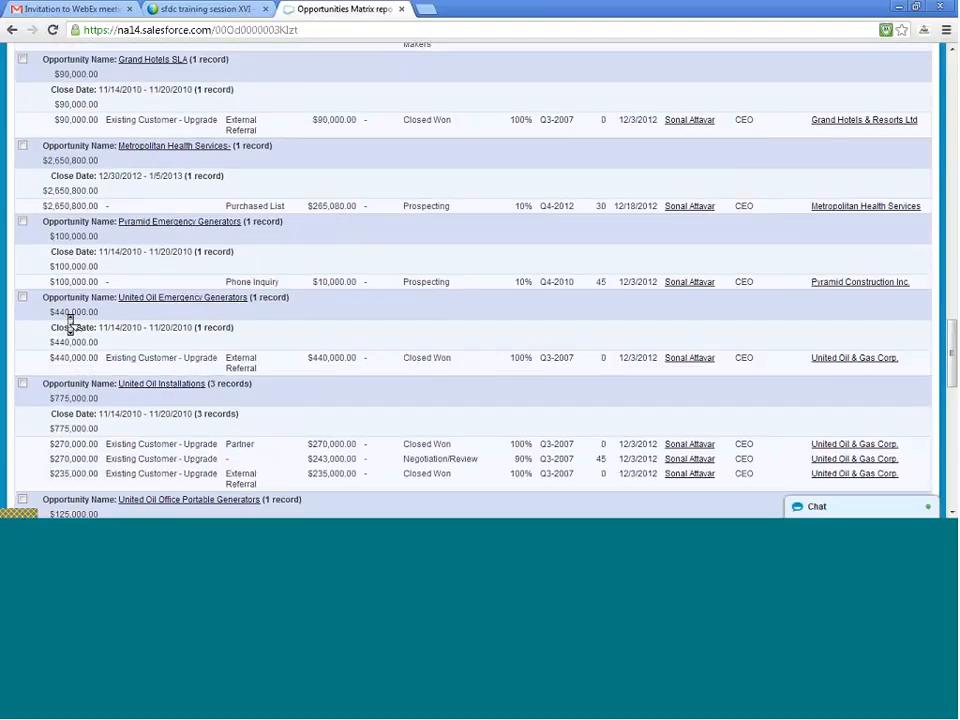
scroll(70, 322, "down", 2)
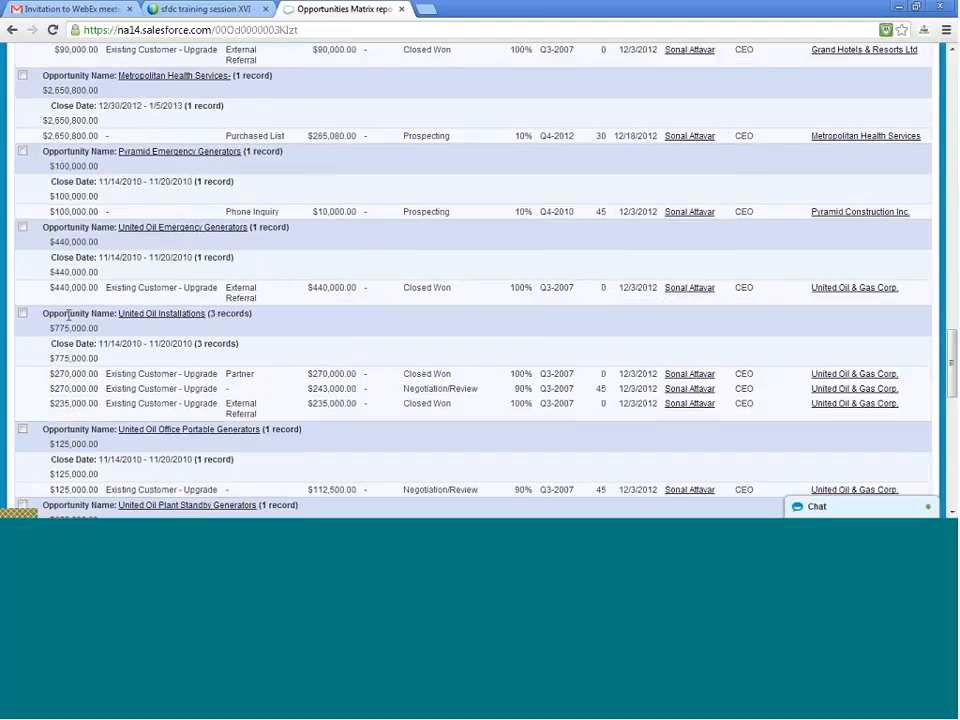
scroll(70, 320, "down", 2)
scroll(72, 325, "down", 2)
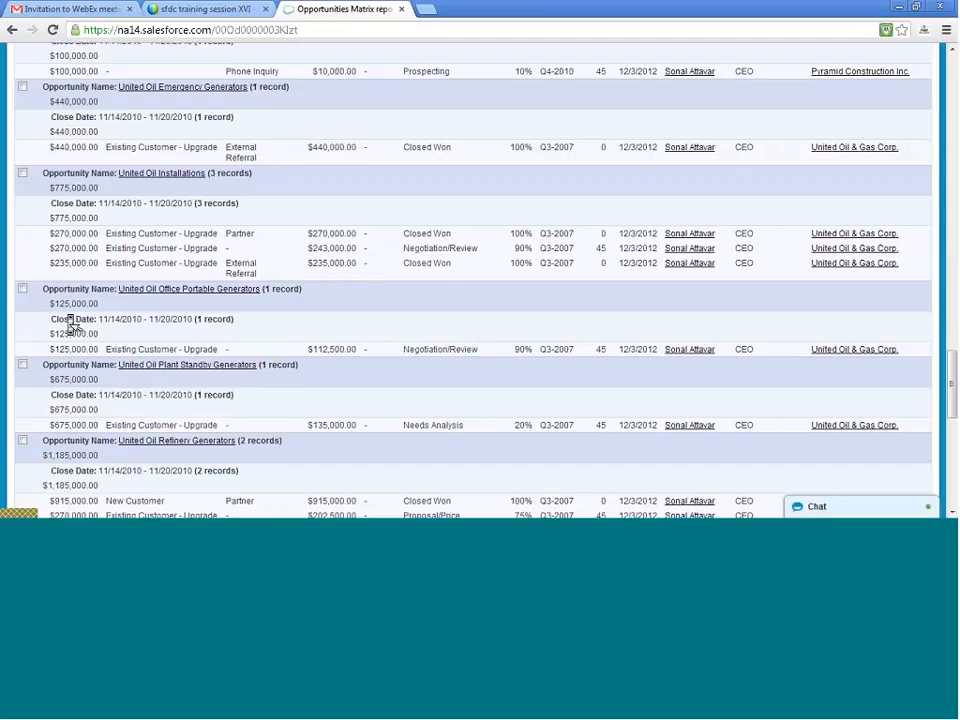
key("Home")
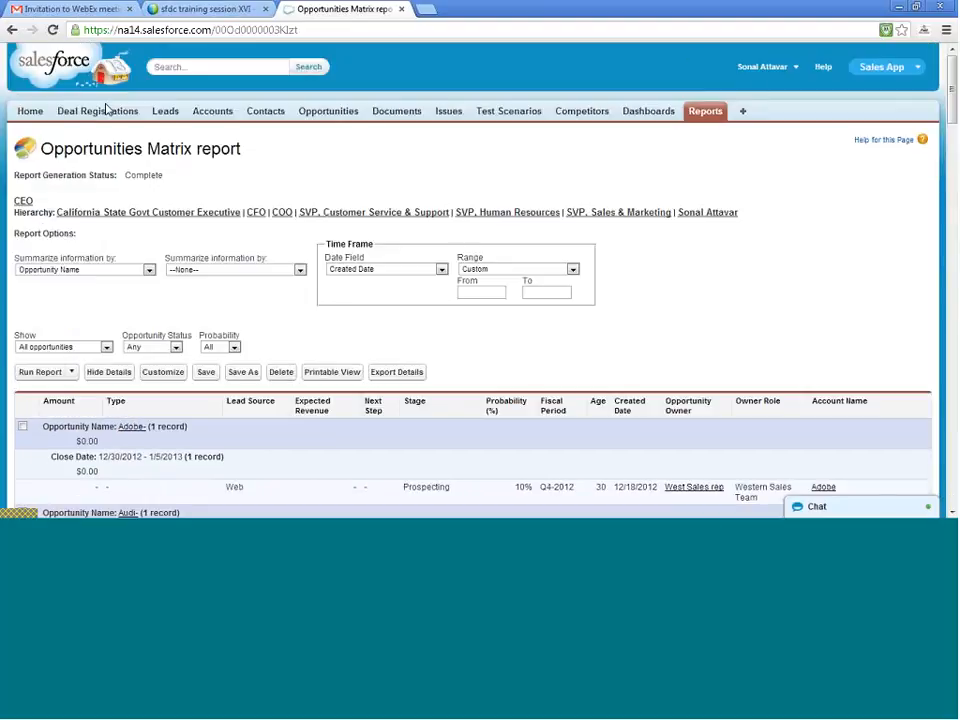
- Open the Opportunities home page in a new browser tab and start a clone of the Adobe- opportunity
right_click(328, 112)
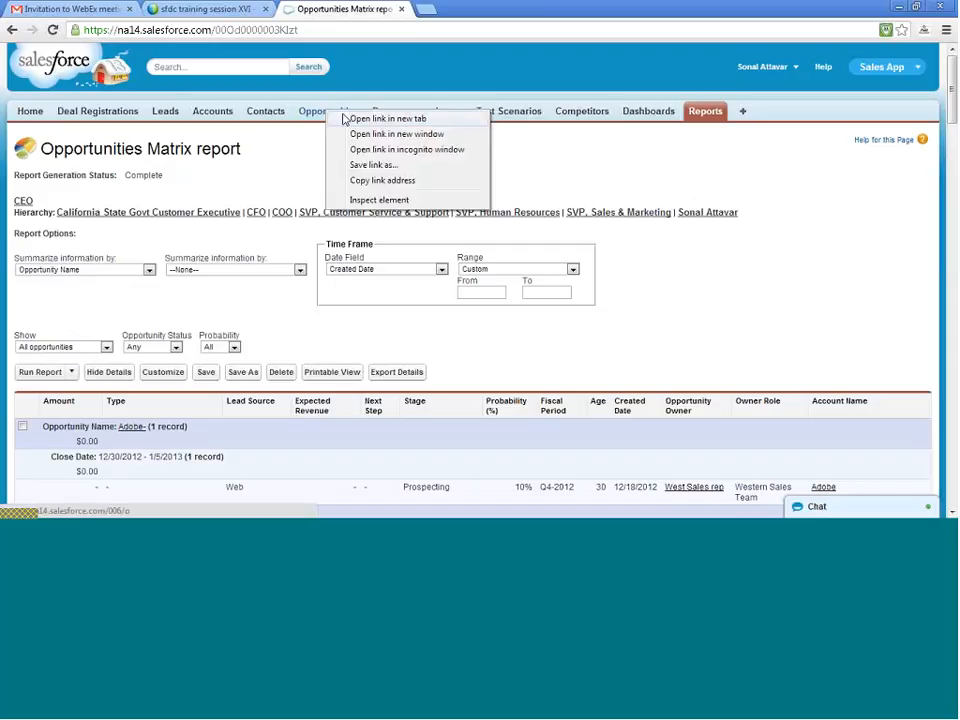
left_click(358, 119)
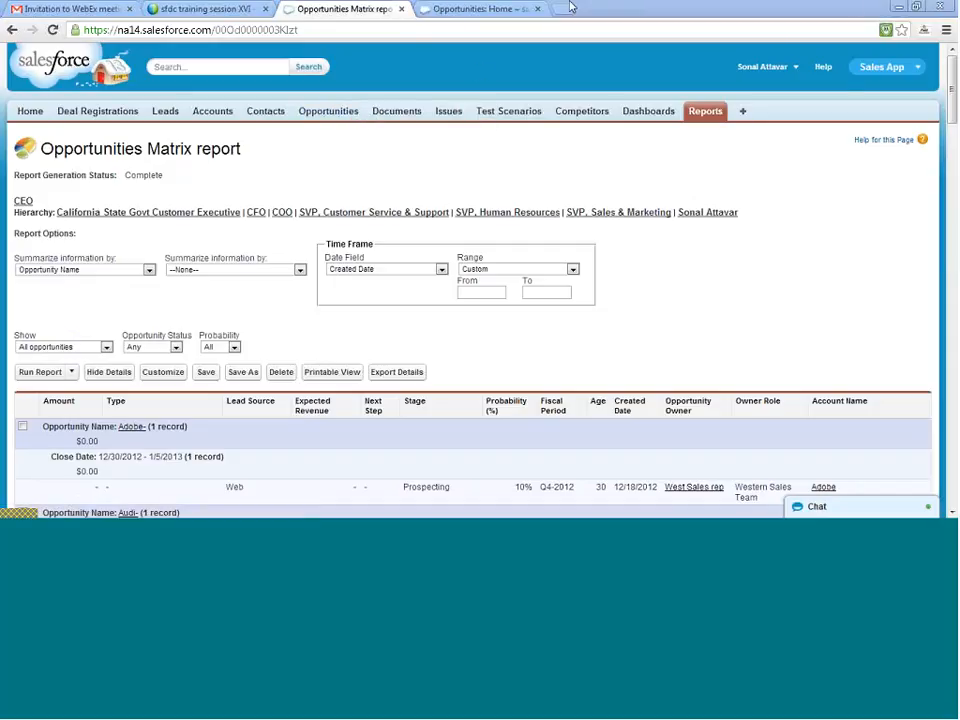
left_click(465, 8)
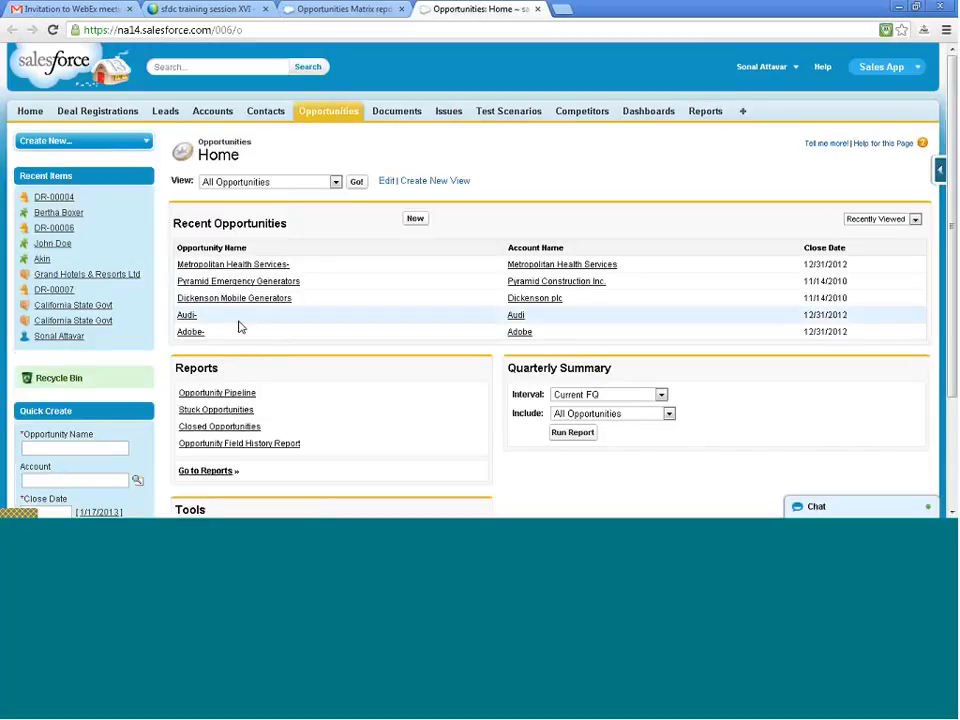
left_click(195, 335)
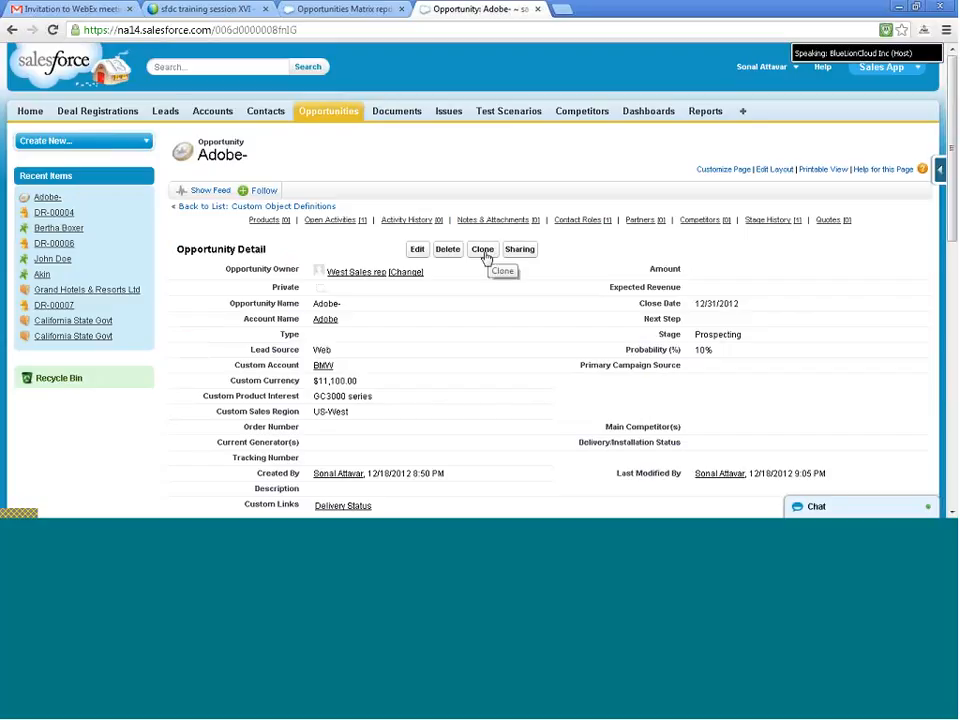
left_click(486, 257)
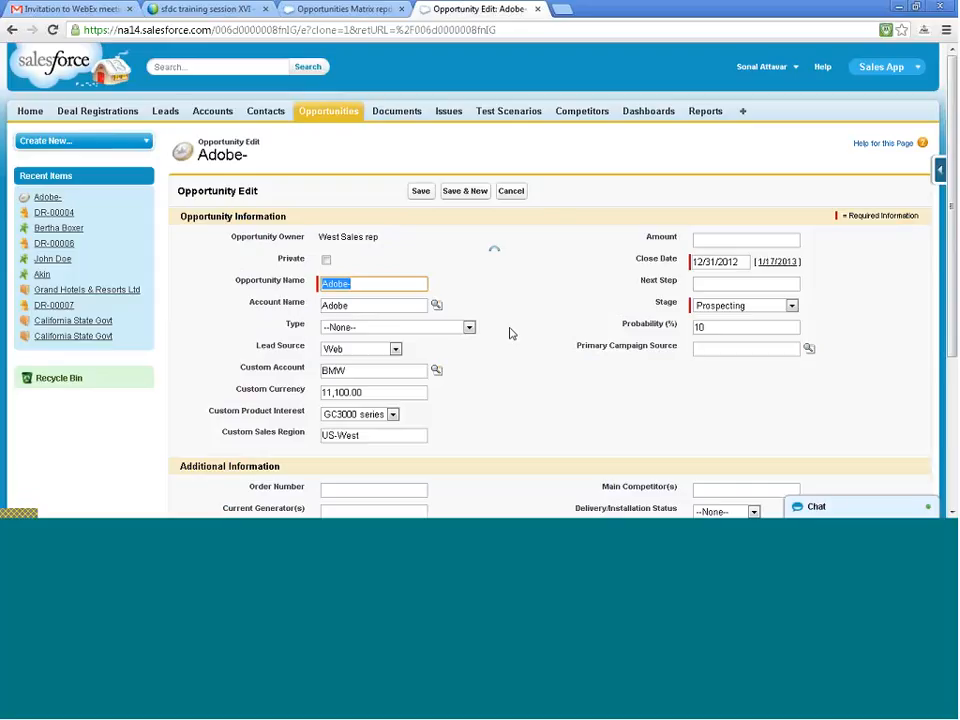
- Set the cloned opportunity's Close Date to 1/17/2014 and save the record
left_click(765, 266)
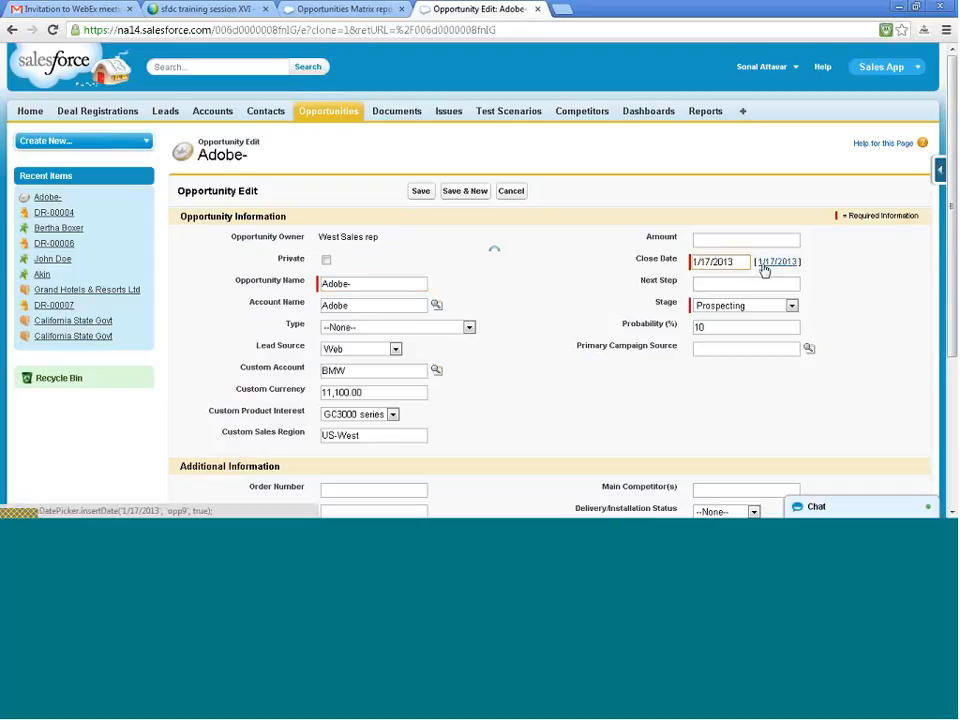
double_click(738, 262)
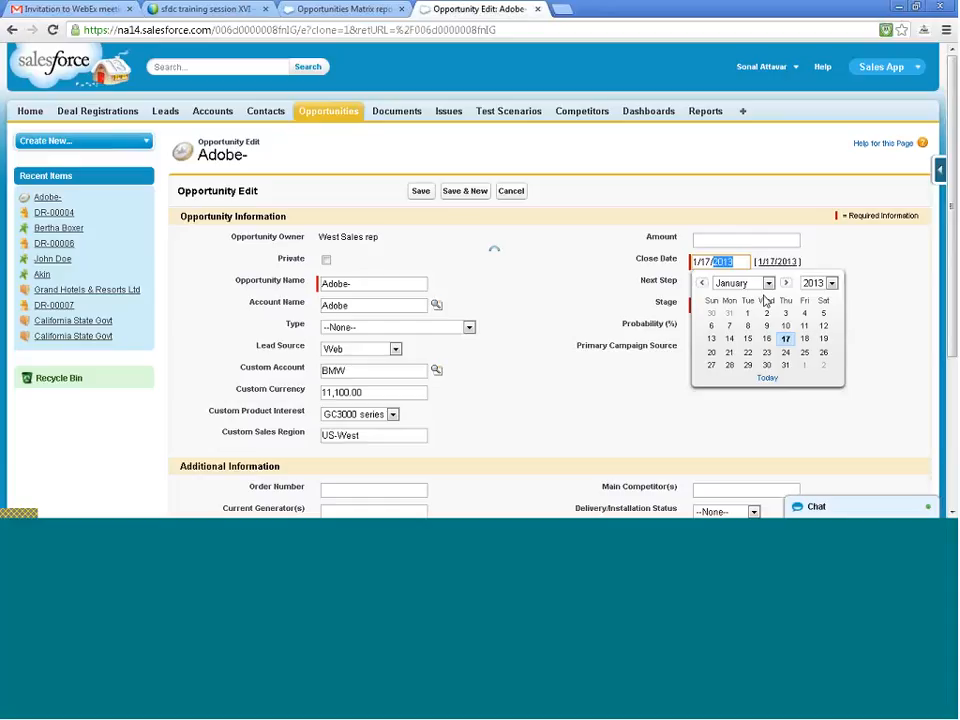
type("2014")
left_click(508, 261)
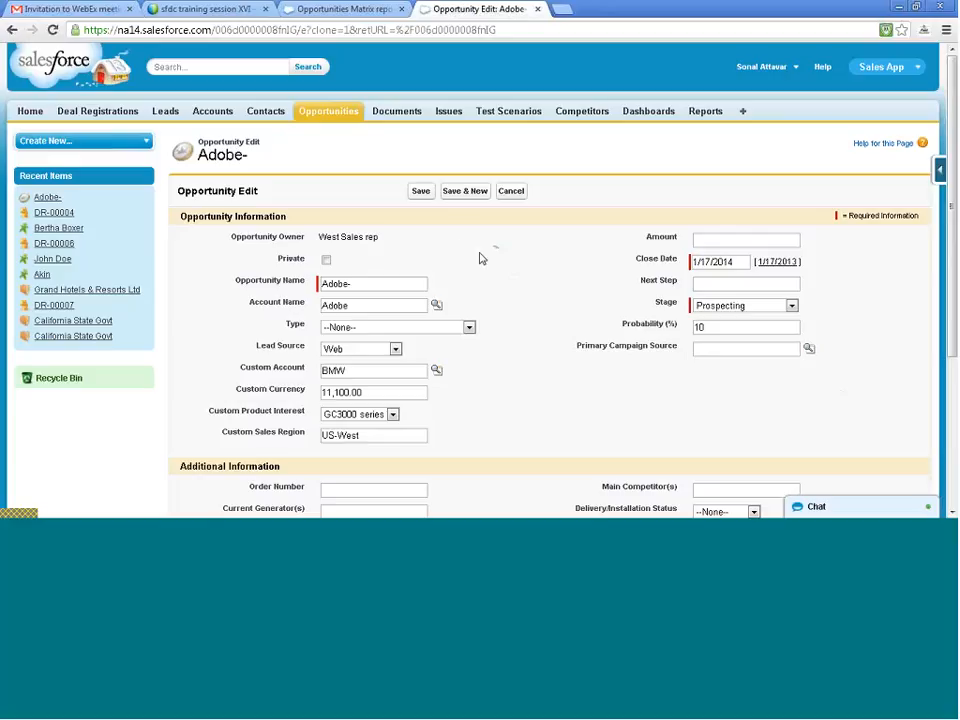
left_click(421, 193)
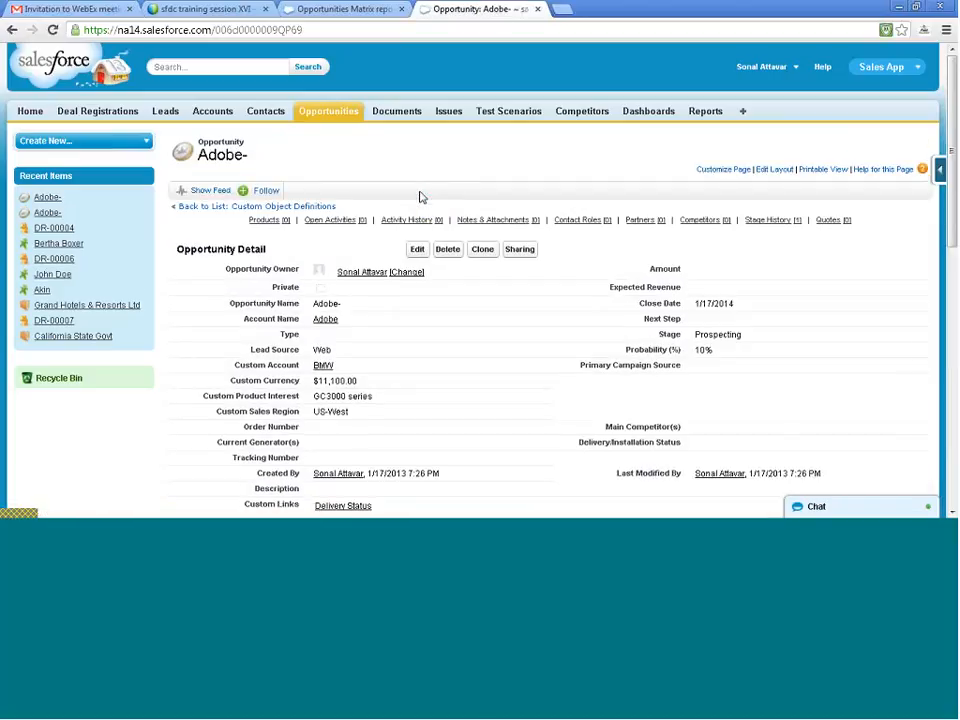
- Return to the Opportunities Matrix report, rerun it and review the Close Date groups under each opportunity
left_click(355, 9)
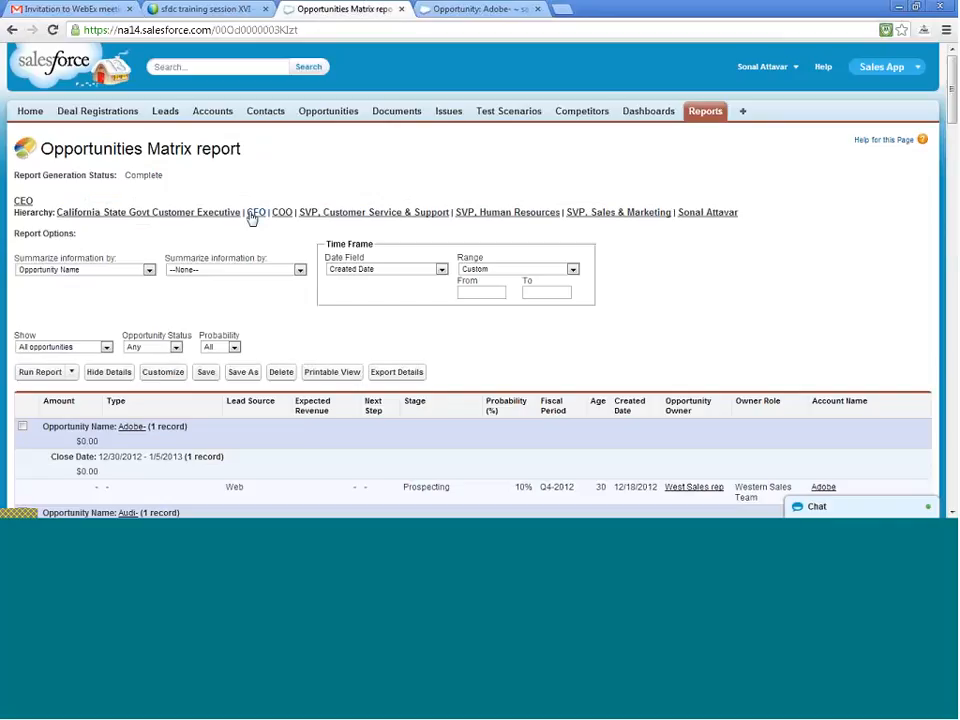
left_click(40, 372)
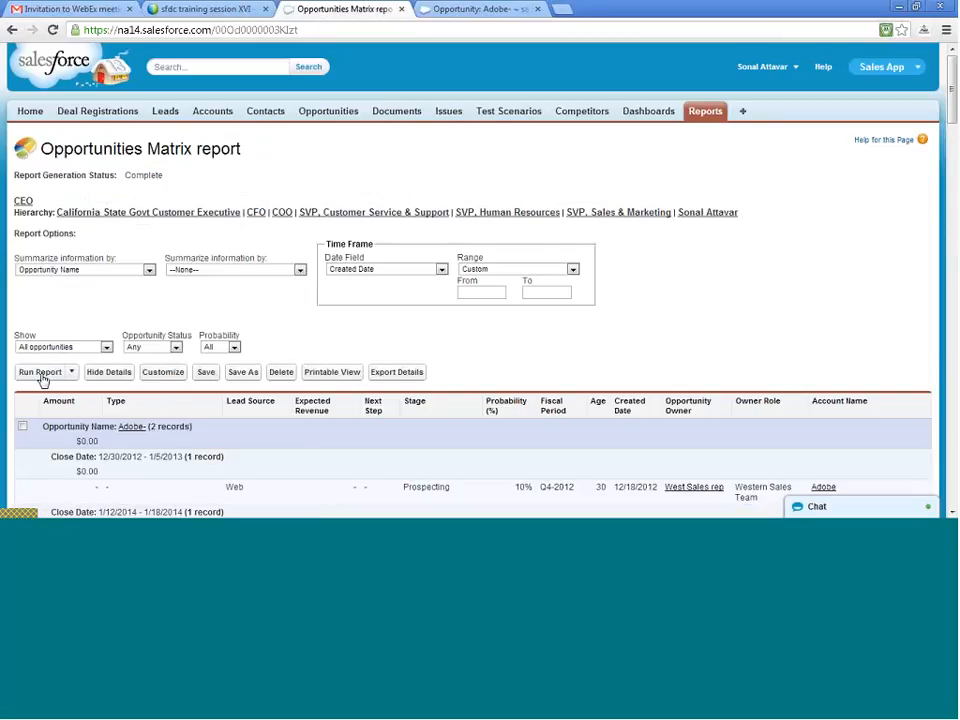
scroll(145, 398, "down", 5)
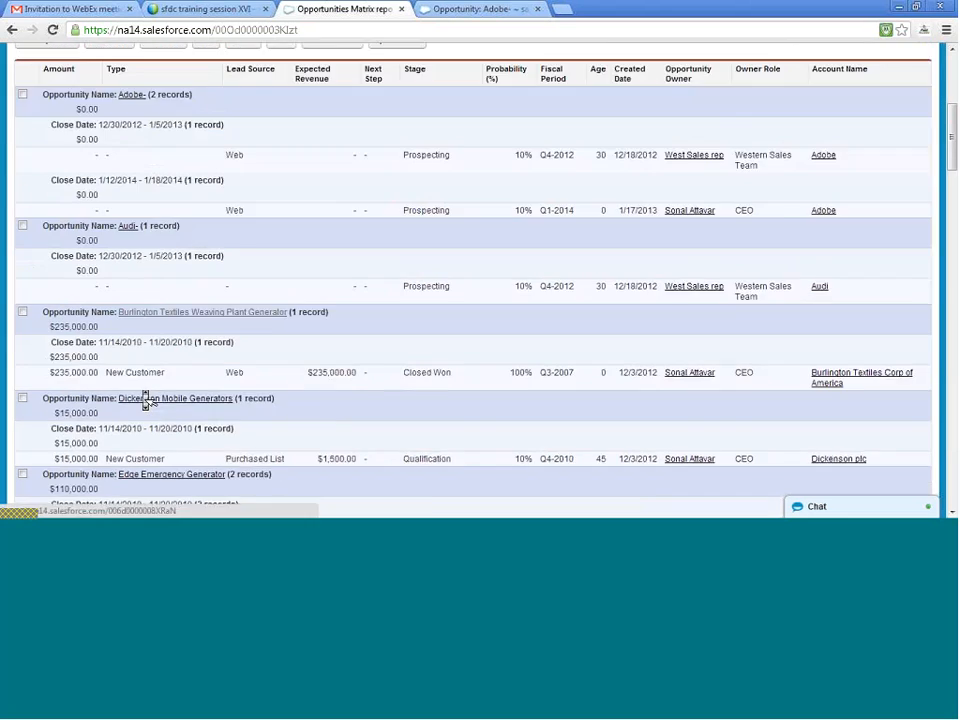
scroll(145, 398, "down", 6)
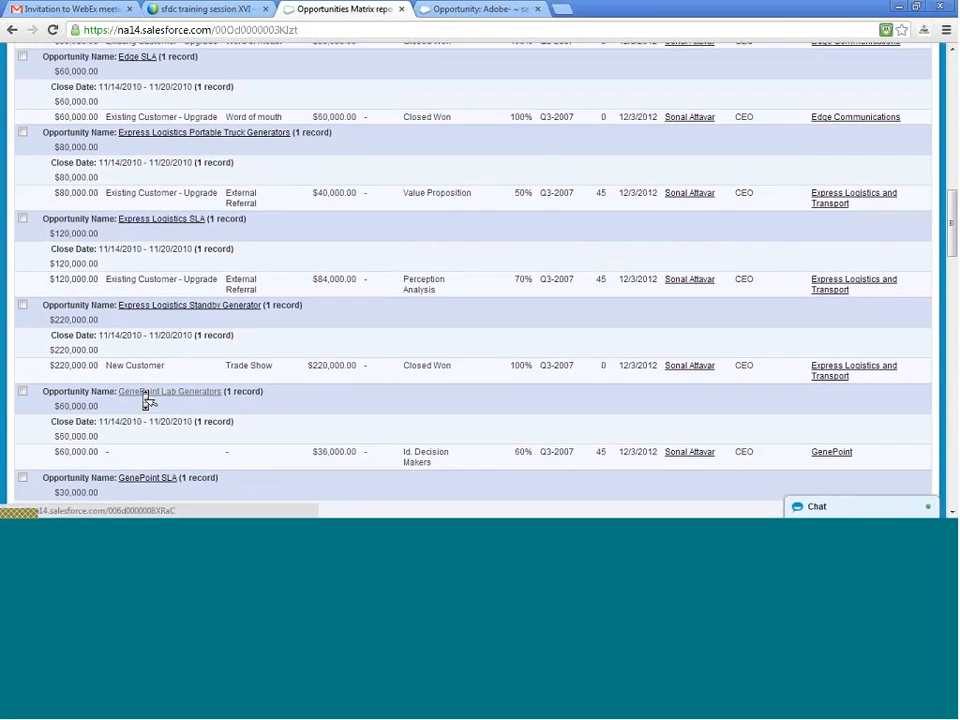
scroll(146, 400, "down", 4)
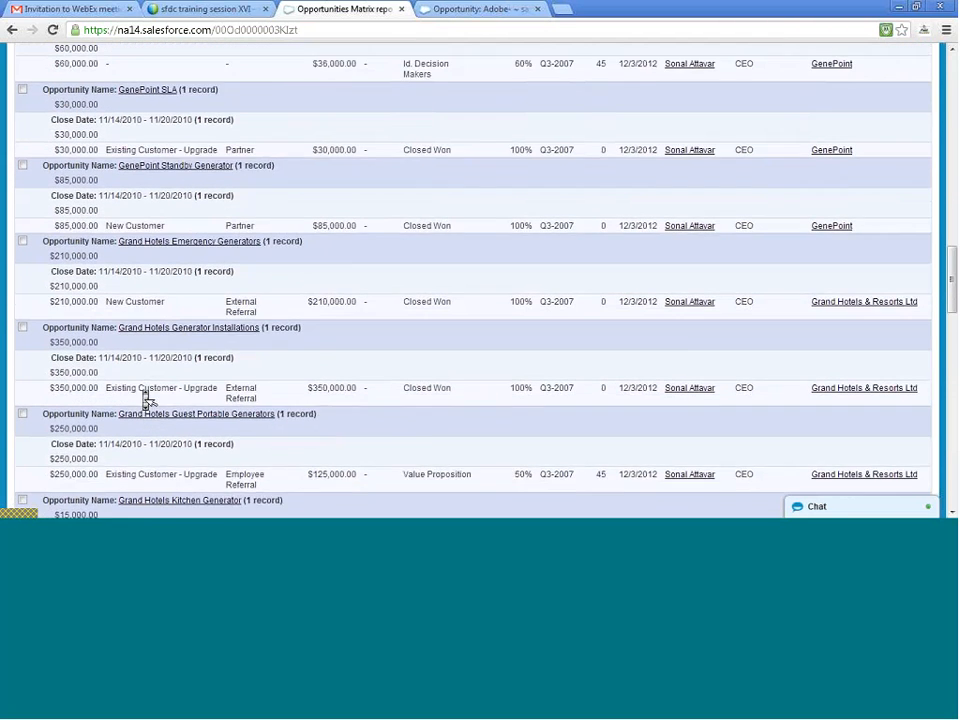
- Examine the Close Date groups and Amount subtotals of the Grand Hotels, Metropolitan Health Services and Pyramid opportunities in the report
scroll(145, 398, "down", 3)
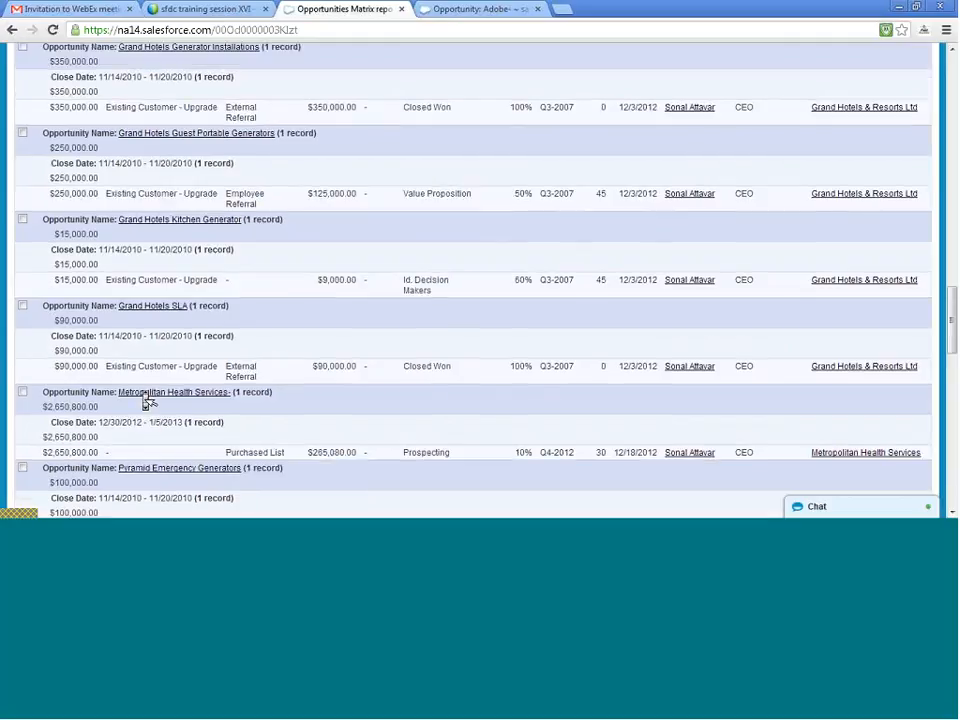
scroll(145, 398, "down", 1)
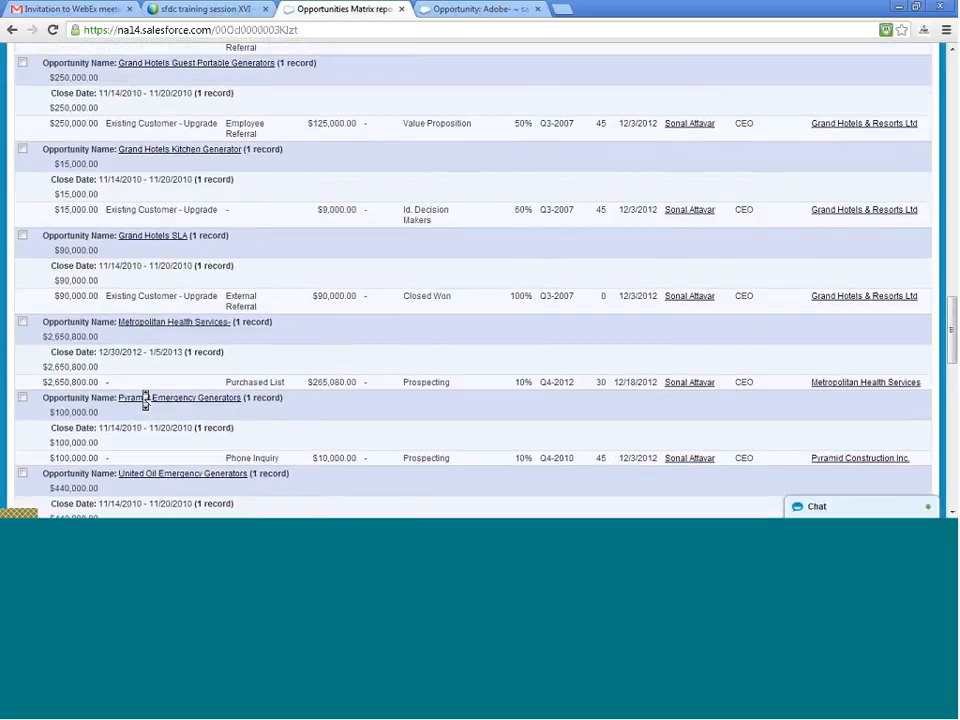
scroll(146, 400, "up", 15)
scroll(146, 398, "down", 2)
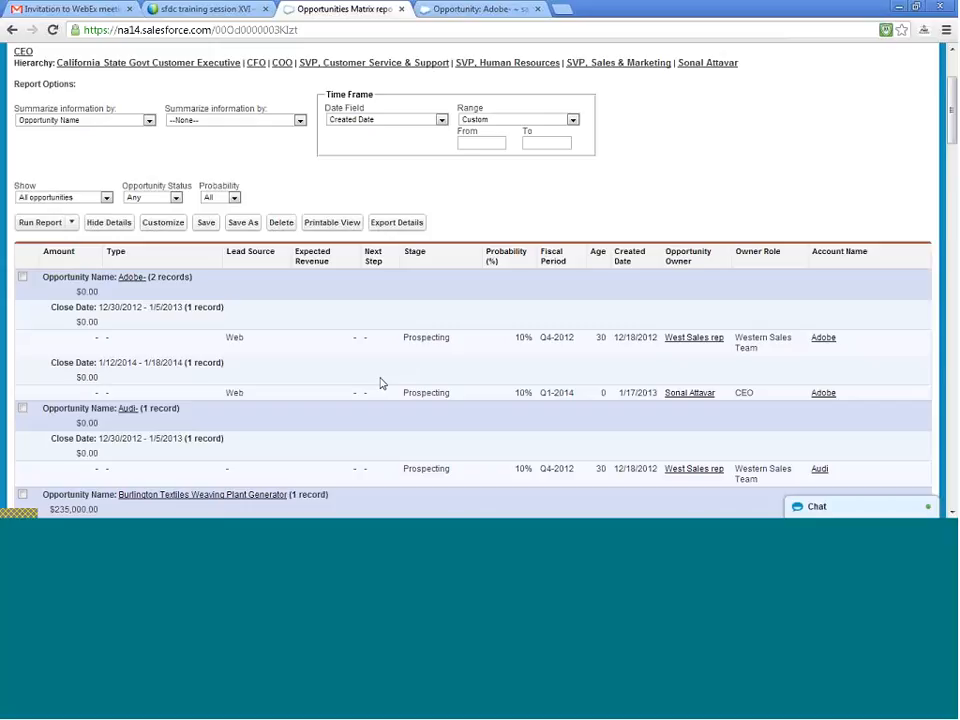
- Compare the cloned Adobe- opportunity's Amount and Close Date fields with the Adobe- group in the Opportunities Matrix report
left_click(440, 10)
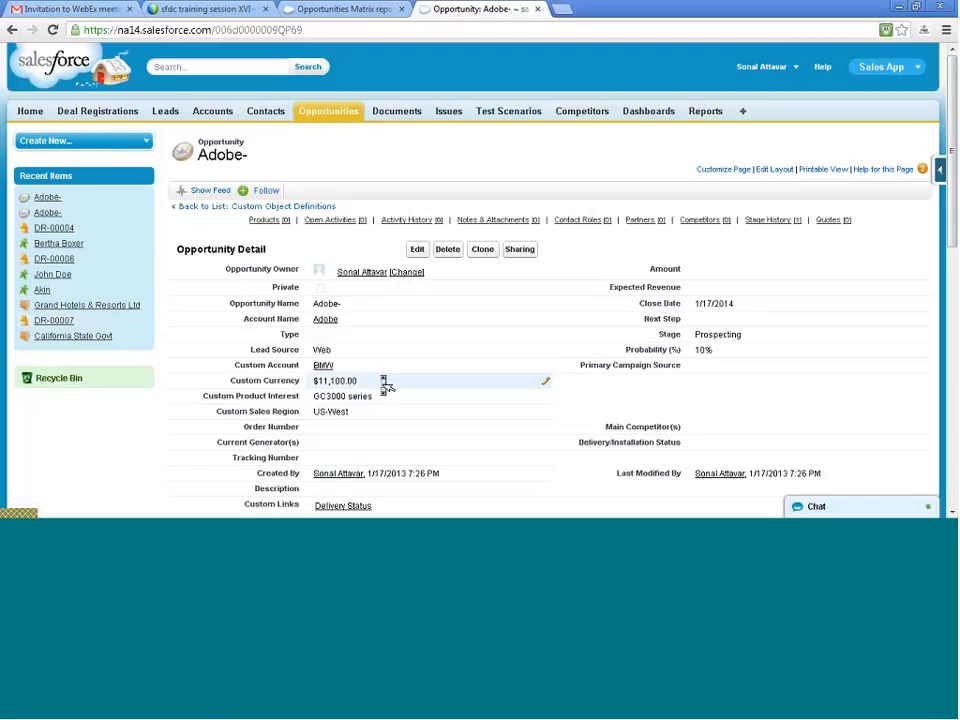
scroll(383, 381, "down", 1)
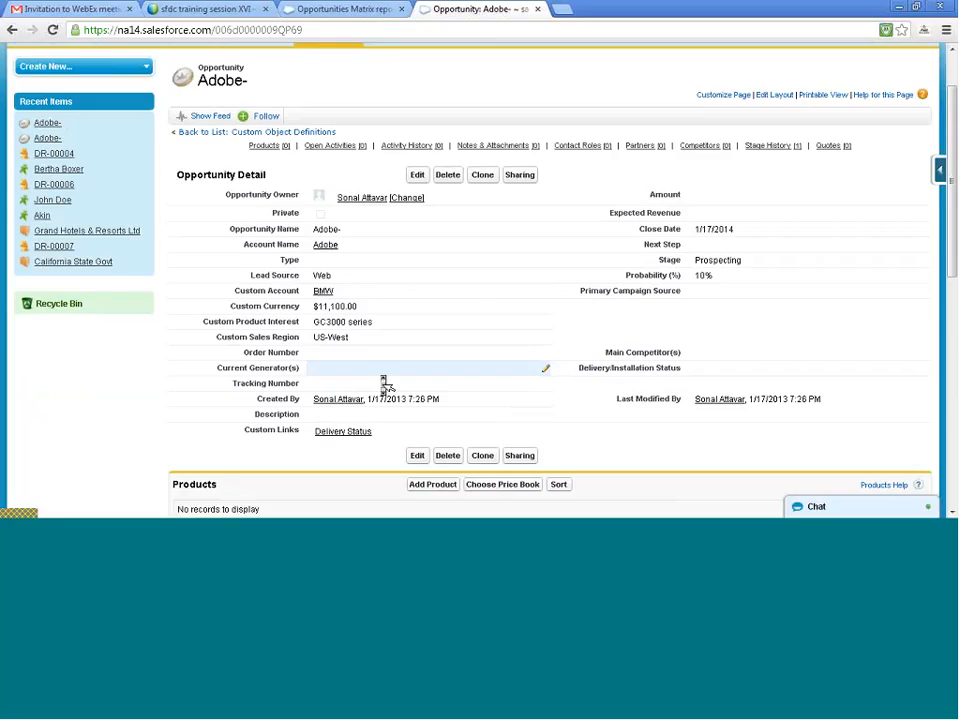
left_click(335, 9)
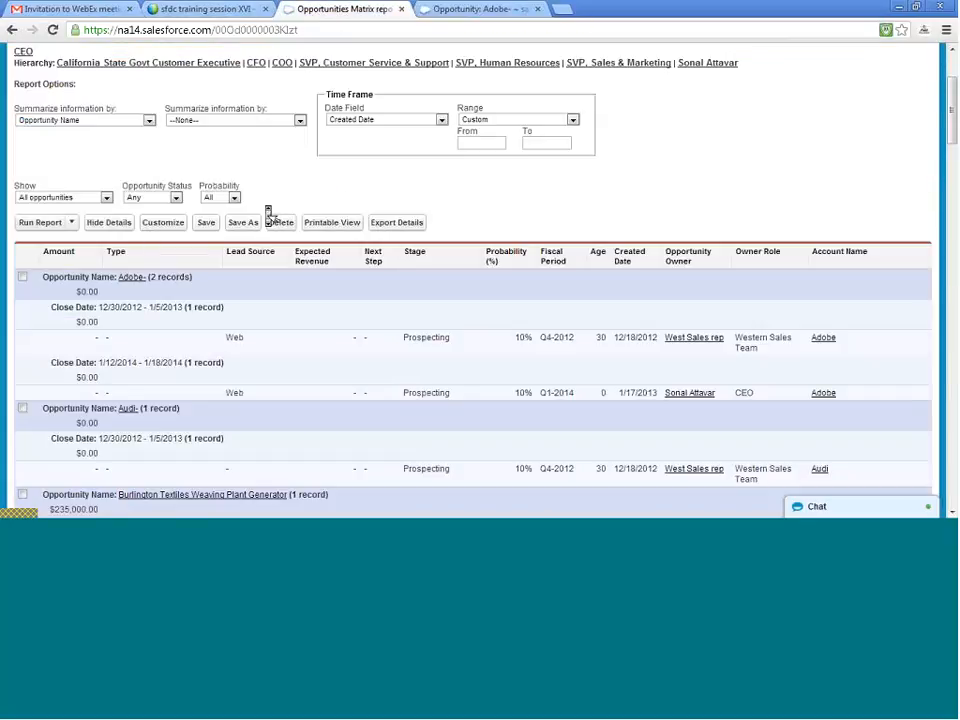
scroll(269, 214, "down", 3)
scroll(269, 214, "up", 5)
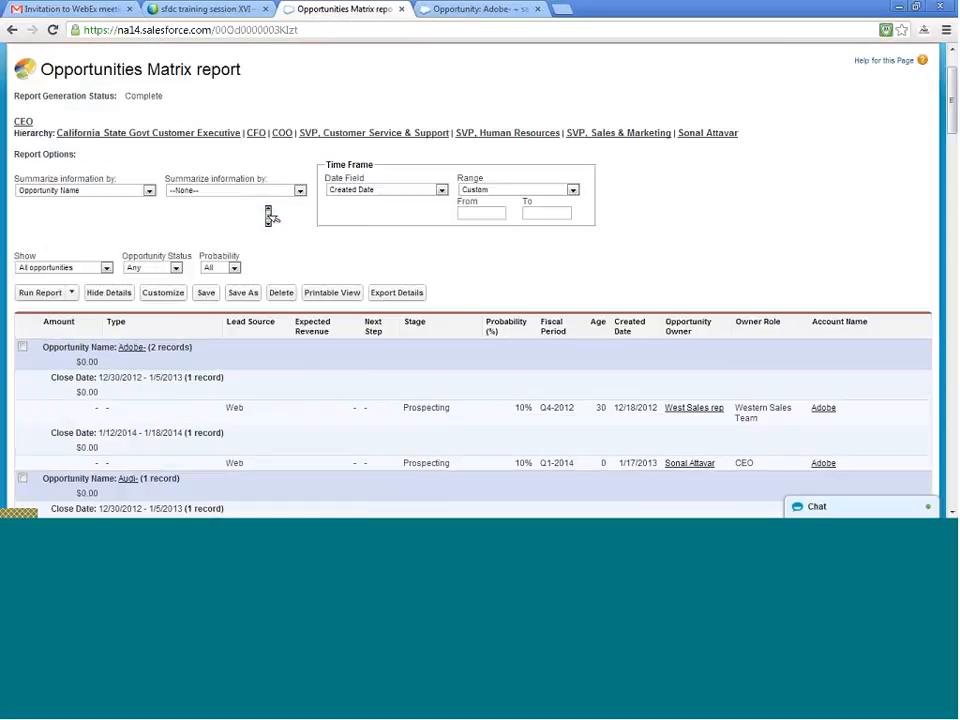
left_click(444, 12)
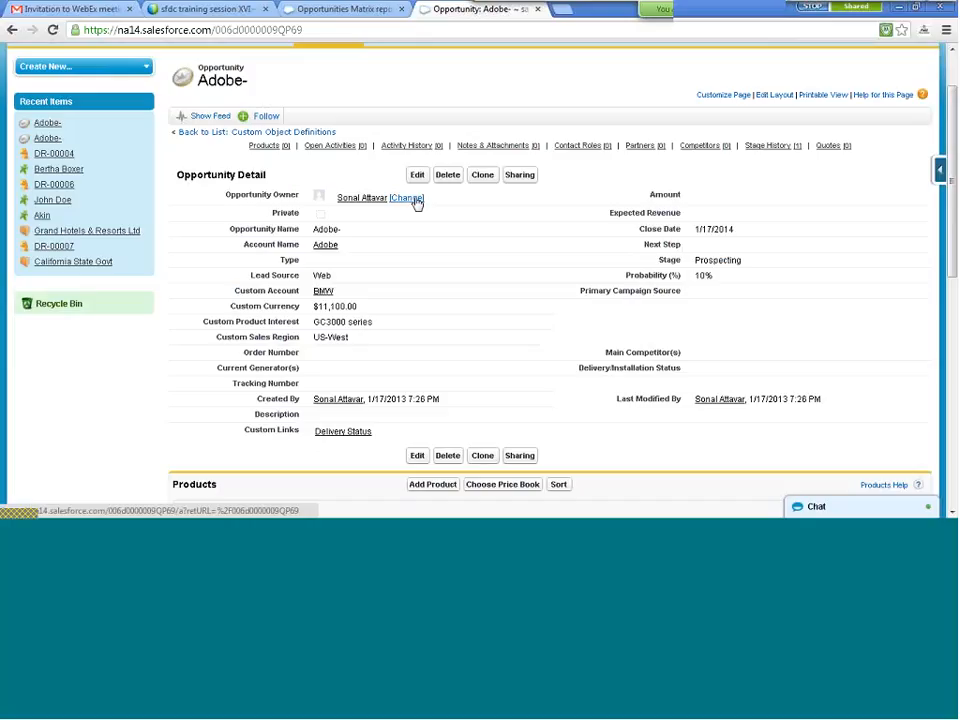
scroll(418, 203, "down", 3)
scroll(418, 203, "up", 5)
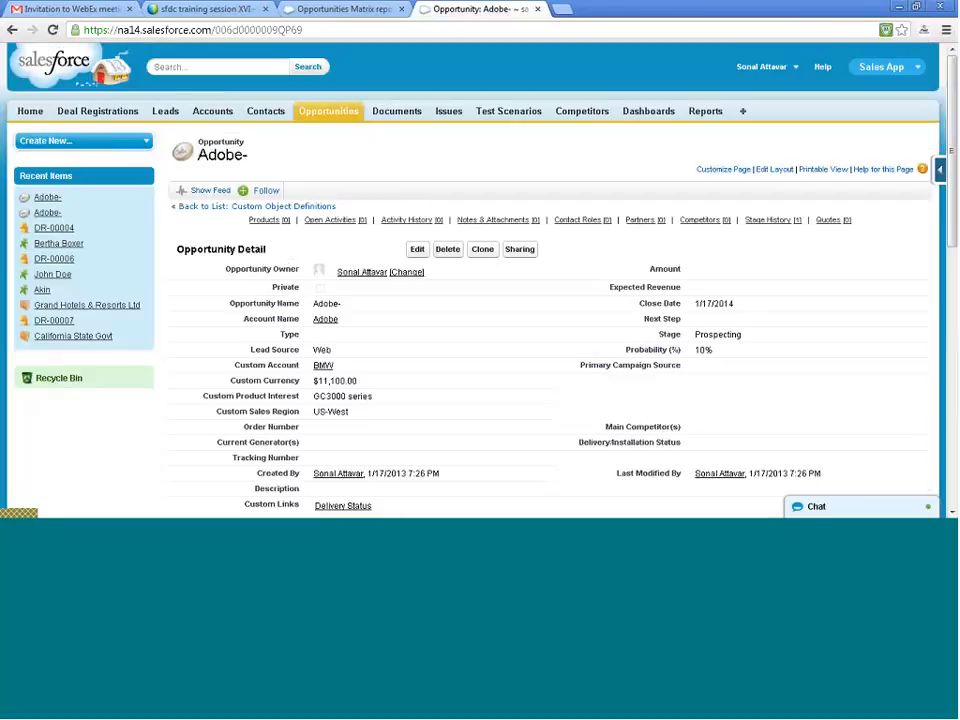
left_click(300, 8)
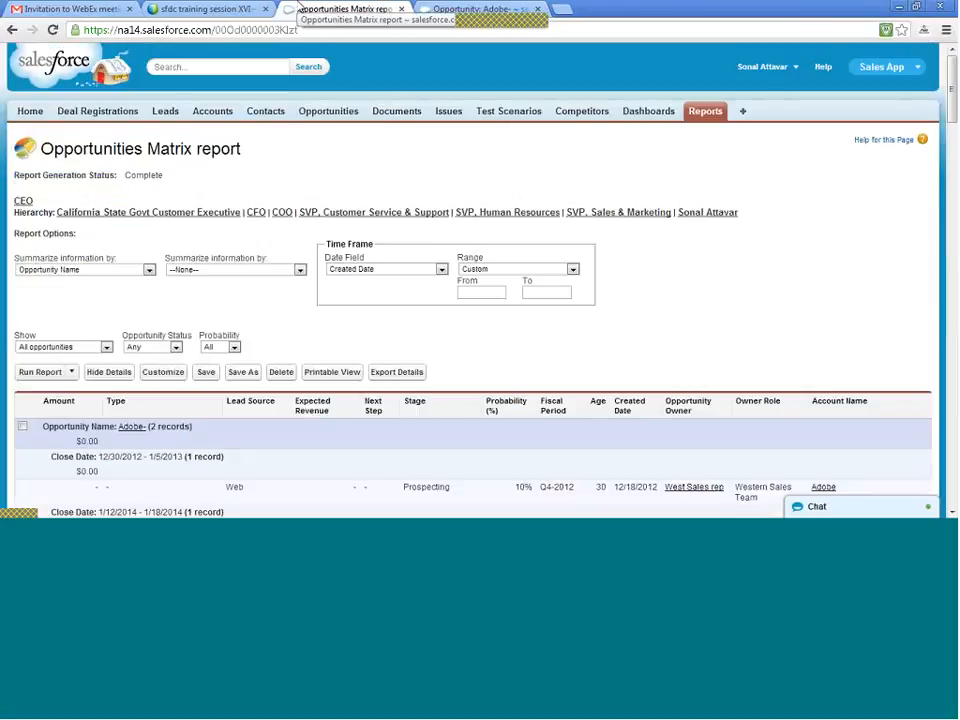
- Return from the cloned record to the Opportunities home page and display the All Opportunities list
left_click(430, 9)
left_click(12, 30)
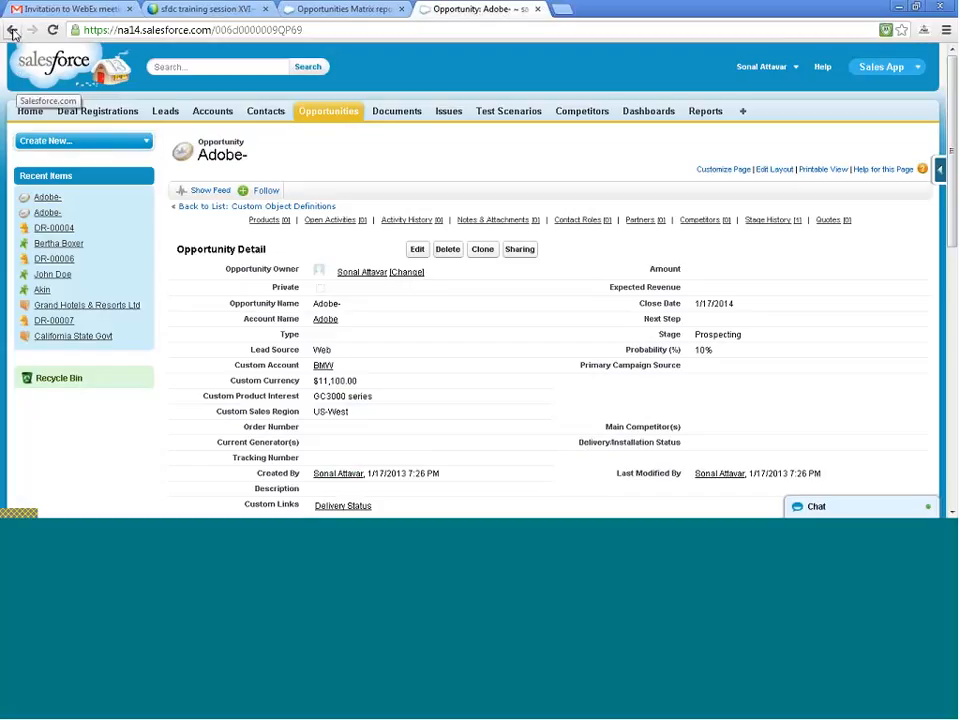
left_click(12, 30)
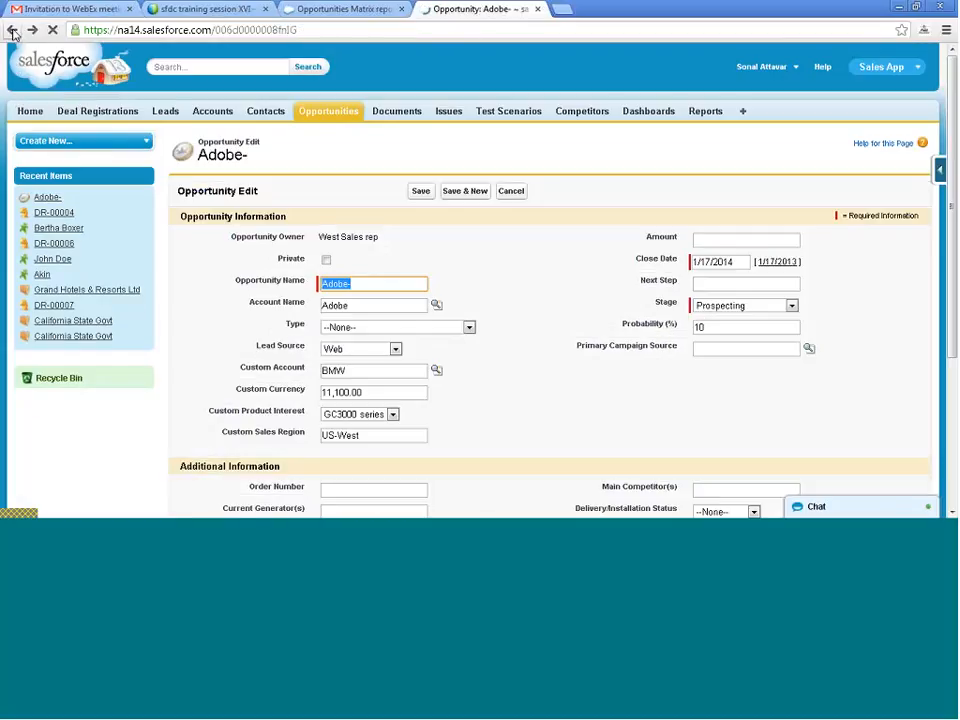
left_click(12, 30)
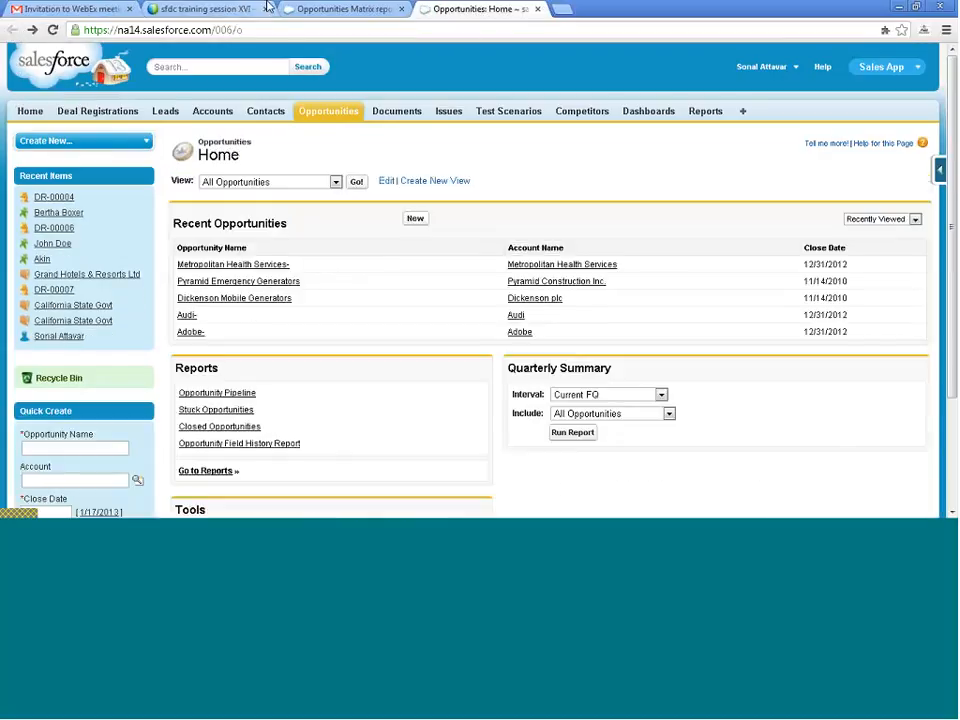
left_click(345, 10)
scroll(95, 368, "down", 3)
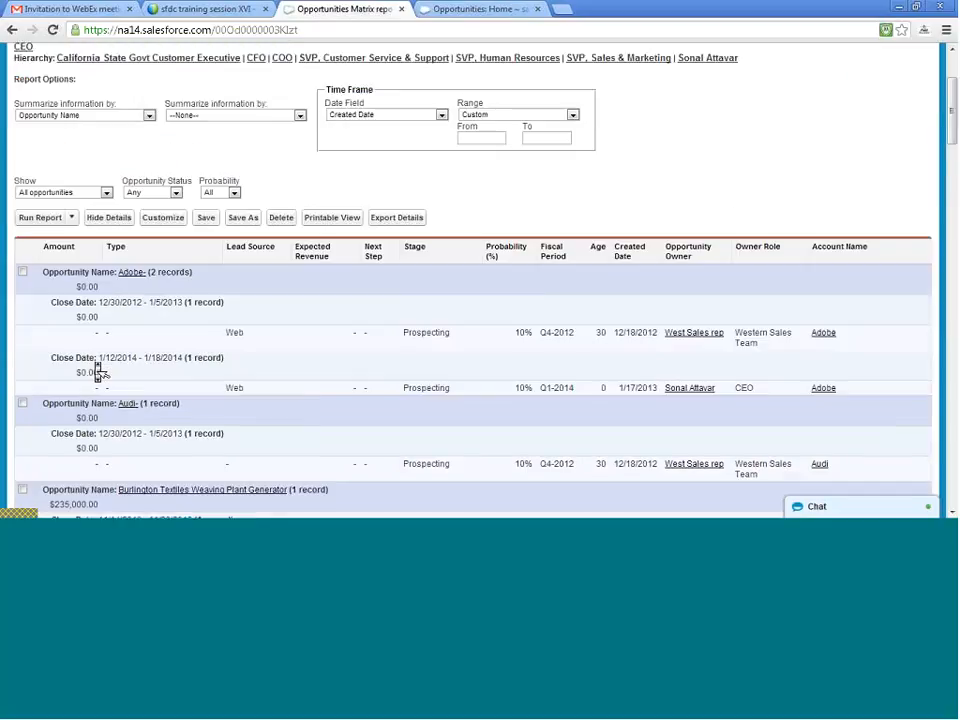
left_click(436, 12)
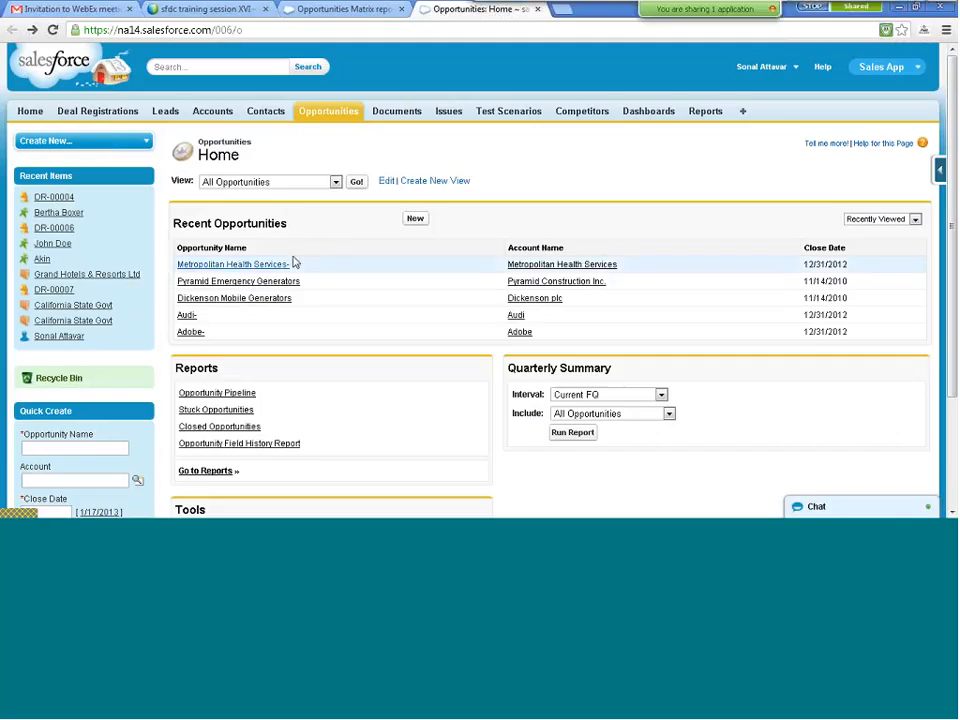
left_click(358, 183)
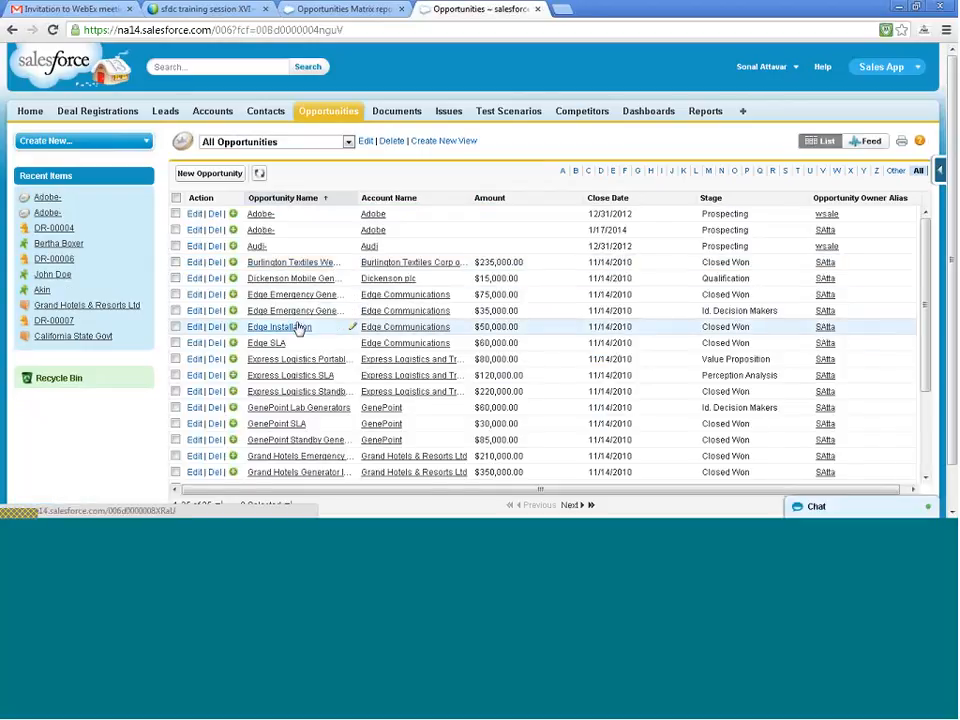
- Open the Burlington Textiles Weaving Plant Generator opportunity and compare its Amount with the report's entry
left_click(307, 263)
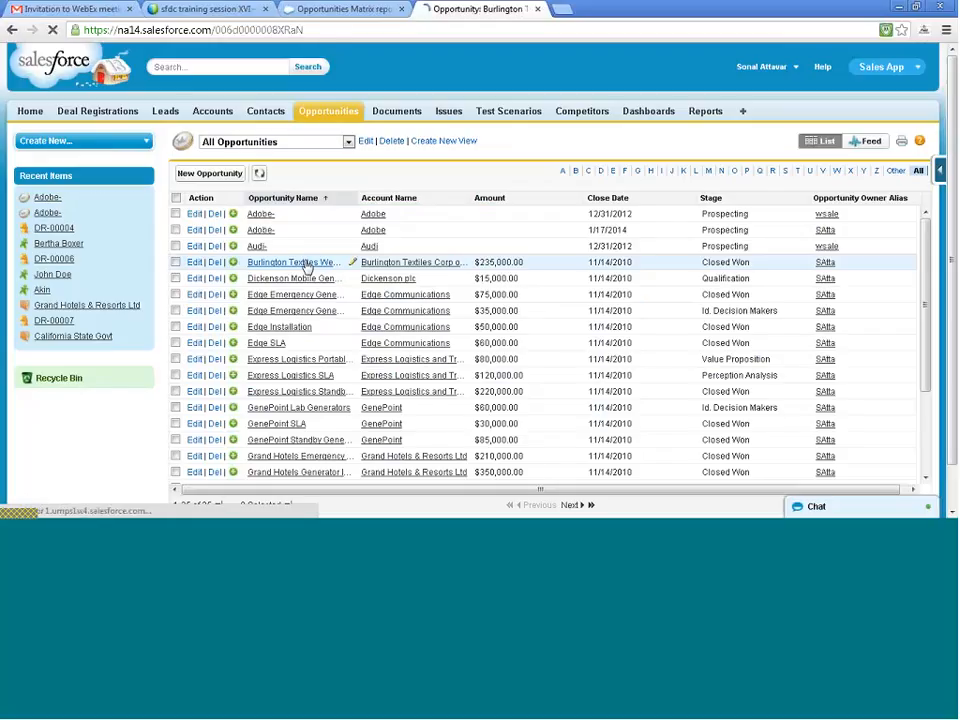
scroll(330, 348, "down", 3)
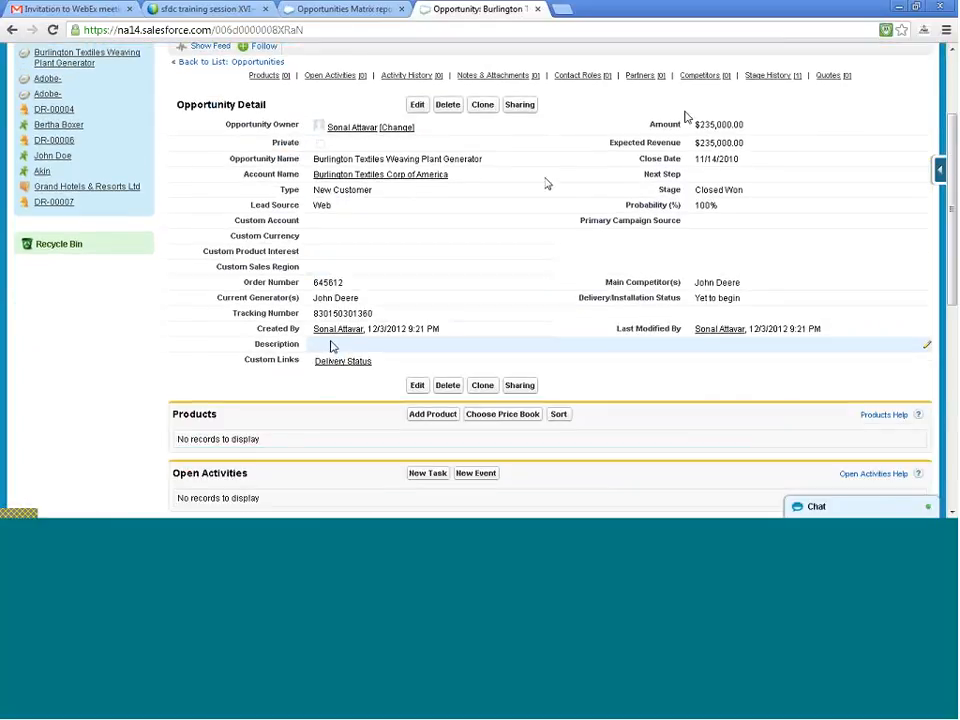
left_click(322, 9)
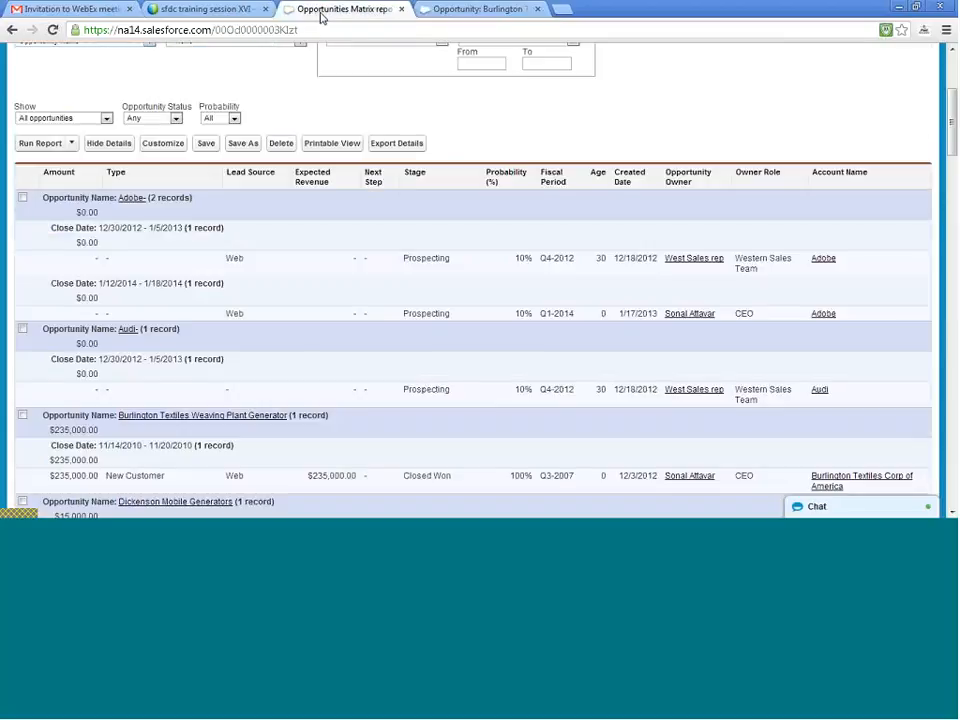
left_click(440, 9)
- Open the original Adobe- opportunity closing 12/31/2012 from the list, set its Amount to 500k and save
left_click(12, 31)
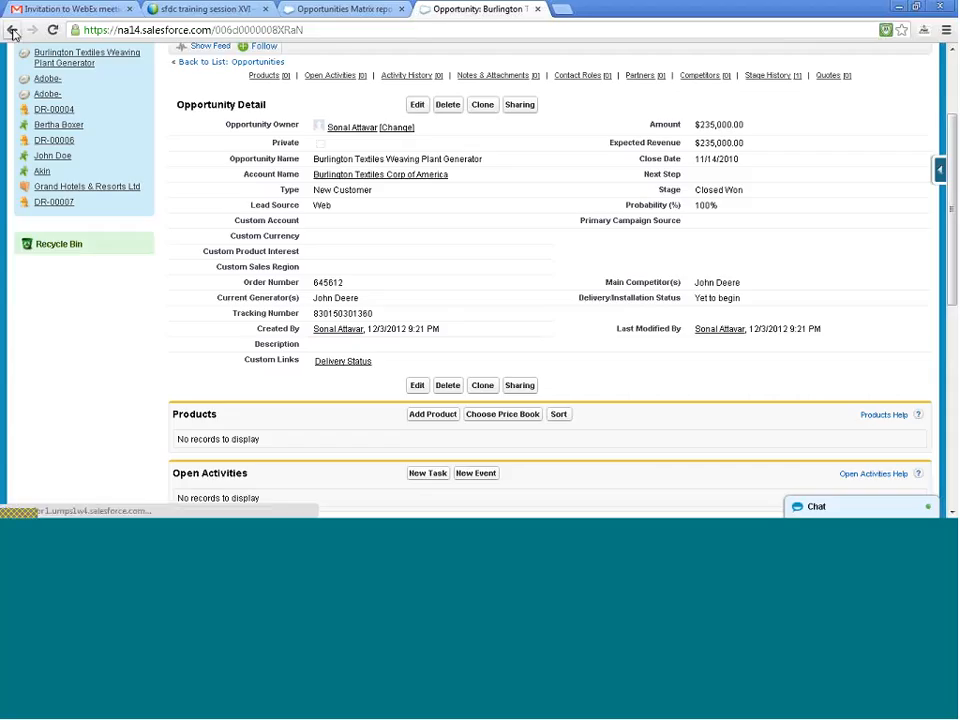
left_click(264, 216)
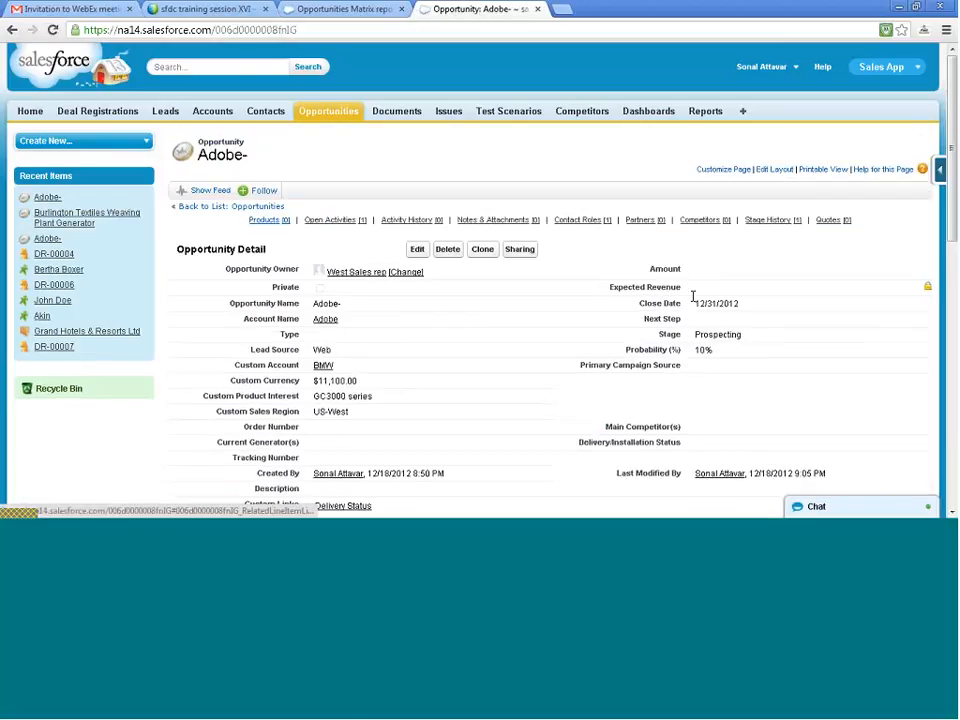
double_click(706, 274)
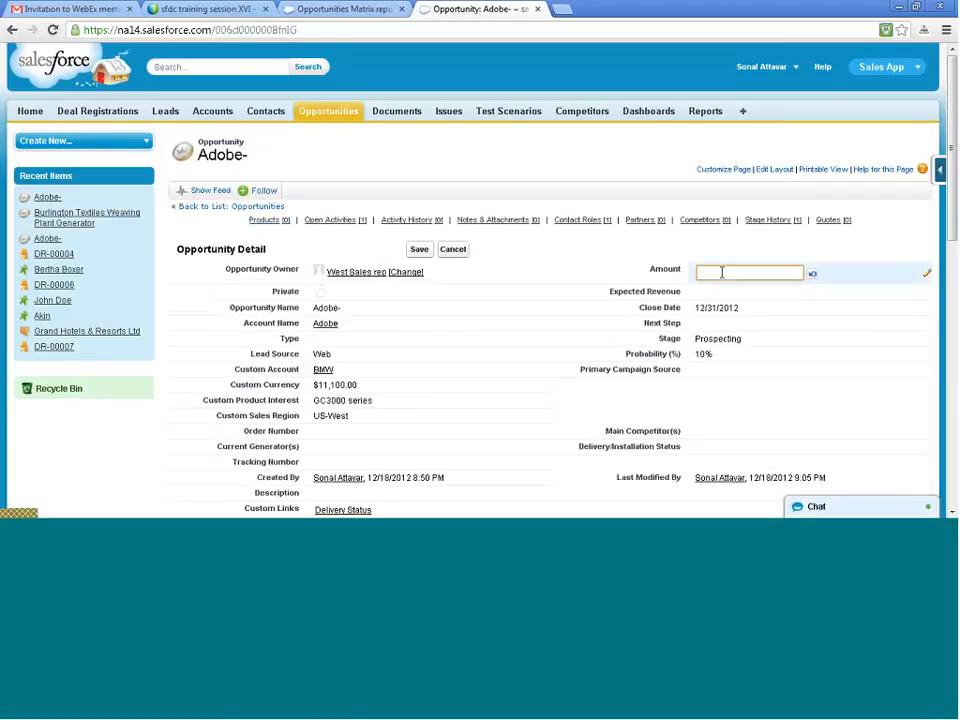
type("500k")
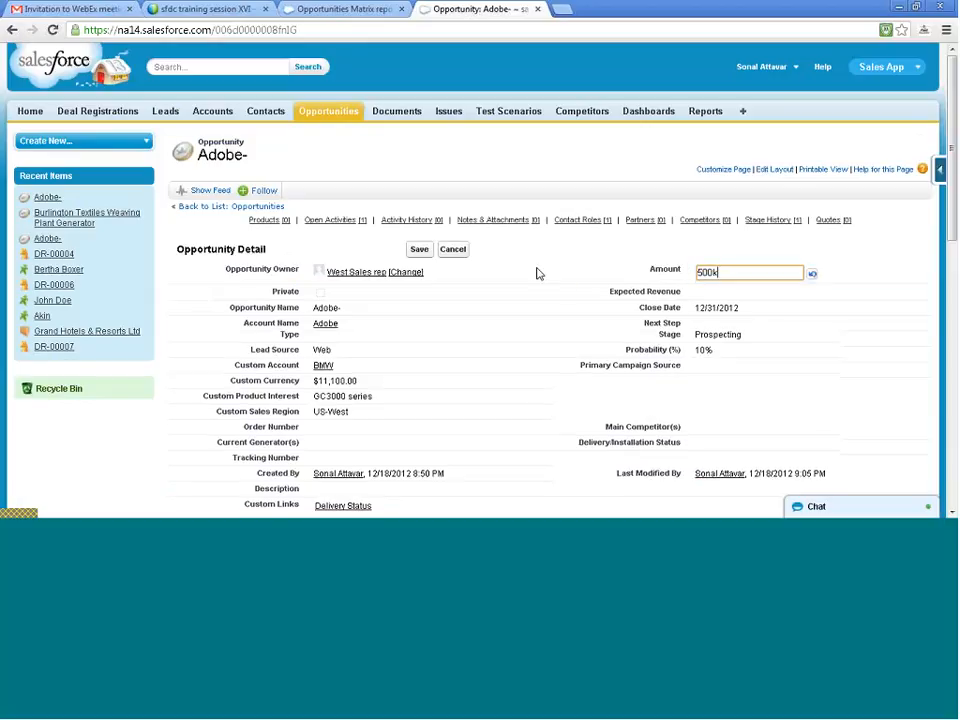
left_click(419, 251)
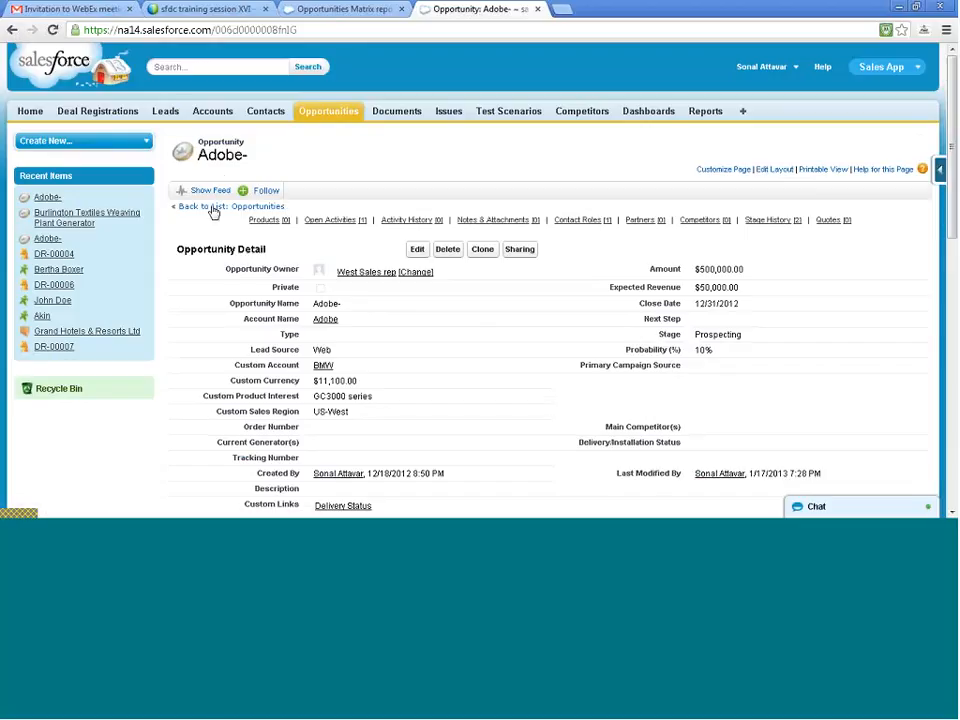
- Open the cloned Adobe- opportunity closing 1/17/2014, set its Amount to 300k and save
left_click(329, 116)
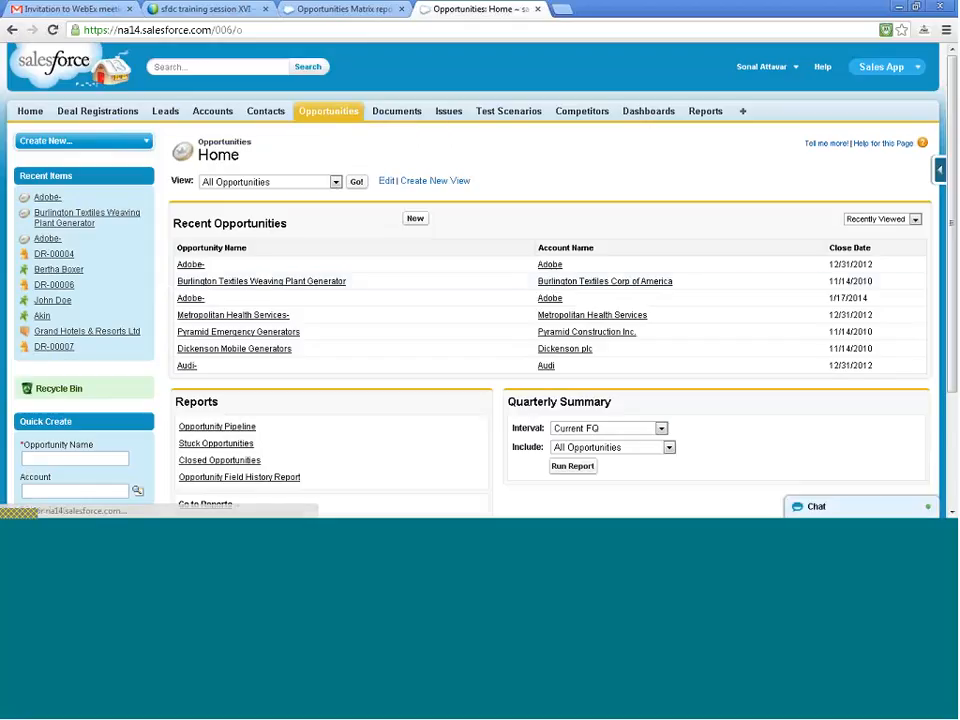
left_click(195, 298)
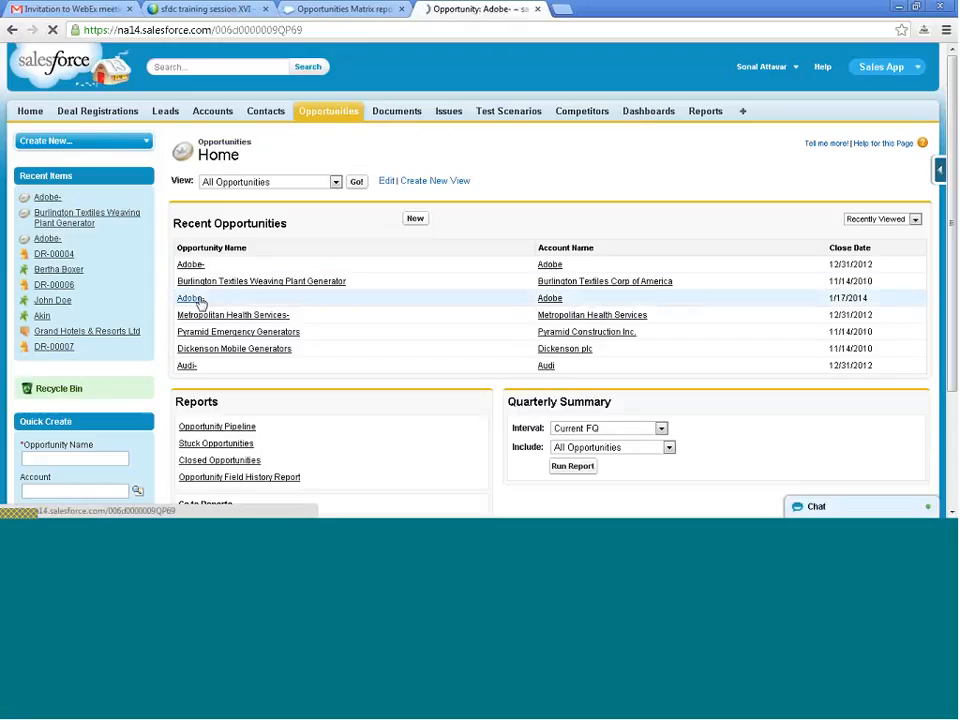
double_click(713, 270)
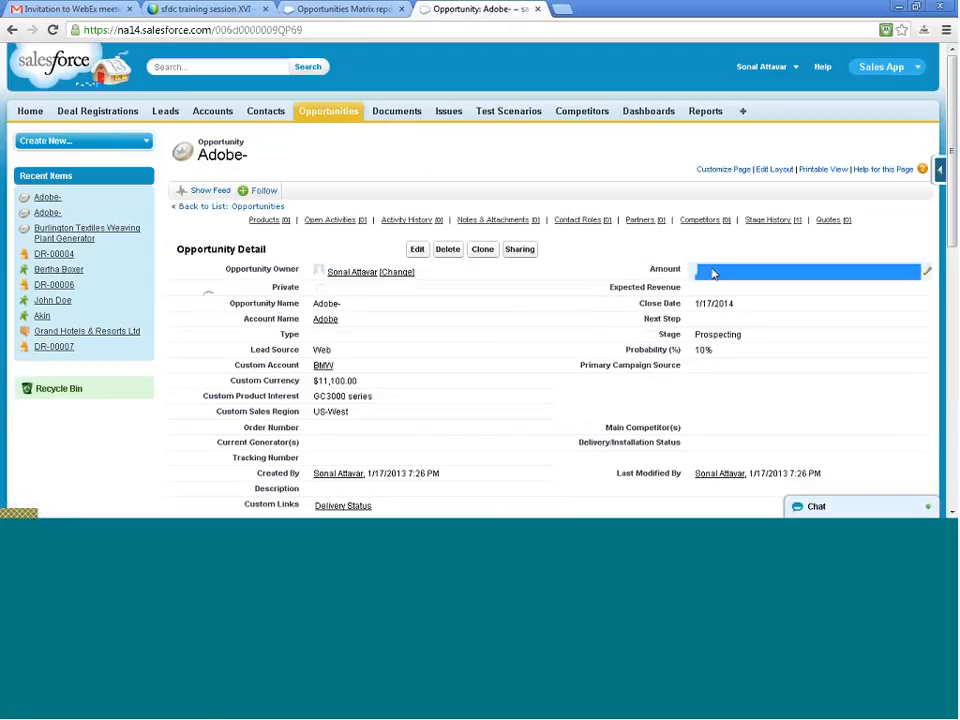
type("300k")
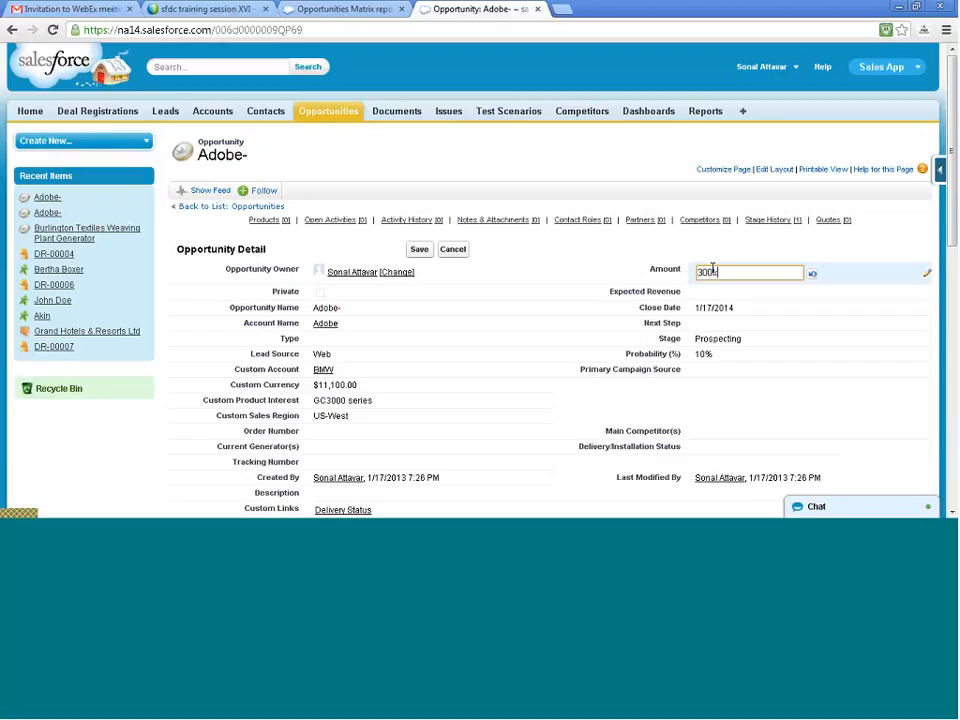
left_click(514, 281)
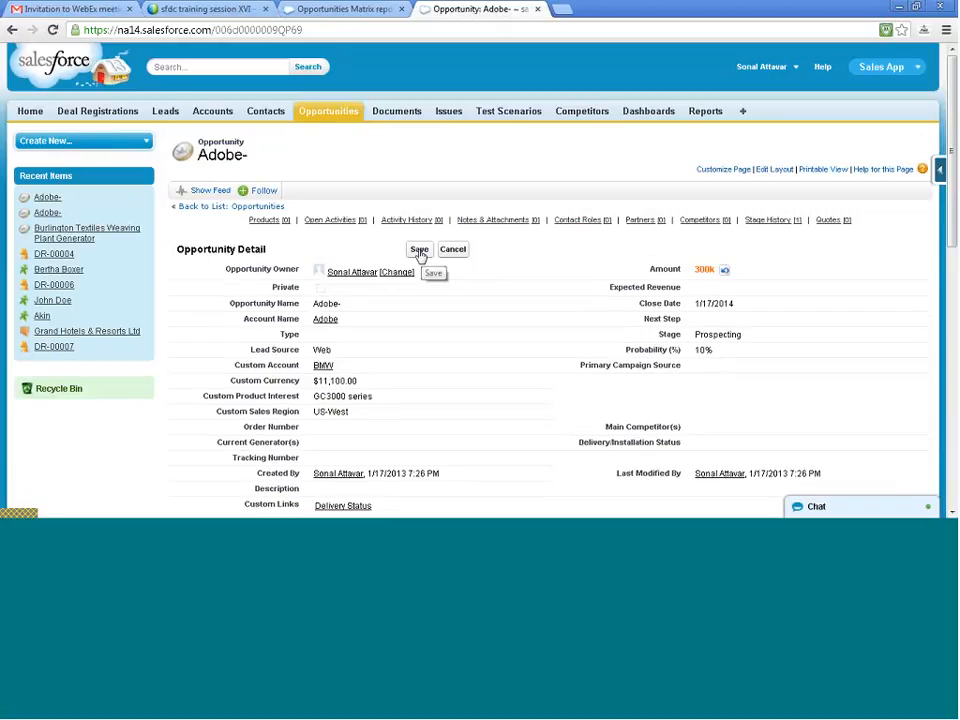
left_click(420, 251)
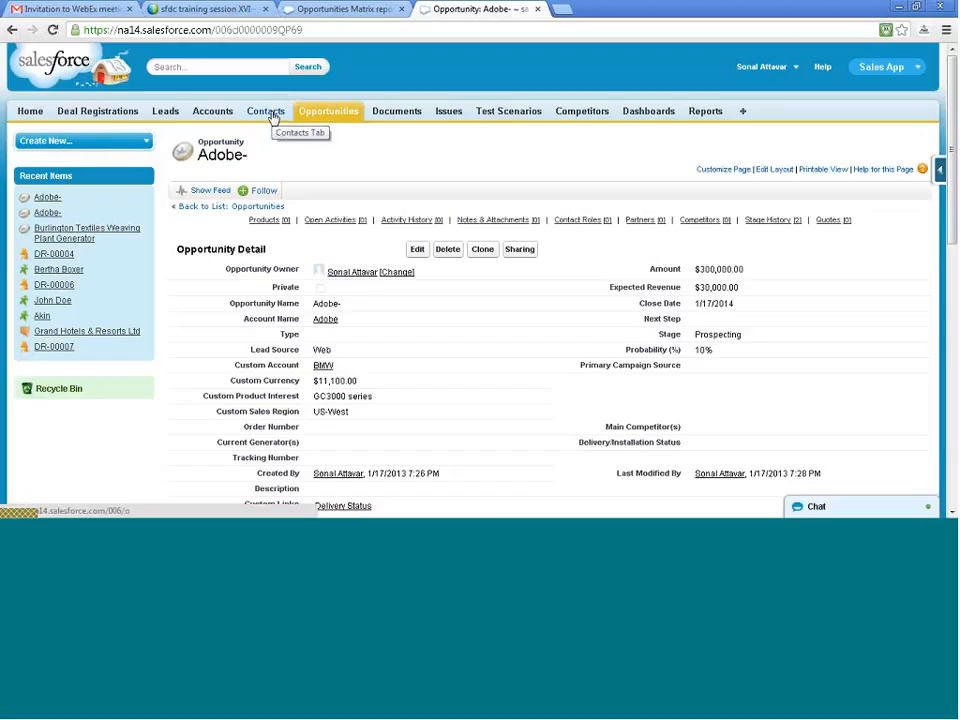
- Rerun the Opportunities Matrix report and check the Amount subtotals in the Adobe- group
key("ctrl+shift+Tab")
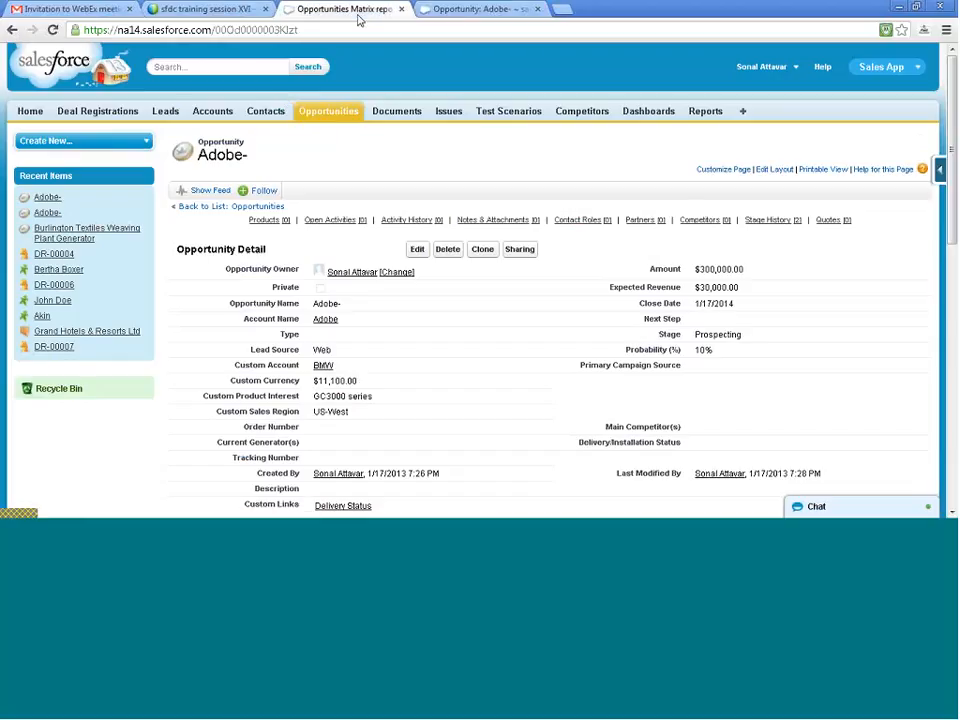
left_click(24, 146)
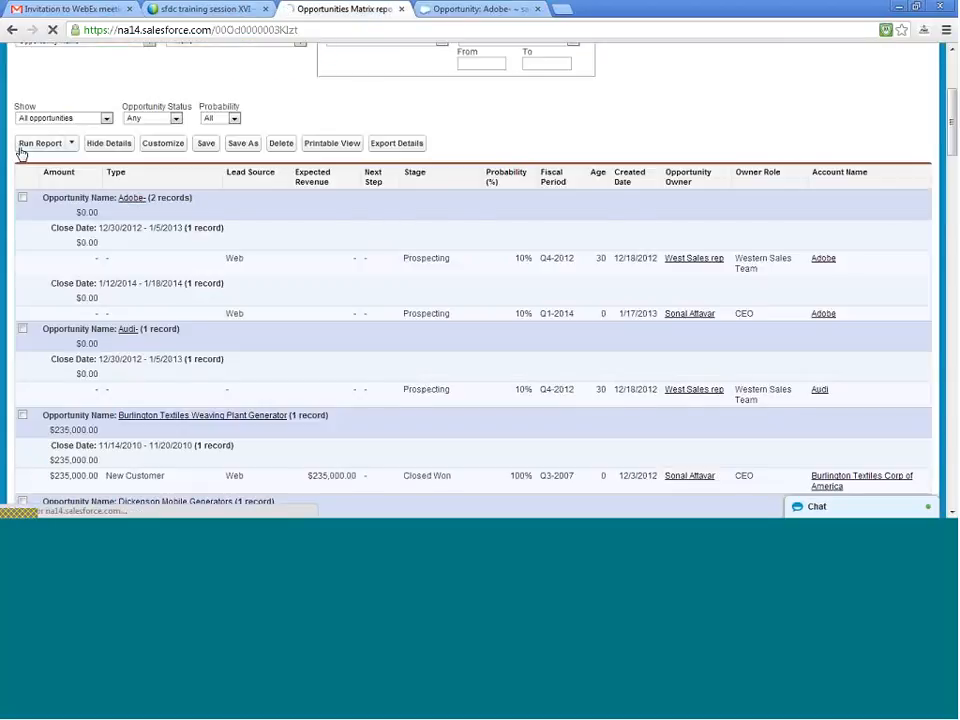
scroll(189, 283, "down", 3)
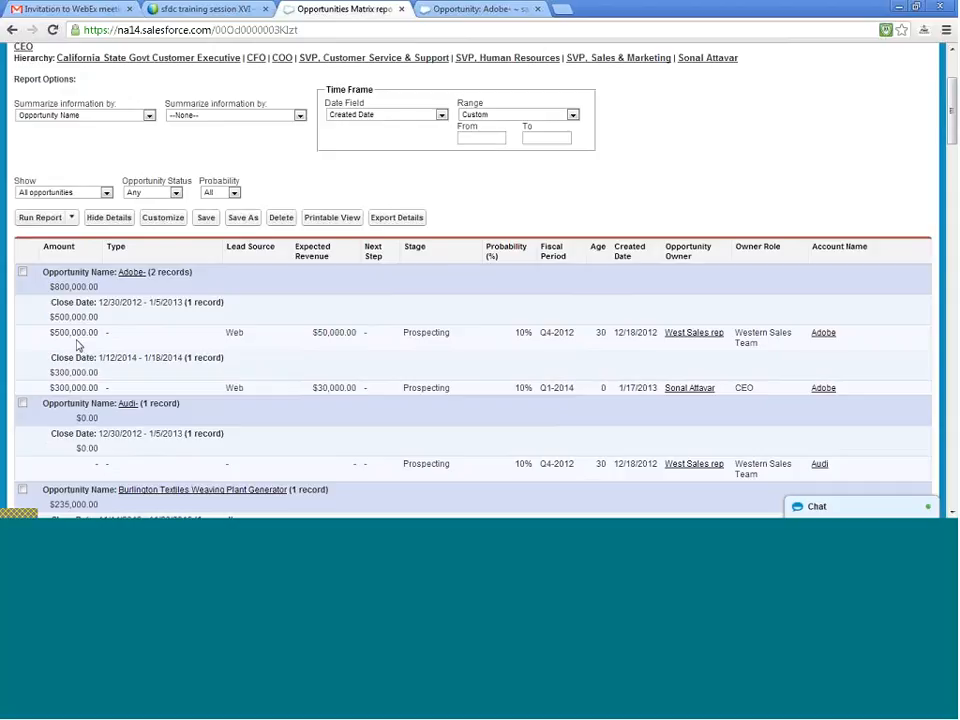
- Open the Opportunities Matrix report for customization, look through its available fields and begin a field search
left_click(163, 218)
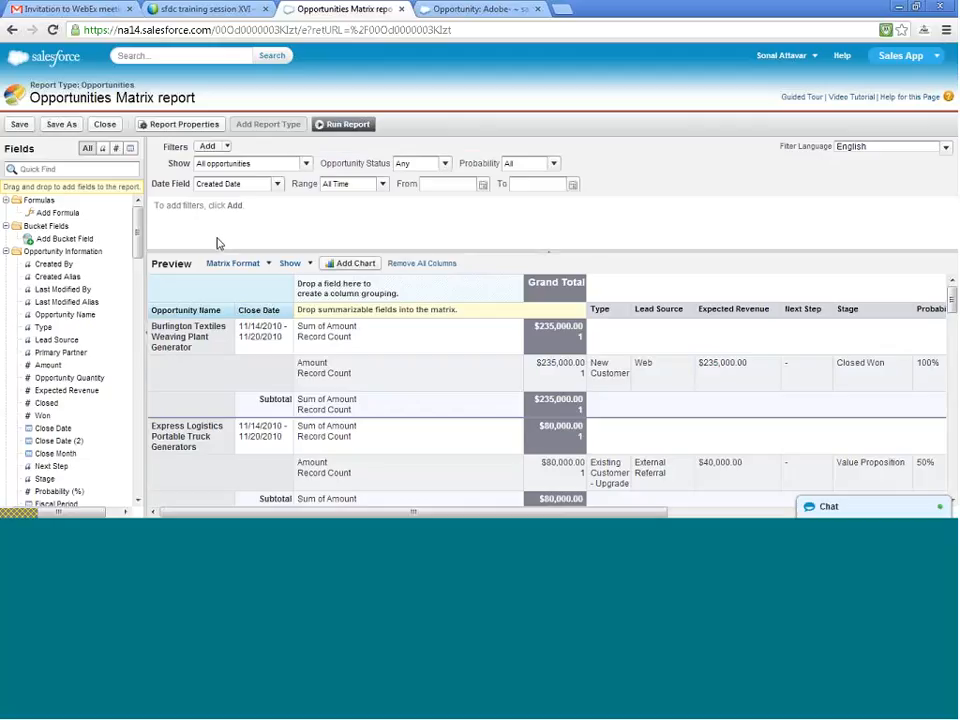
scroll(57, 349, "down", 3)
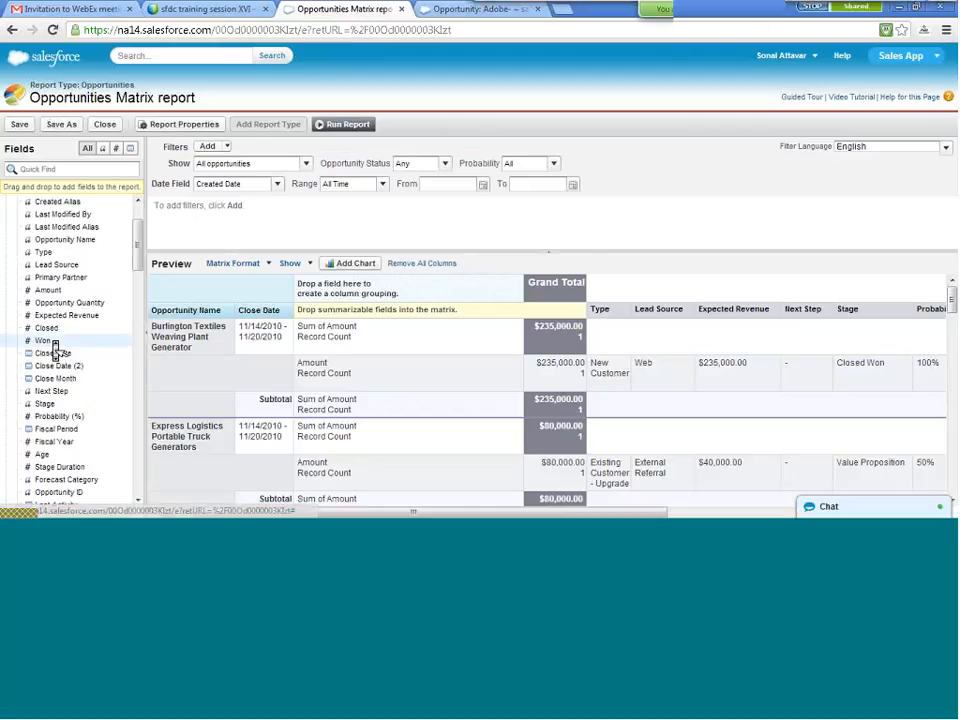
scroll(56, 349, "up", 3)
scroll(55, 350, "down", 2)
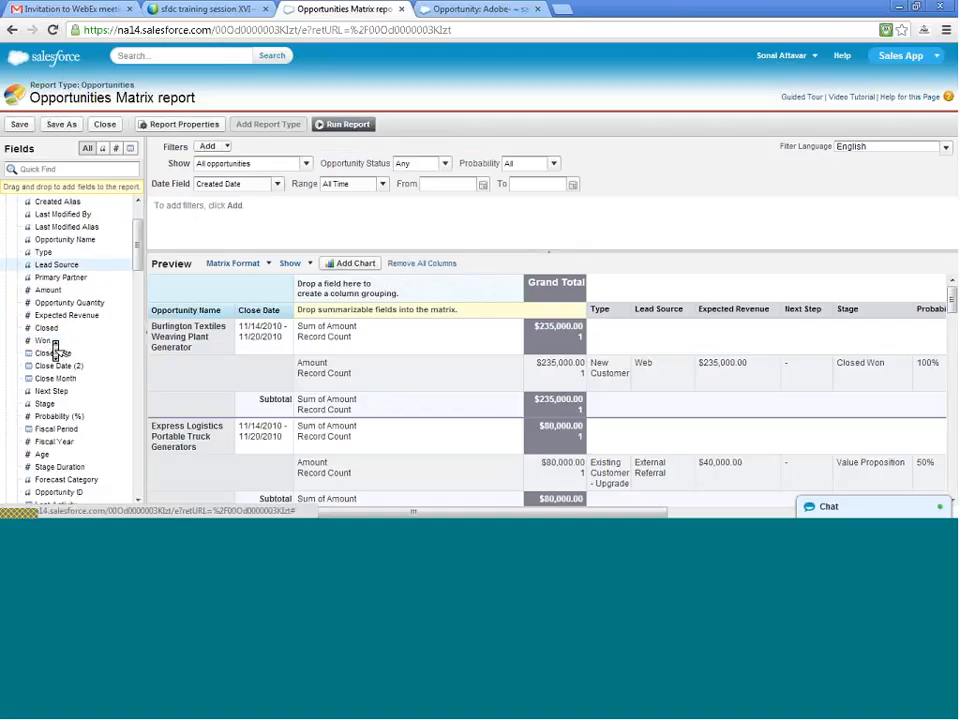
scroll(55, 348, "down", 2)
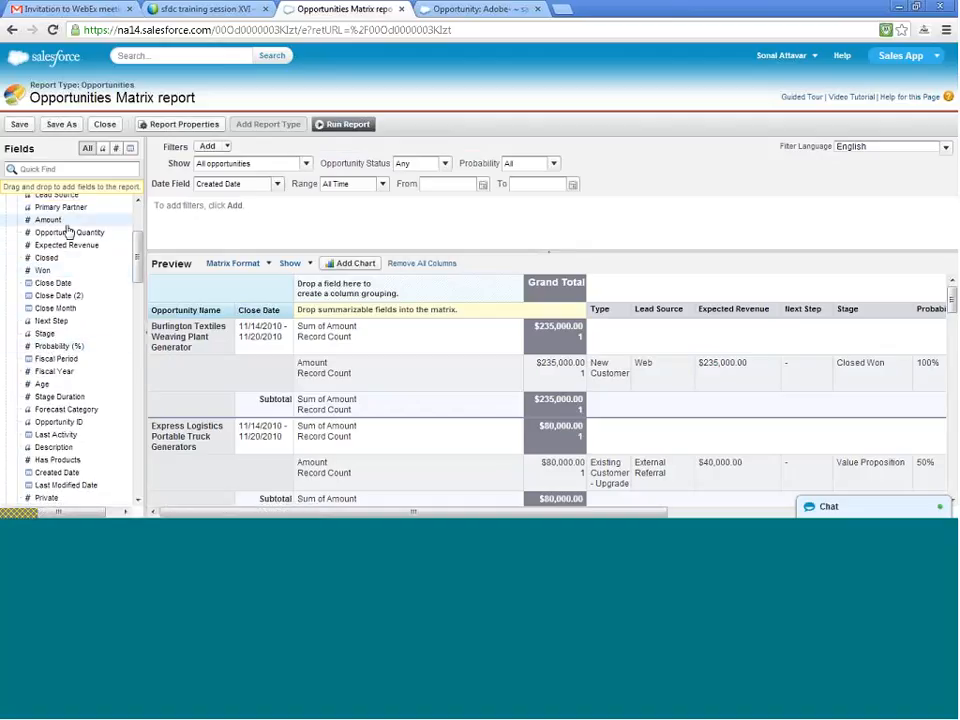
scroll(56, 358, "down", 2)
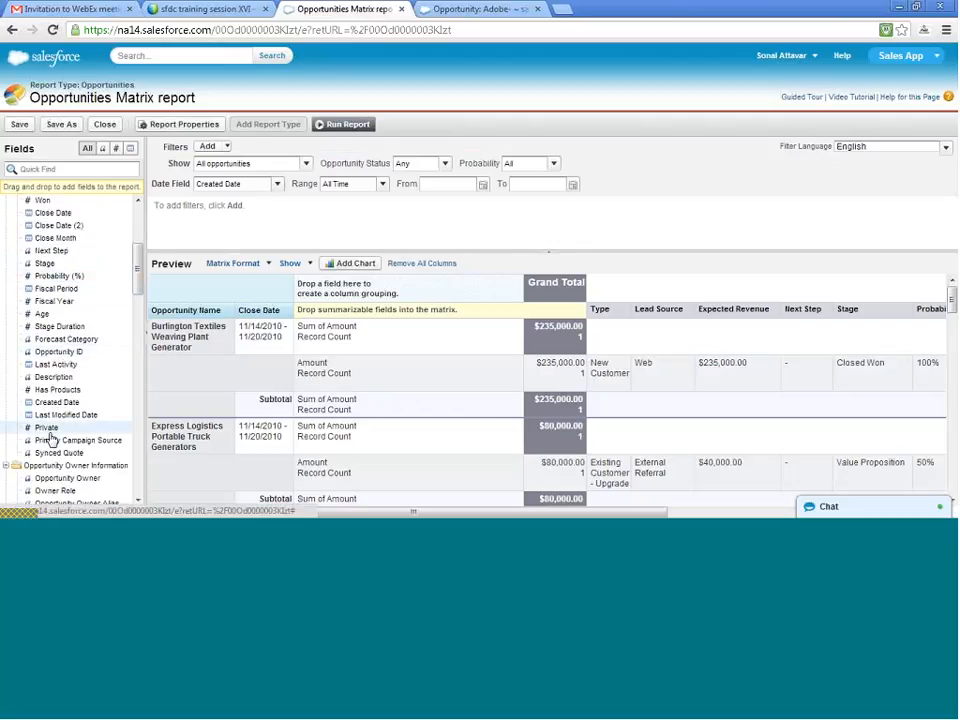
scroll(50, 438, "up", 4)
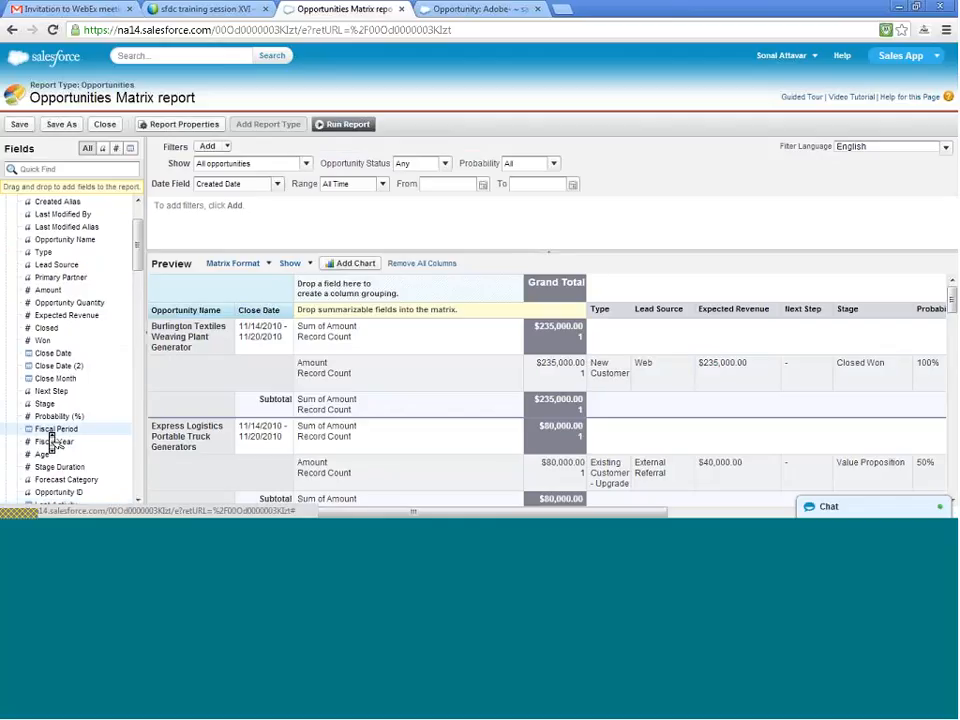
left_click(52, 168)
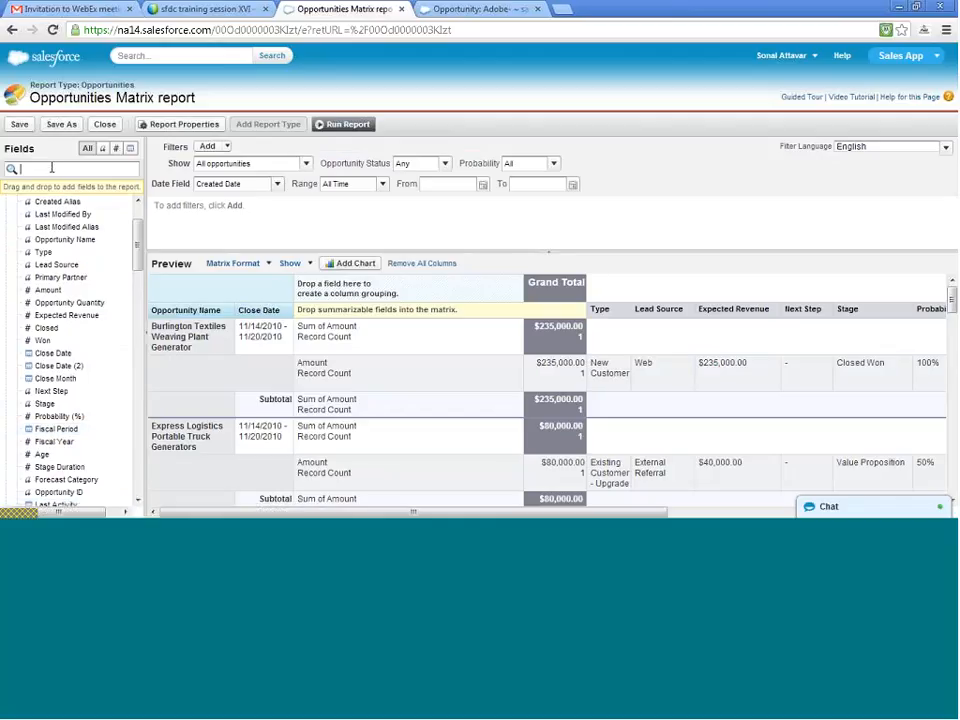
type("nam")
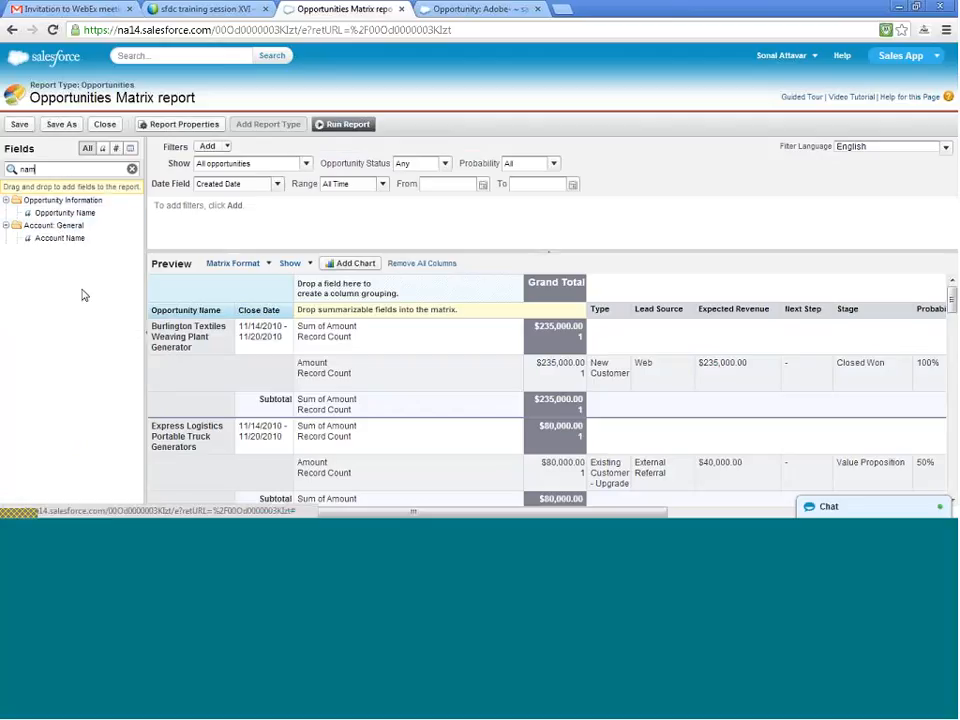
key("BackSpace")
key("BackSpace")
key("BackSpace")
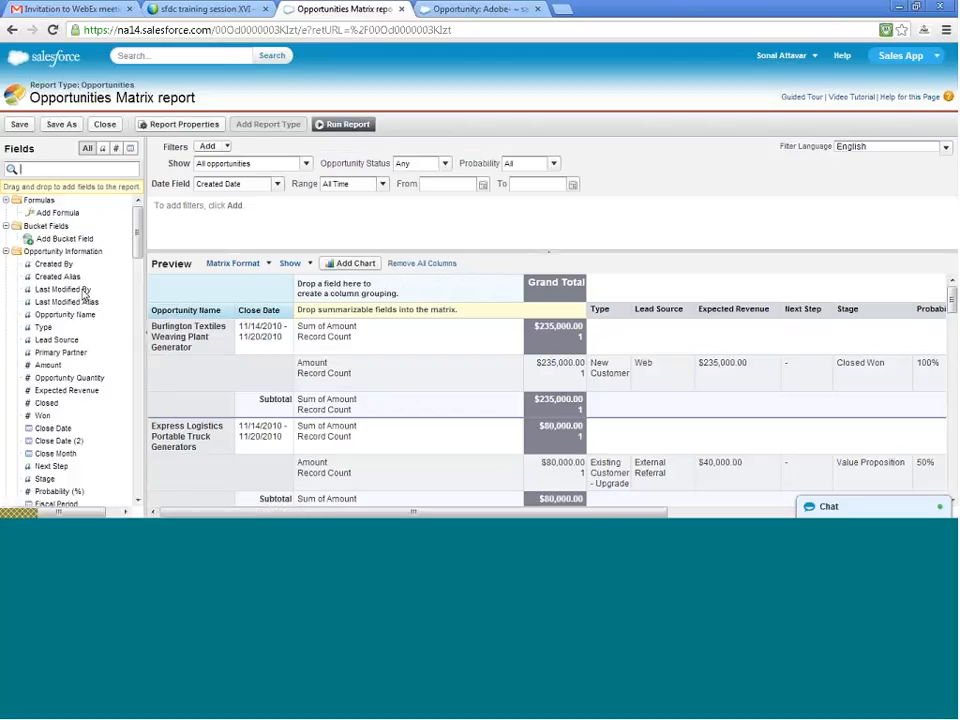
- Search the fields for "owne" and add Opportunity Owner as a column grouping in the matrix
type("owne")
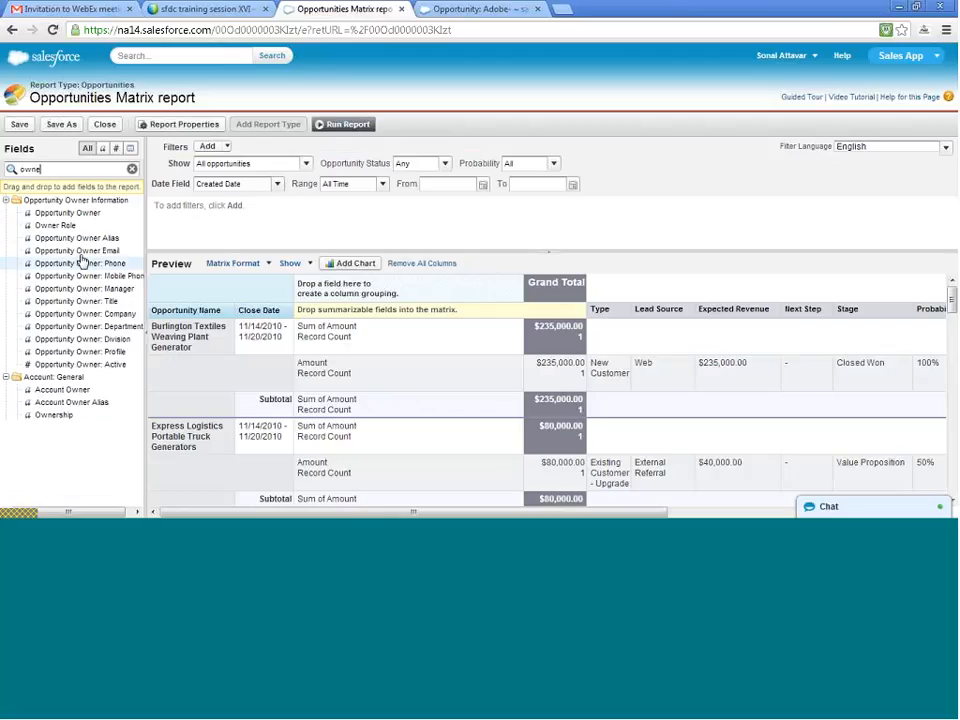
left_click_drag(73, 219, 365, 294)
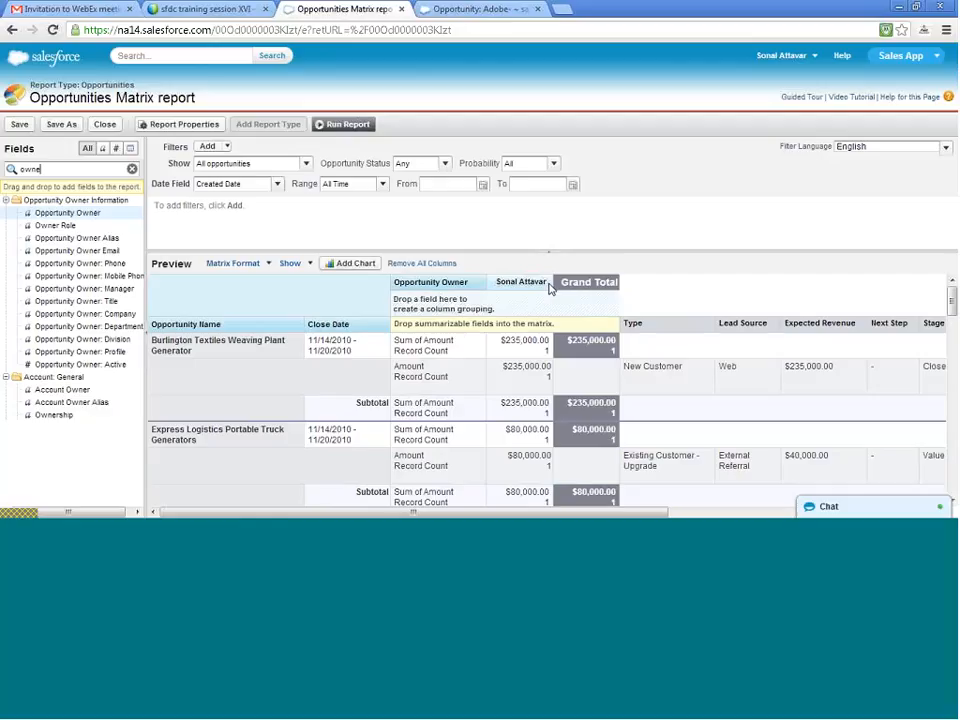
scroll(549, 292, "down", 5)
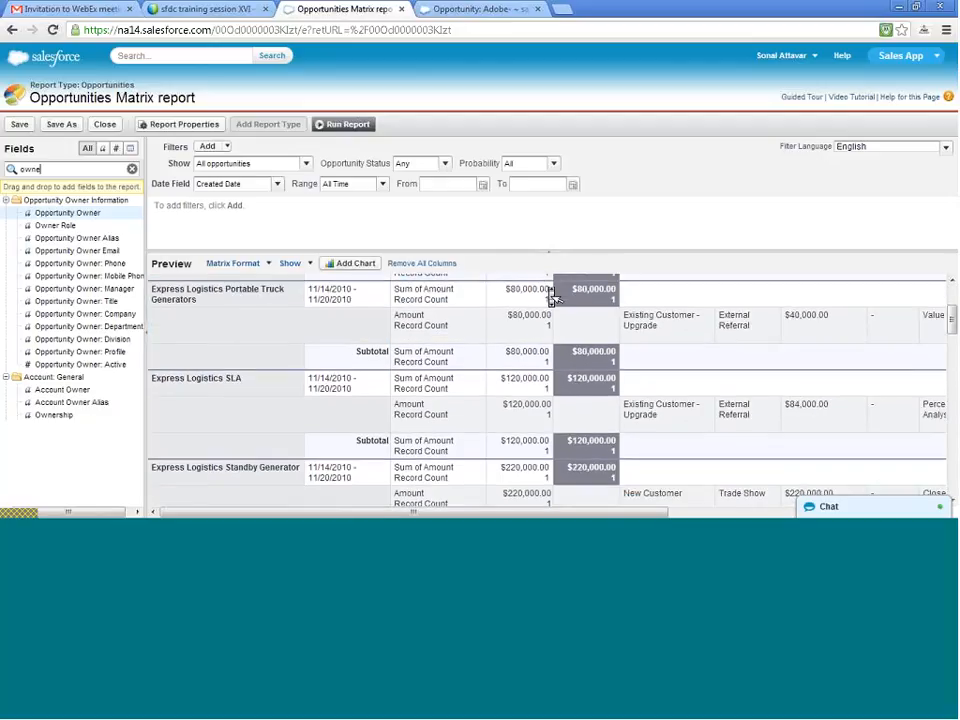
scroll(549, 292, "up", 5)
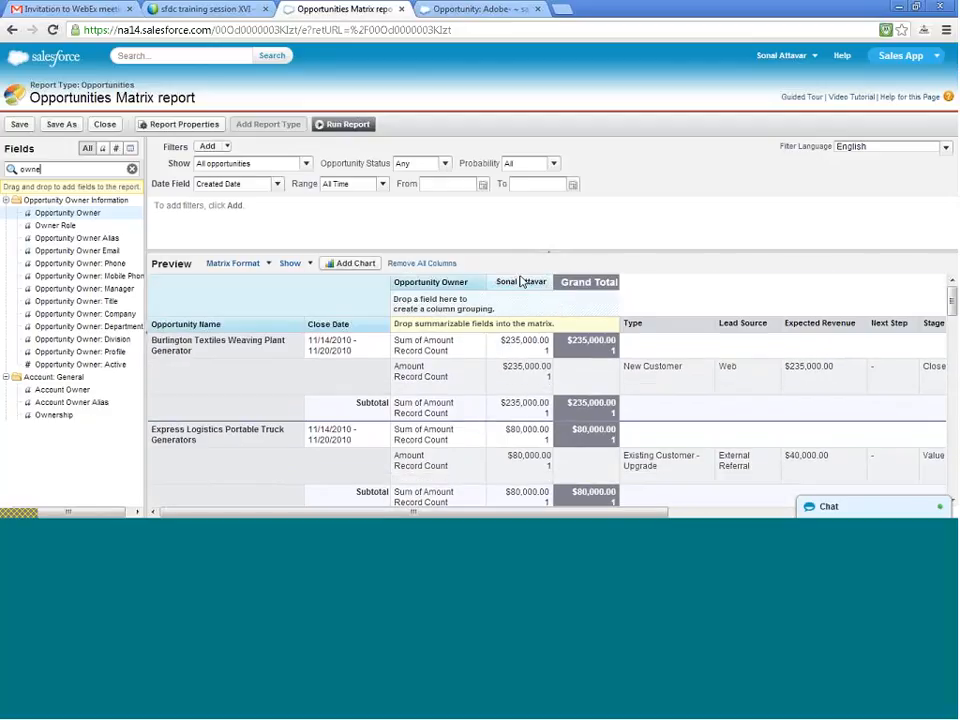
- Try to transfer the Adobe- opportunity closing 1/17/2014 to East Sales rep, and return to its ownership form
left_click(450, 8)
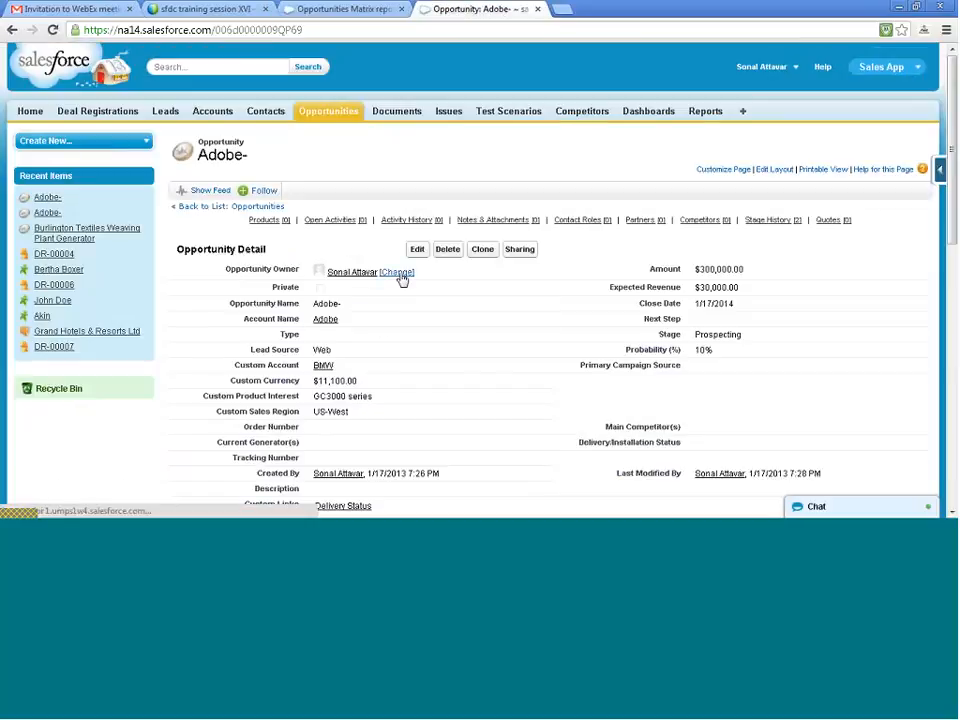
left_click(400, 274)
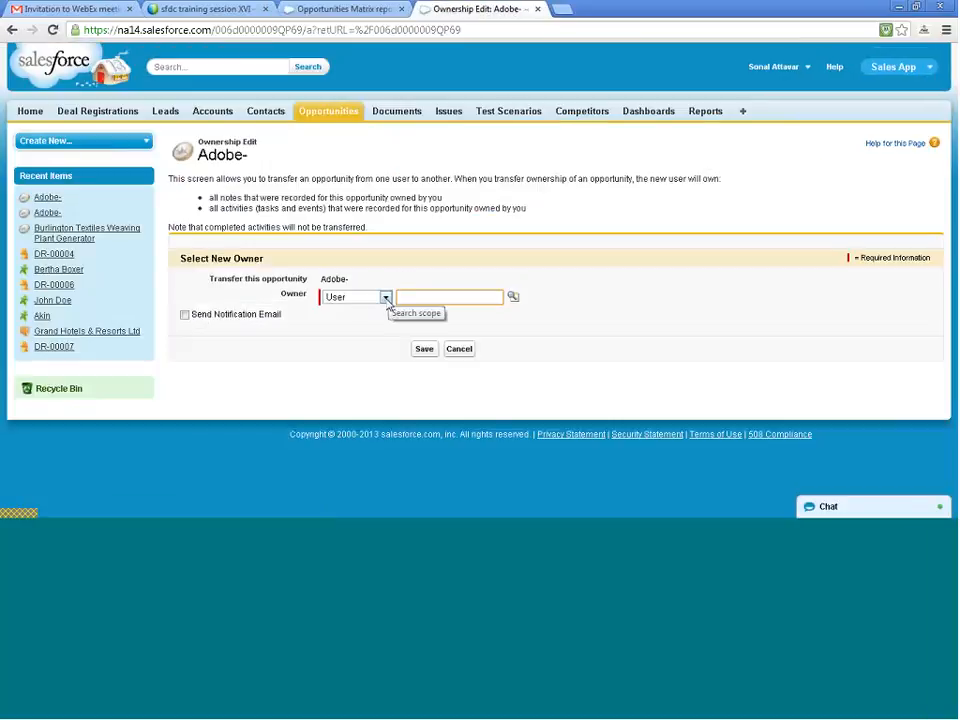
left_click(385, 297)
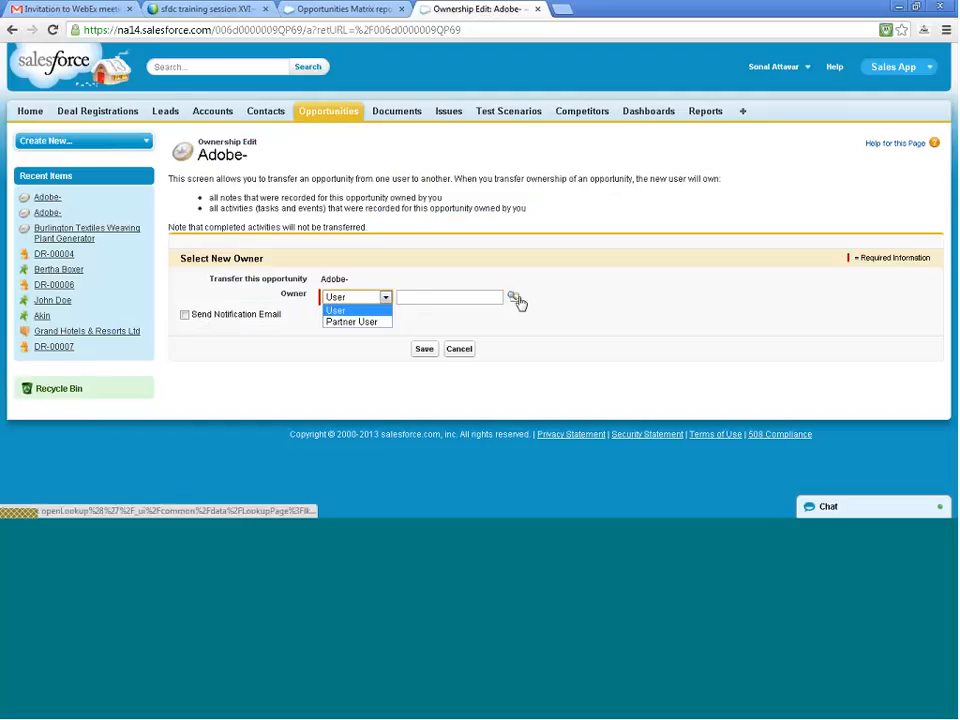
left_click(513, 297)
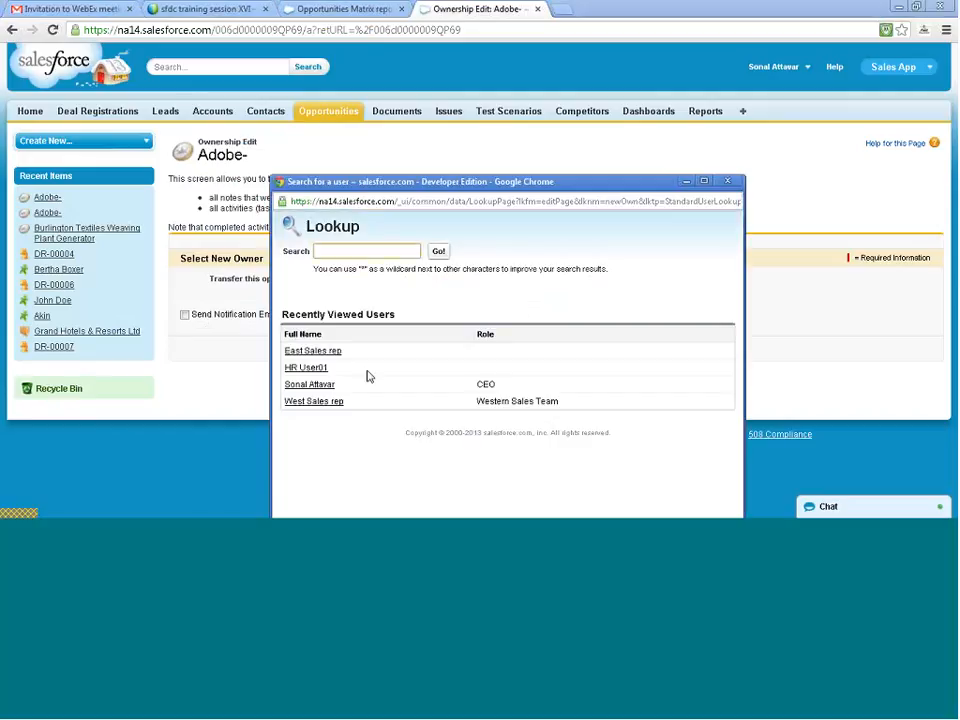
left_click(330, 352)
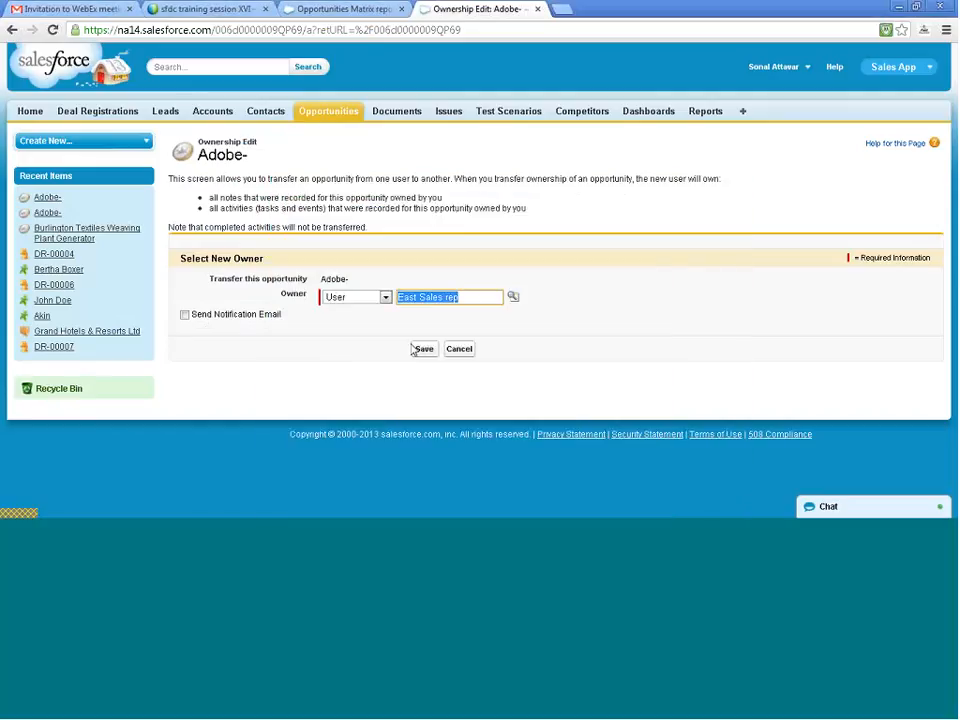
left_click(424, 348)
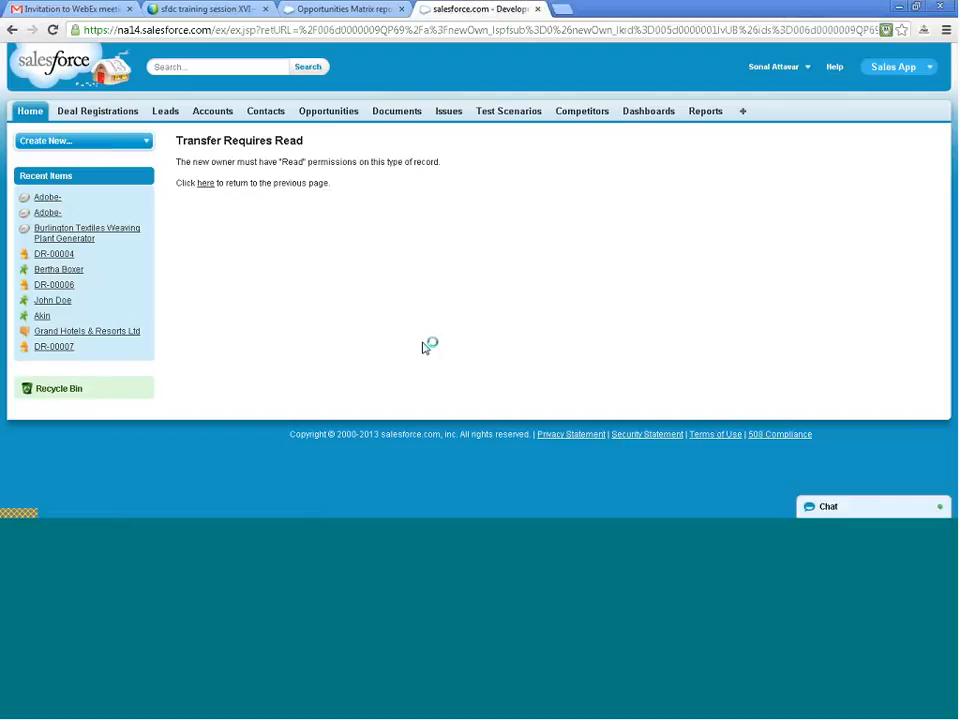
left_click(205, 184)
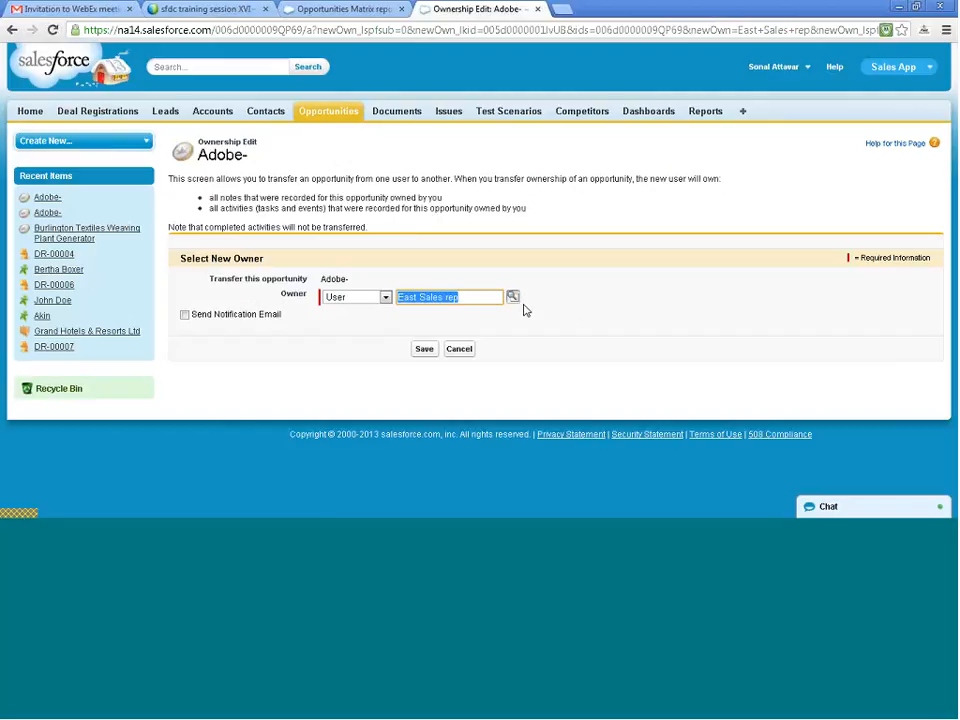
- Set West Sales rep as the new owner of the Adobe- opportunity and save the transfer
type("w")
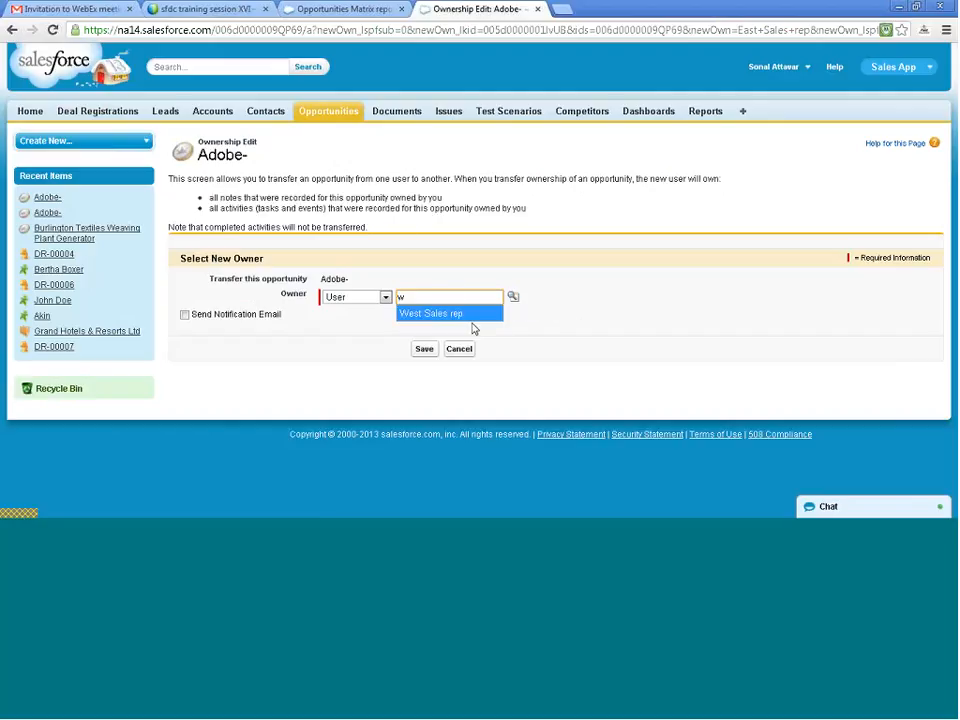
left_click(471, 316)
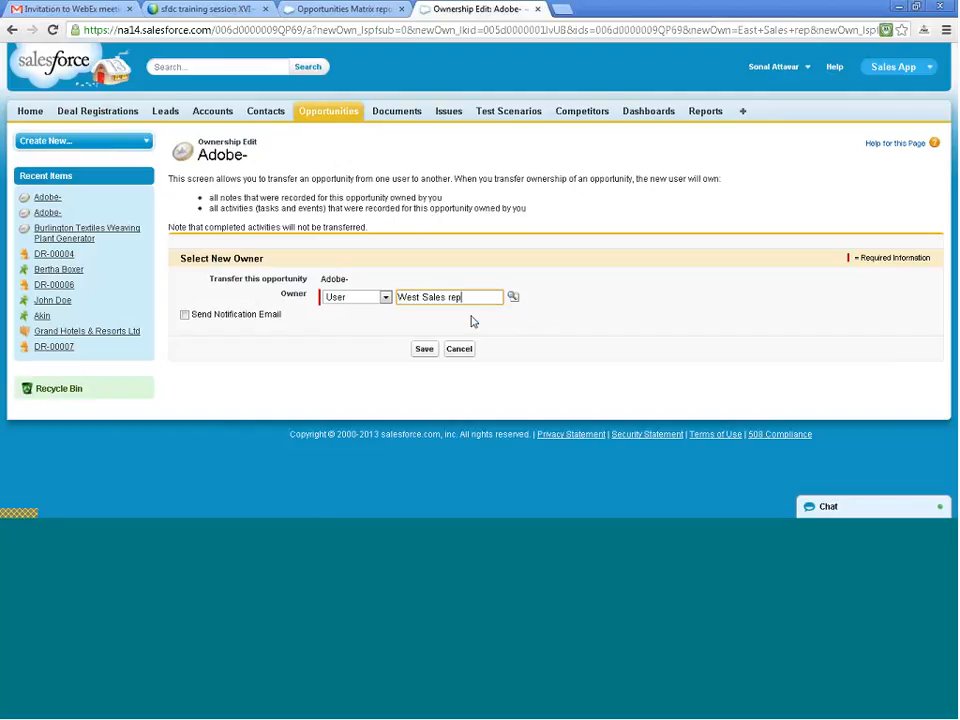
left_click(423, 349)
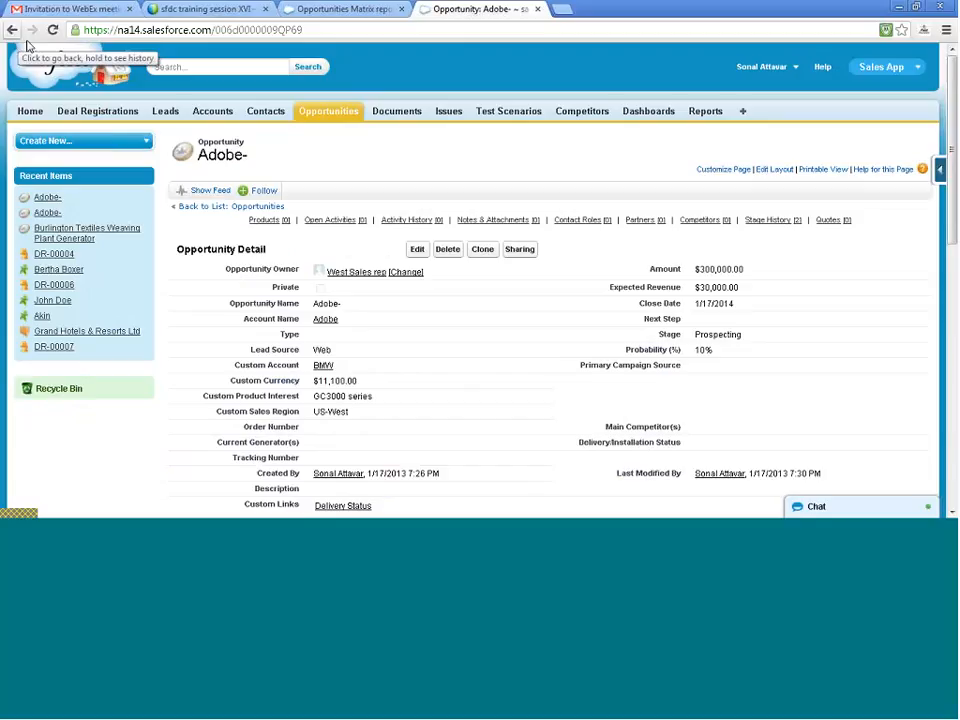
- Try to transfer the Metropolitan Health Services- opportunity to HR User01, and return to its ownership form
left_click(326, 114)
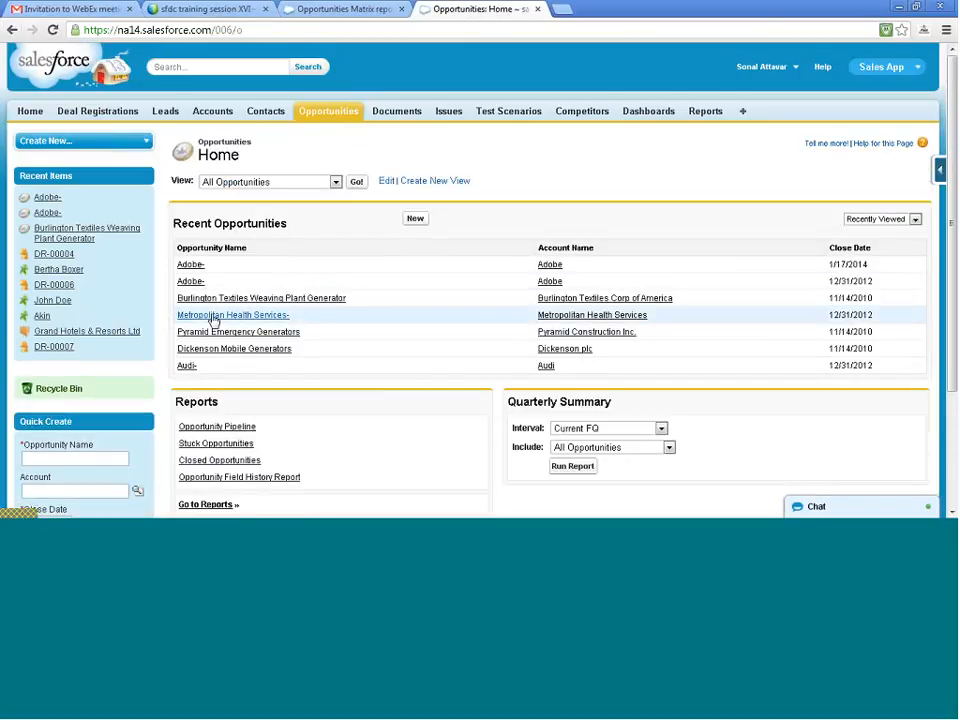
left_click(213, 316)
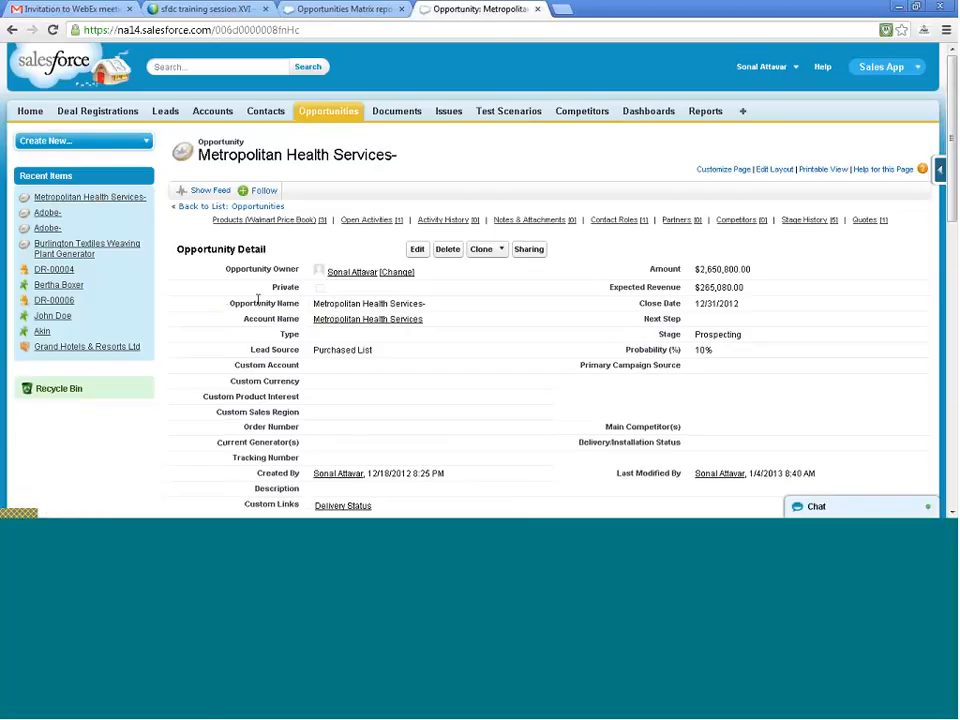
left_click(398, 272)
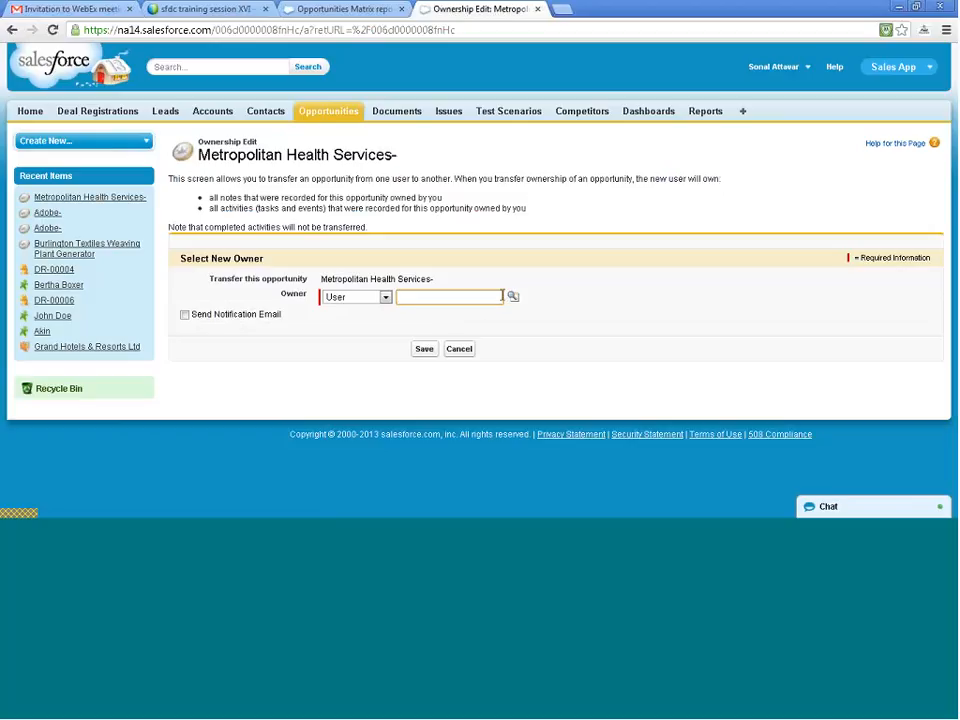
left_click(511, 297)
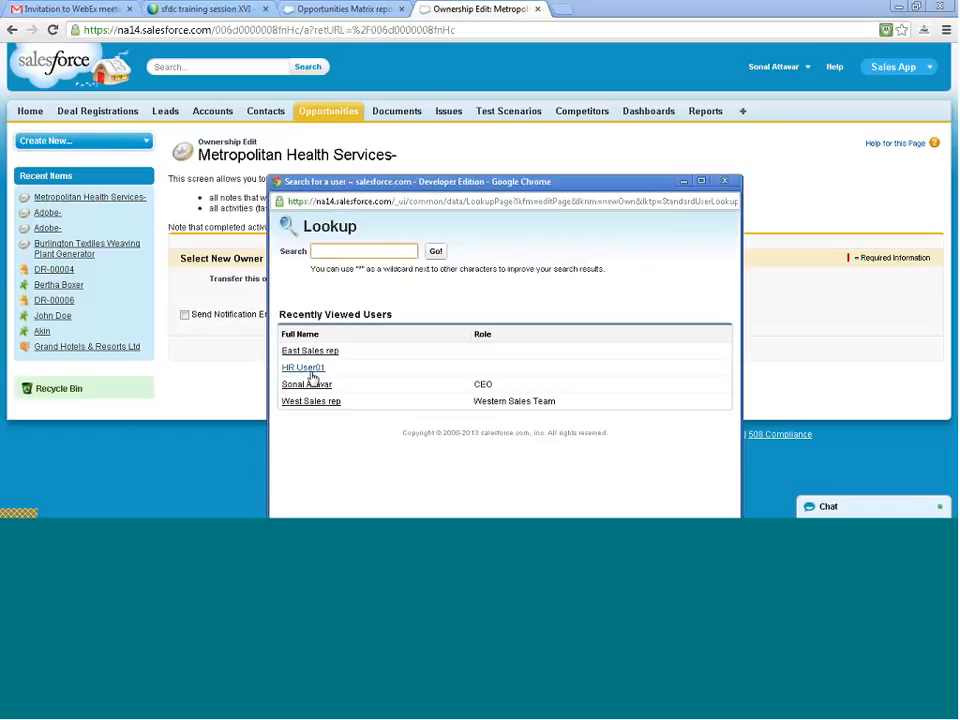
left_click(310, 370)
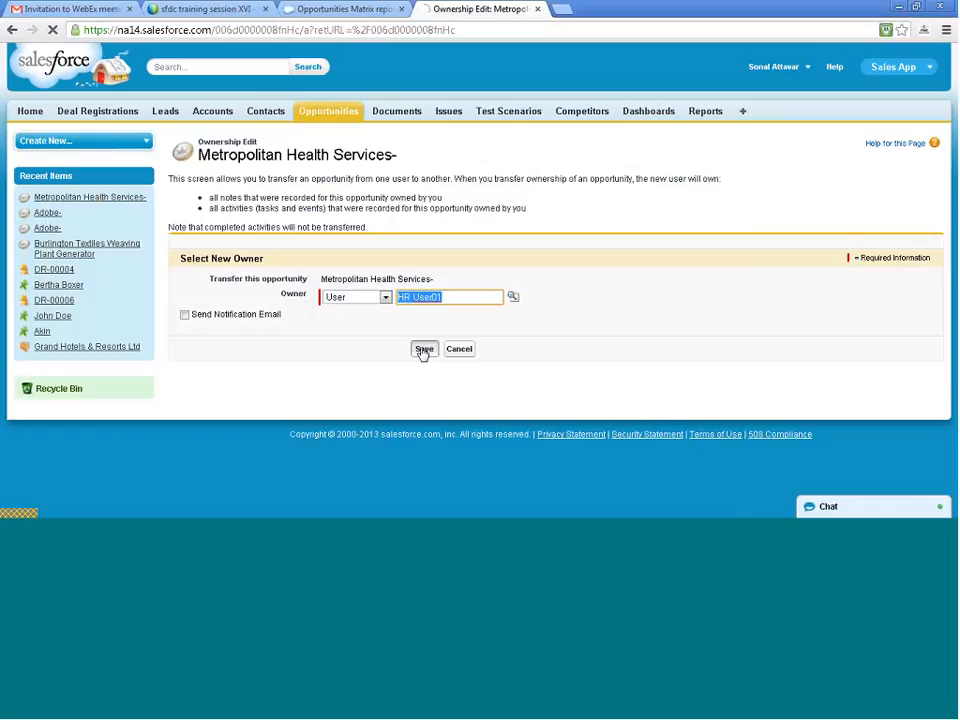
left_click(423, 349)
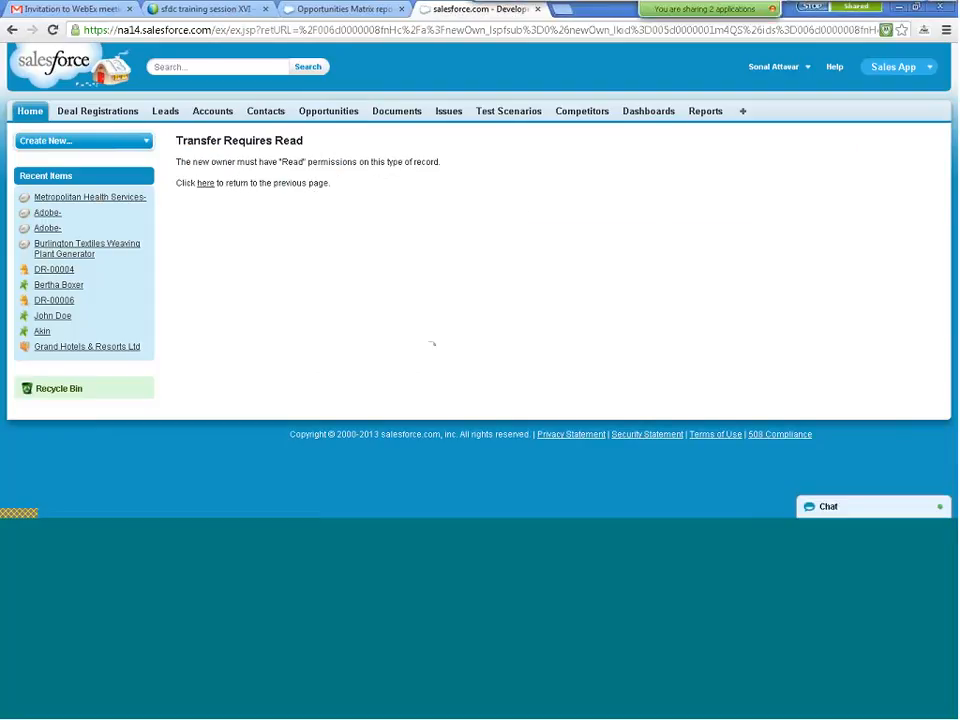
left_click(206, 186)
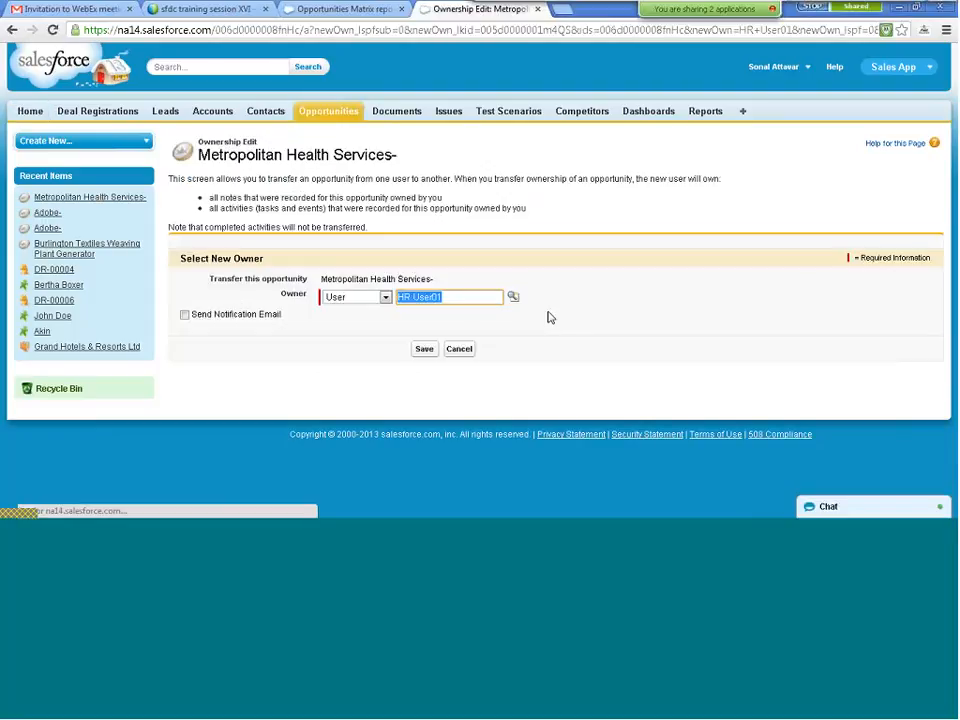
- Set West Sales rep as the new owner of Metropolitan Health Services- and save the transfer
type("w")
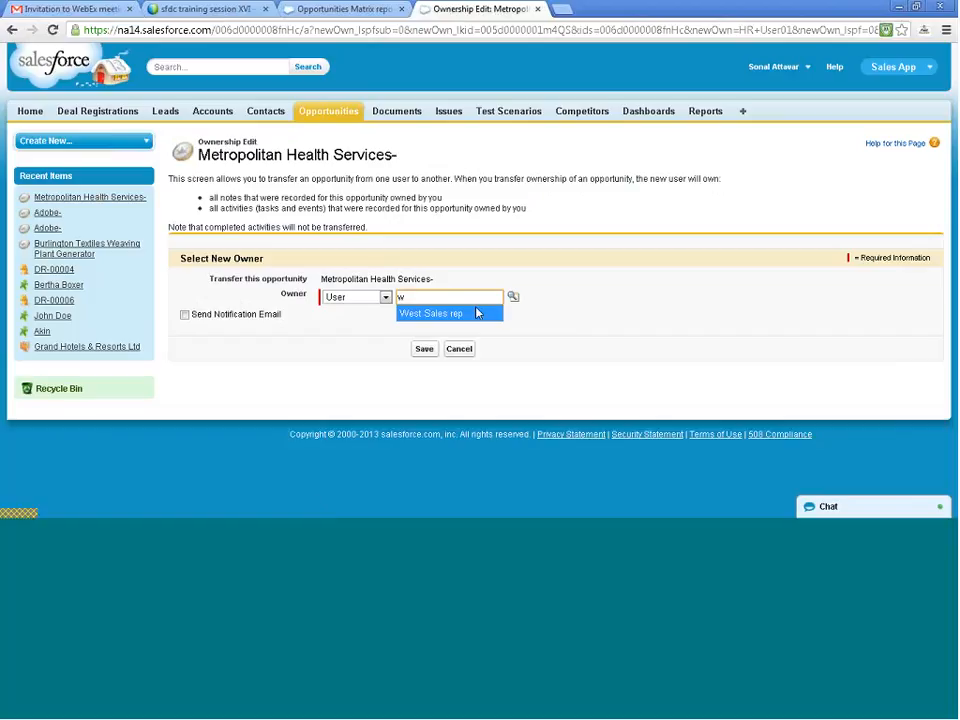
left_click(476, 313)
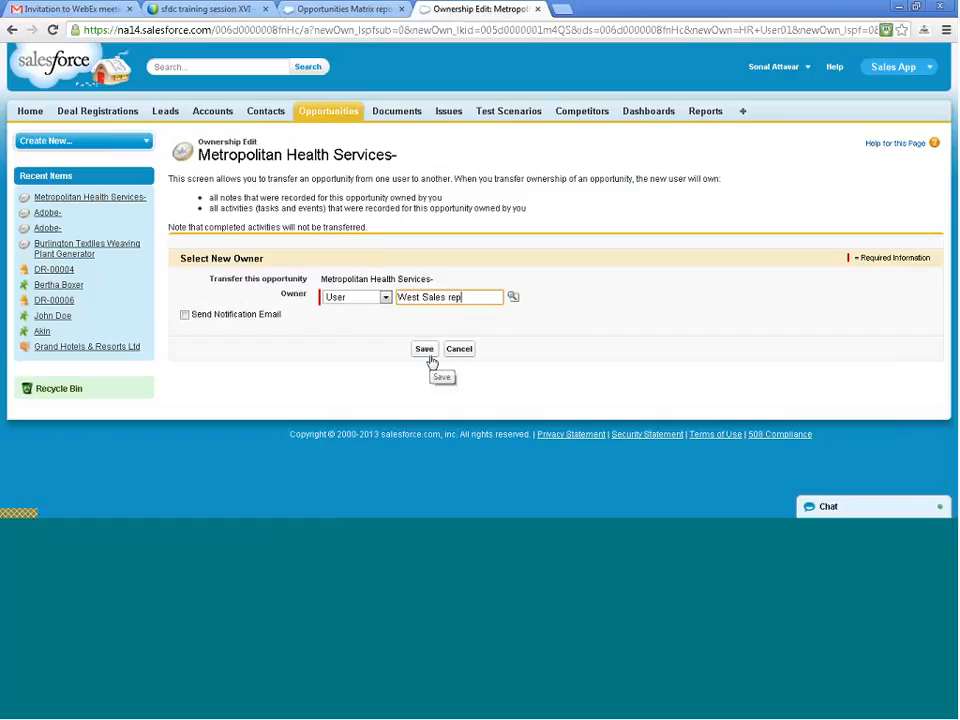
left_click(430, 355)
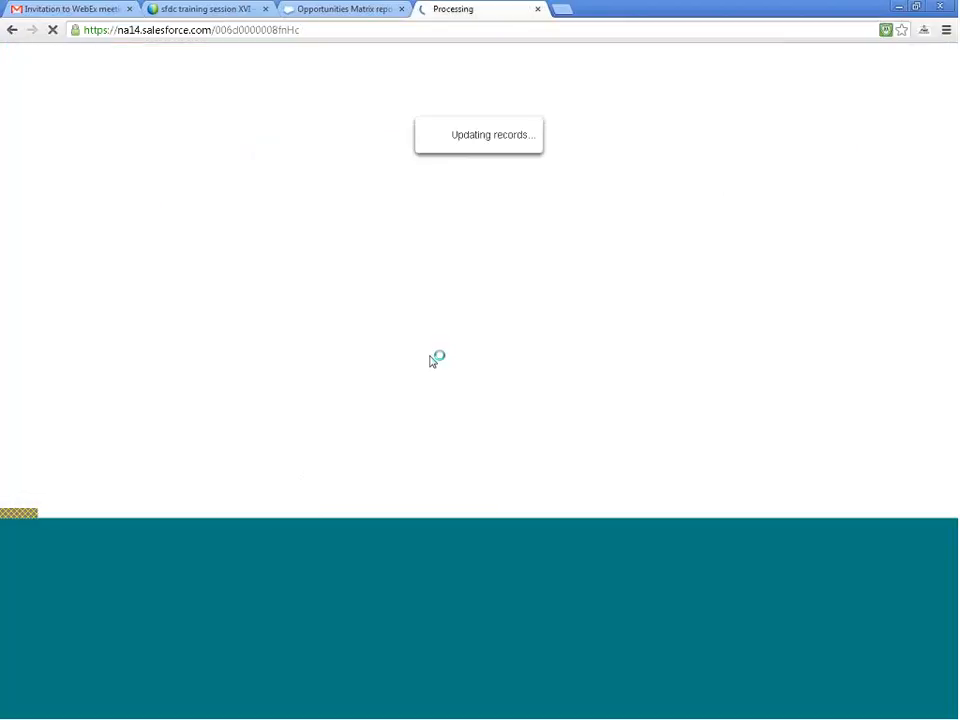
- Return to the Opportunities Matrix report editor and reload it, accepting the form resubmission
left_click(330, 8)
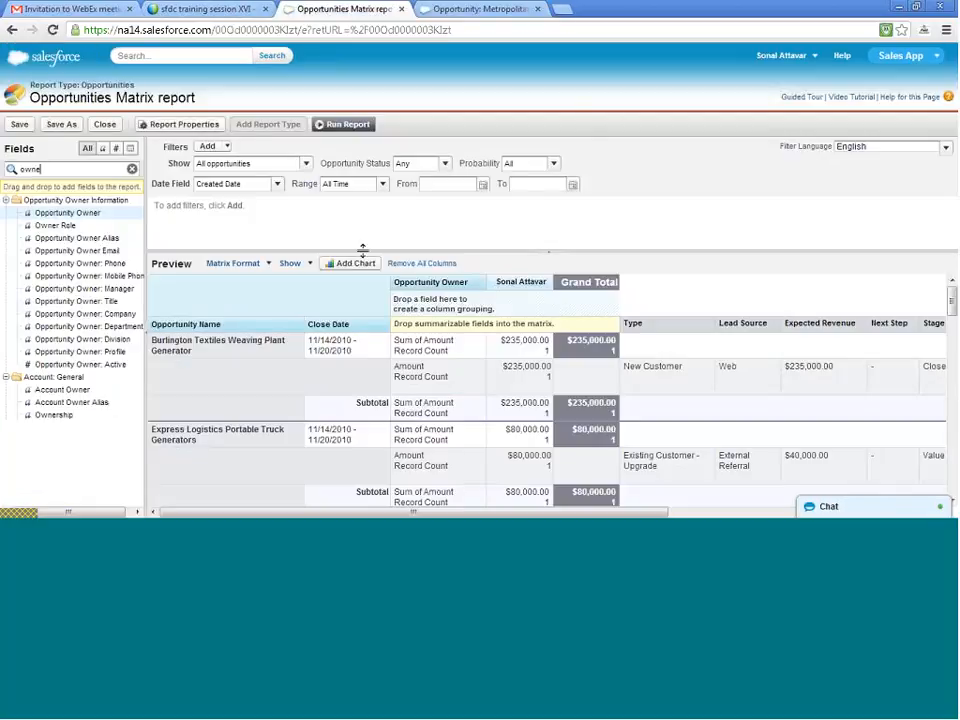
key("F5")
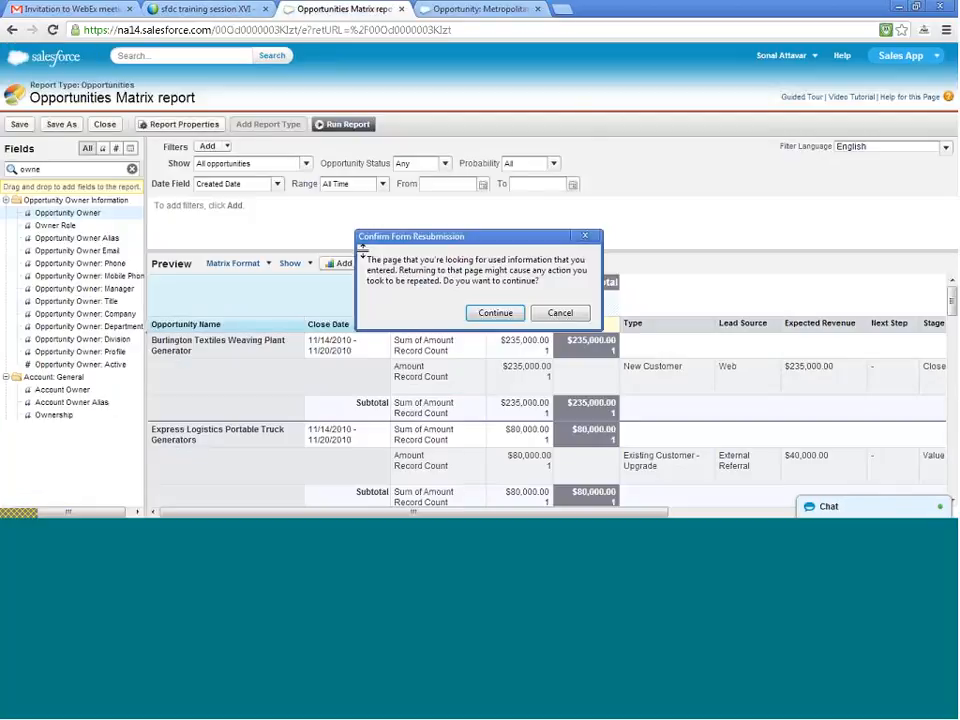
left_click(500, 314)
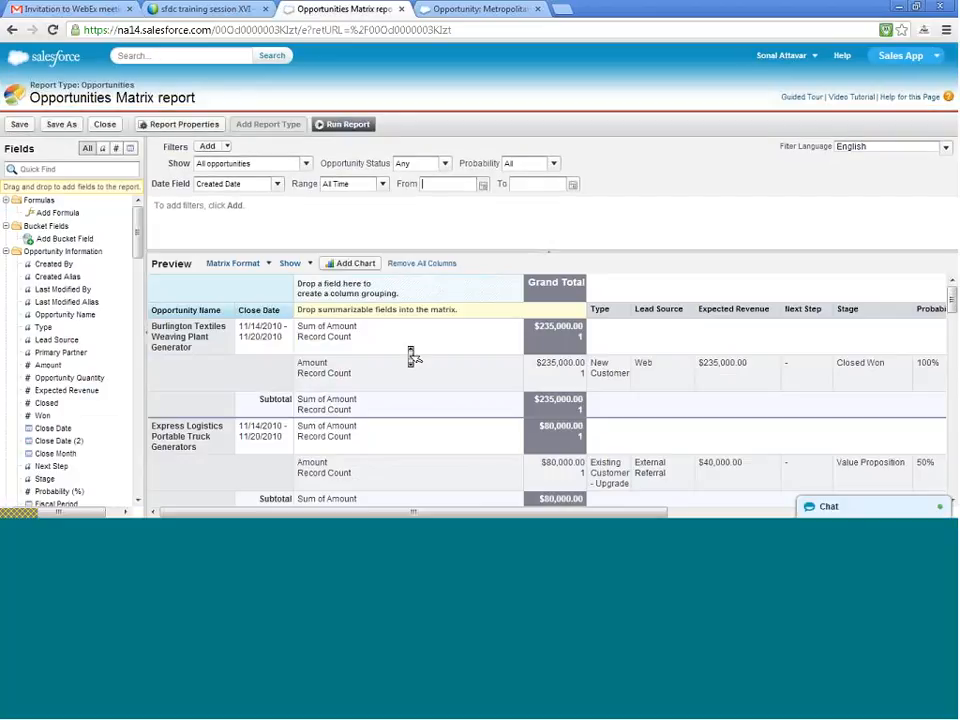
- Find the Opportunity Owner field by searching the fields for "op" and add it as the matrix column grouping
left_click(68, 170)
type("po")
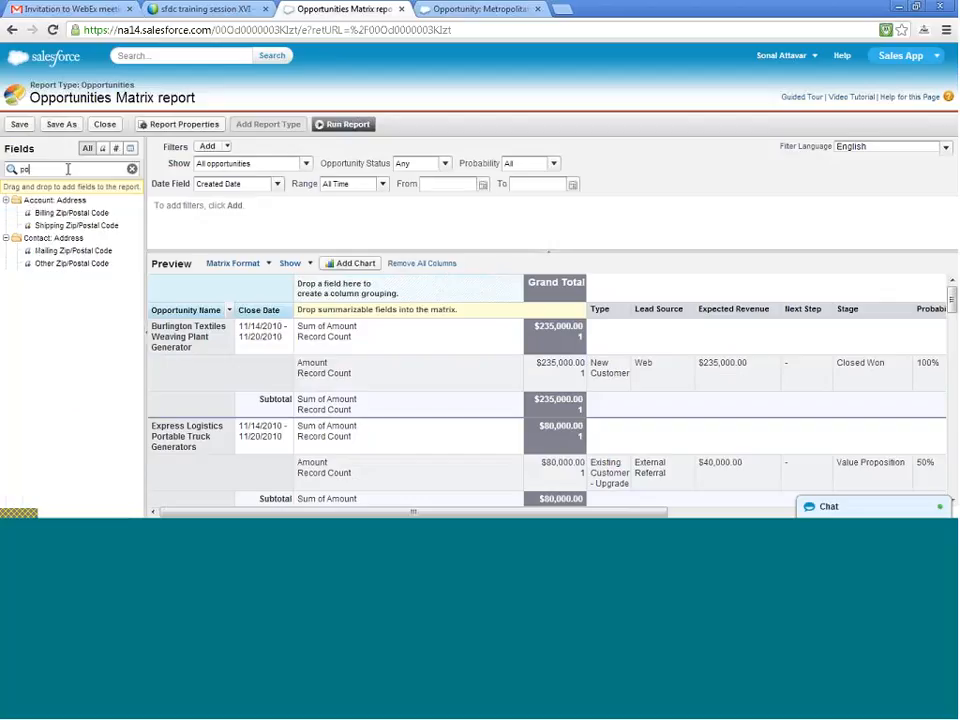
key("BackSpace")
type("p")
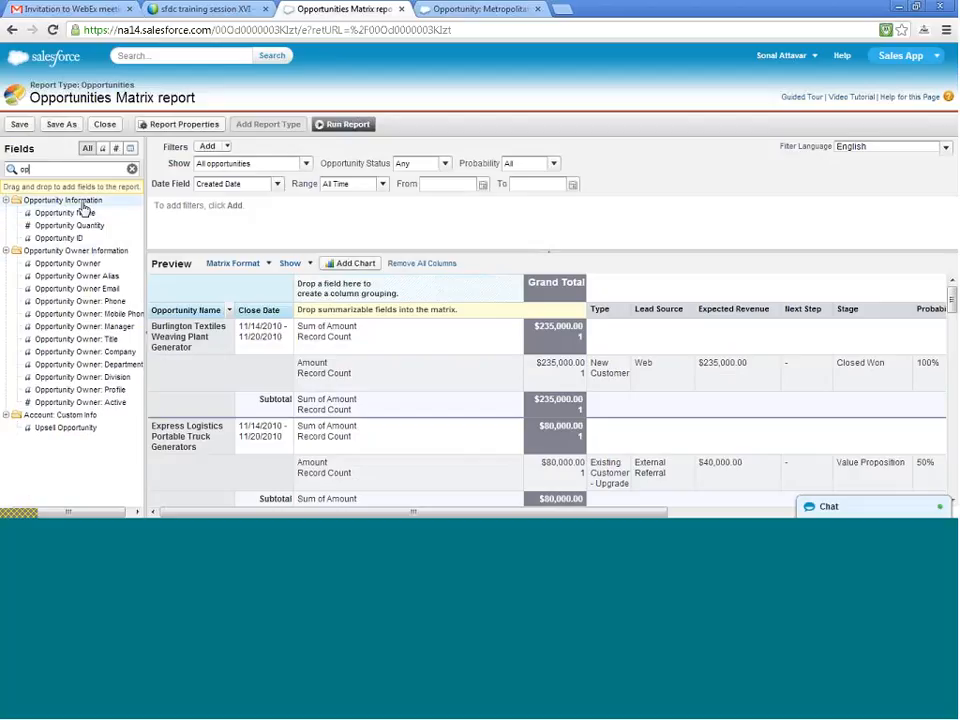
left_click_drag(79, 262, 385, 286)
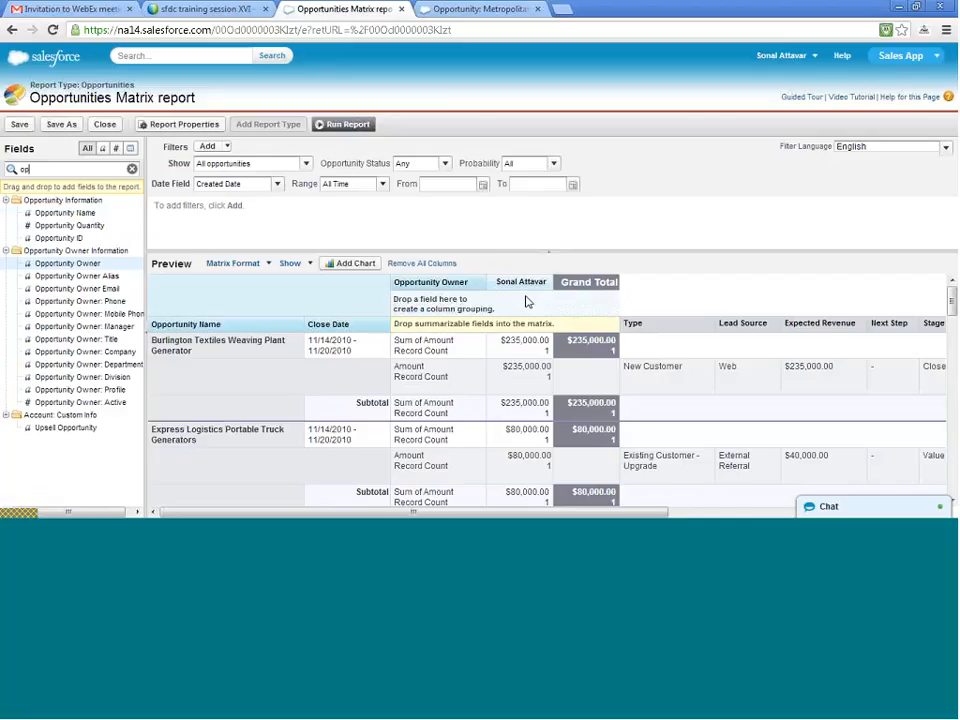
- Run the matrix report and examine the opportunity amounts and record counts for each owner
scroll(531, 306, "down", 2)
scroll(531, 308, "up", 1)
scroll(531, 306, "up", 1)
left_click(338, 131)
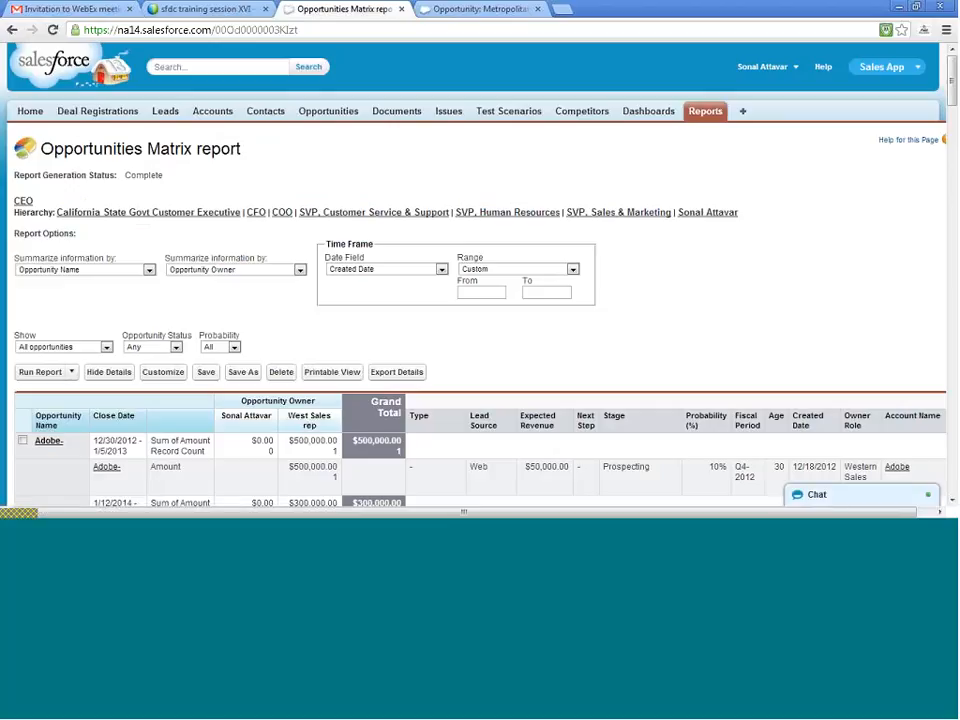
scroll(229, 257, "down", 3)
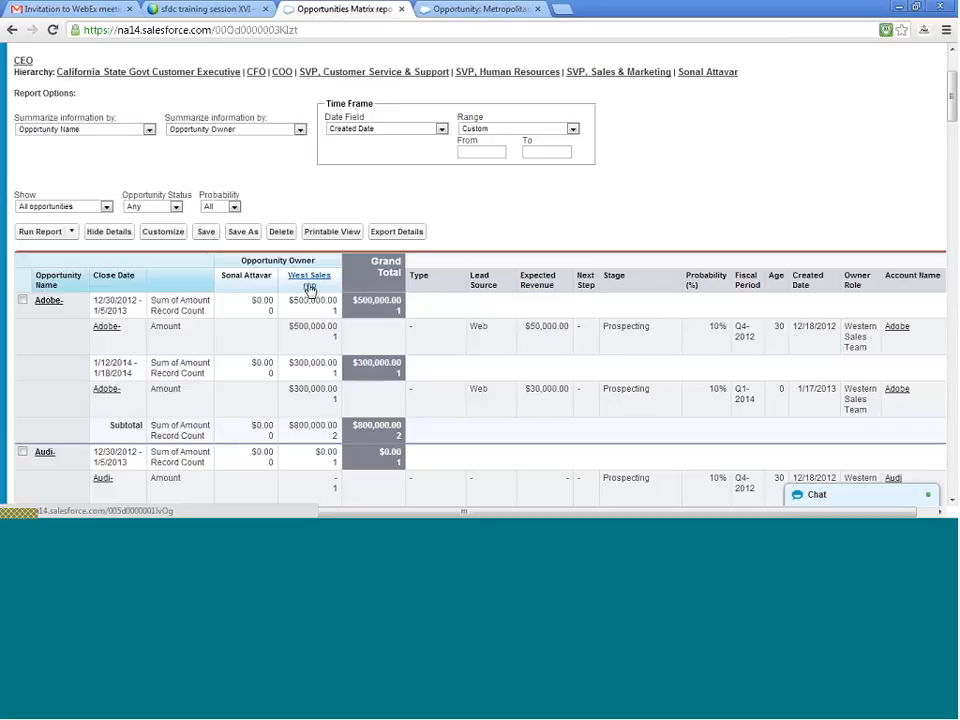
scroll(312, 313, "down", 4)
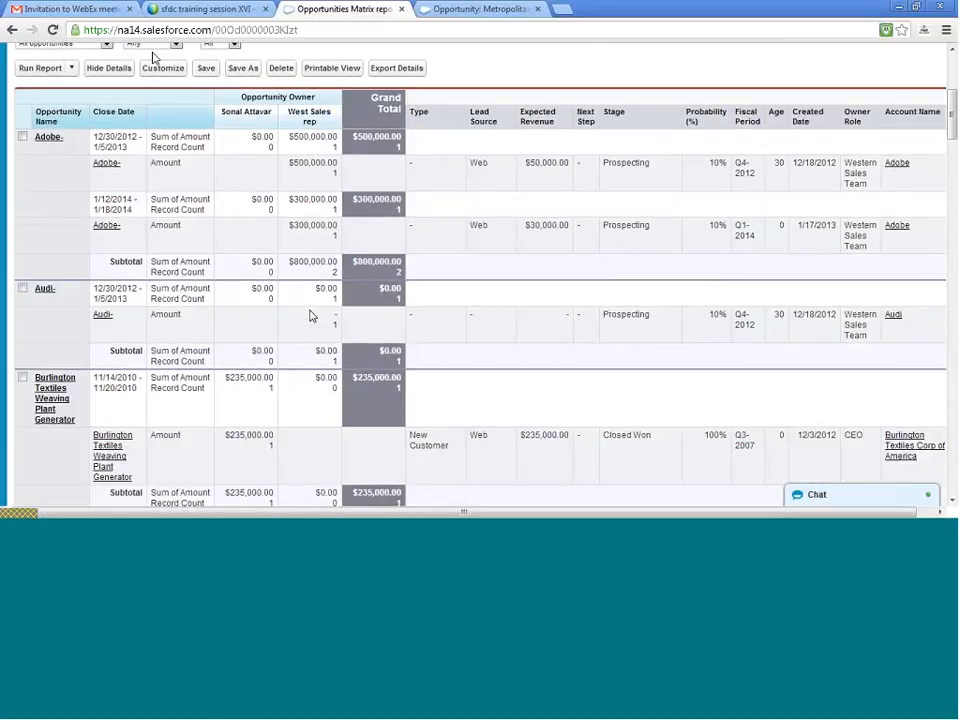
scroll(311, 315, "up", 5)
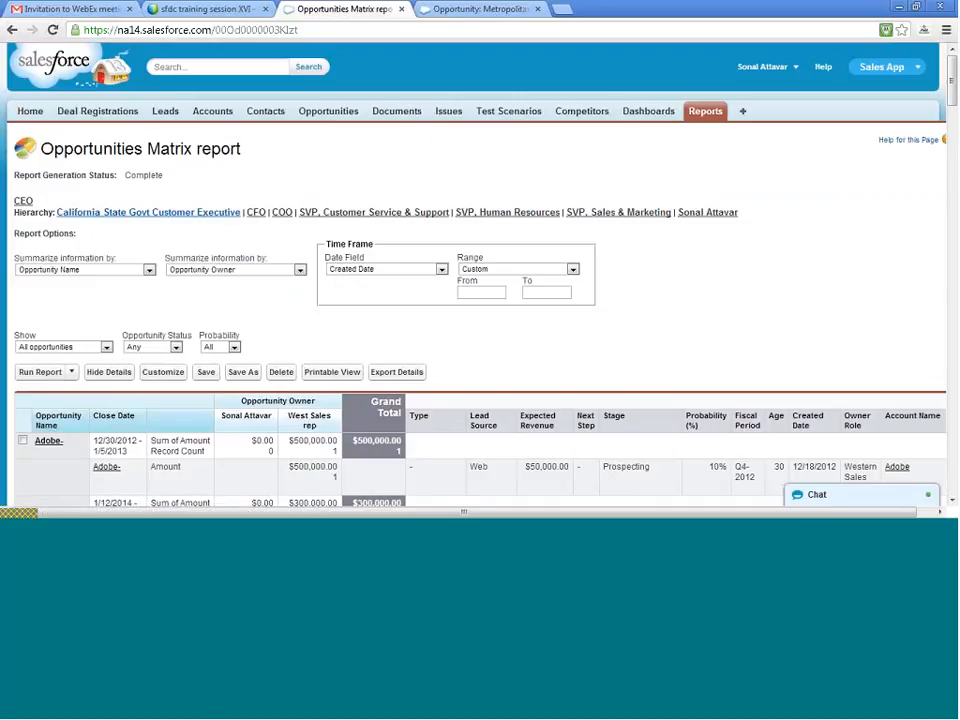
- Save the Opportunities Matrix report in the Unfiled Public Reports folder
left_click(207, 374)
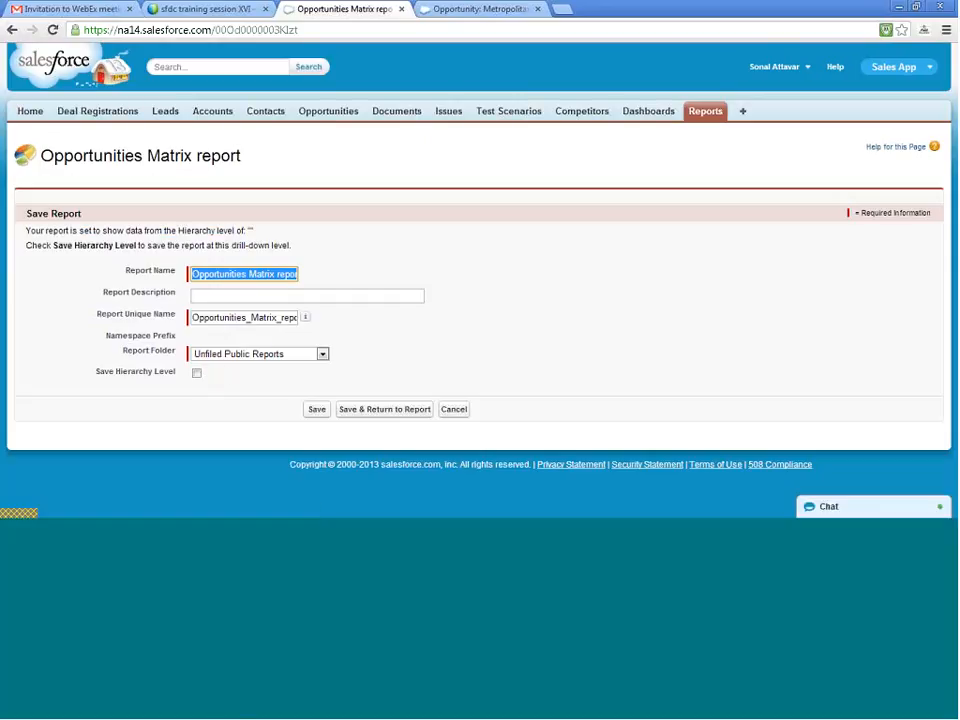
left_click(272, 357)
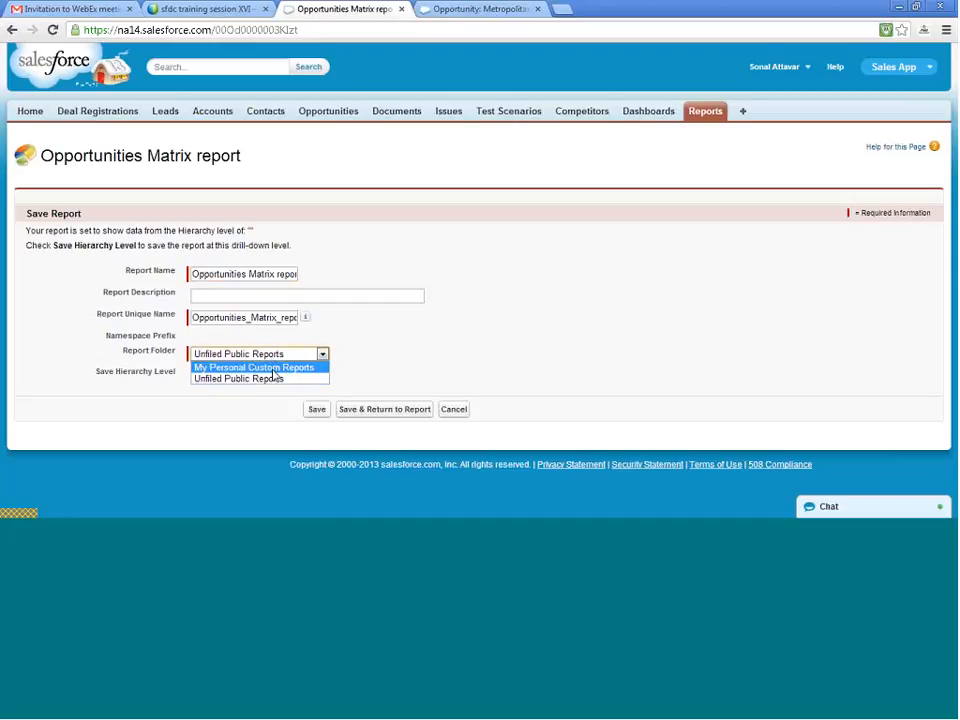
left_click(272, 369)
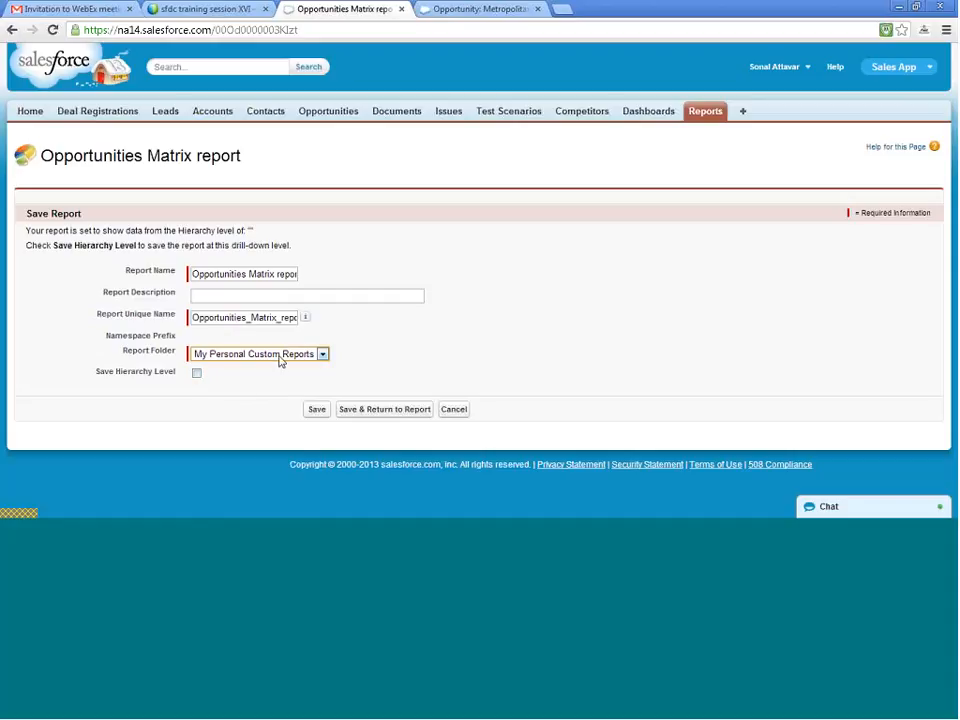
left_click(281, 358)
left_click(278, 380)
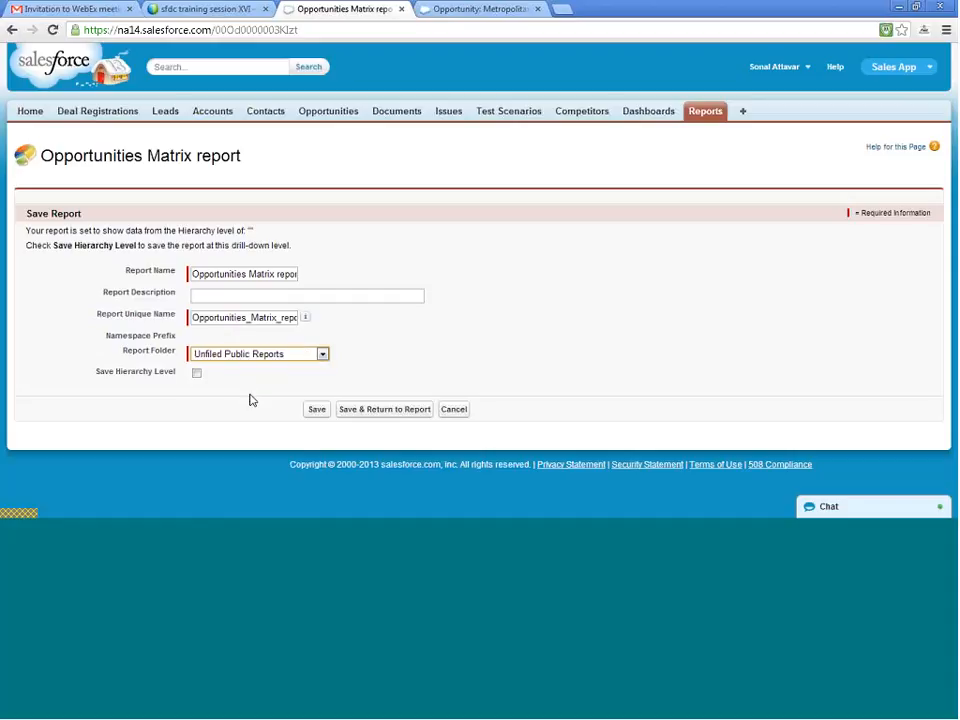
left_click(317, 416)
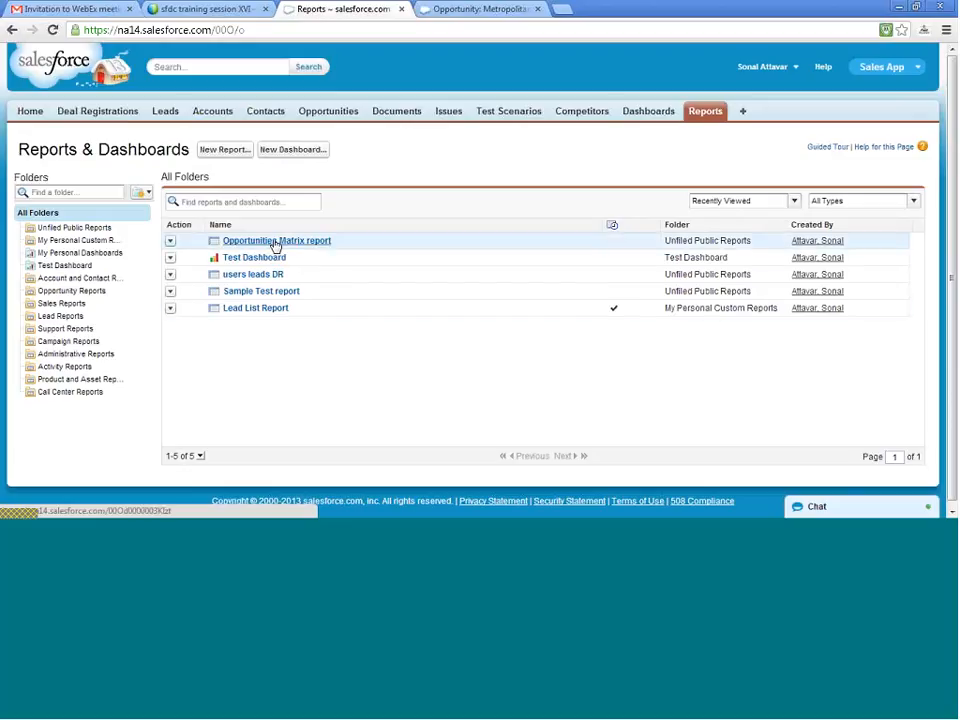
- Reopen the saved Opportunities Matrix report for editing and start adding a chart to it
left_click(170, 242)
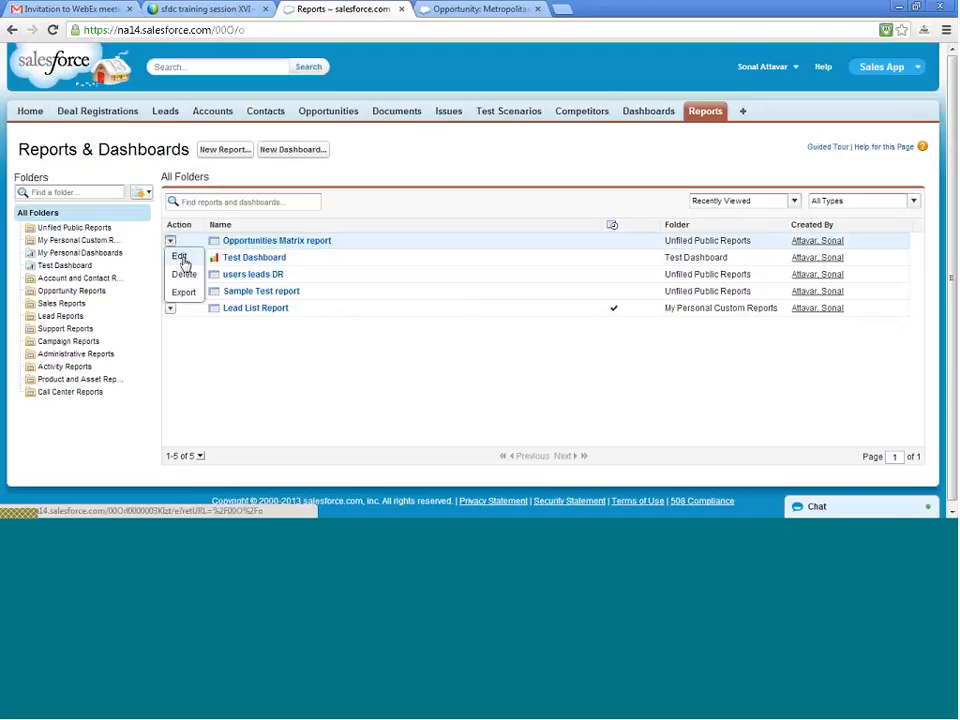
left_click(181, 259)
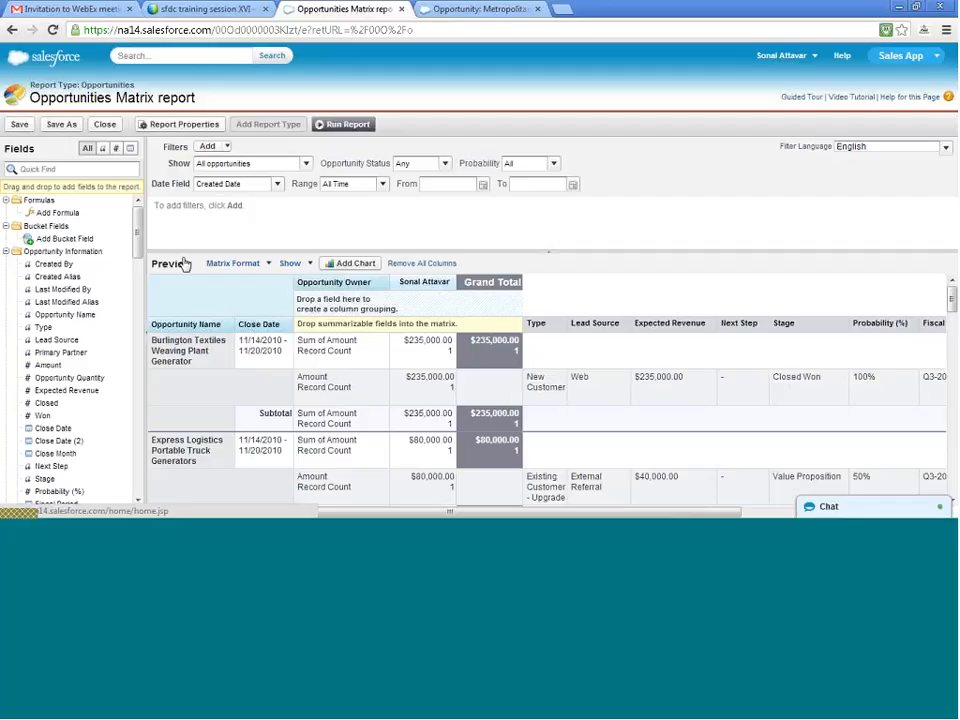
left_click(350, 264)
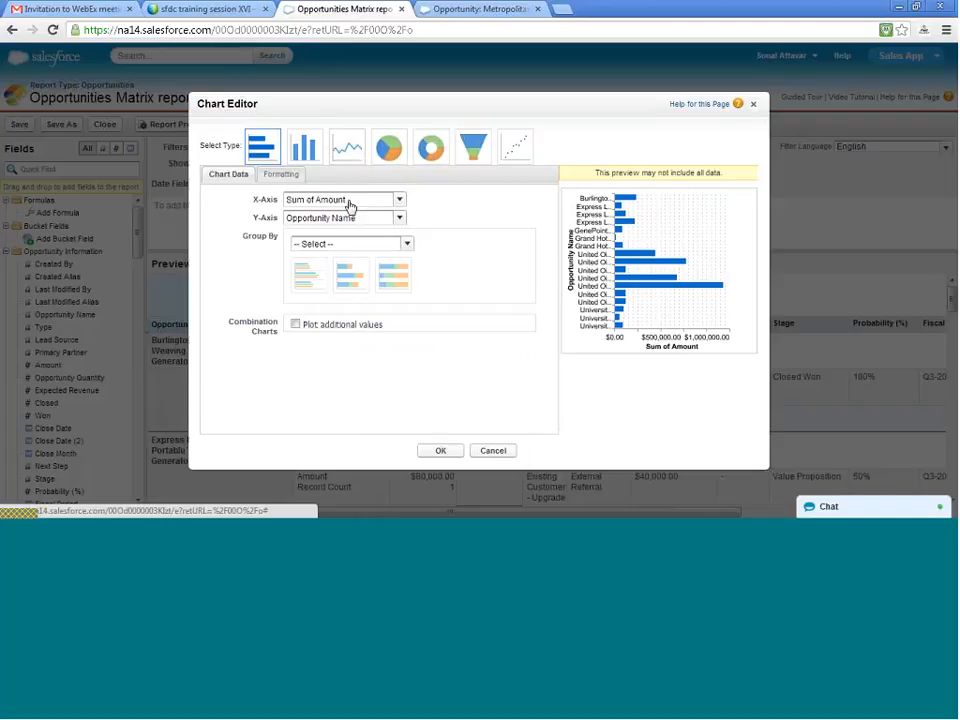
- Try a horizontal bar chart of Sum of Amount by Opportunity Name, grouped by Opportunity Owner with stacked bars
left_click(349, 203)
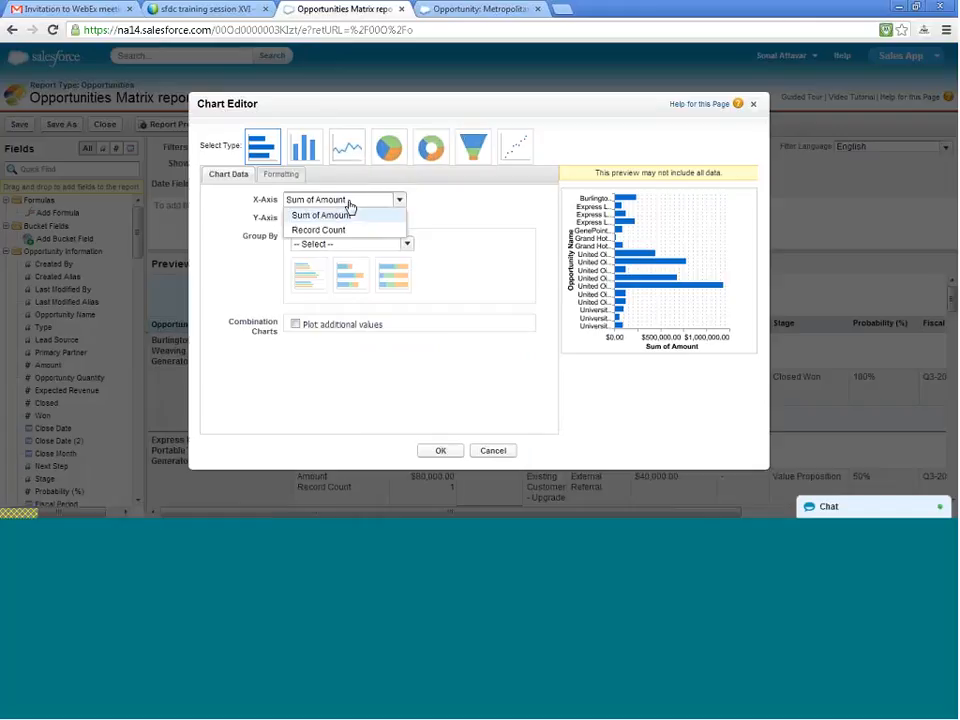
left_click(447, 214)
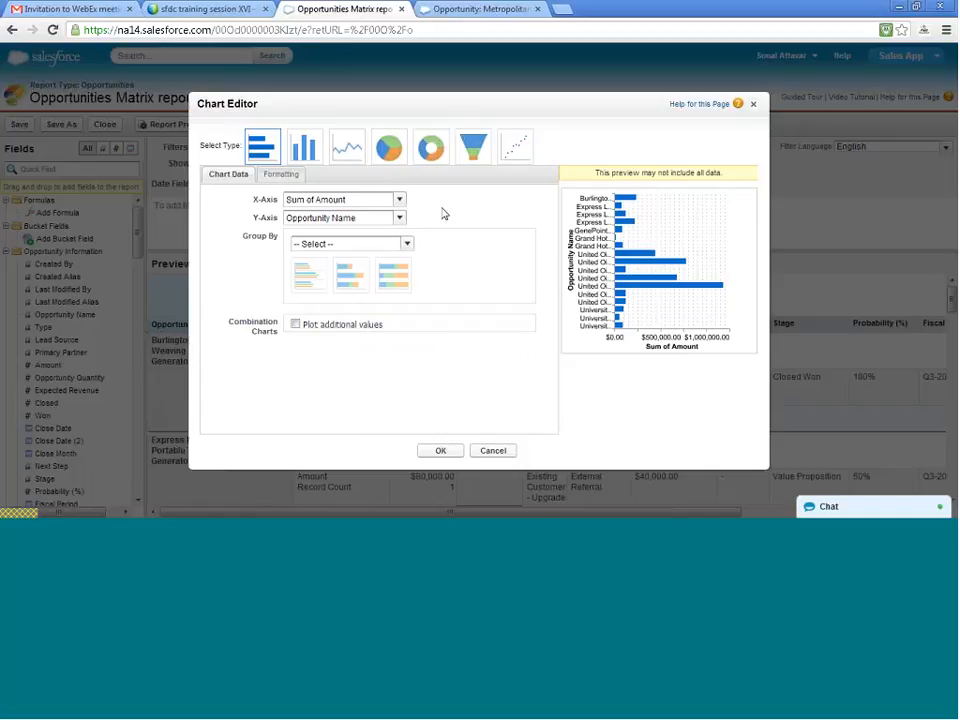
left_click(376, 219)
left_click(376, 220)
left_click(373, 249)
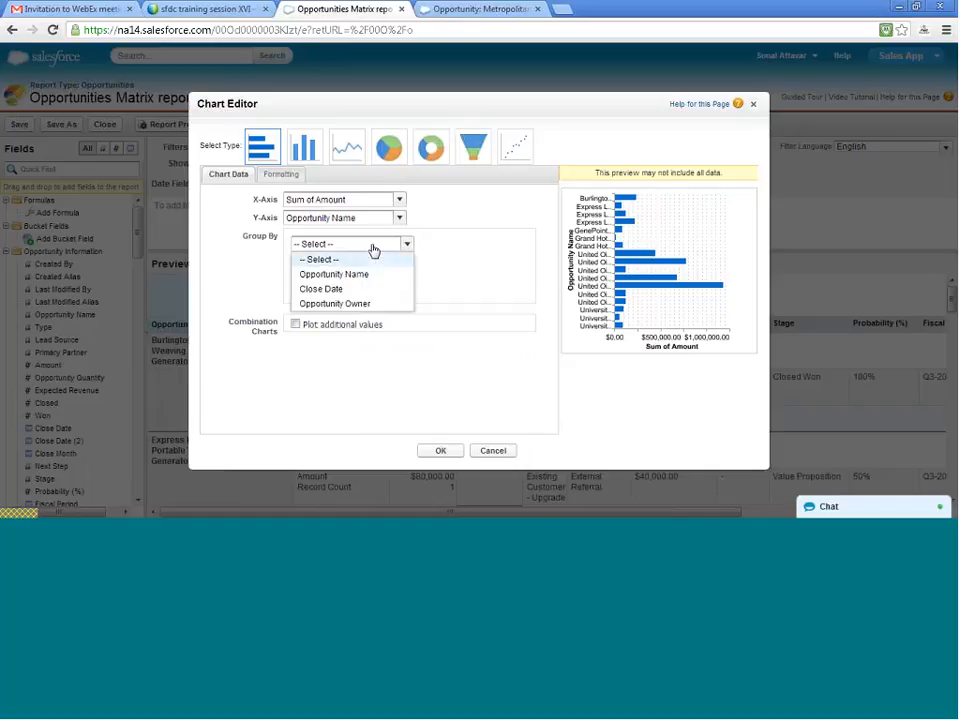
left_click(362, 304)
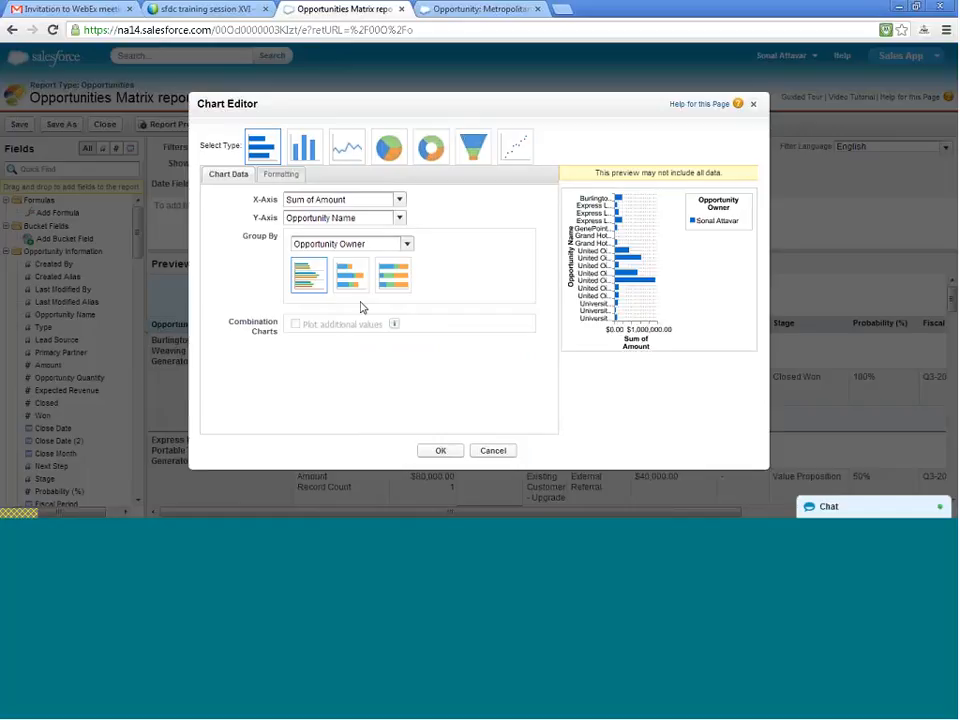
left_click(355, 283)
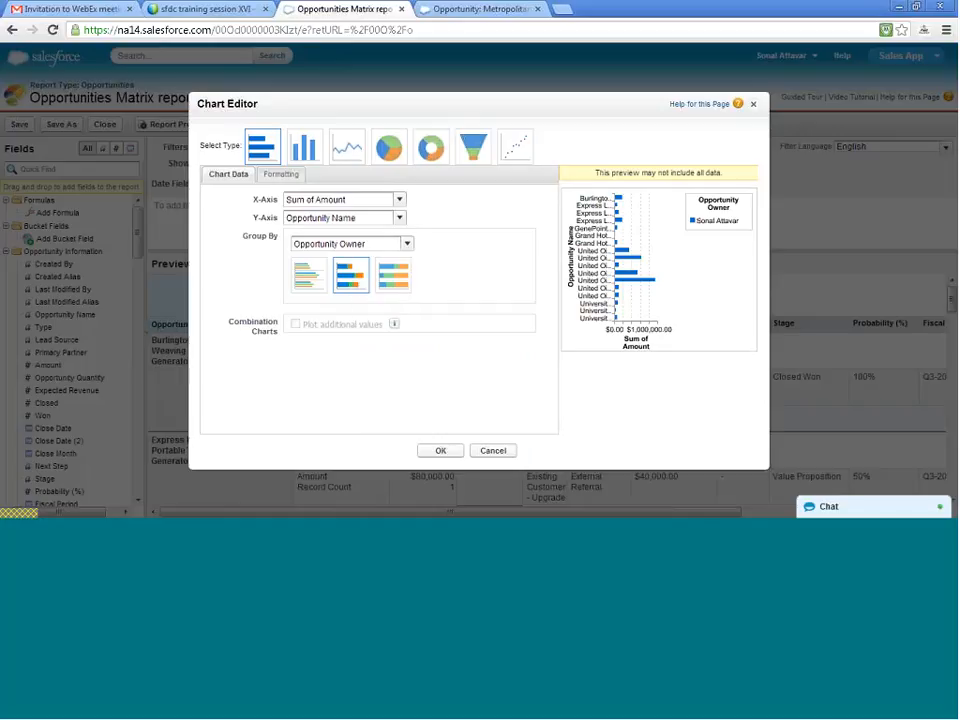
- Change the chart to vertical columns, grouped by Opportunity Owner and stacked
left_click(306, 150)
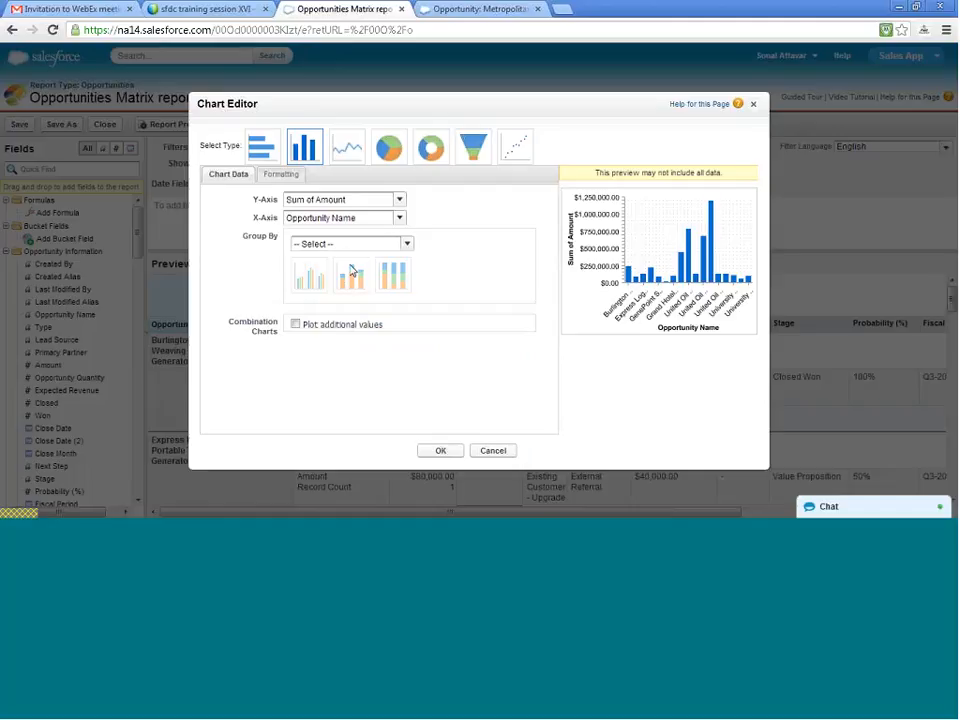
left_click(352, 246)
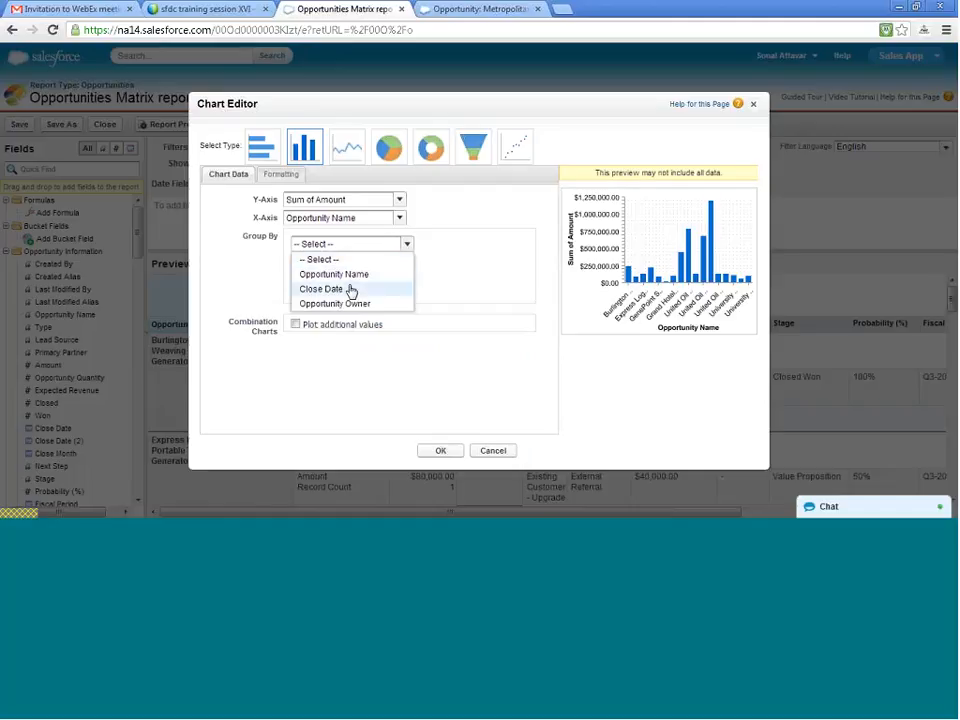
left_click(349, 304)
left_click(349, 285)
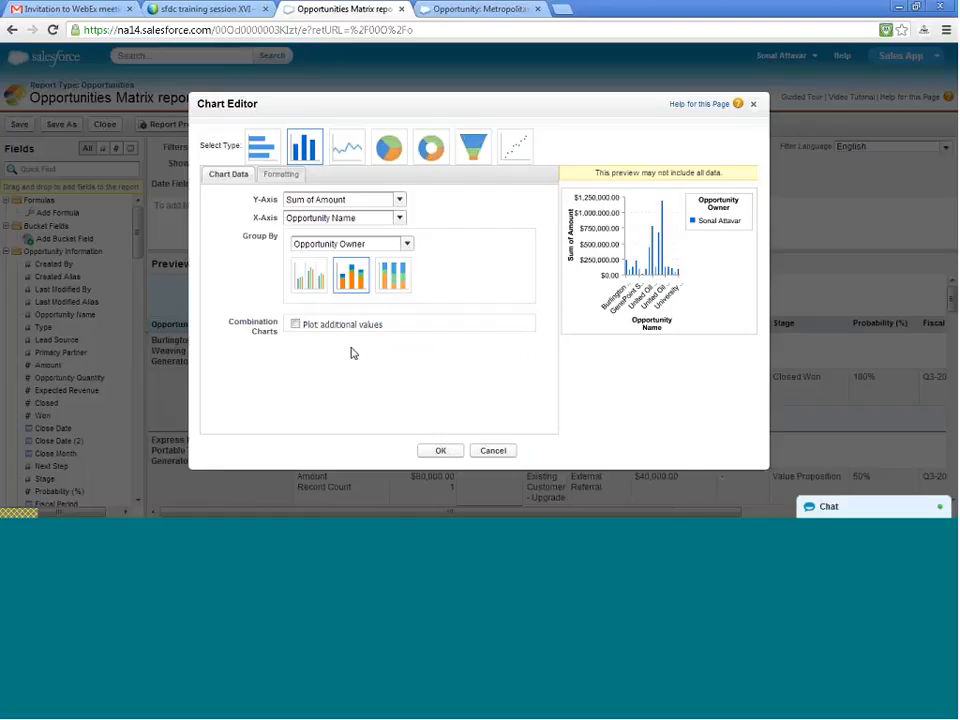
- Turn on plotting of additional values for the column chart and check the available value and grouping options
left_click(296, 325)
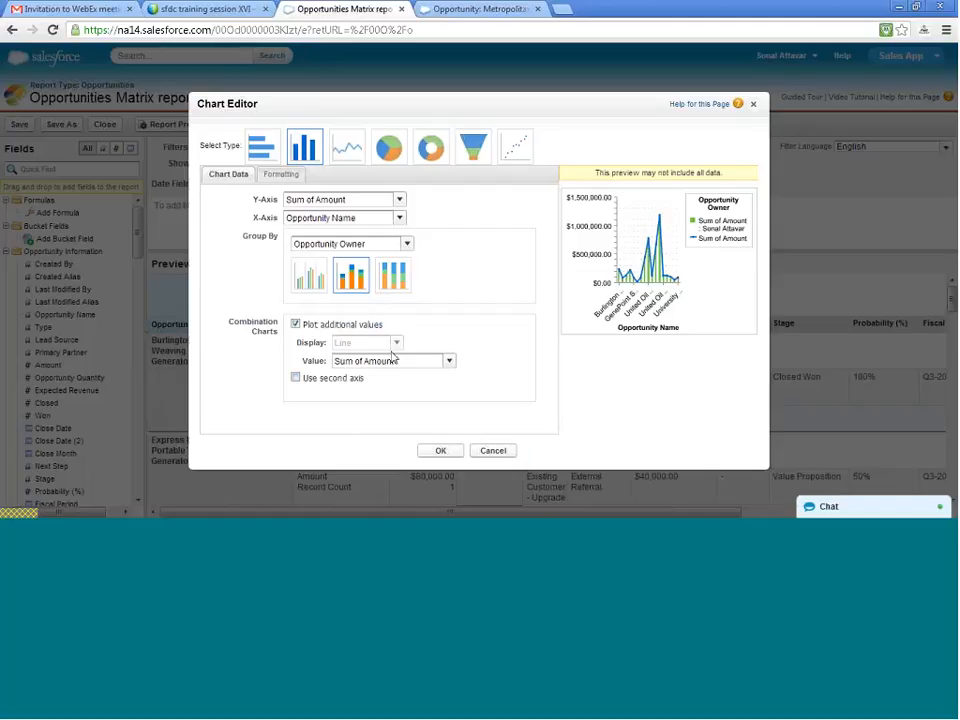
left_click(392, 362)
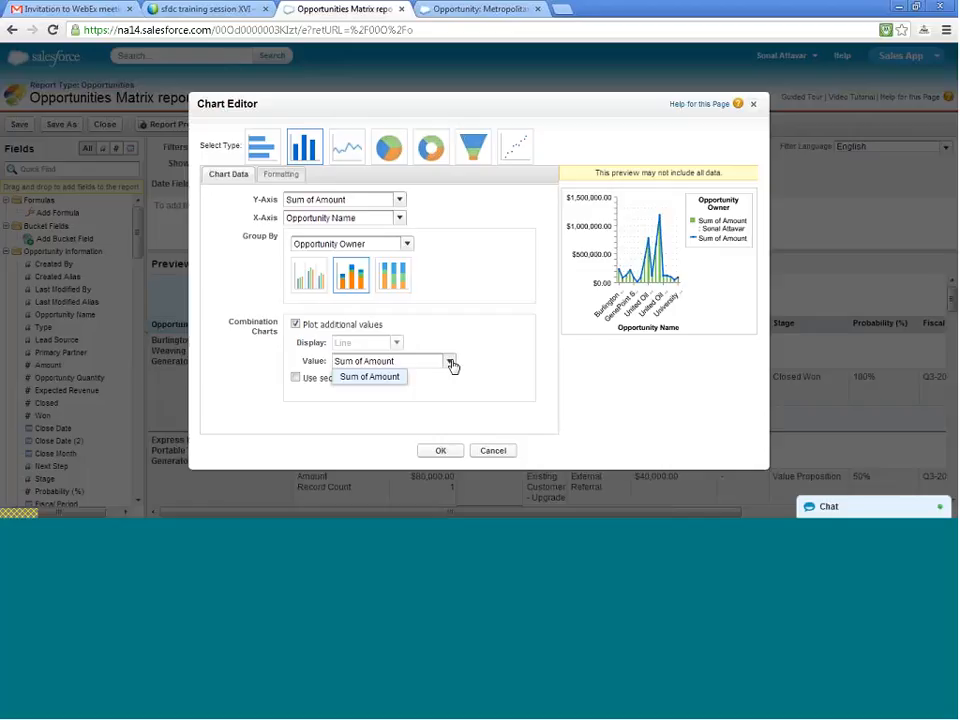
left_click(450, 362)
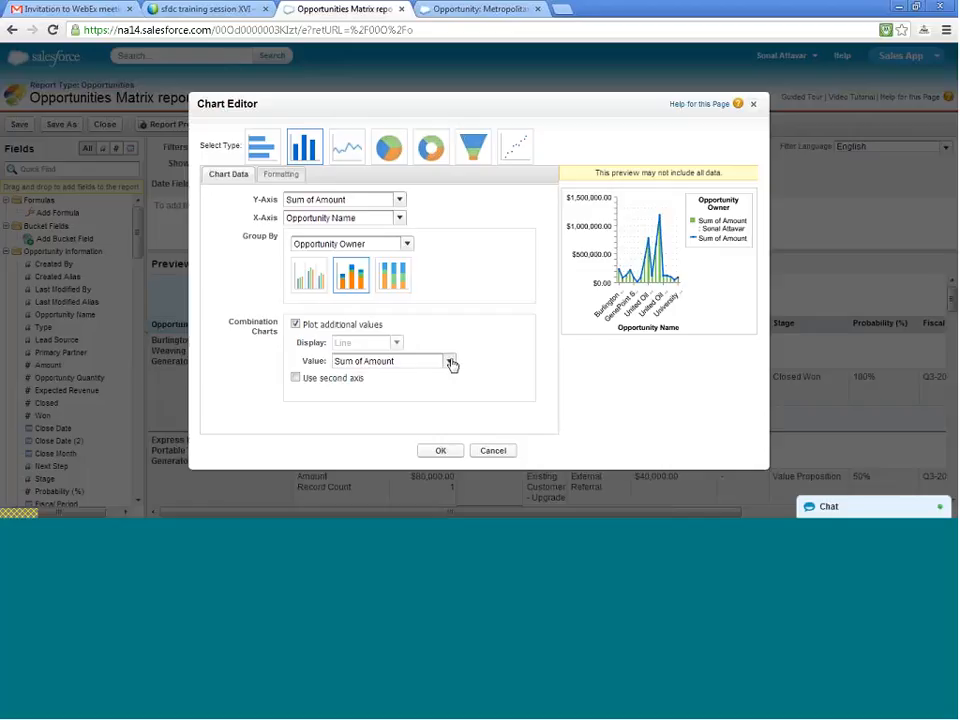
left_click(379, 244)
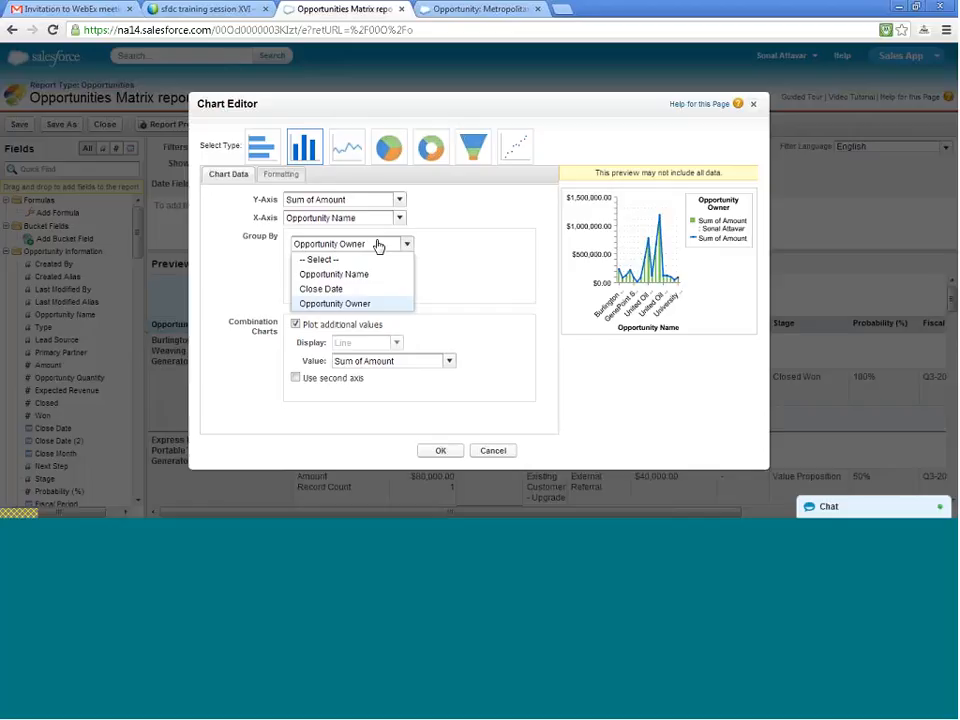
left_click(379, 244)
- Set the chart's Y-axis to Record Count and plot Sum of Amount as the additional value on a second axis
left_click(365, 200)
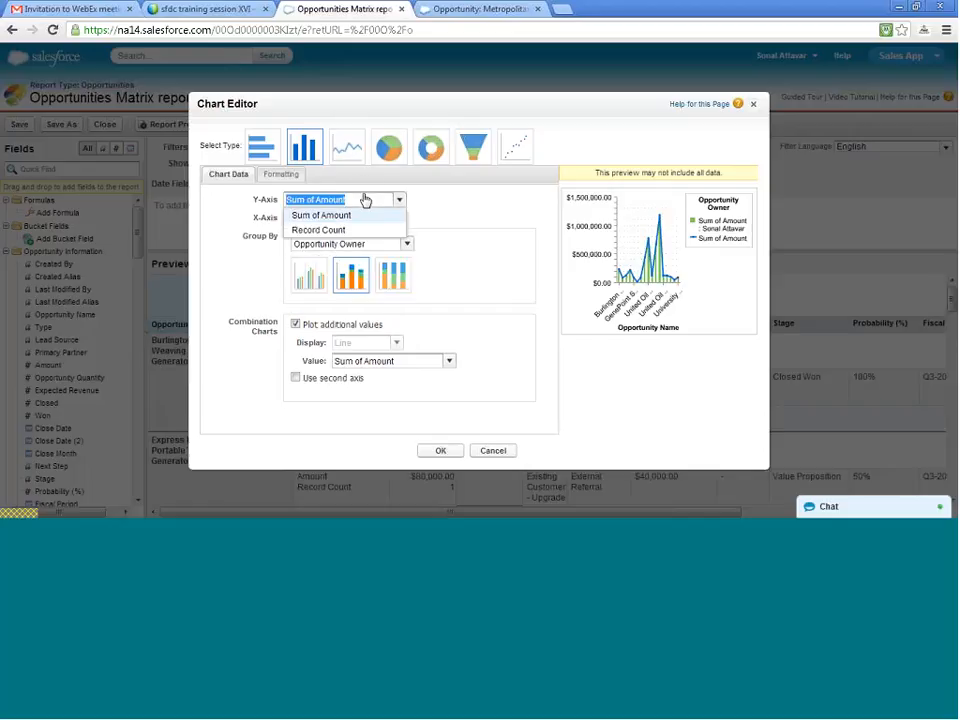
left_click(364, 229)
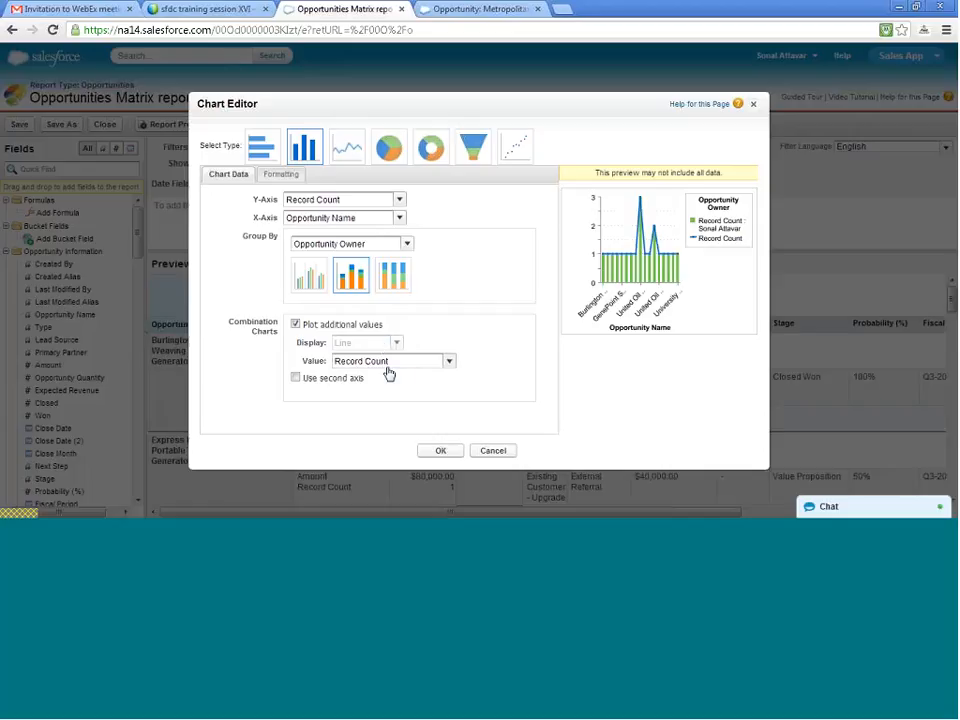
left_click(322, 381)
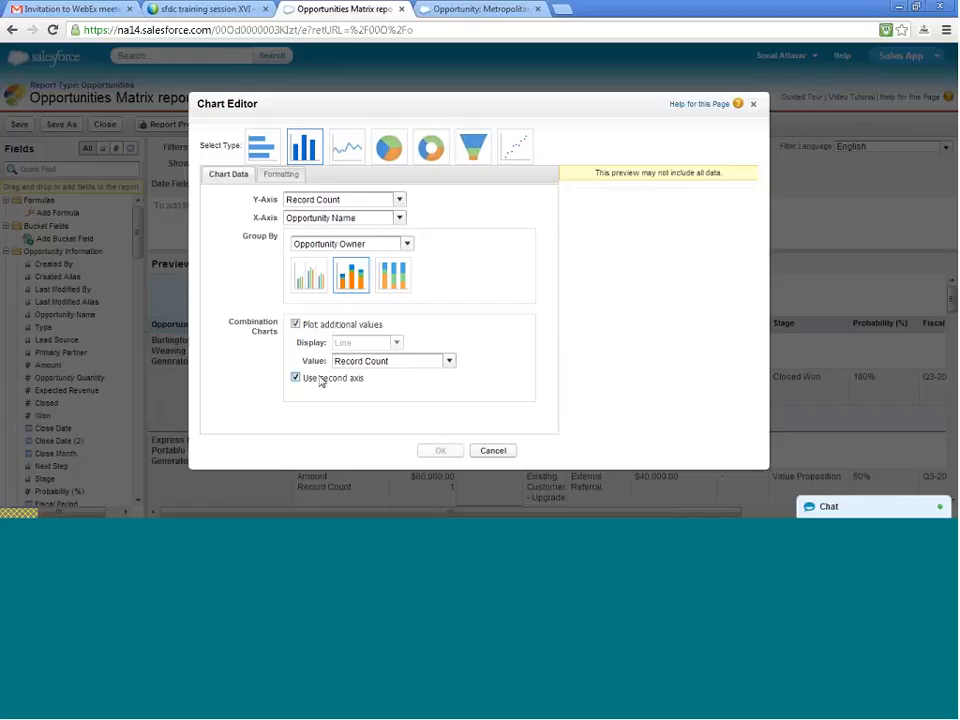
left_click(409, 363)
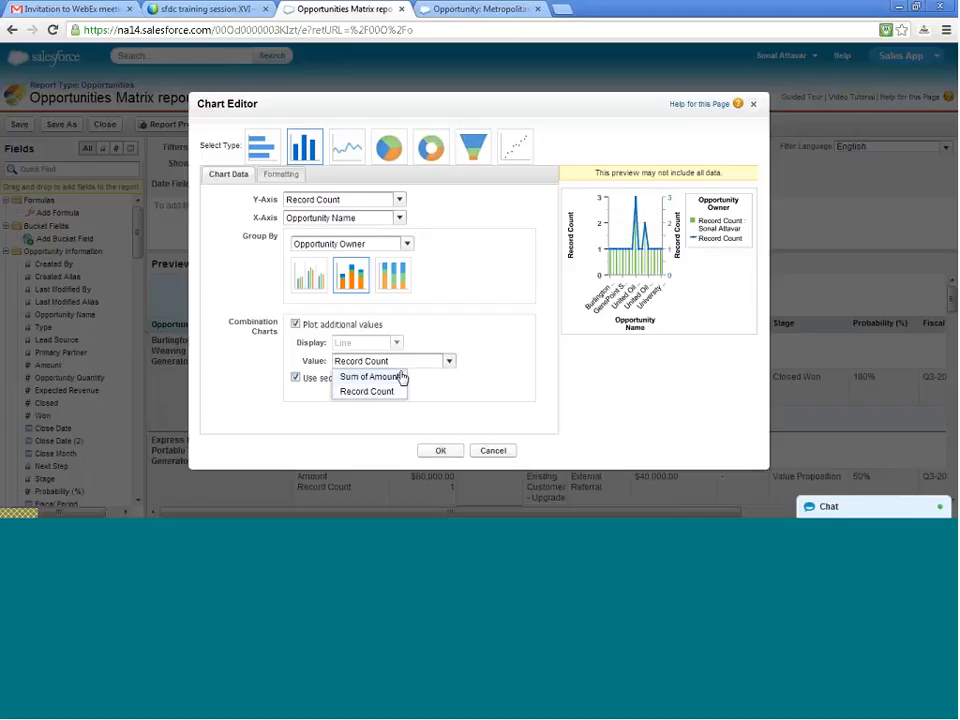
left_click(388, 378)
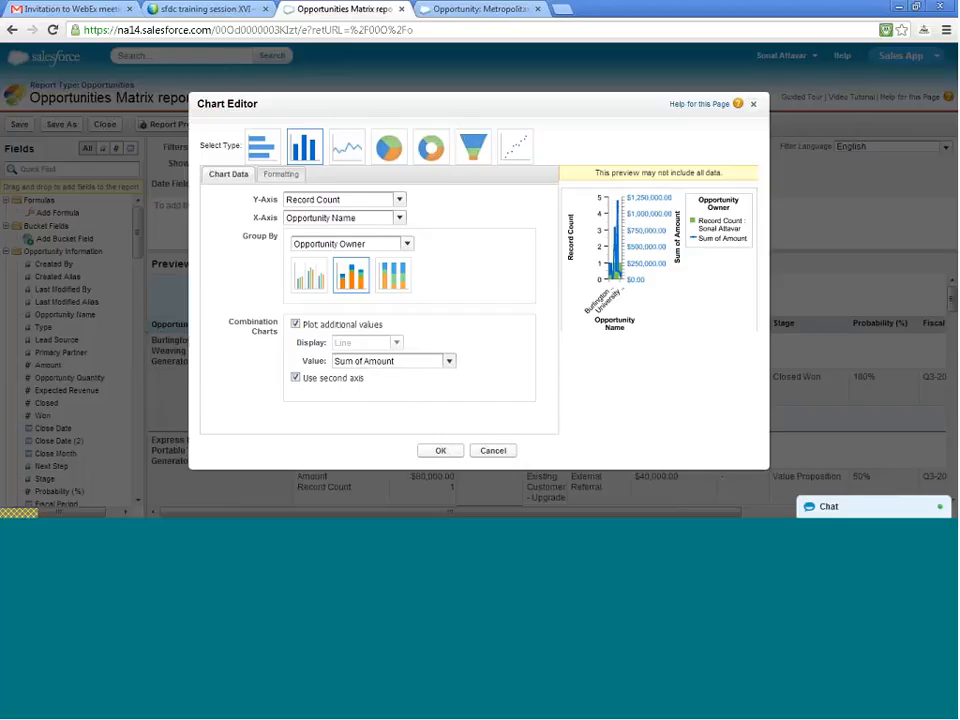
- Try Sum of Amount as the chart's Y-axis value and switch it back to Record Count
left_click(364, 199)
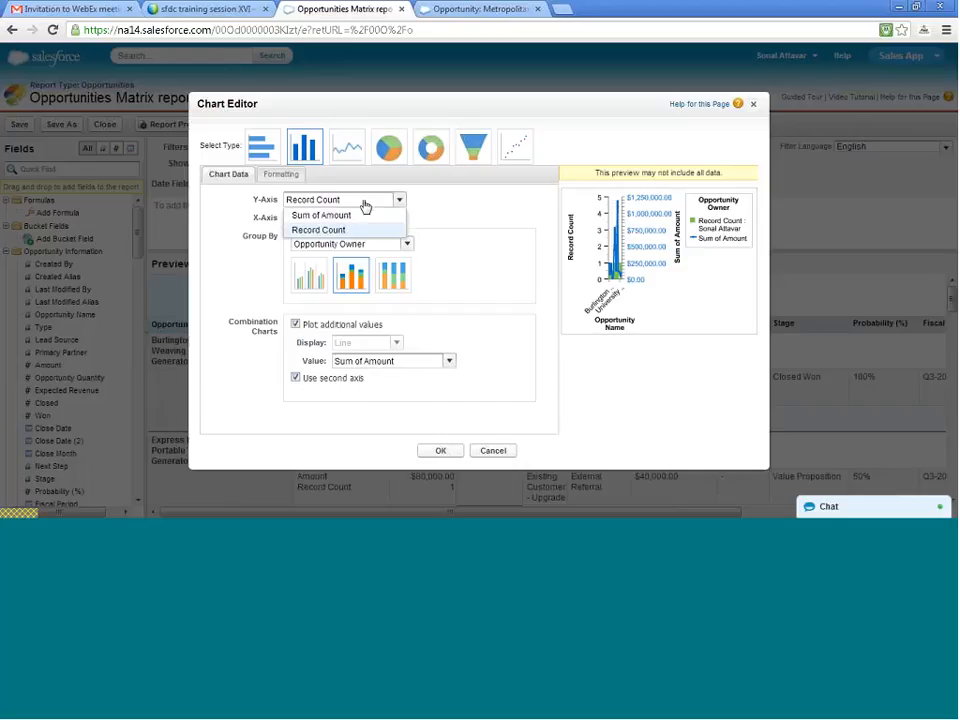
left_click(364, 216)
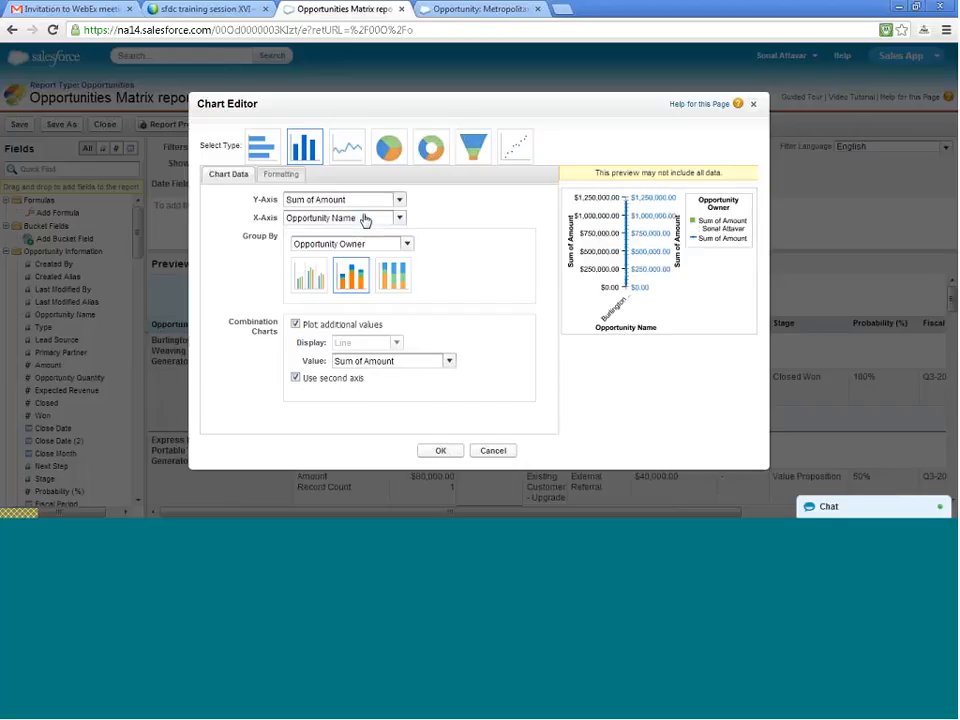
left_click(360, 199)
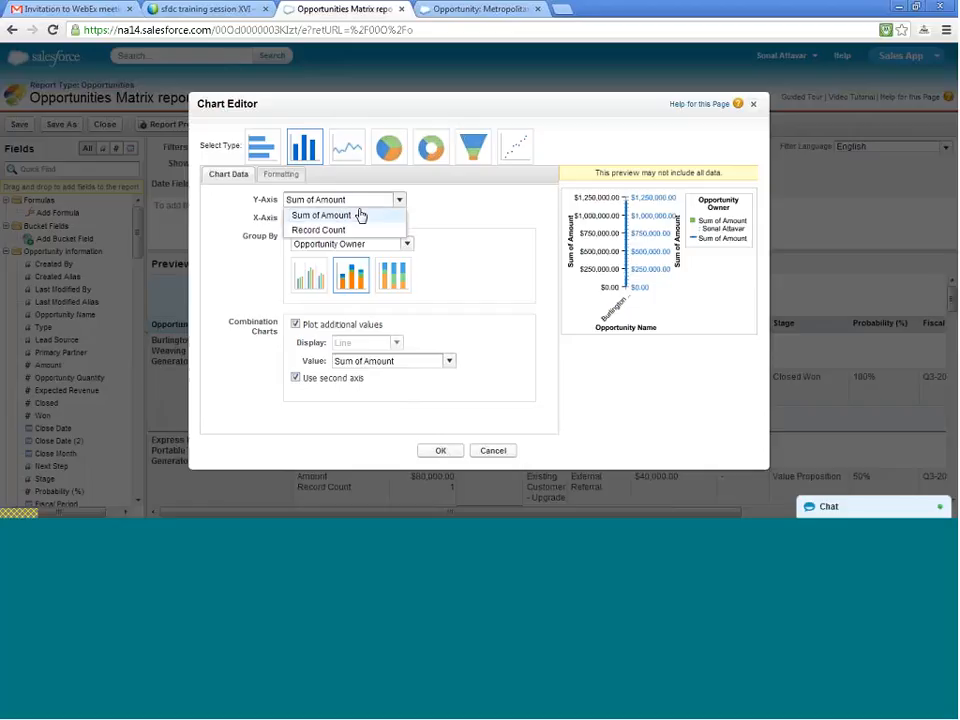
left_click(361, 231)
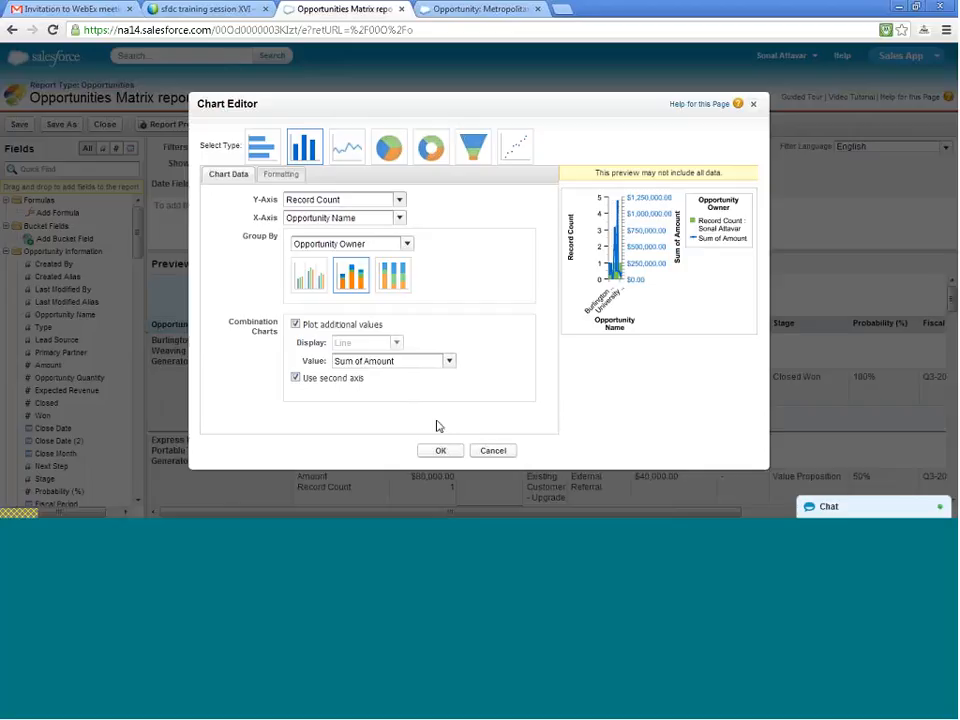
- Enable hover data labels, hide the axis labels, and apply the combination chart to the report
left_click(281, 175)
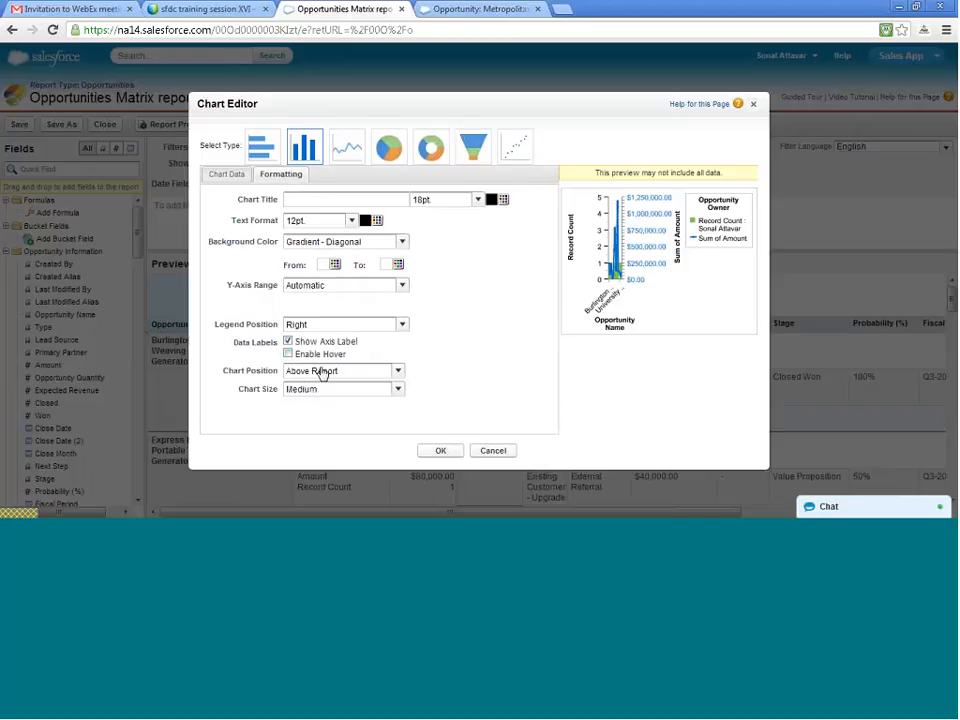
left_click(288, 354)
left_click(289, 342)
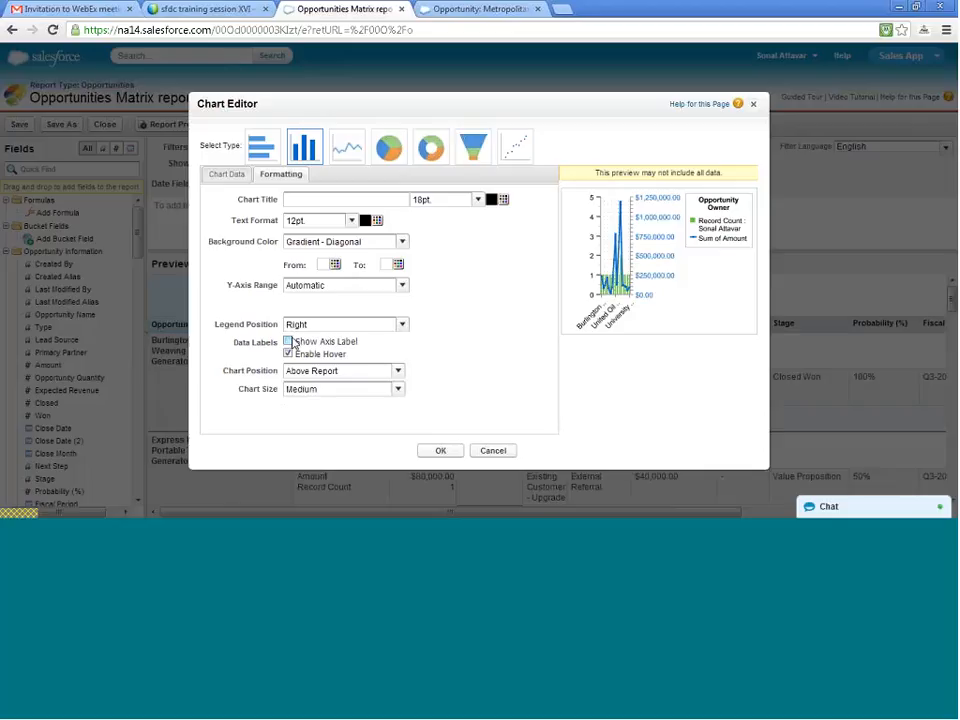
left_click(442, 451)
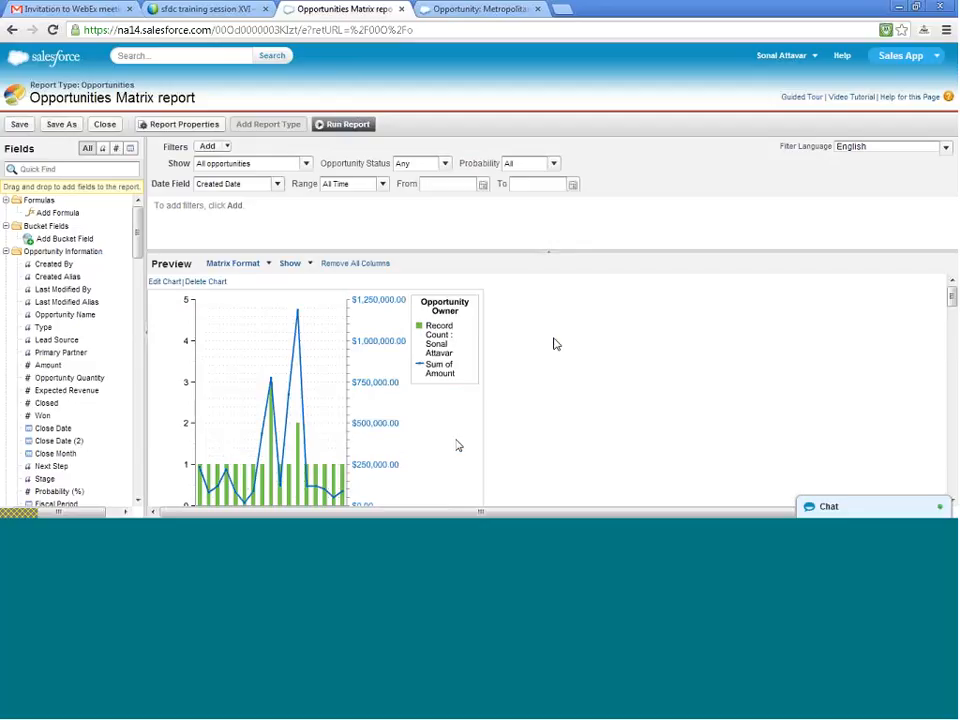
scroll(555, 343, "down", 5)
scroll(557, 345, "up", 3)
scroll(557, 347, "up", 3)
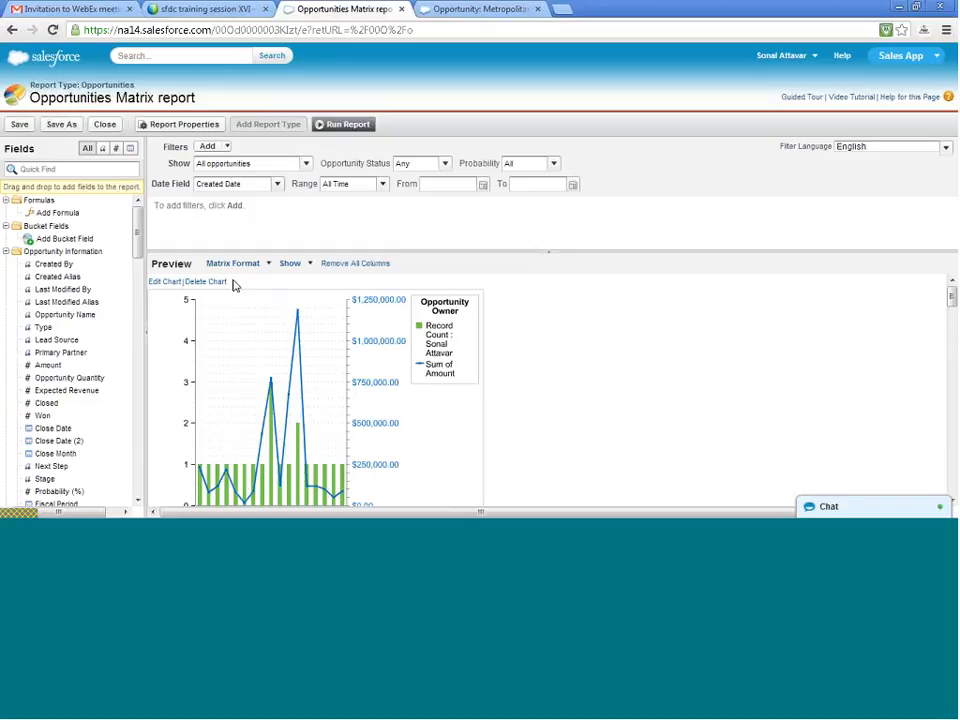
- Set the report chart's legend position to Bottom, apply the change, and save the Opportunities Matrix report
left_click(165, 283)
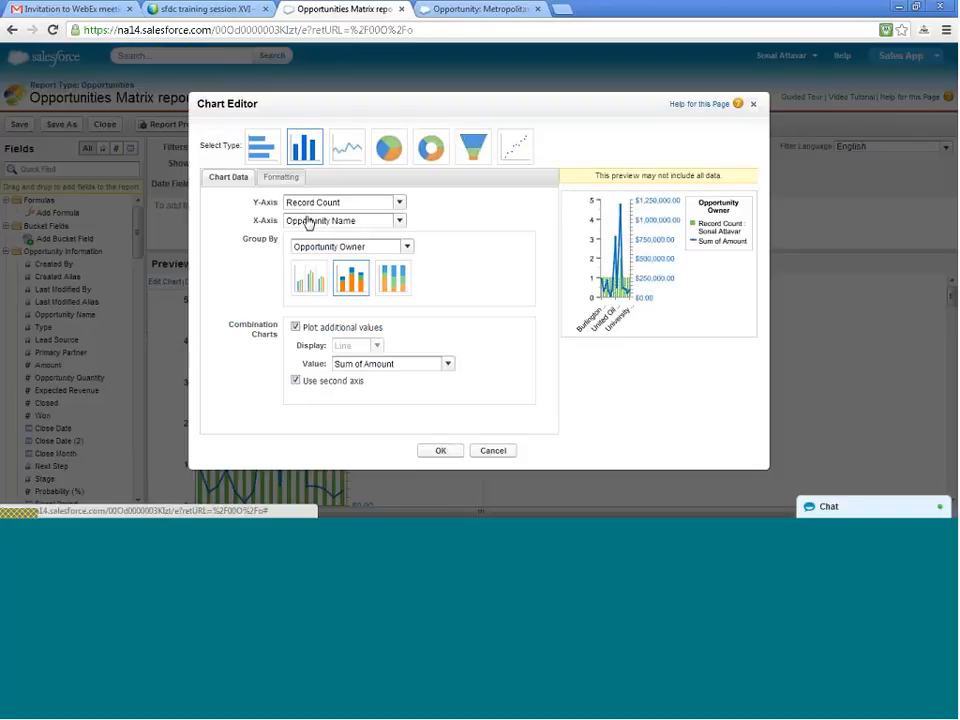
left_click(272, 180)
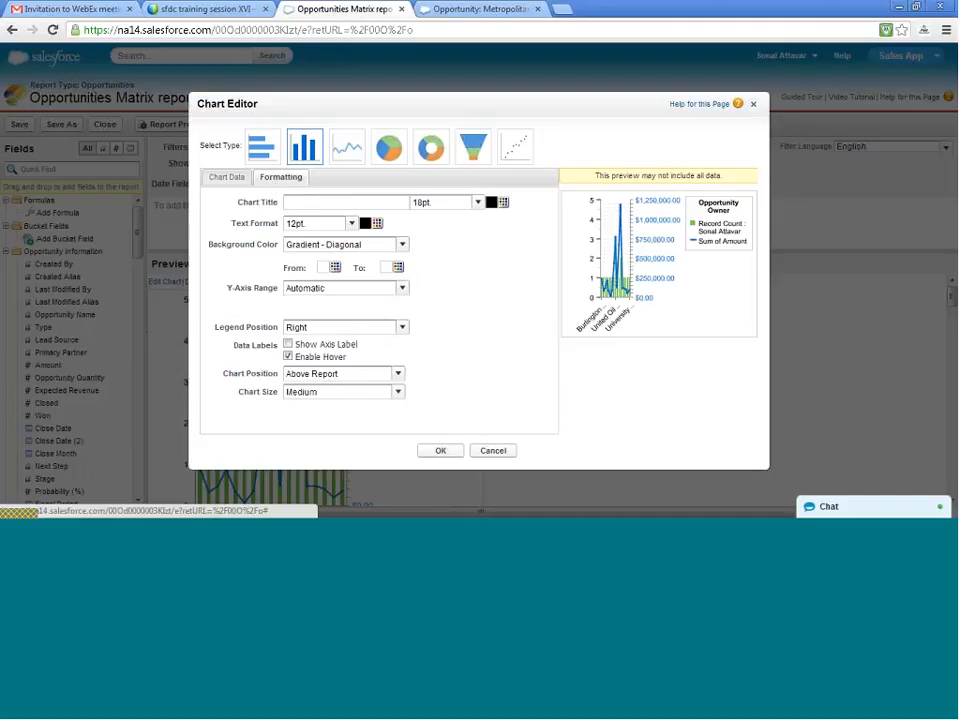
left_click(360, 334)
left_click(356, 363)
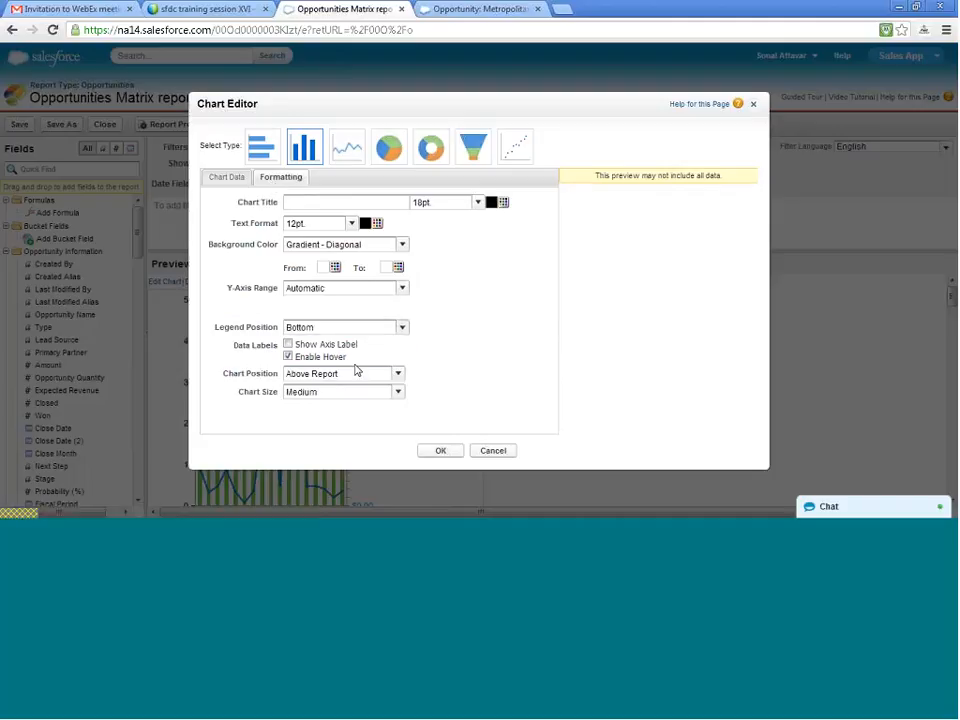
left_click(445, 452)
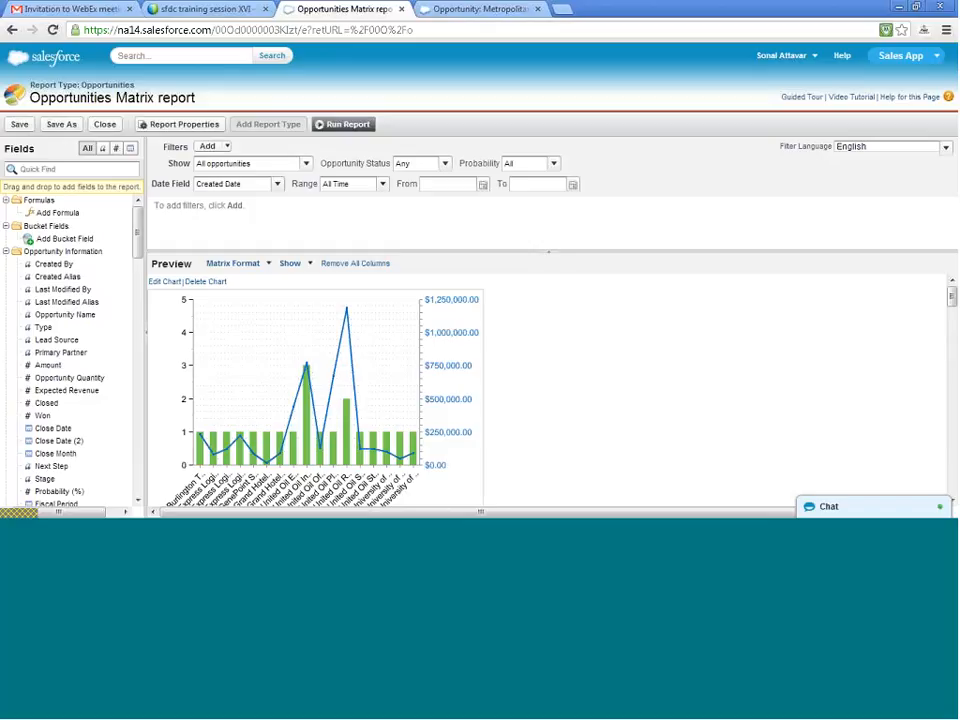
left_click(19, 124)
scroll(487, 362, "down", 3)
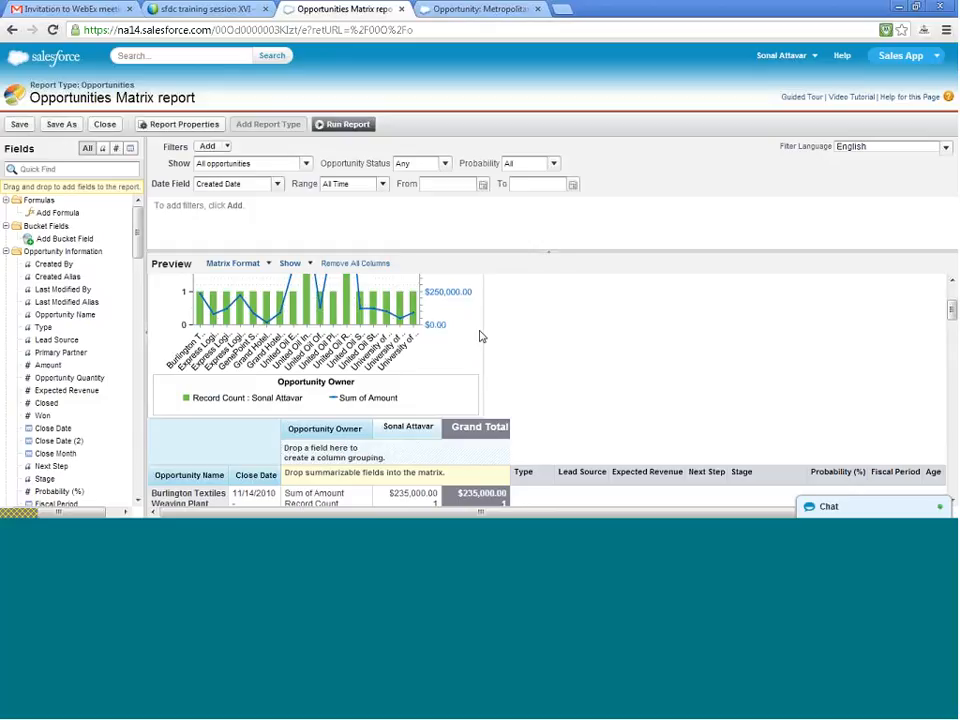
- Switch to the opportunity record's browser tab, go to the dashboard list, and create a new dashboard
left_click(478, 9)
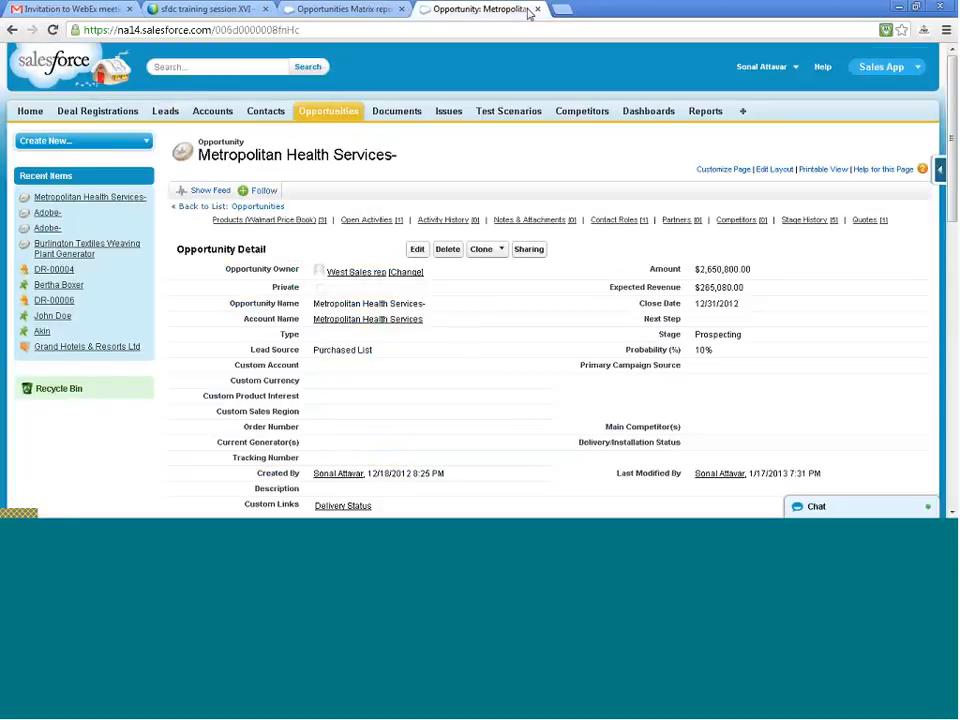
left_click(659, 114)
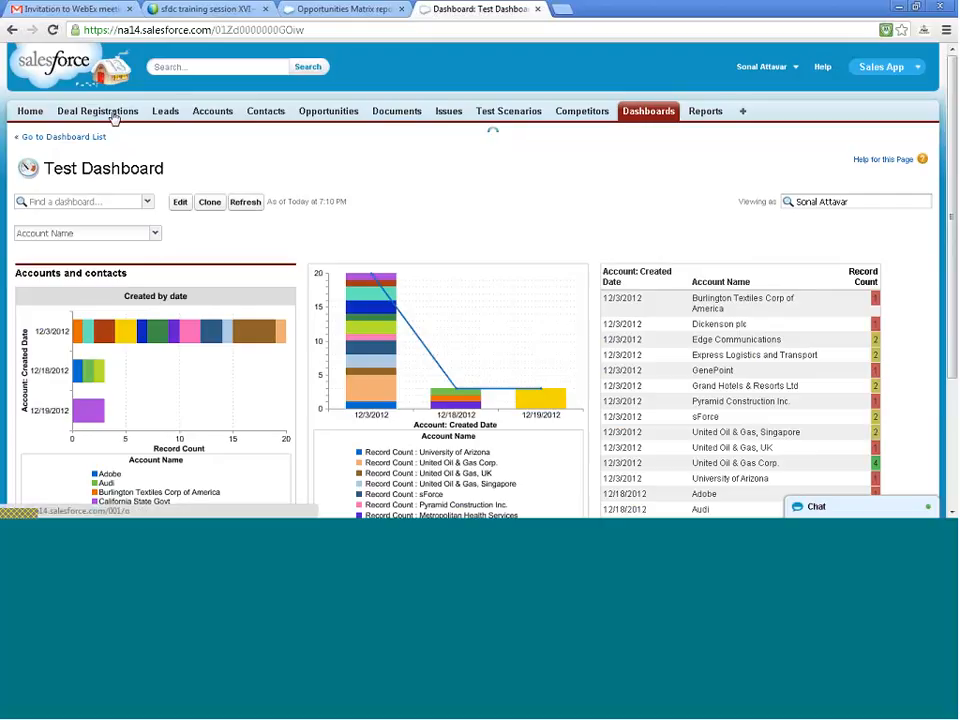
left_click(78, 138)
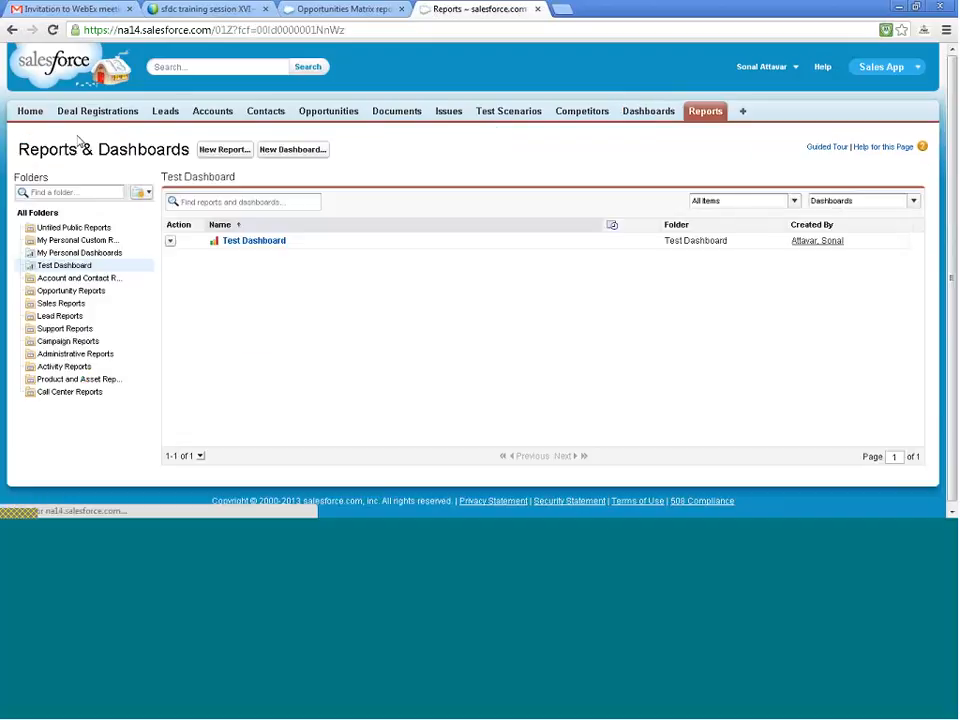
left_click(292, 150)
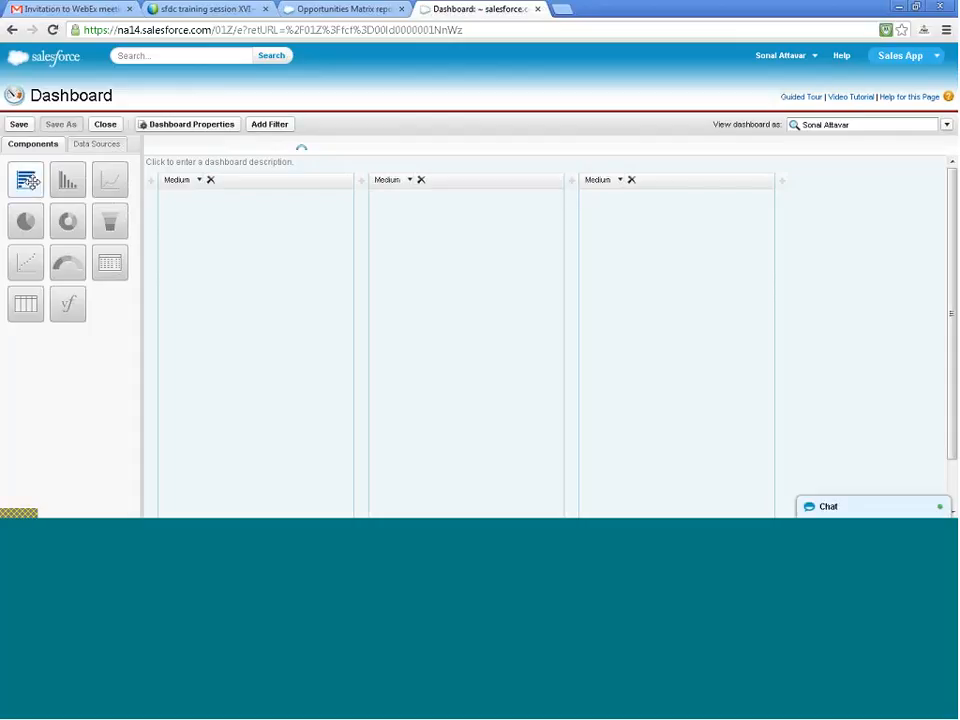
- Add a vertical bar chart component to the first dashboard column, with the public Opportunities Matrix report as its data source
left_click_drag(28, 180, 244, 268)
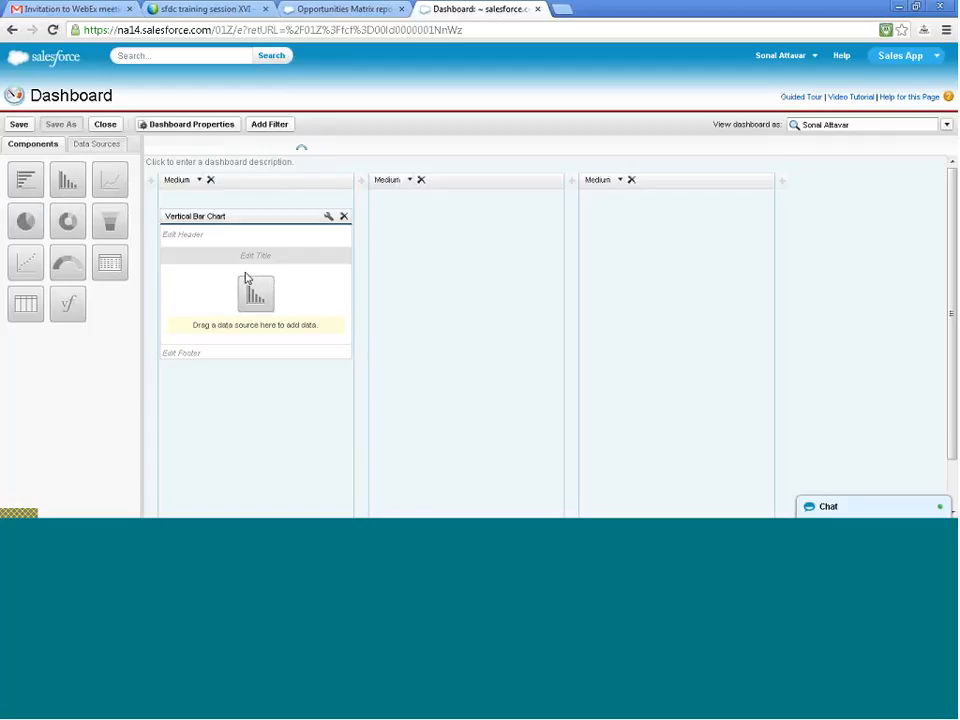
left_click(92, 147)
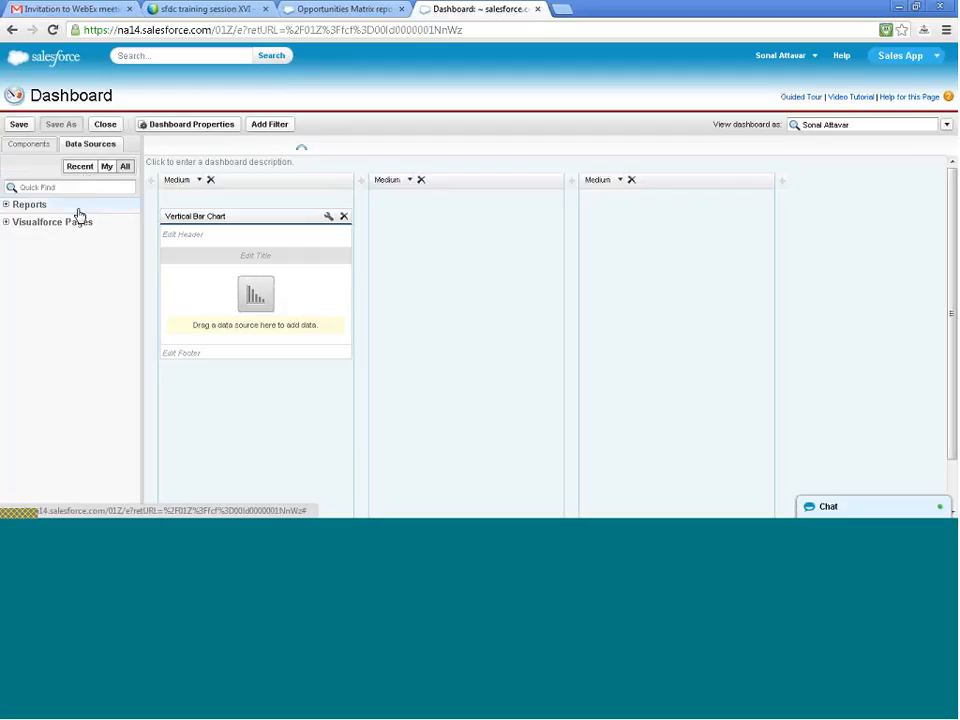
left_click(6, 205)
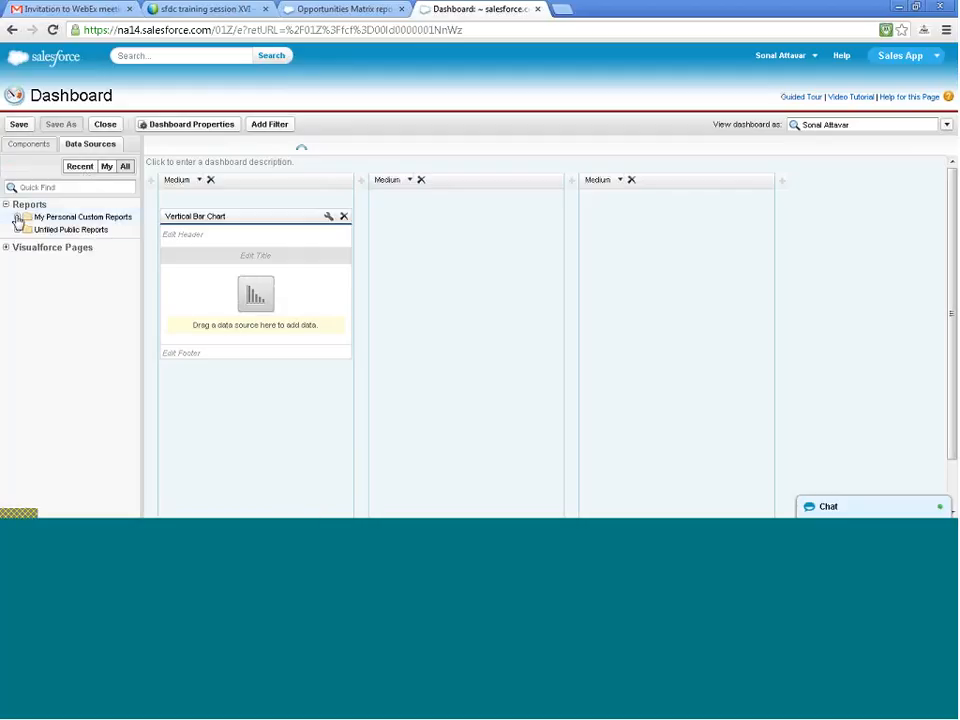
left_click(17, 231)
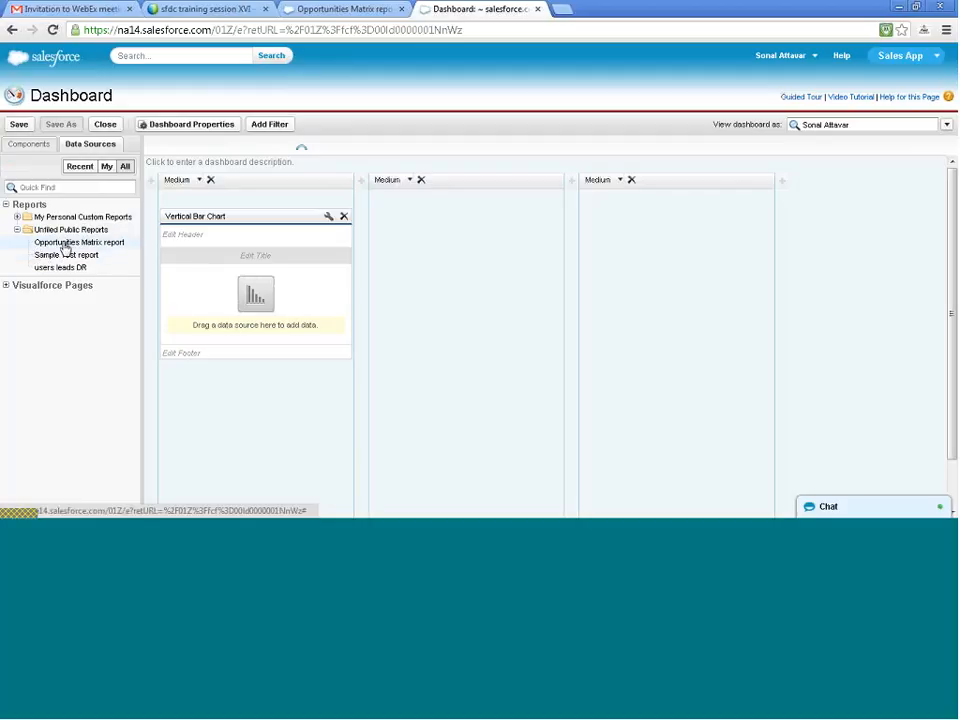
left_click_drag(65, 245, 254, 296)
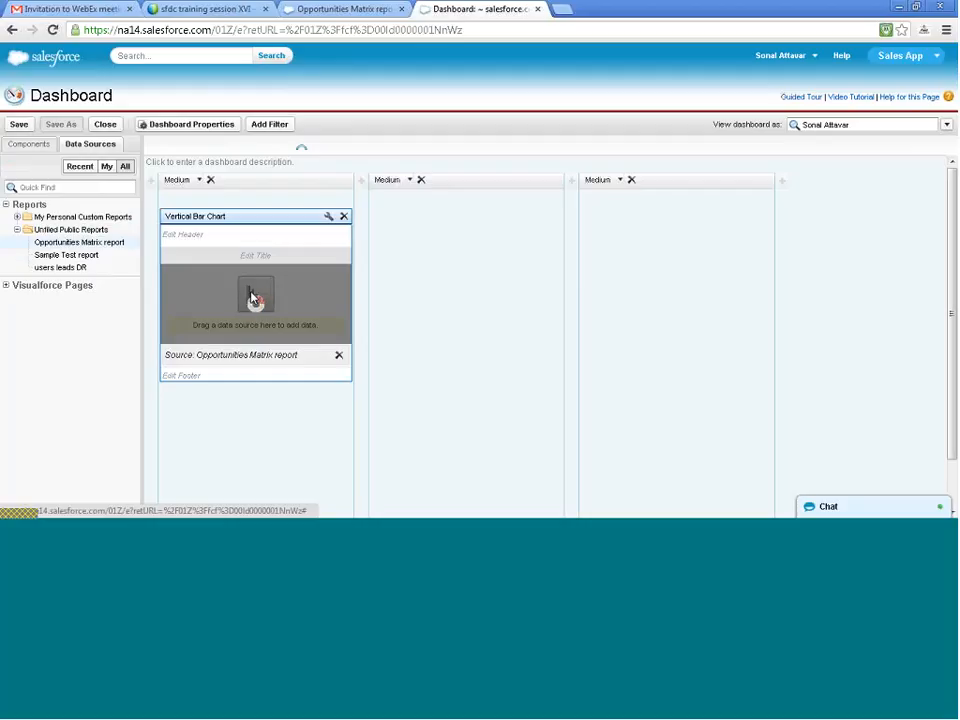
- Make the first chart component use the chart as defined in its source report
left_click(328, 217)
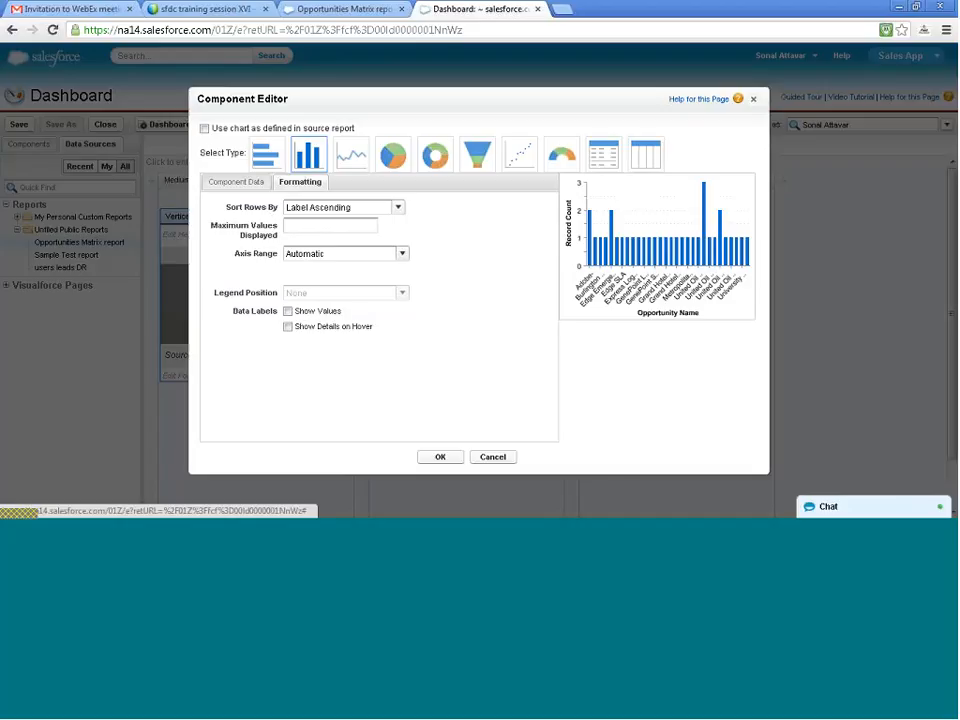
left_click(204, 129)
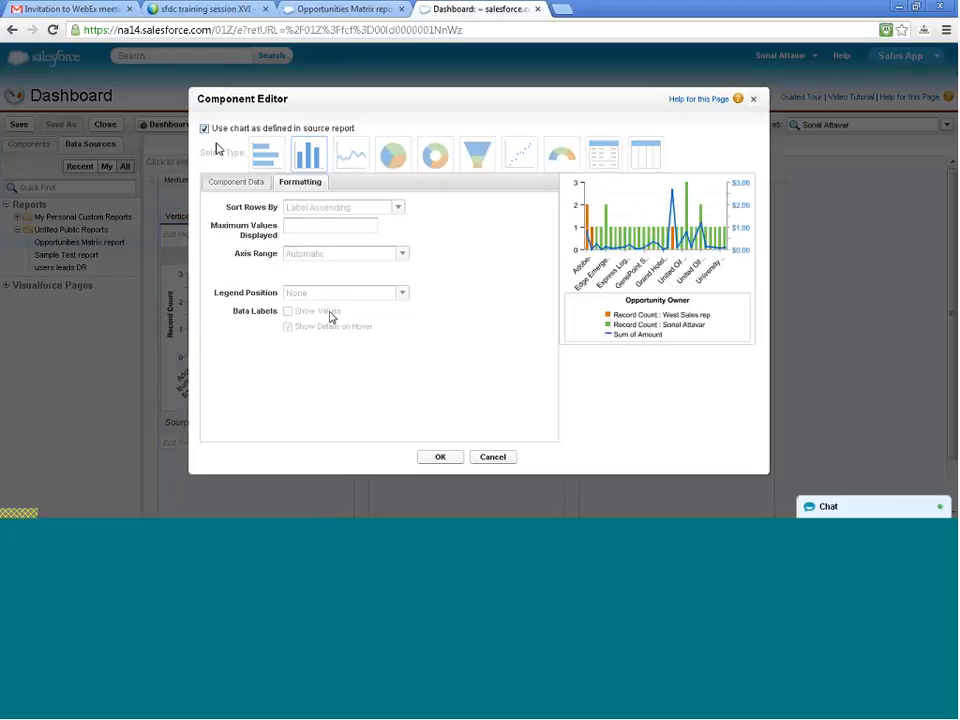
left_click(456, 464)
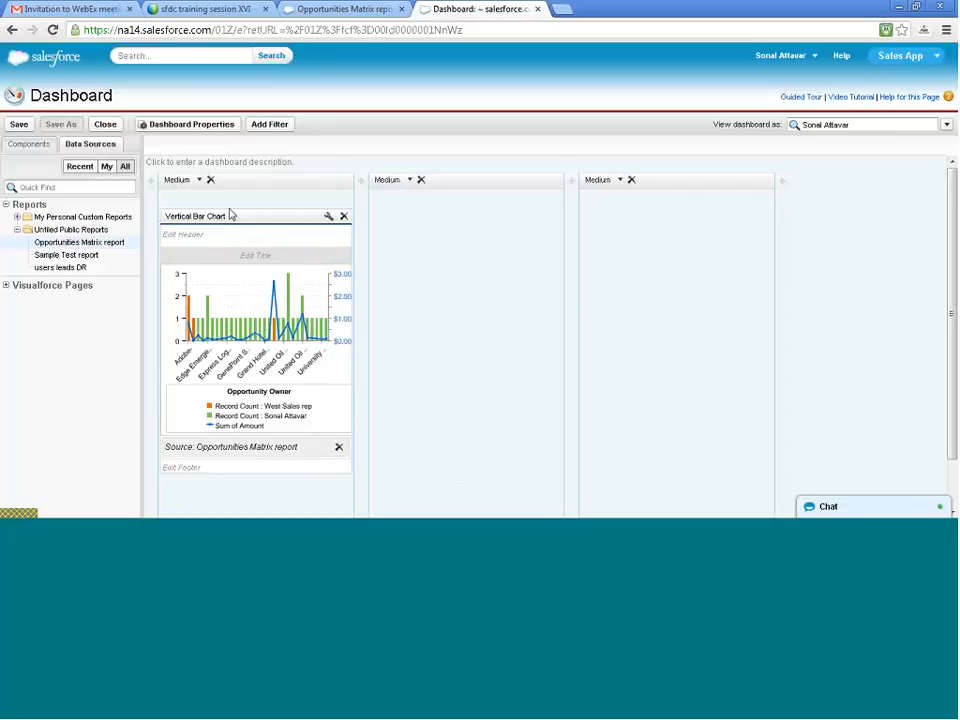
- Set the first dashboard column's width to Wide and review the enlarged chart
left_click(200, 181)
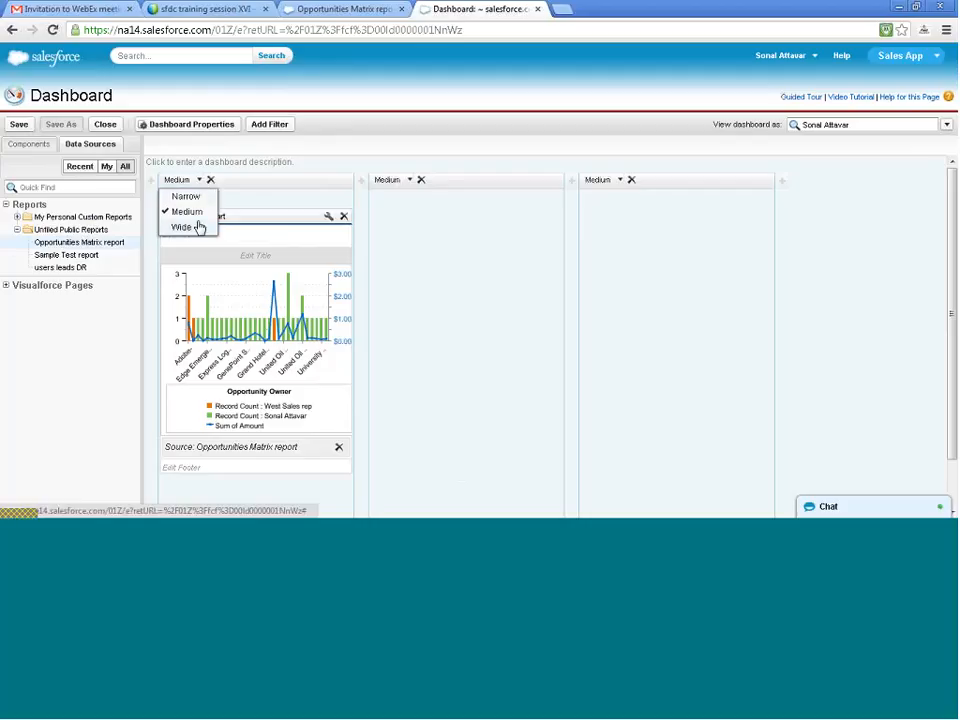
left_click(199, 228)
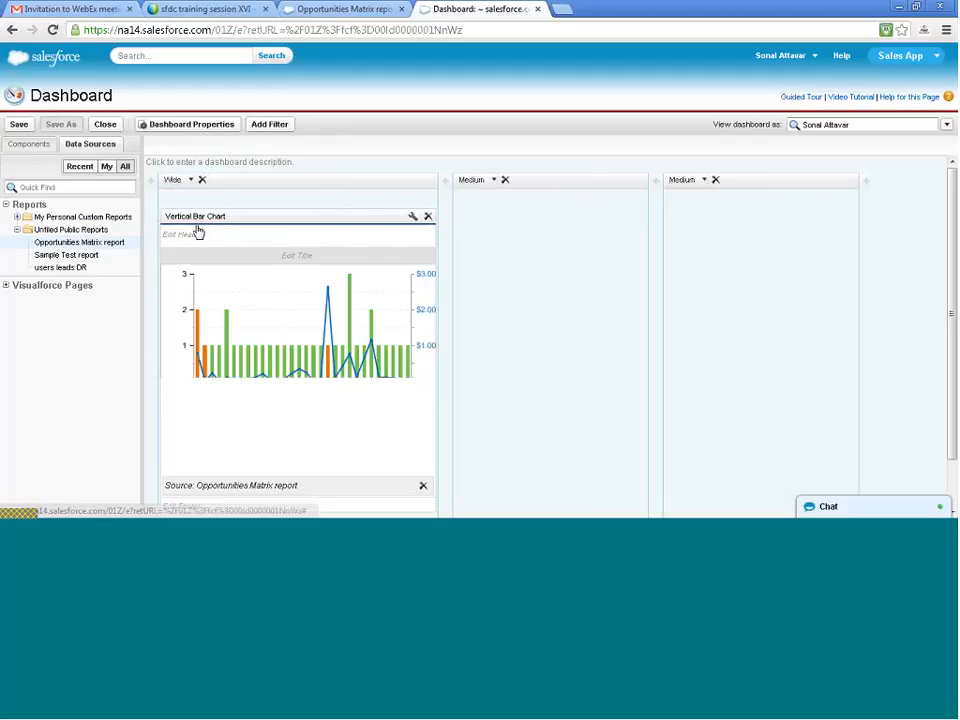
scroll(498, 308, "down", 1)
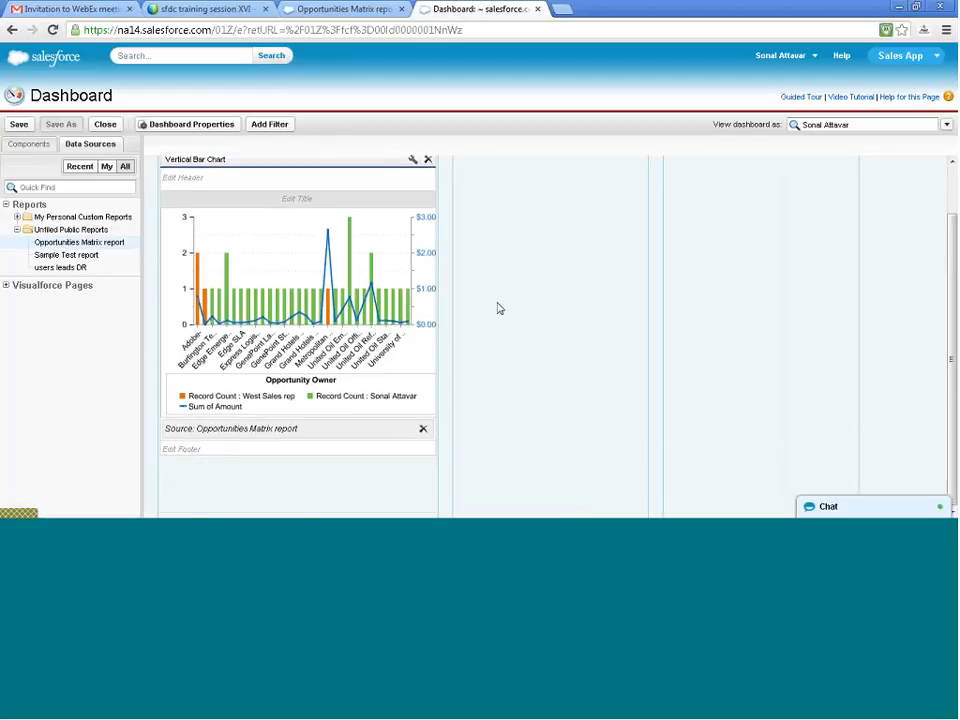
scroll(505, 272, "up", 1)
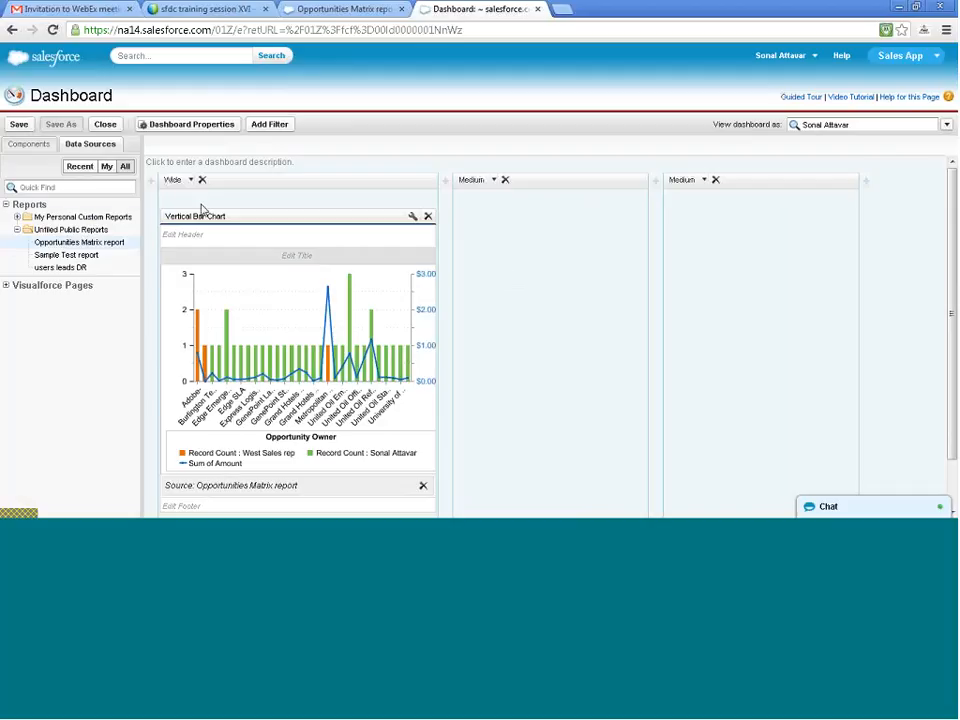
- Add a vertical bar chart sourced from the Opportunities Matrix report to the second dashboard column and make that column Wide
left_click(34, 148)
left_click_drag(418, 200, 506, 268)
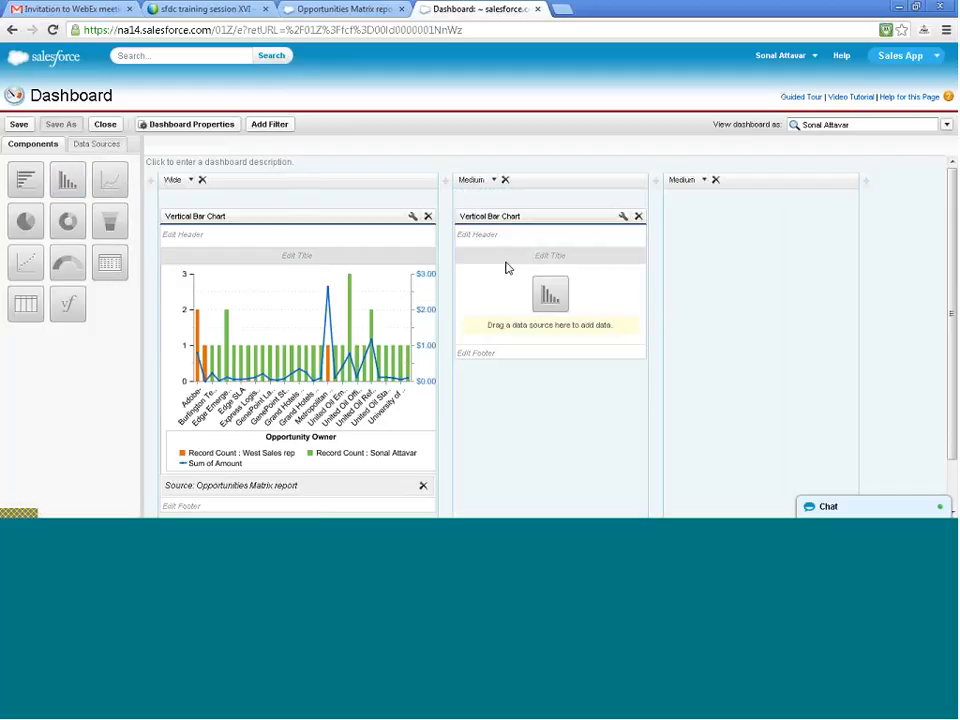
left_click(84, 146)
left_click_drag(68, 247, 500, 300)
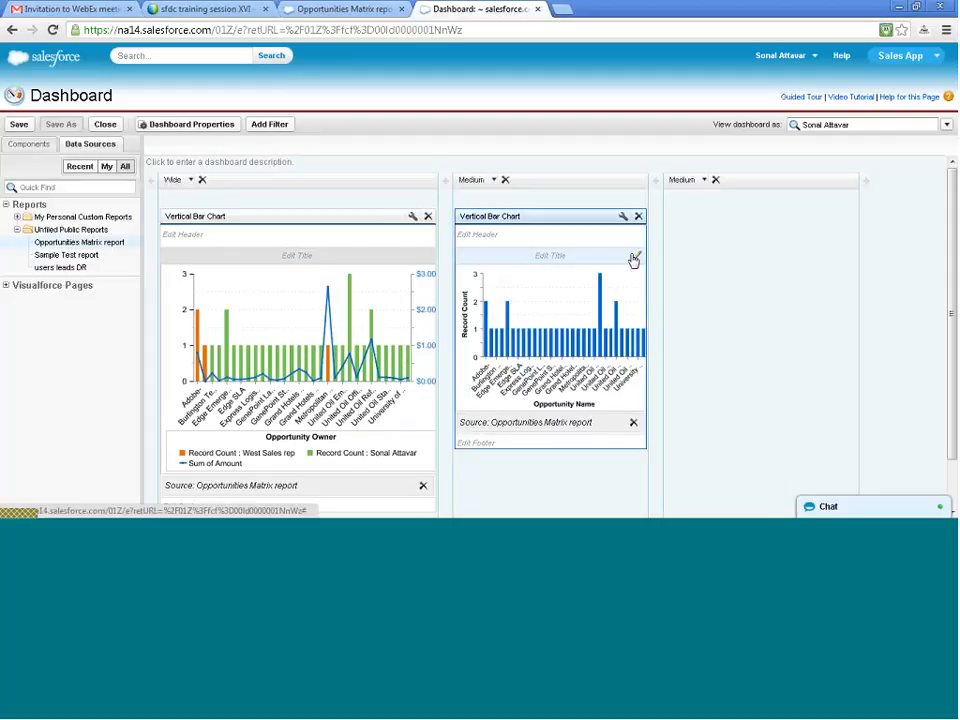
left_click(494, 182)
left_click(492, 227)
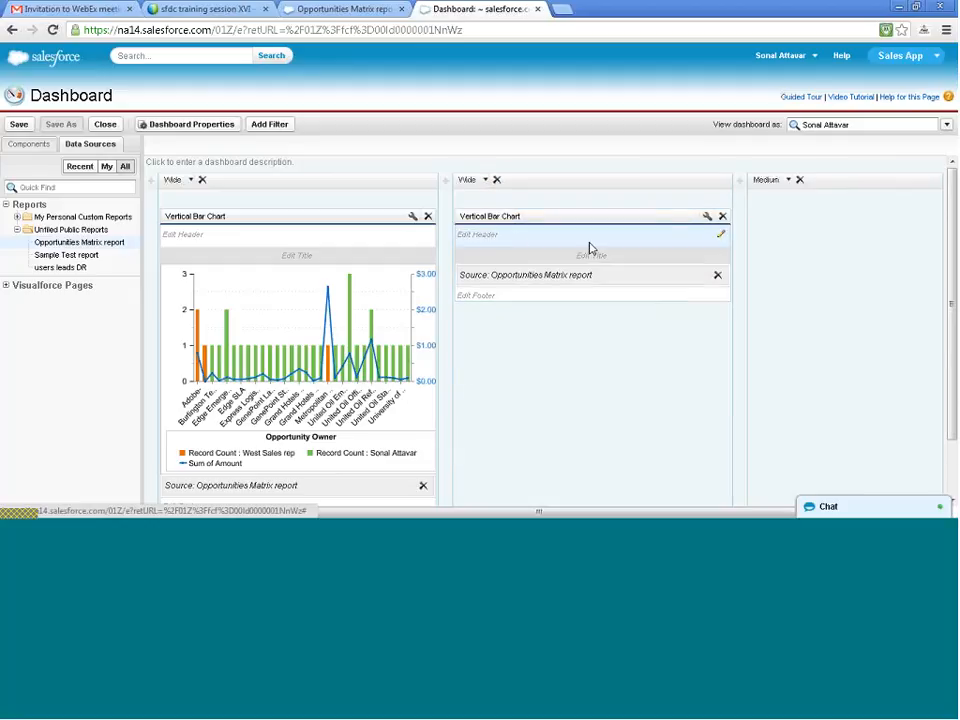
- Configure the second chart component with Record Count on the Y-axis, Opportunity Name on the X-axis, and stacked grouping by Opportunity Owner
left_click(707, 219)
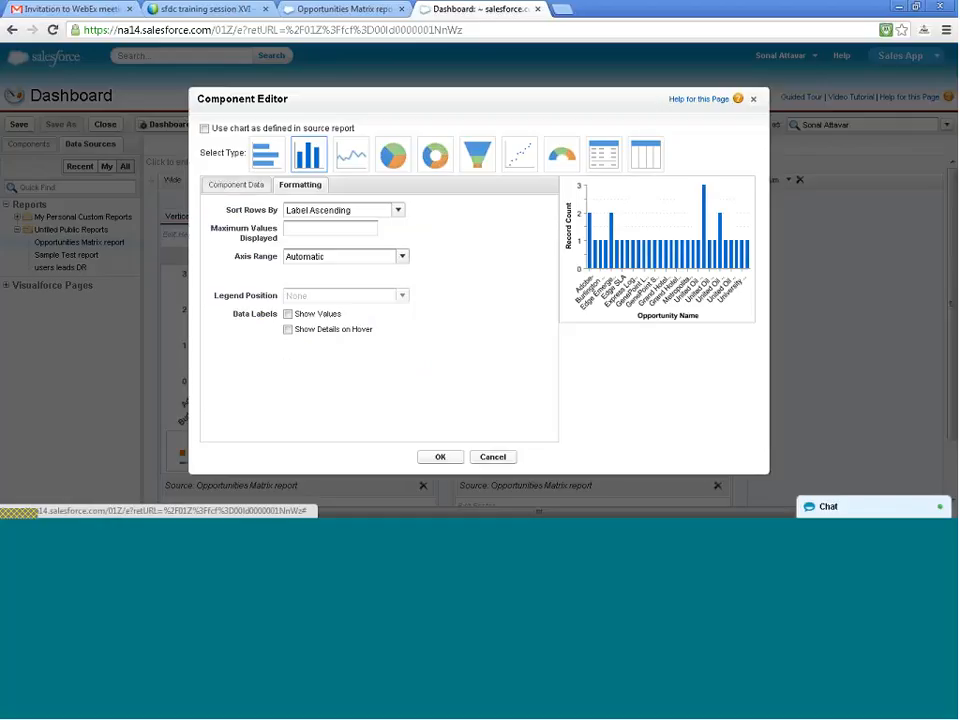
left_click(239, 190)
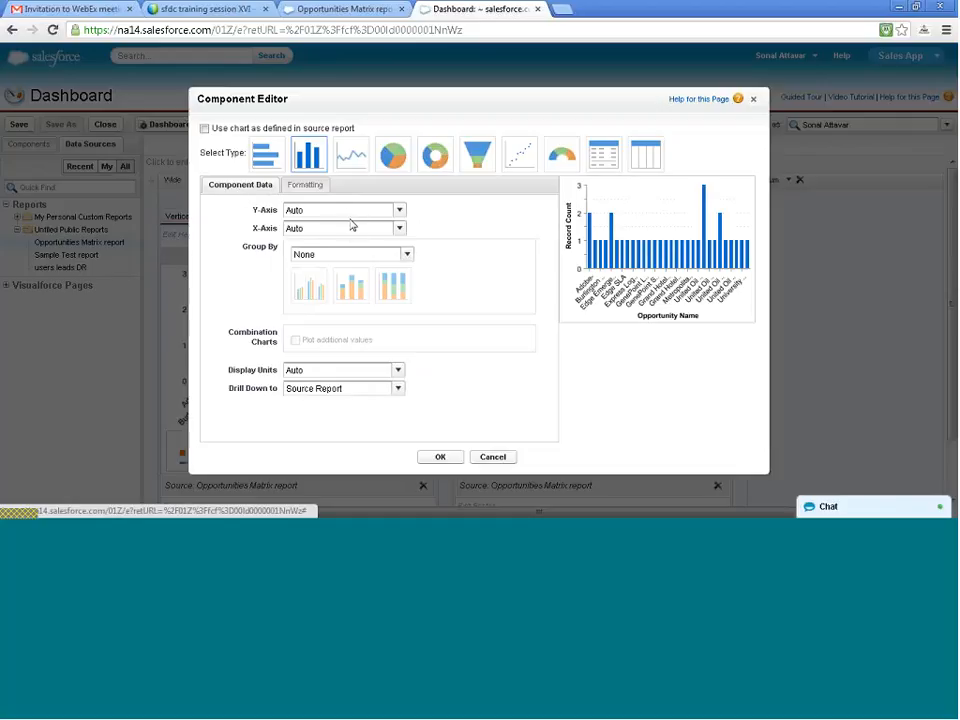
left_click(355, 218)
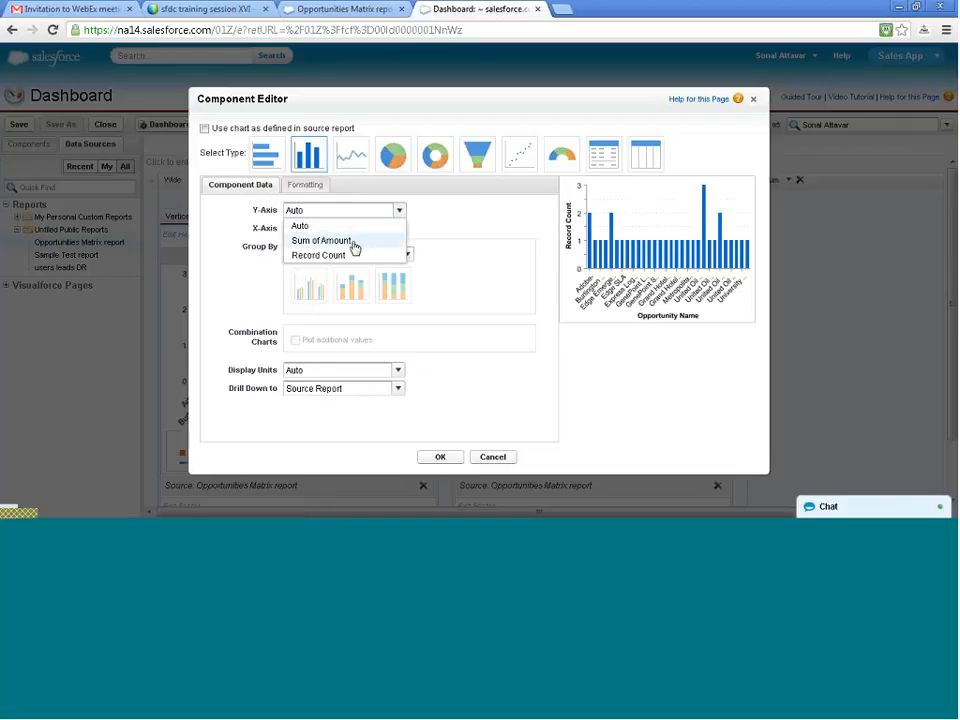
left_click(352, 257)
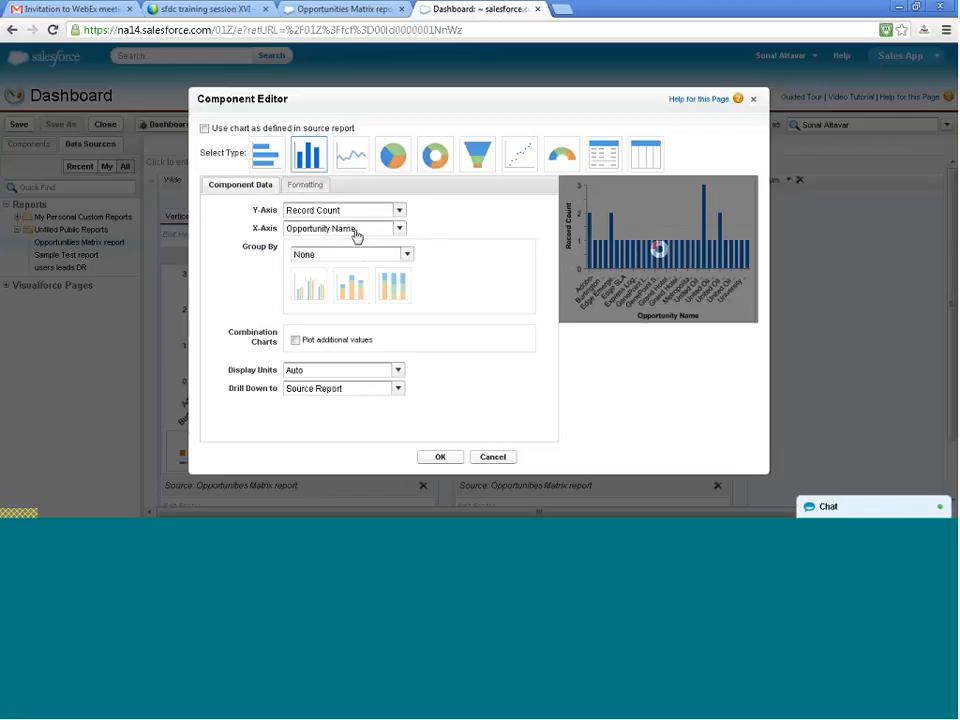
left_click(355, 230)
left_click(357, 231)
left_click(357, 255)
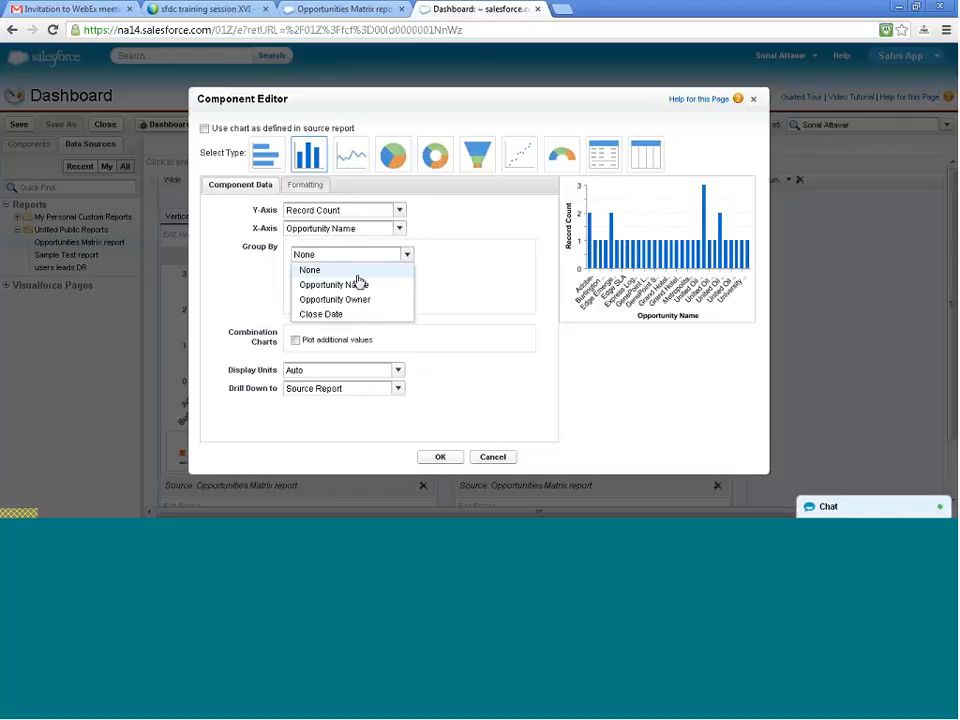
left_click(340, 299)
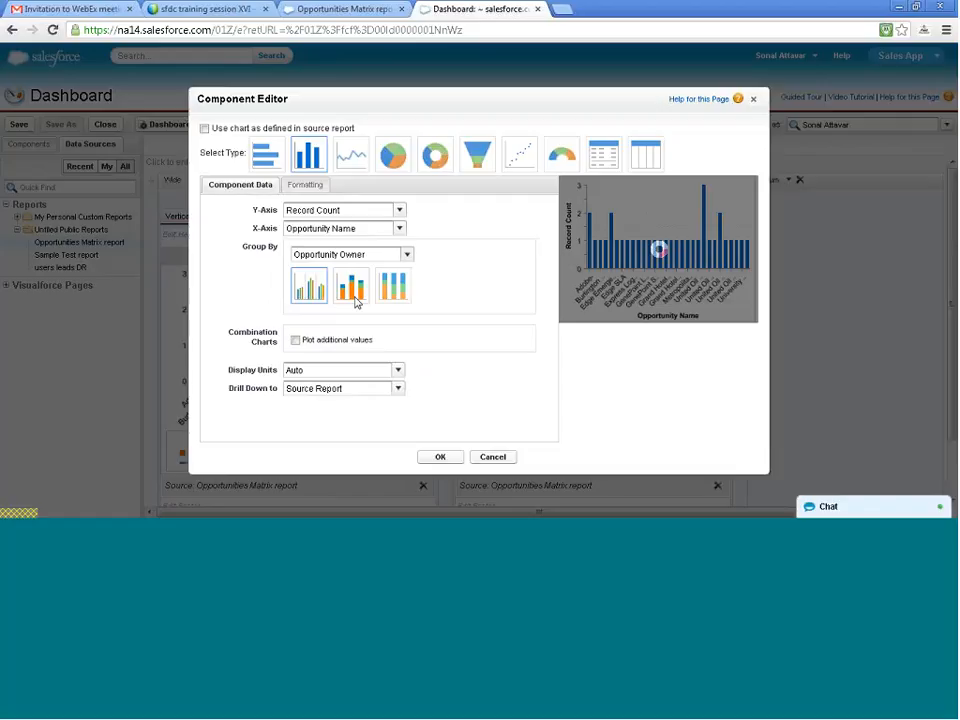
left_click(356, 300)
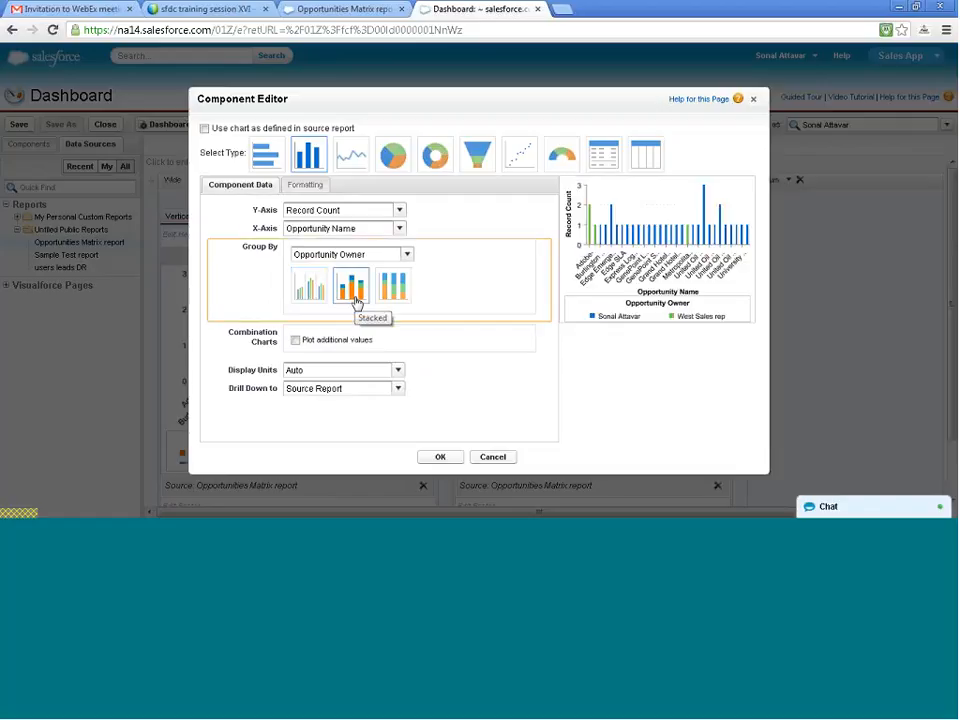
- Plot Sum of Amount as an additional combination line on a second axis in the second chart component
left_click(295, 341)
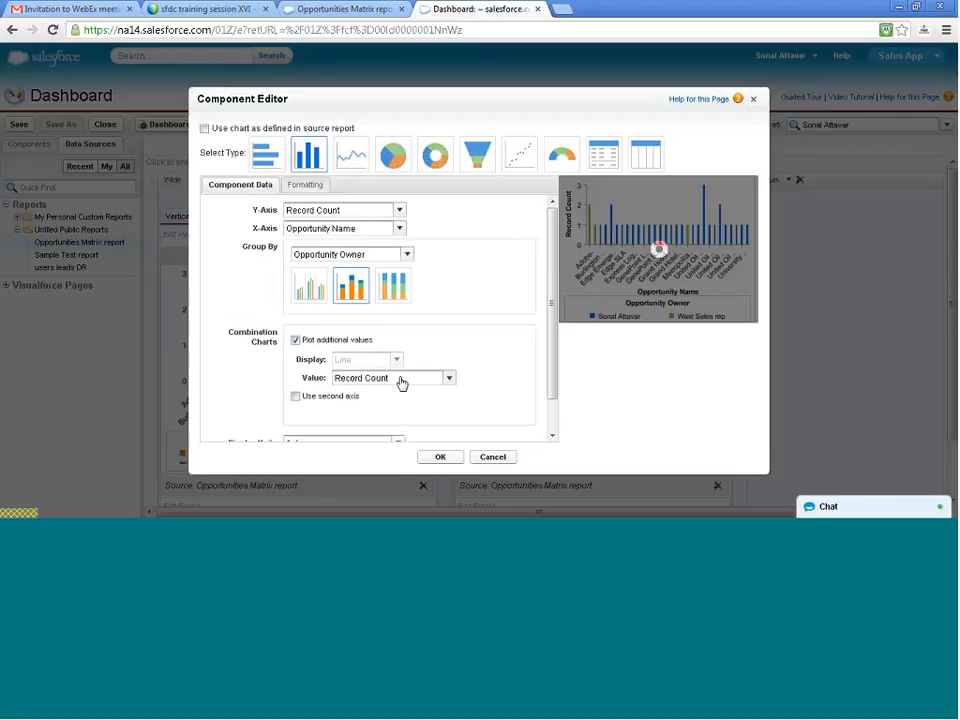
left_click(295, 397)
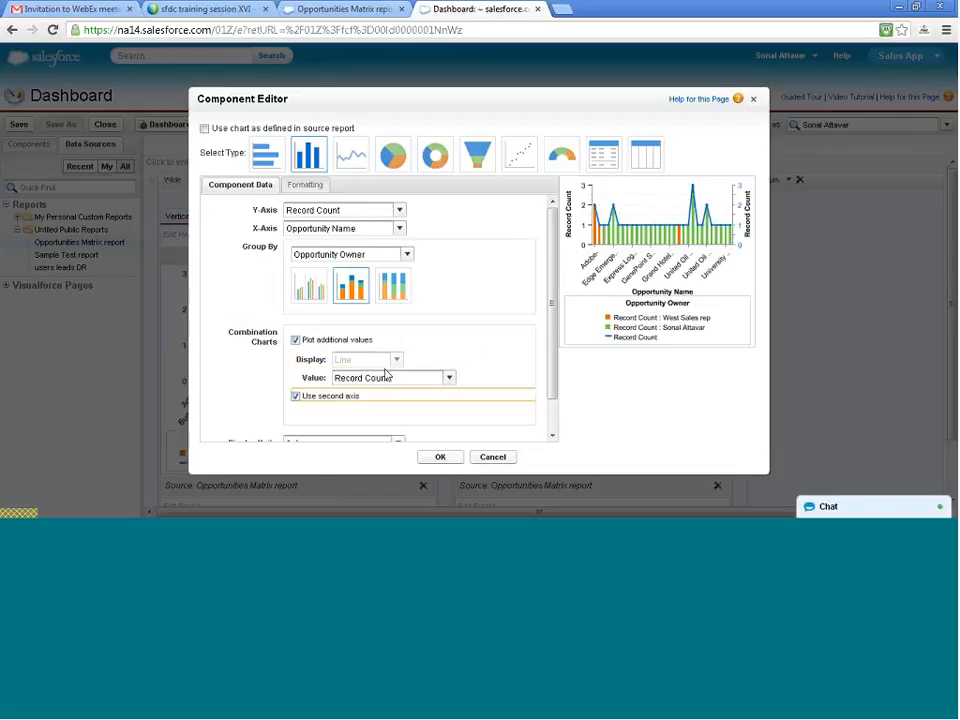
scroll(386, 376, "down", 2)
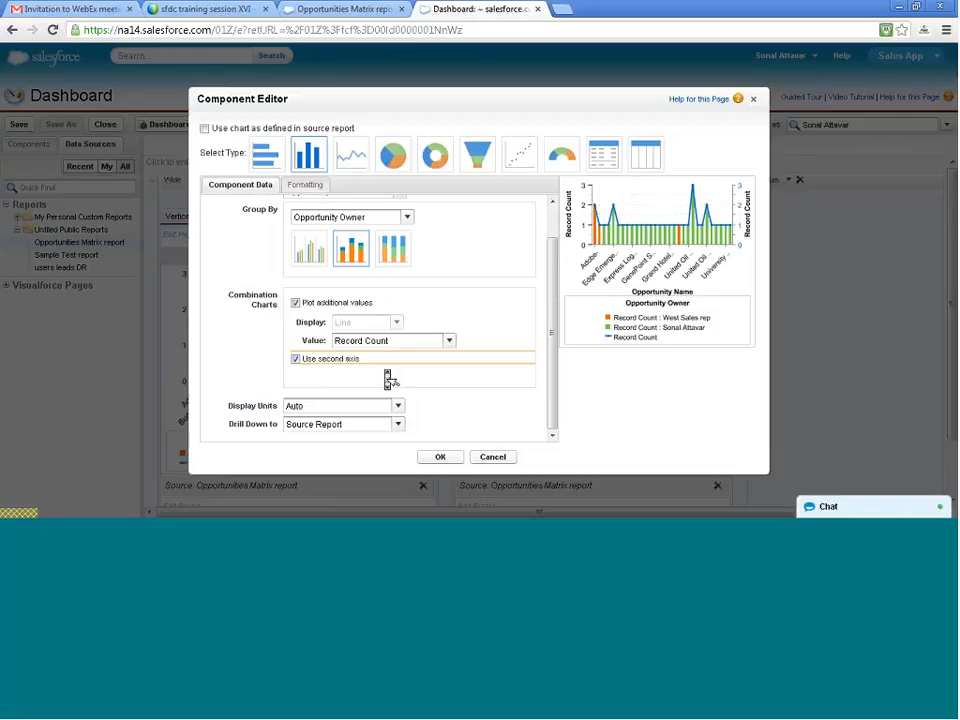
left_click(369, 406)
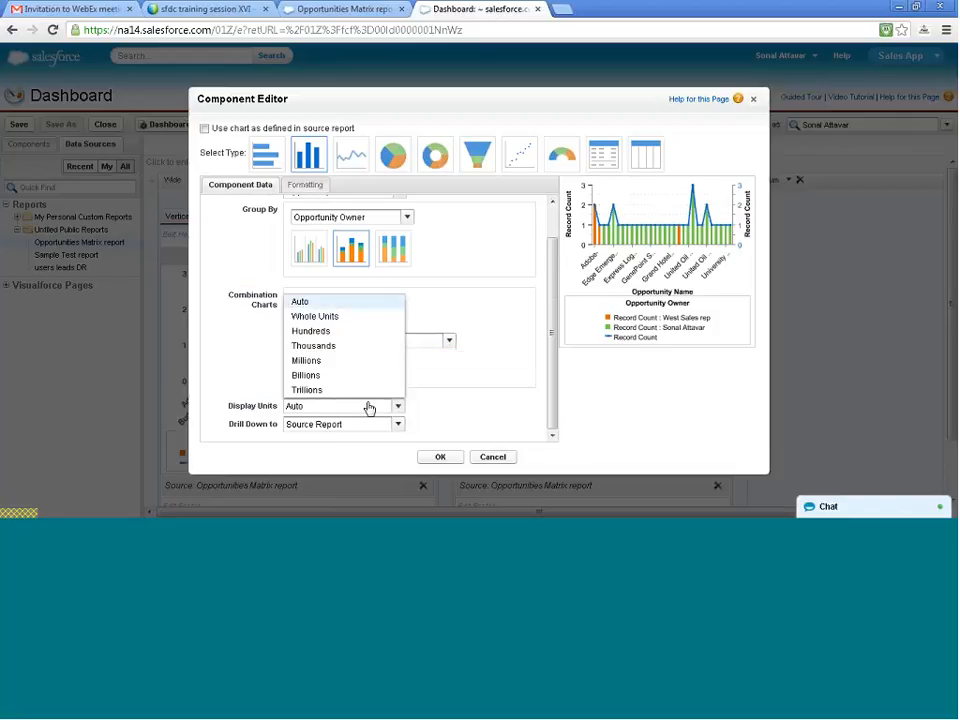
left_click(369, 407)
left_click(369, 406)
left_click(369, 406)
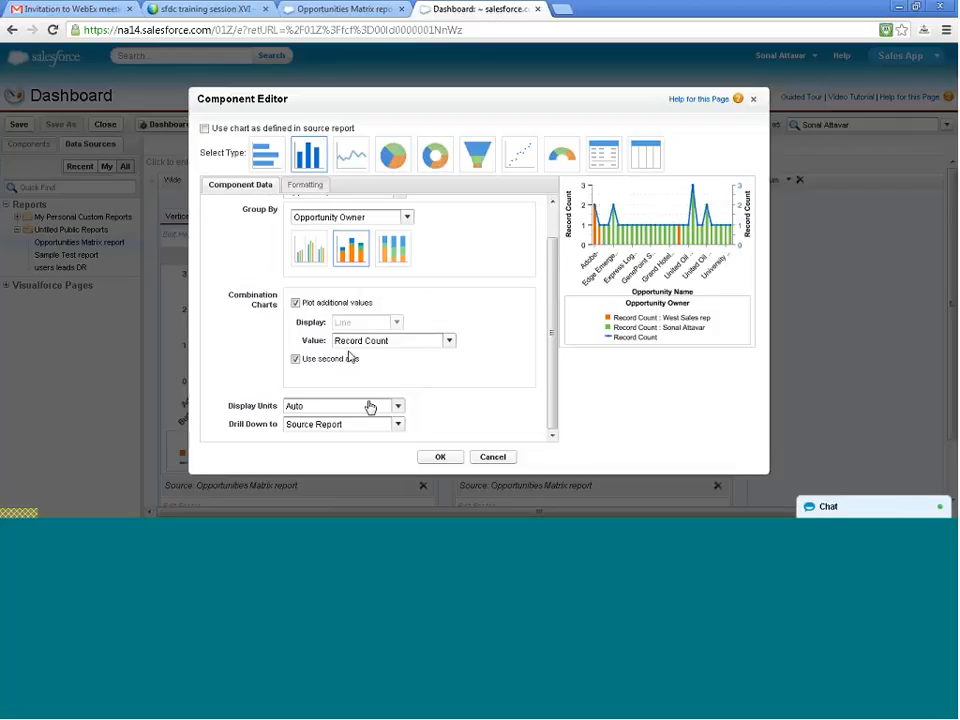
scroll(350, 362, "up", 1)
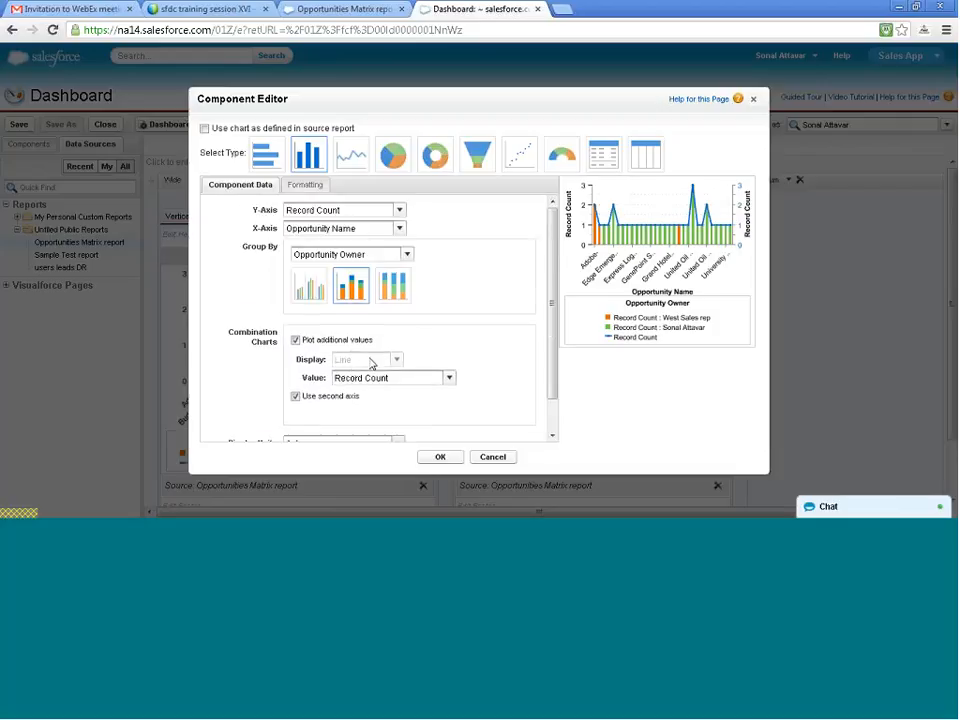
left_click(375, 377)
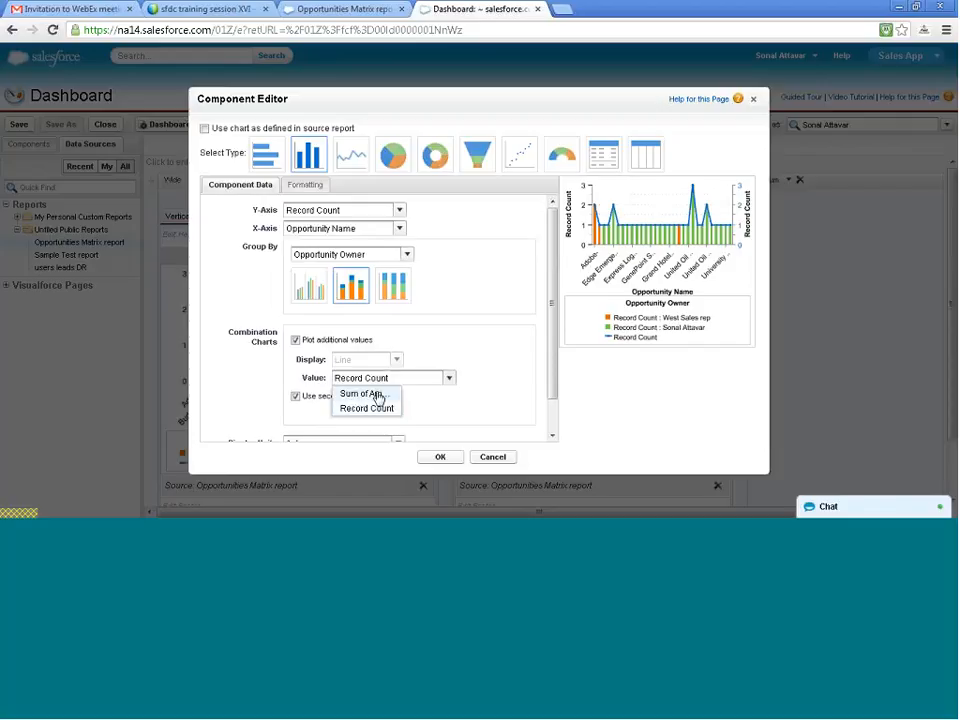
left_click(376, 394)
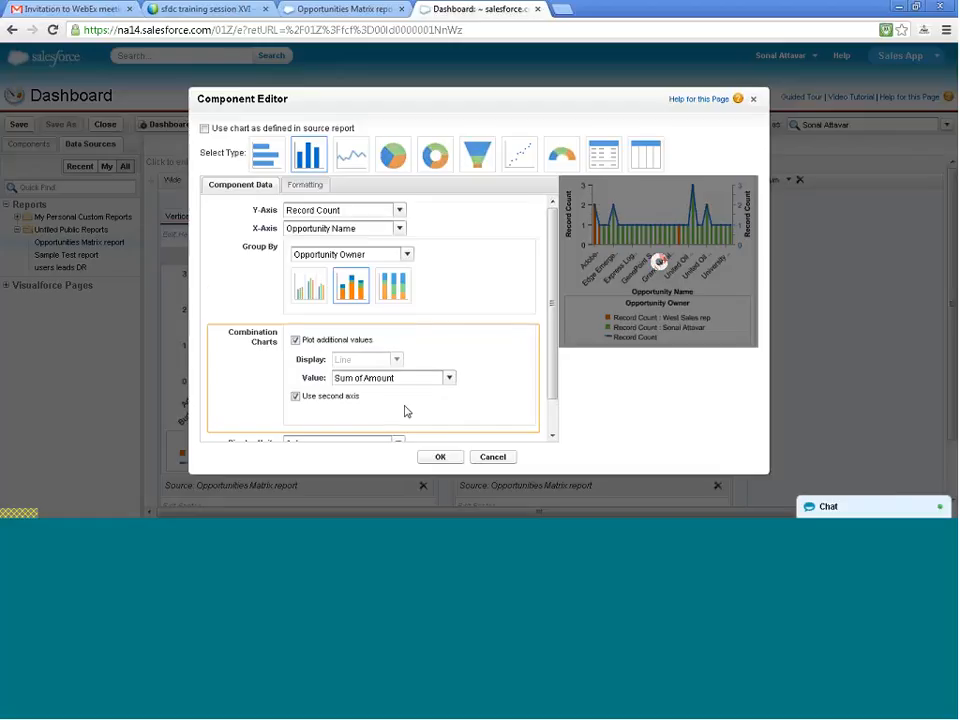
scroll(406, 411, "down", 1)
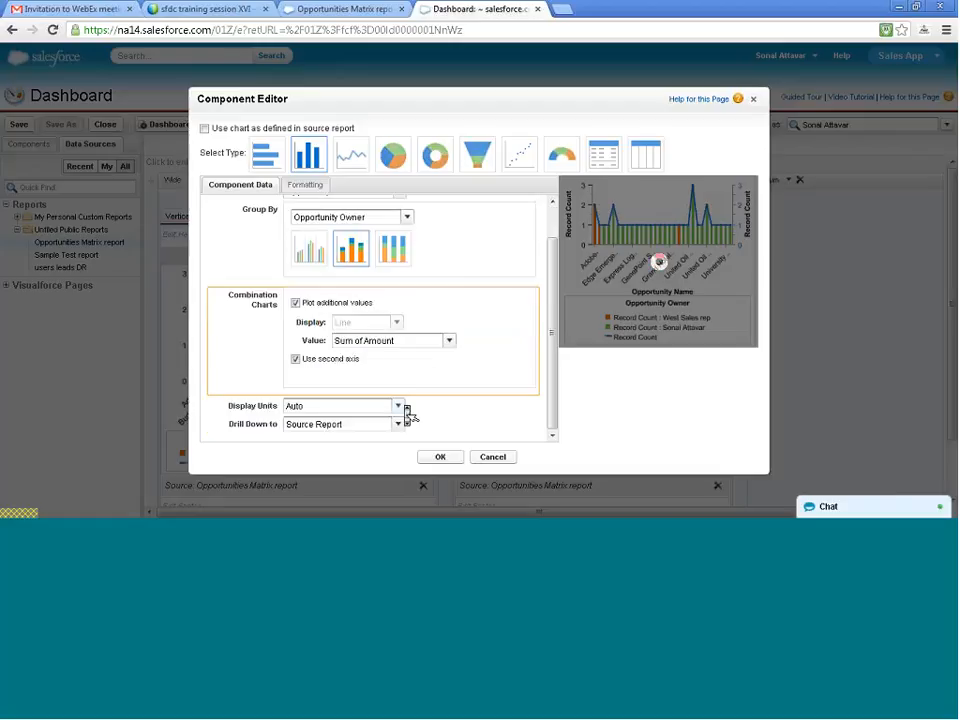
- Format the second chart component to sort rows by Value Descending, display at most 5 values, and show details on hover
left_click(298, 186)
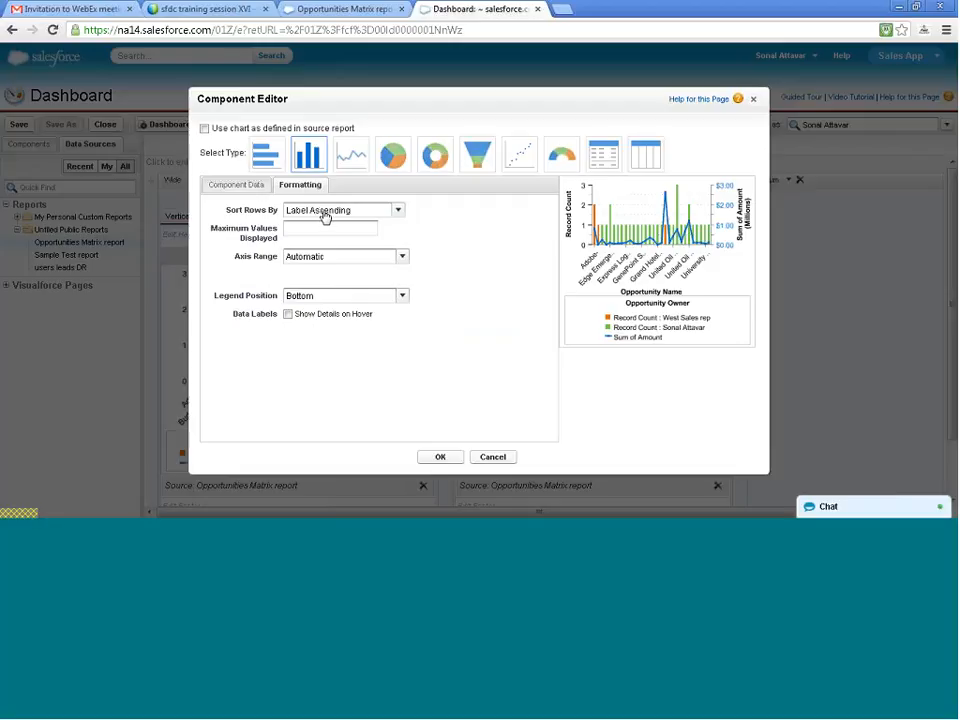
left_click(324, 217)
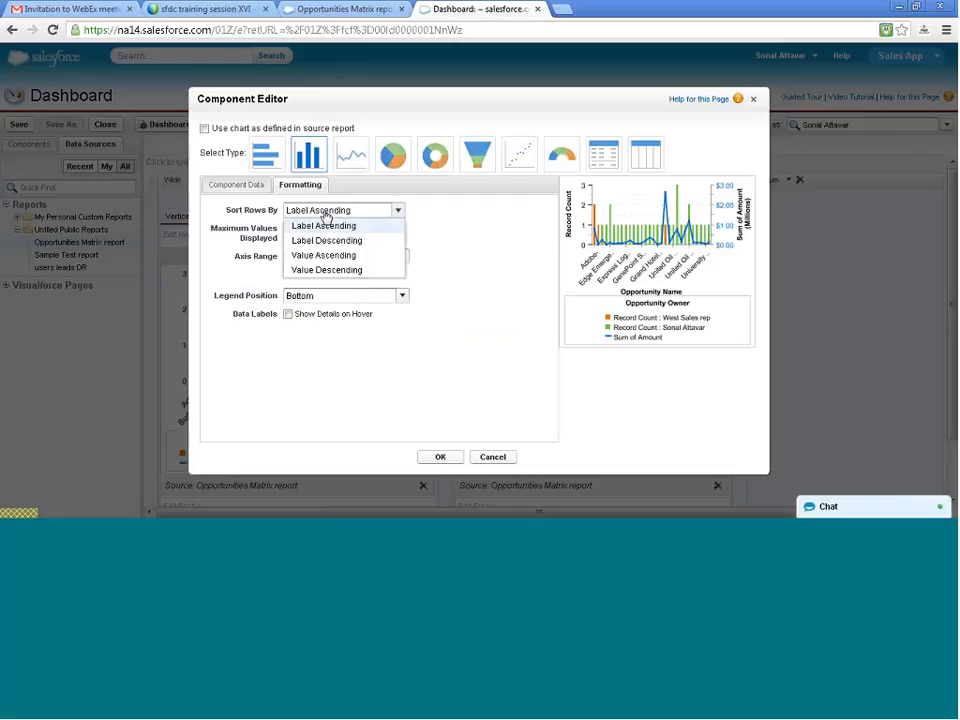
left_click(334, 270)
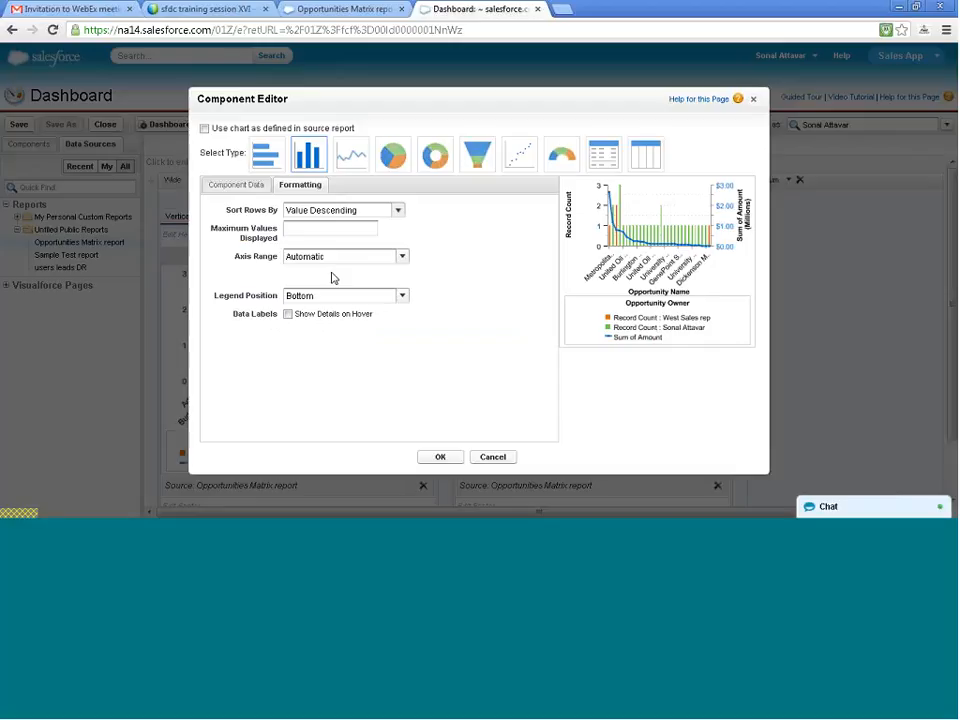
left_click(329, 227)
type("5")
left_click(307, 366)
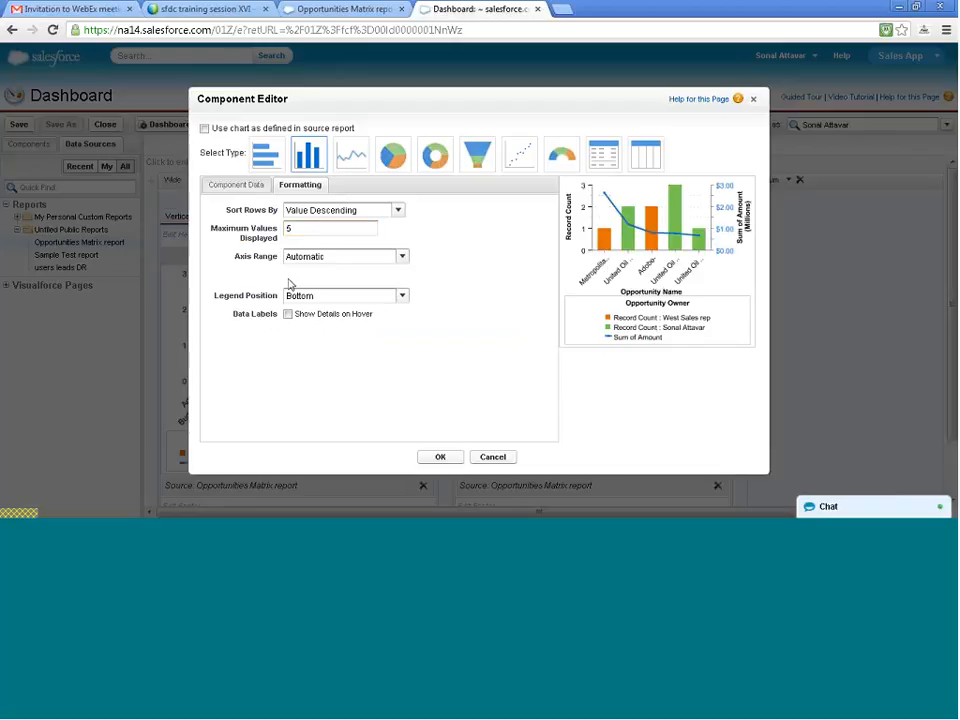
left_click(289, 315)
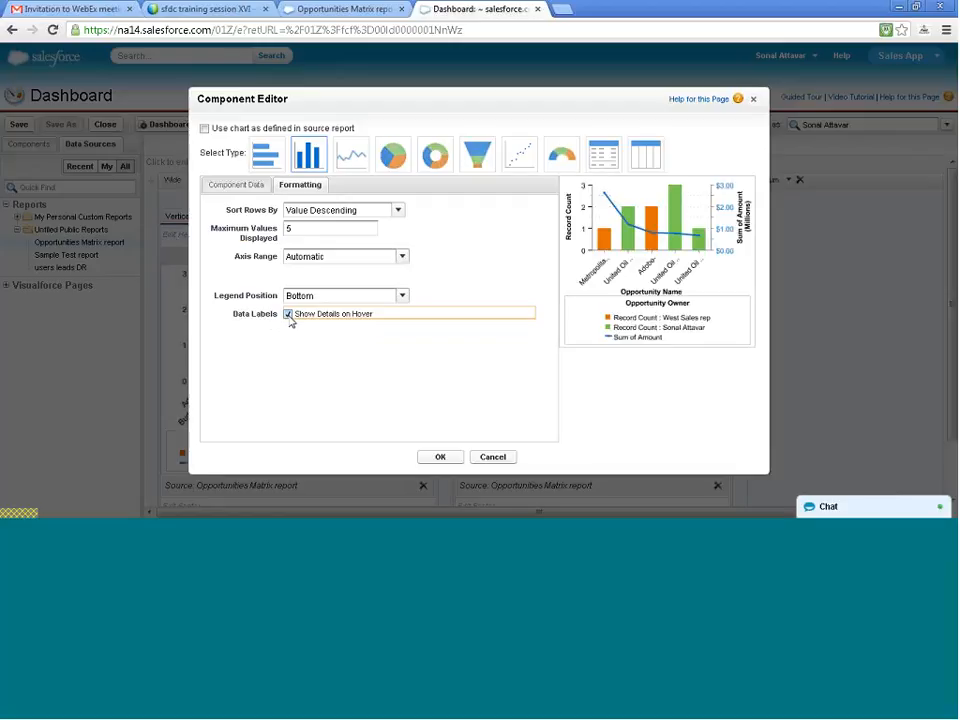
- Set the second component's Y-axis to Sum of Amount and its combination line value to Record Count, and apply the component settings
left_click(251, 190)
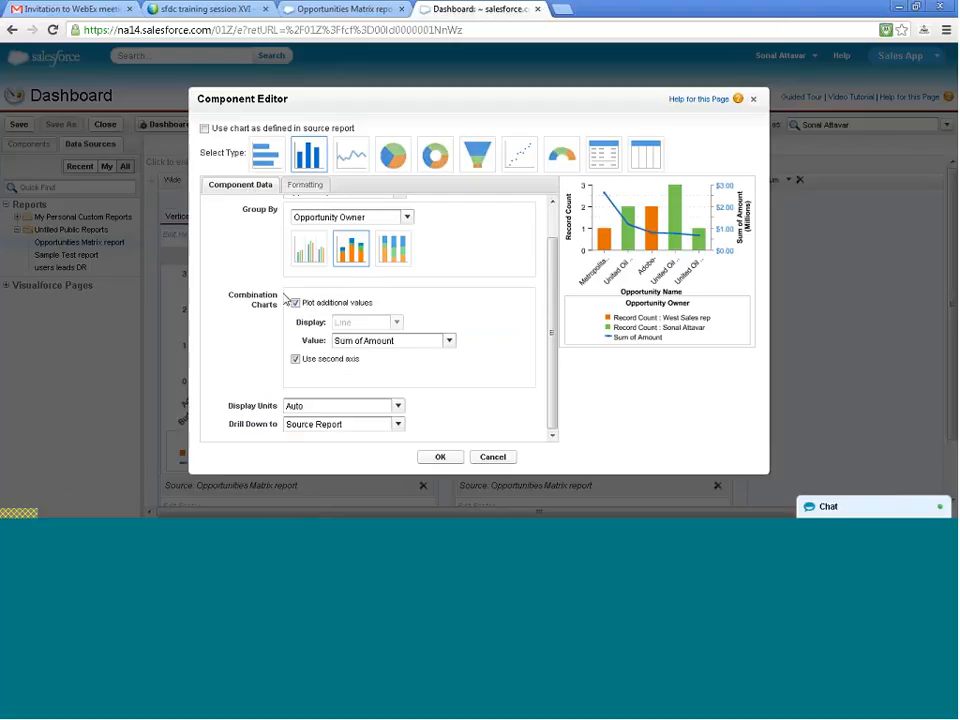
scroll(286, 304, "up", 1)
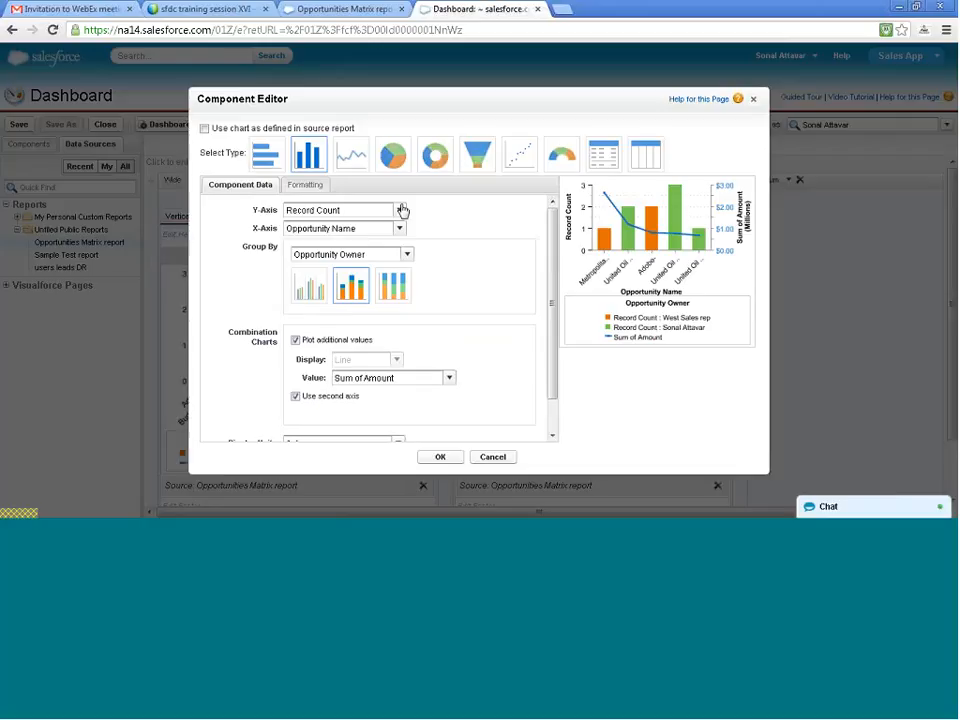
left_click(395, 212)
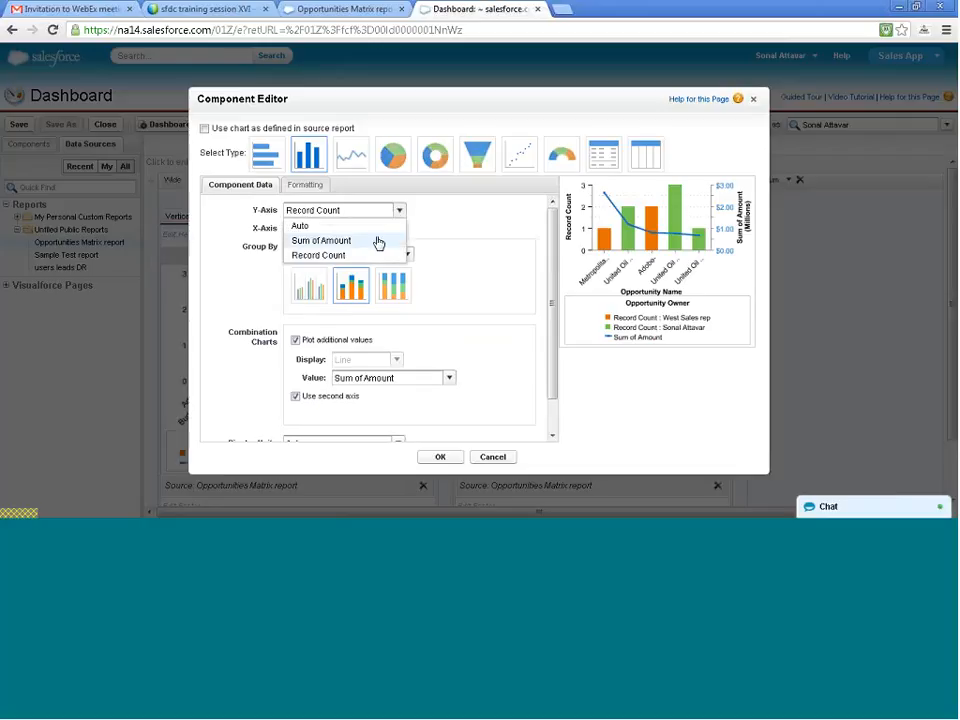
left_click(377, 244)
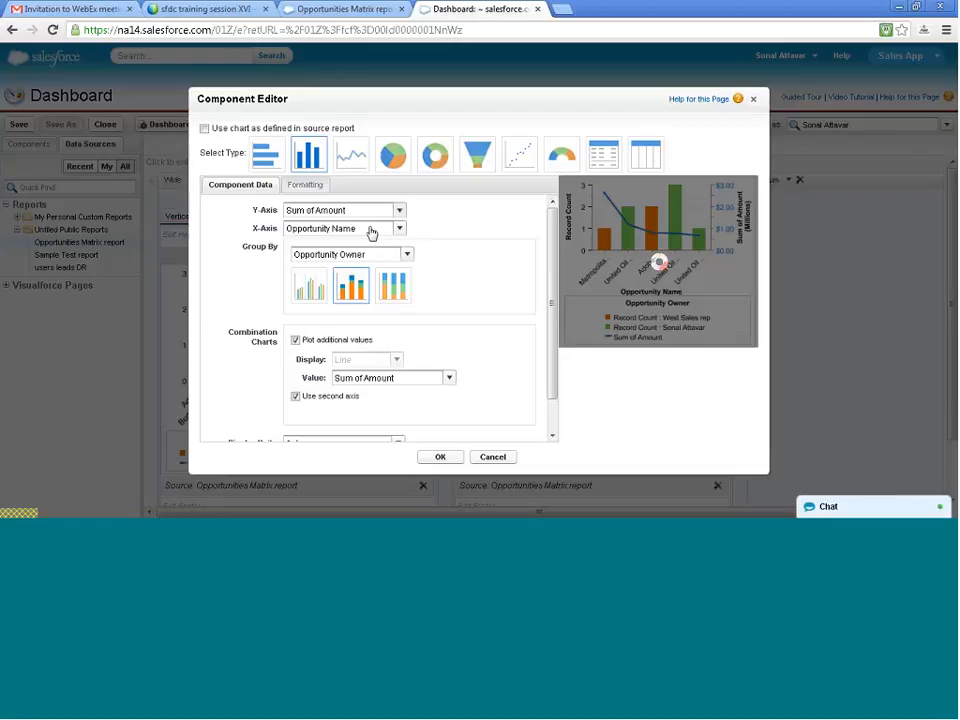
left_click(384, 386)
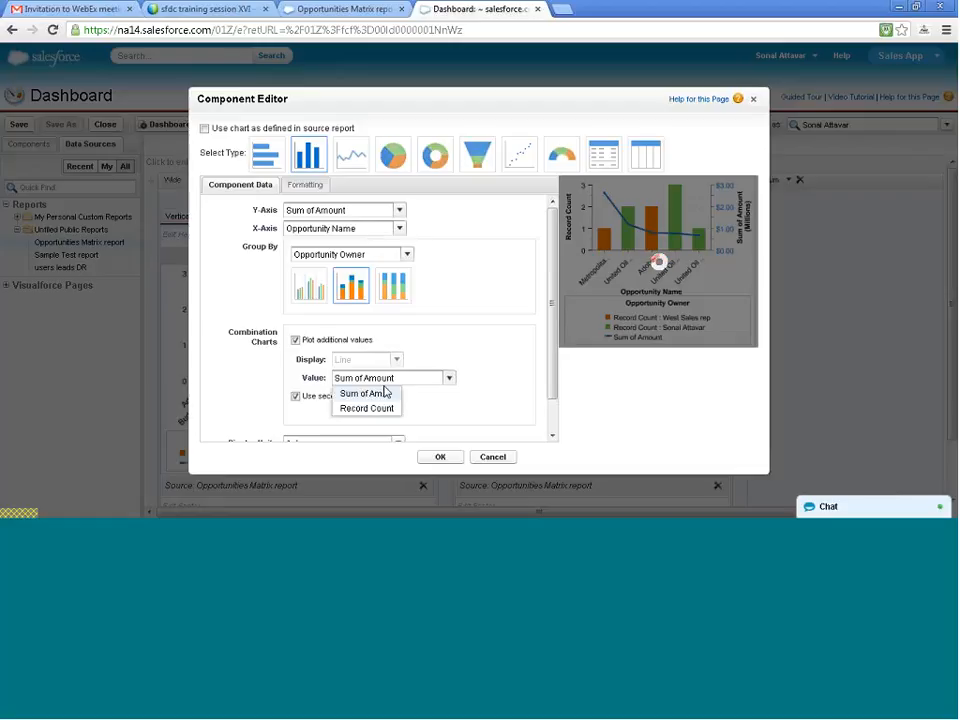
left_click(380, 407)
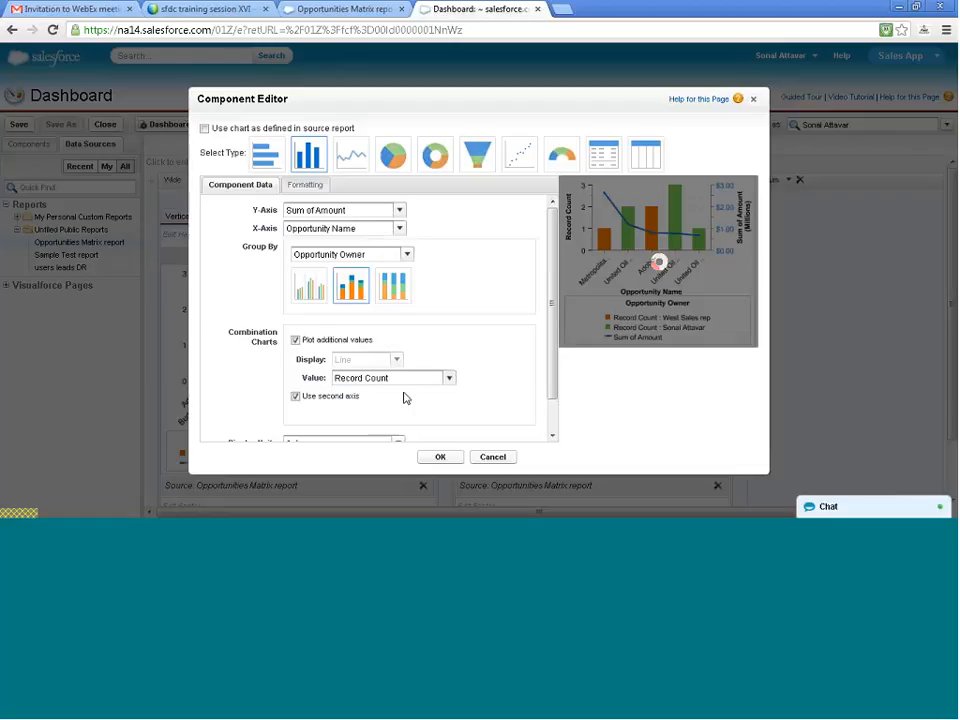
scroll(470, 372, "down", 1)
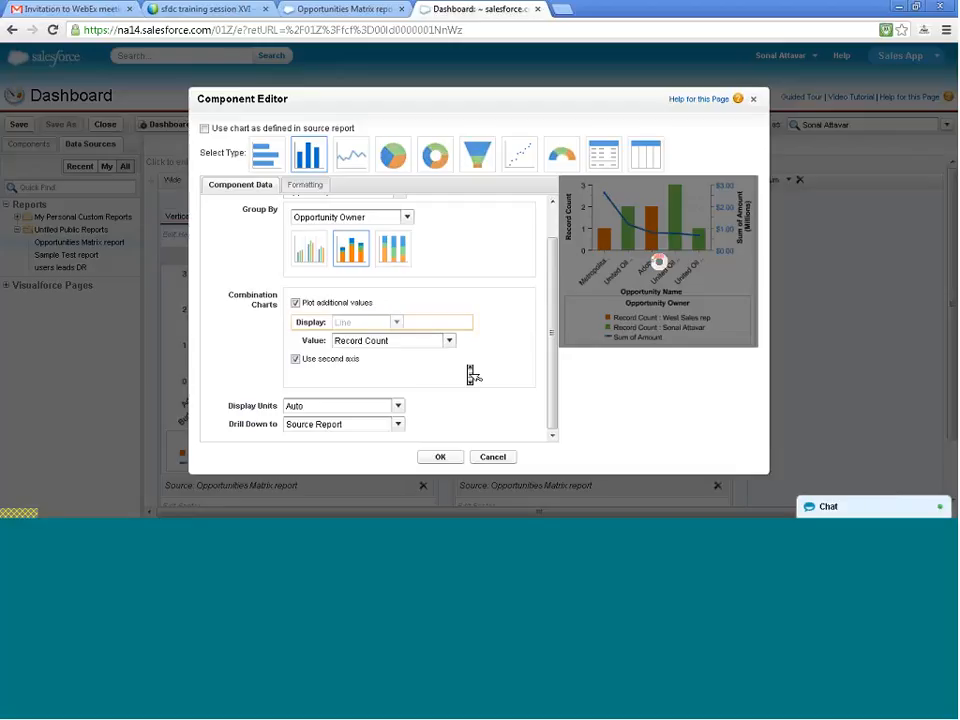
left_click(440, 457)
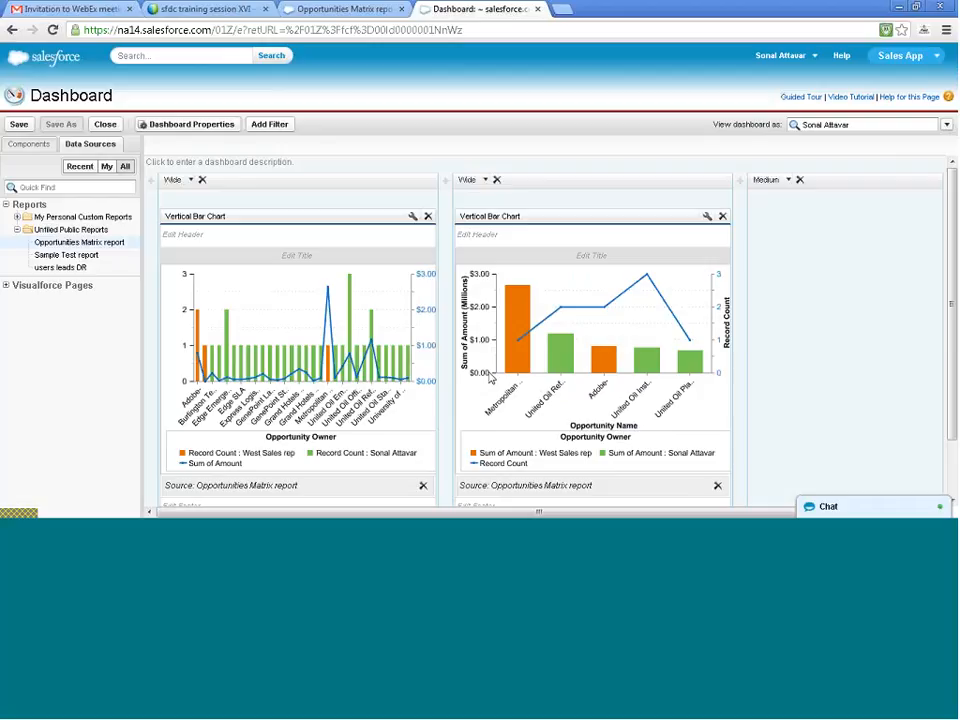
- In the Opportunities Matrix report, change the chart's Y-axis to Sum of Amount and its combination line value to Record Count
left_click(335, 9)
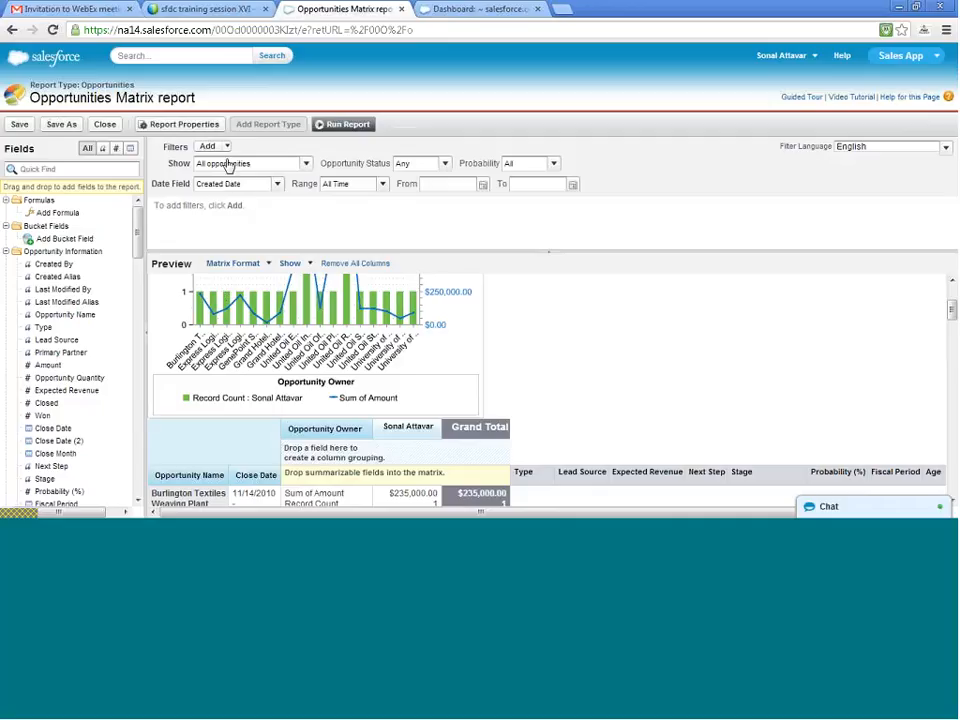
scroll(253, 338, "up", 3)
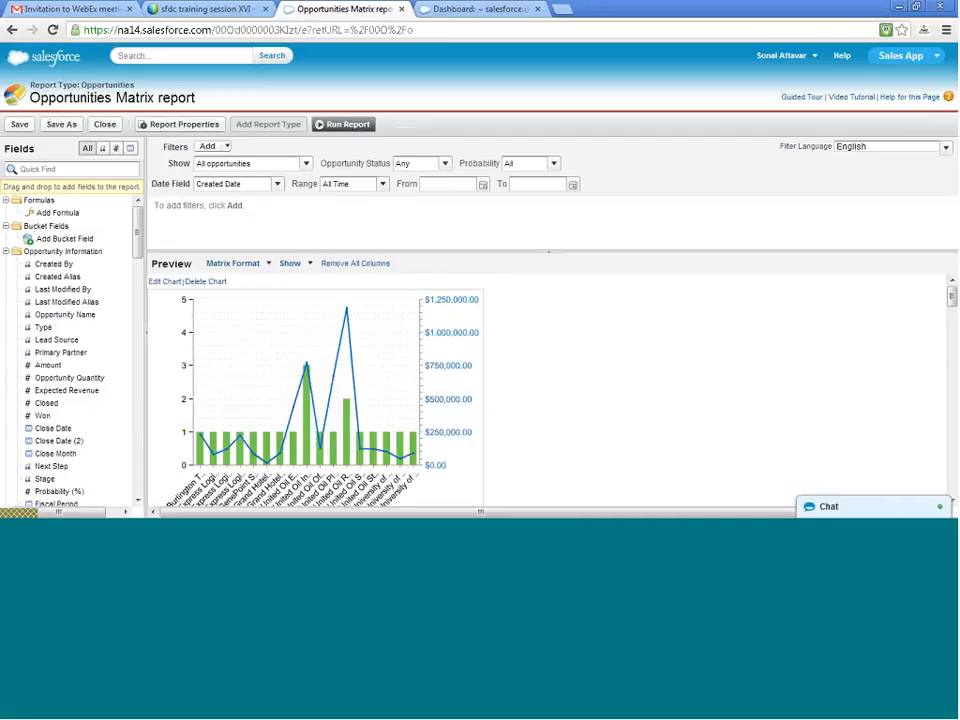
left_click(174, 282)
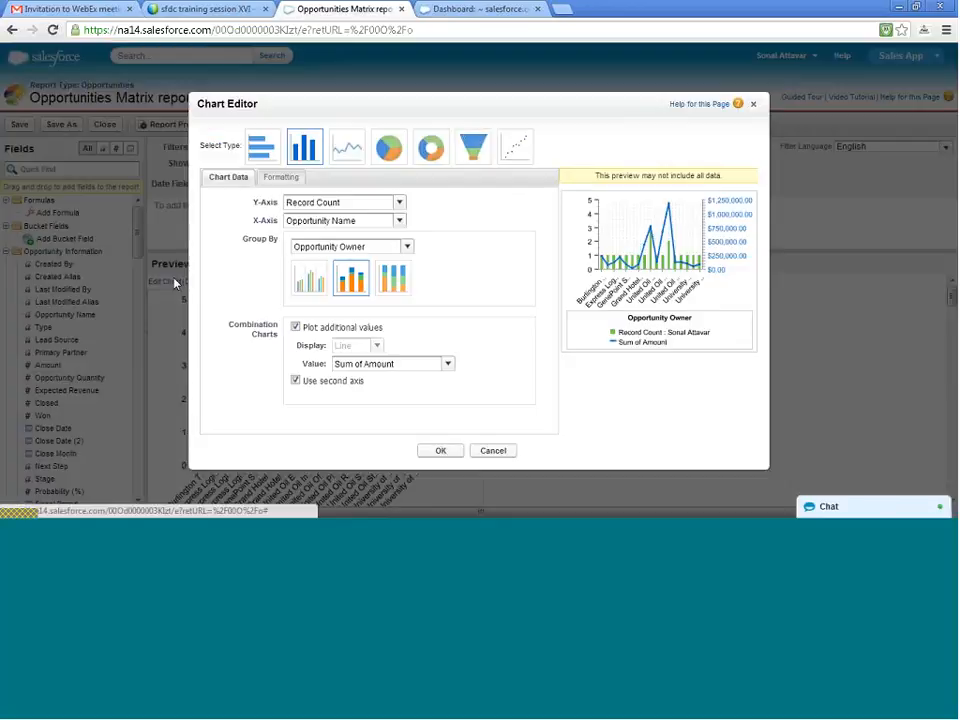
left_click(365, 204)
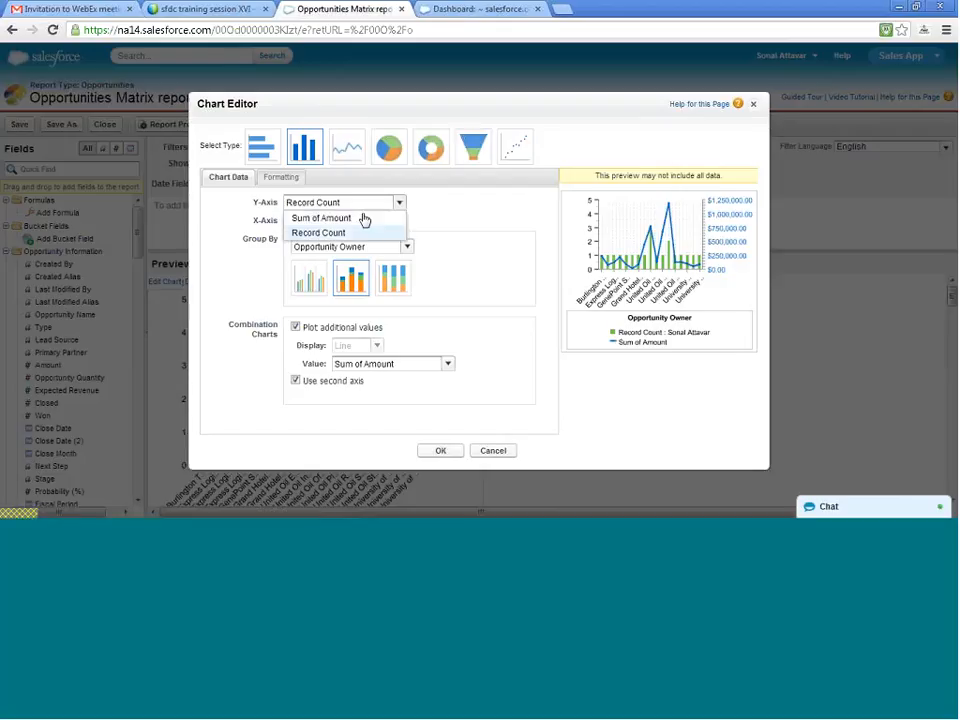
left_click(364, 217)
left_click(391, 365)
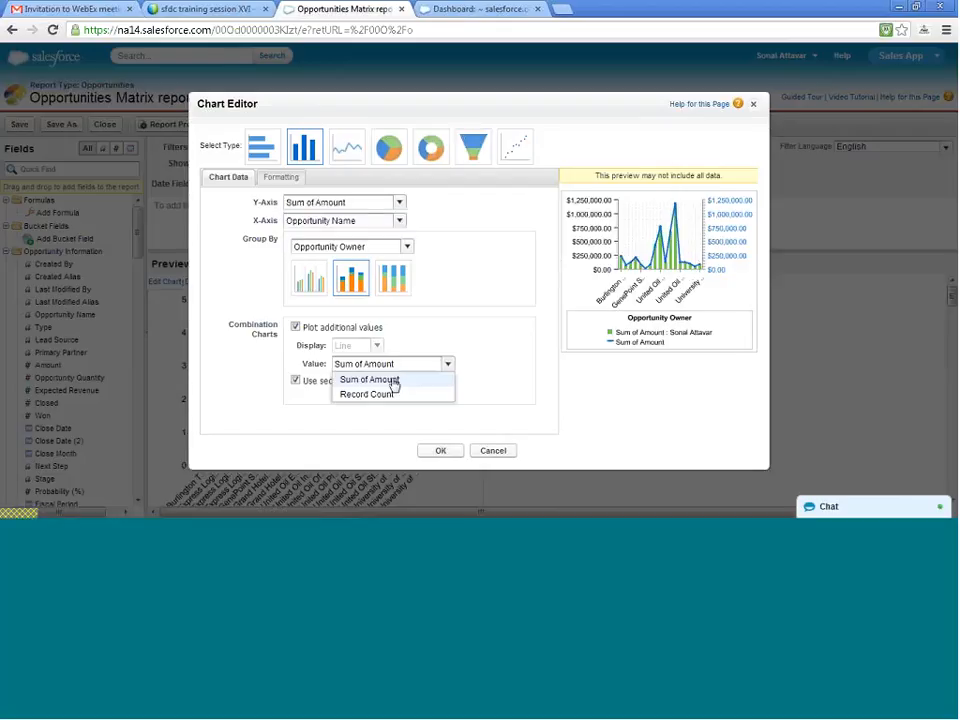
left_click(393, 393)
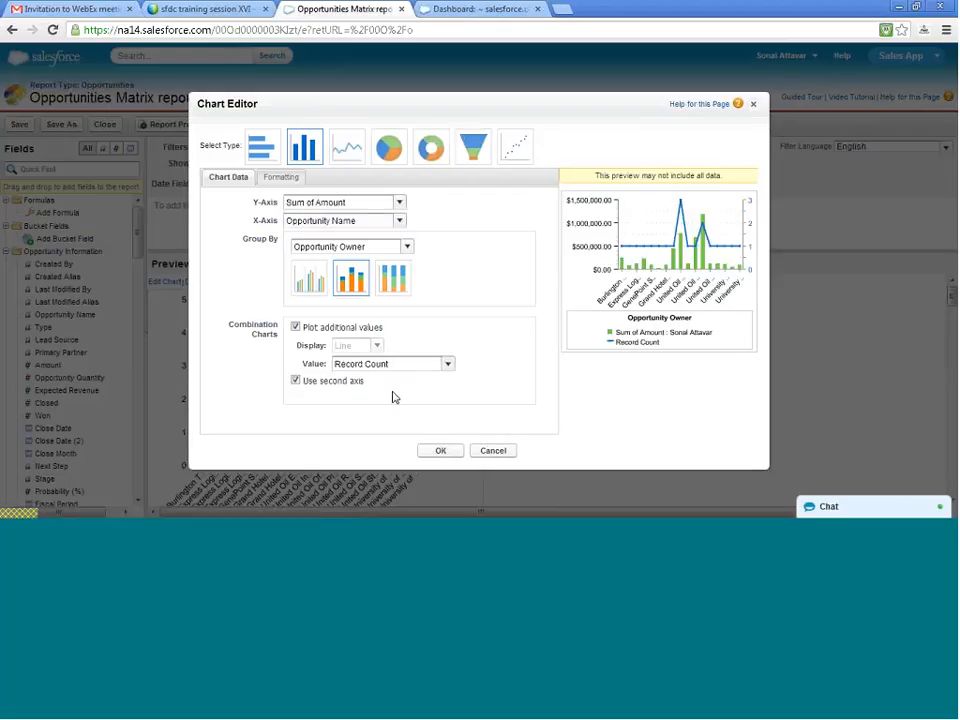
left_click(441, 451)
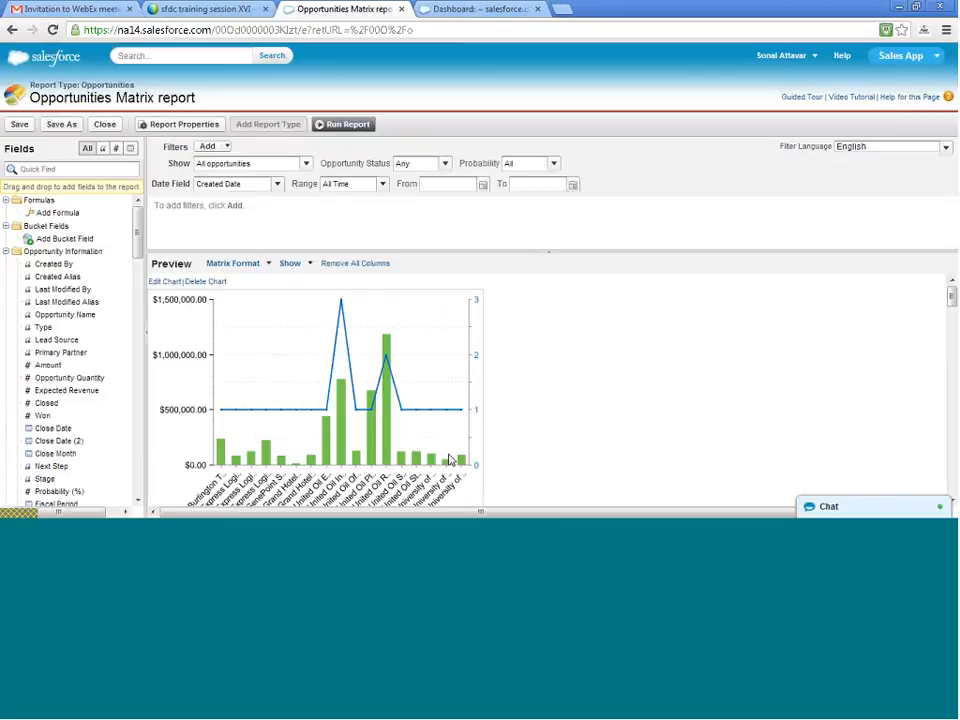
- Return to the dashboard, start saving it, and title it Opportunity Dashboard with the unique name Opportunity_Dashboard
left_click(432, 9)
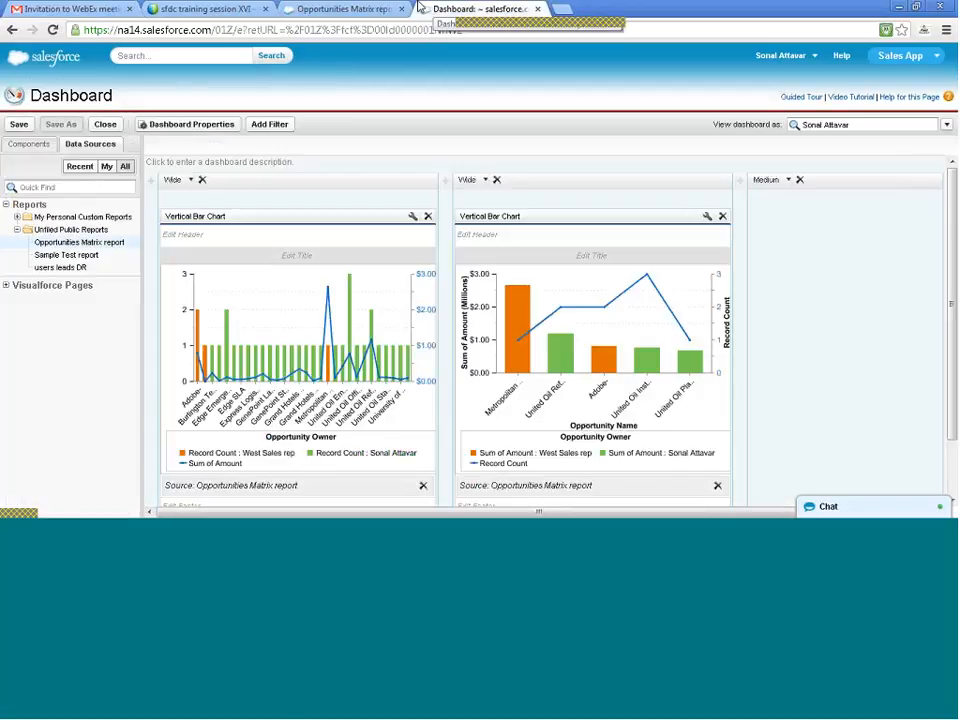
left_click(18, 125)
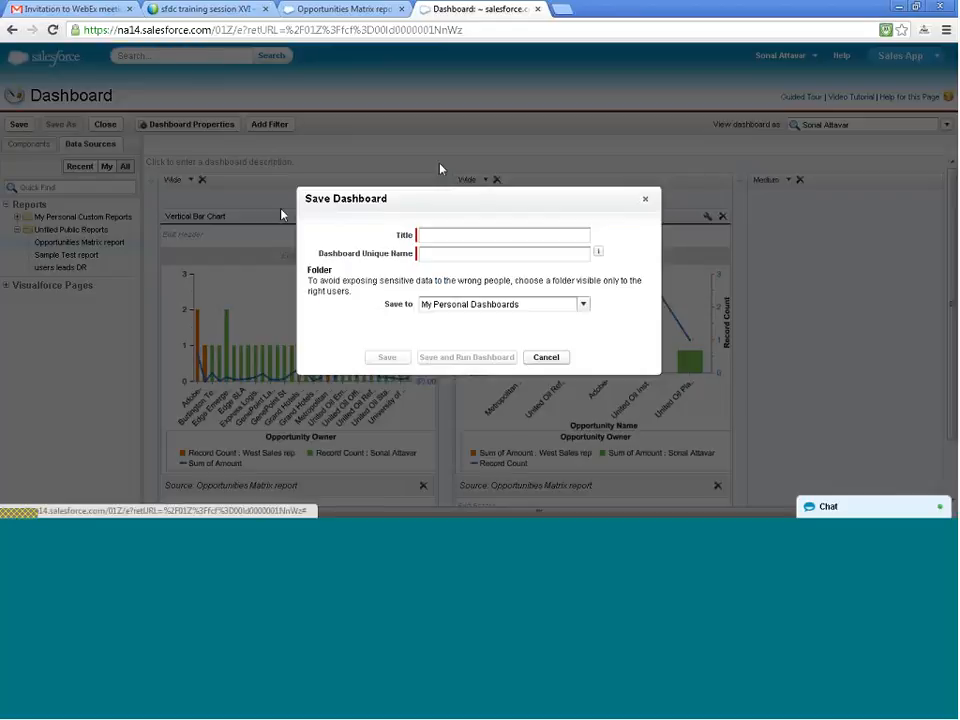
left_click(475, 234)
type("Oppor")
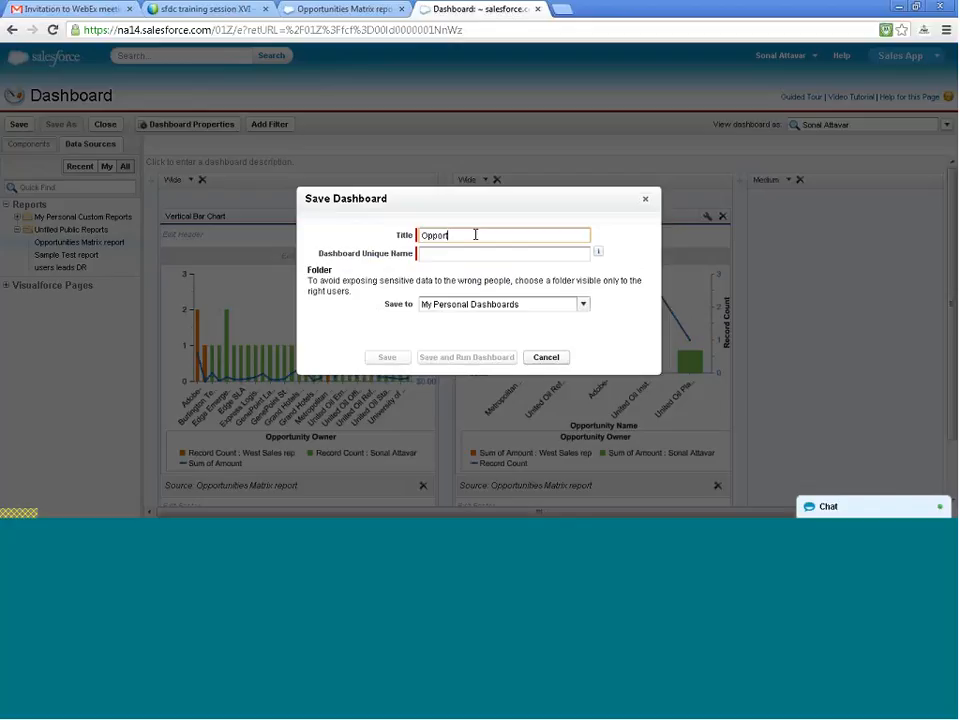
type("tunity Dashboard")
key("Tab")
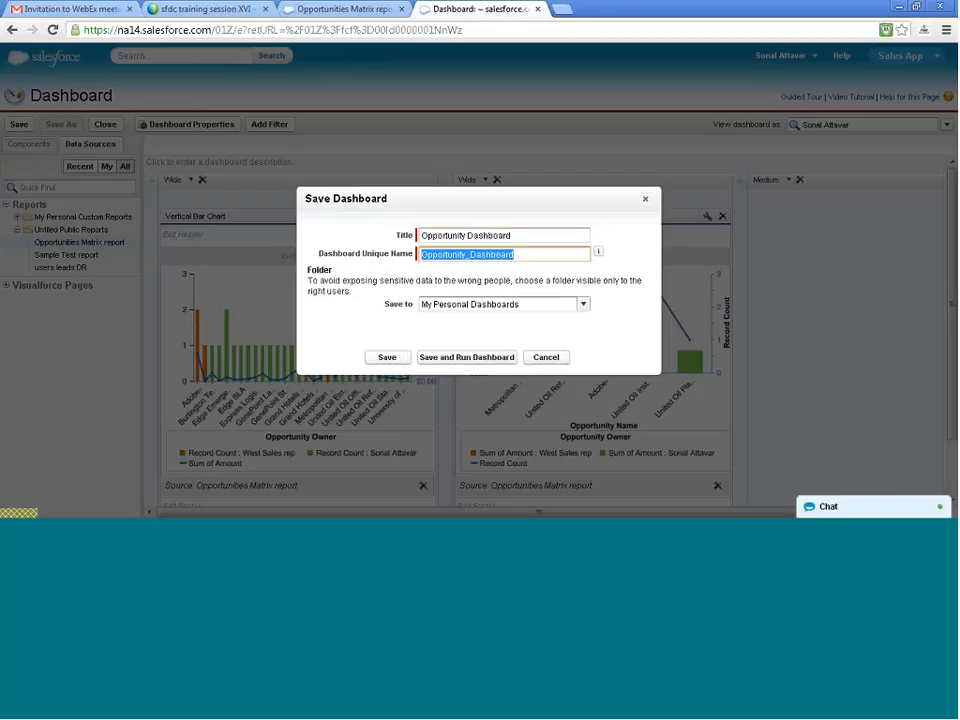
- Choose Test Dashboard as the destination folder and save the new dashboard there
left_click(525, 306)
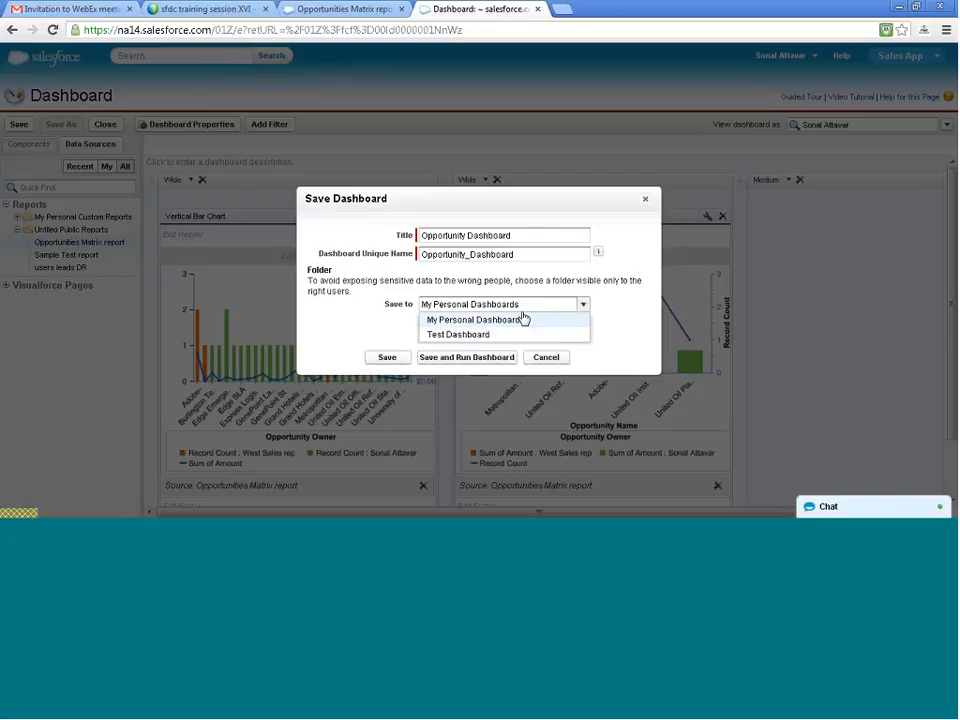
left_click(509, 336)
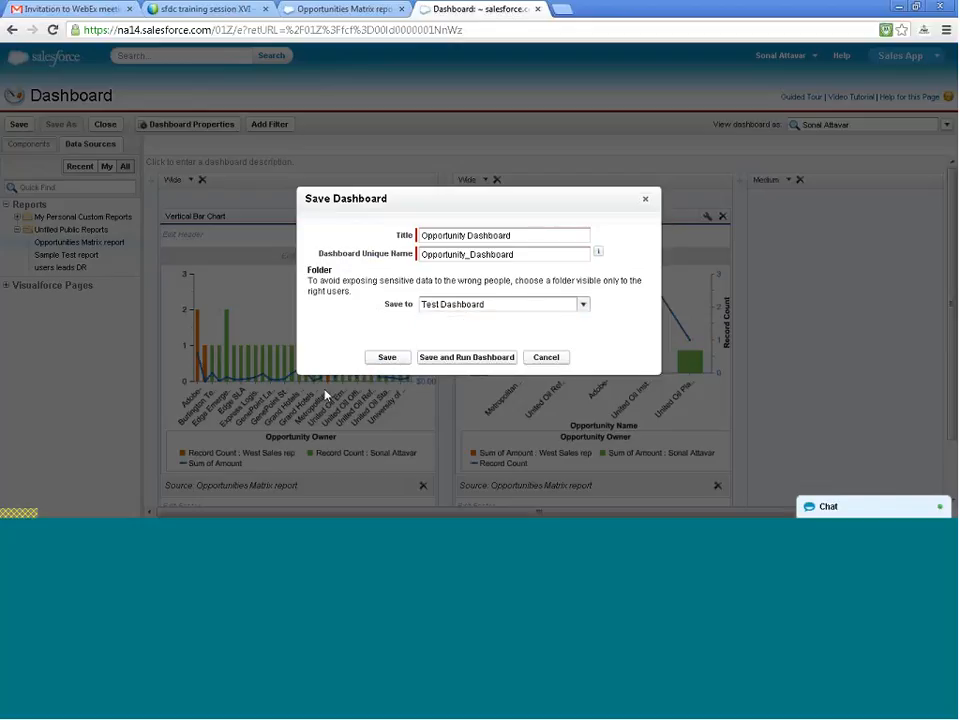
left_click(388, 358)
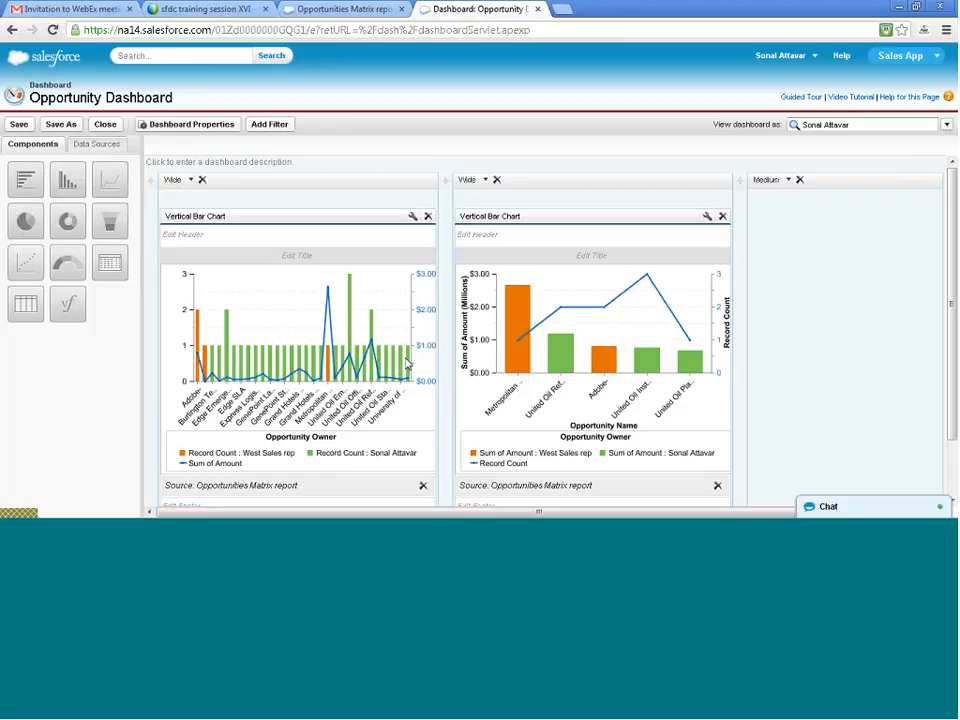
- Switch the first component's use of the chart defined in the source report off and on again, and apply the settings
left_click(412, 217)
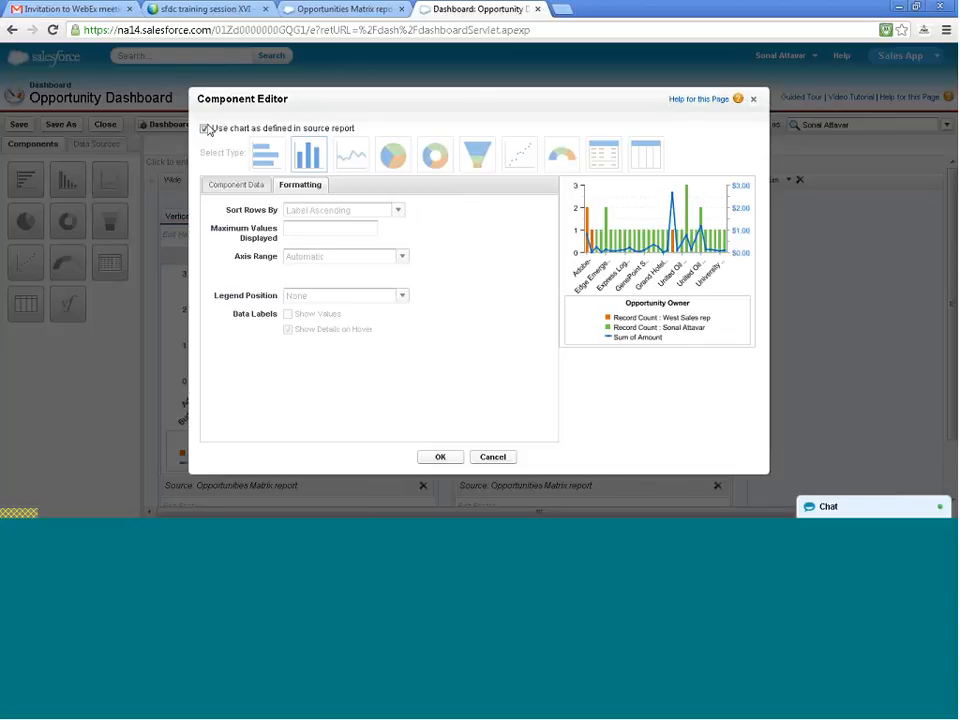
left_click(205, 129)
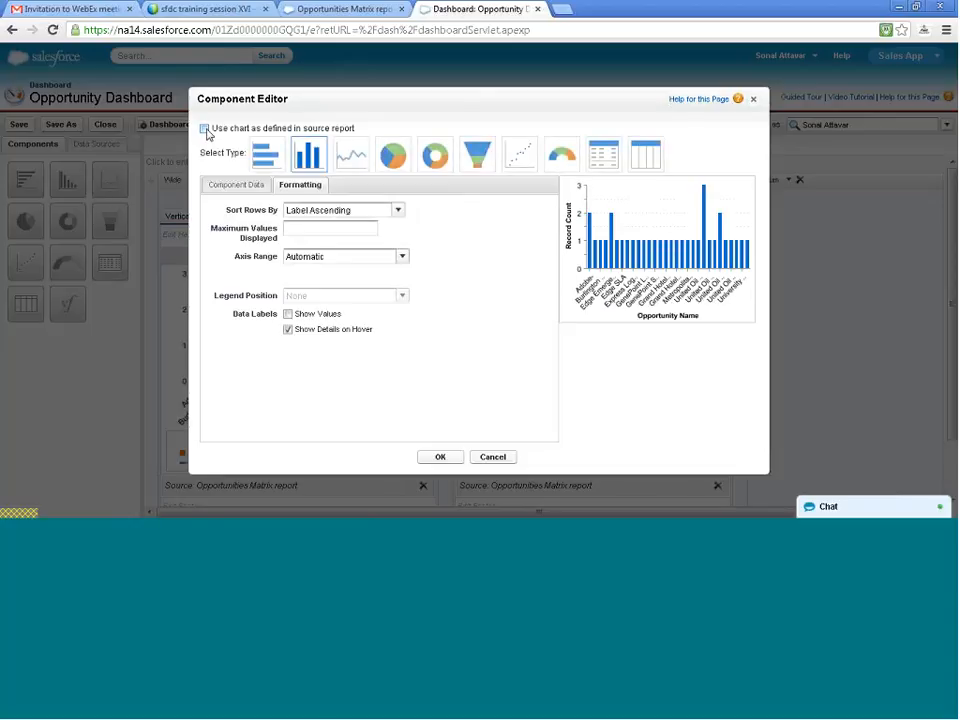
left_click(205, 129)
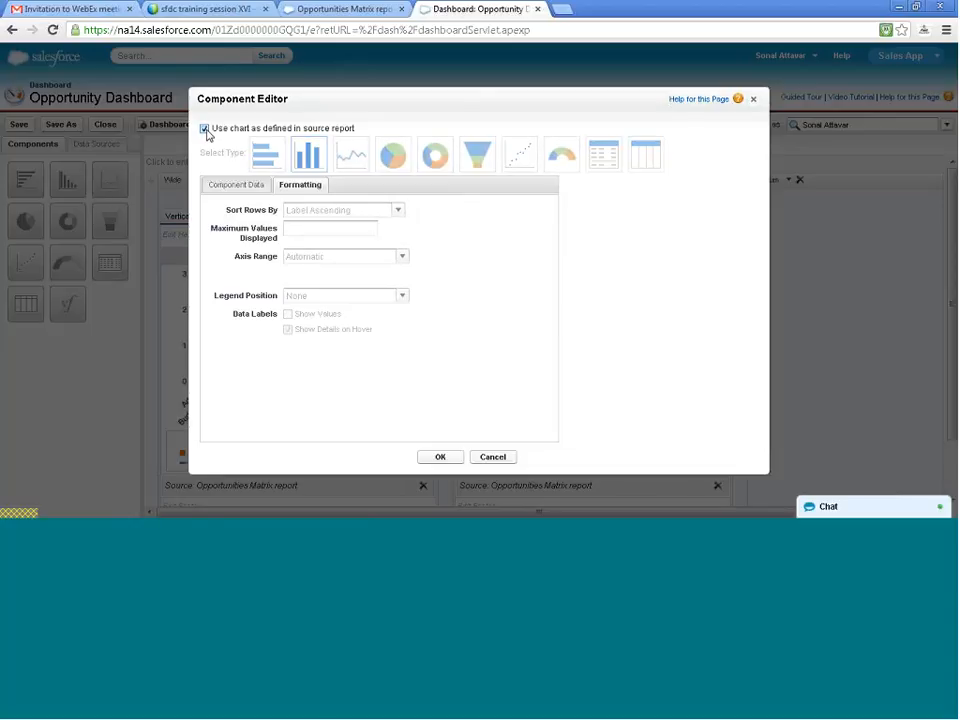
left_click(436, 457)
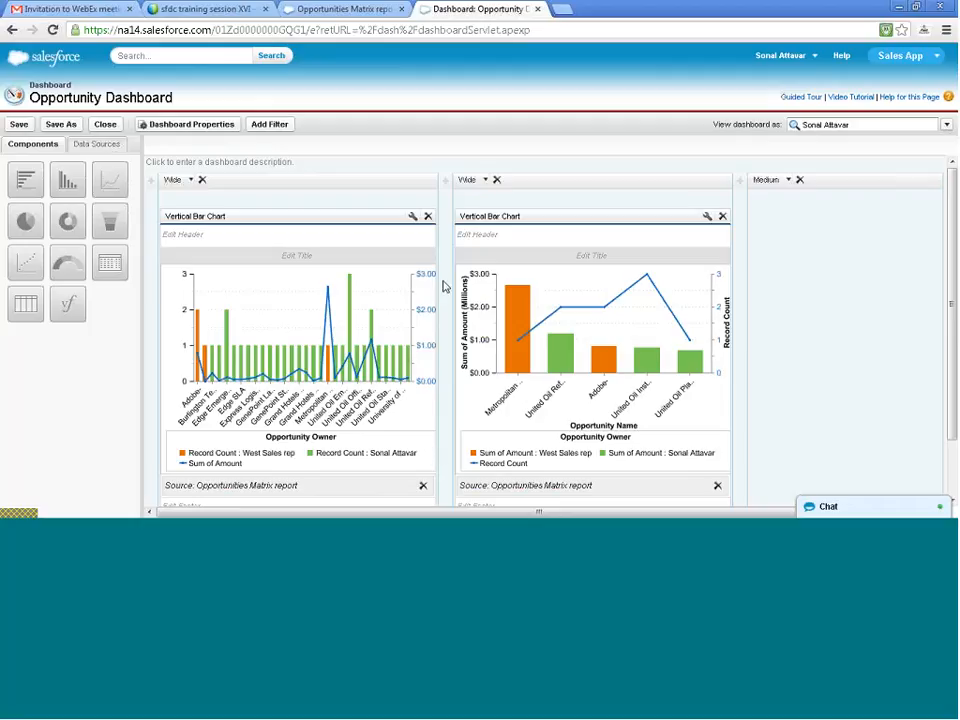
- Save Opportunity Dashboard and close the dashboard builder, preserving the changes
left_click(18, 125)
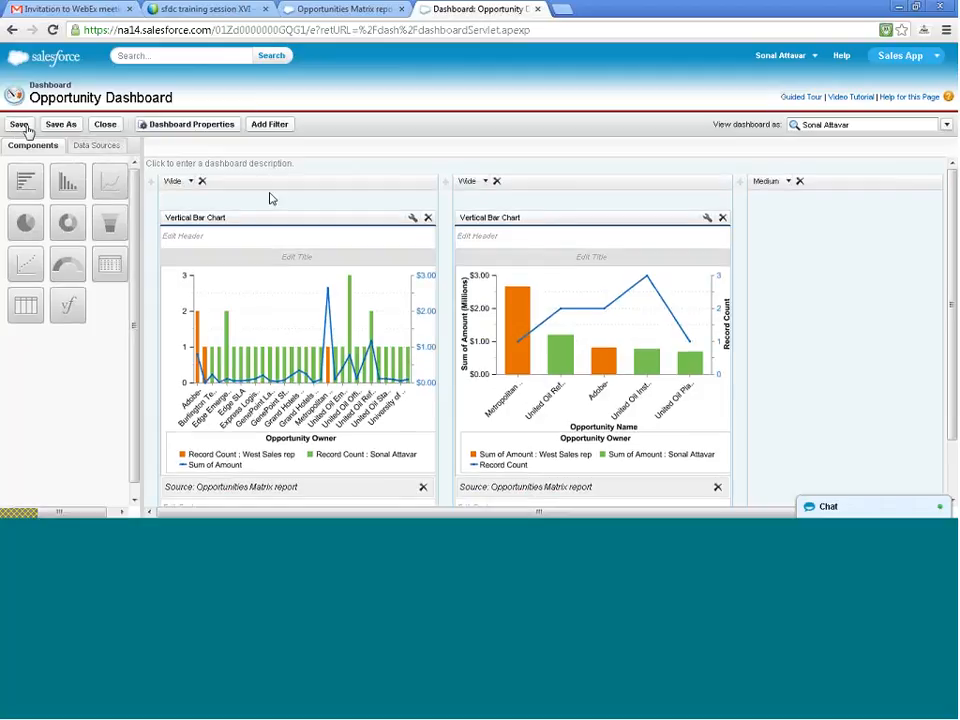
left_click(105, 125)
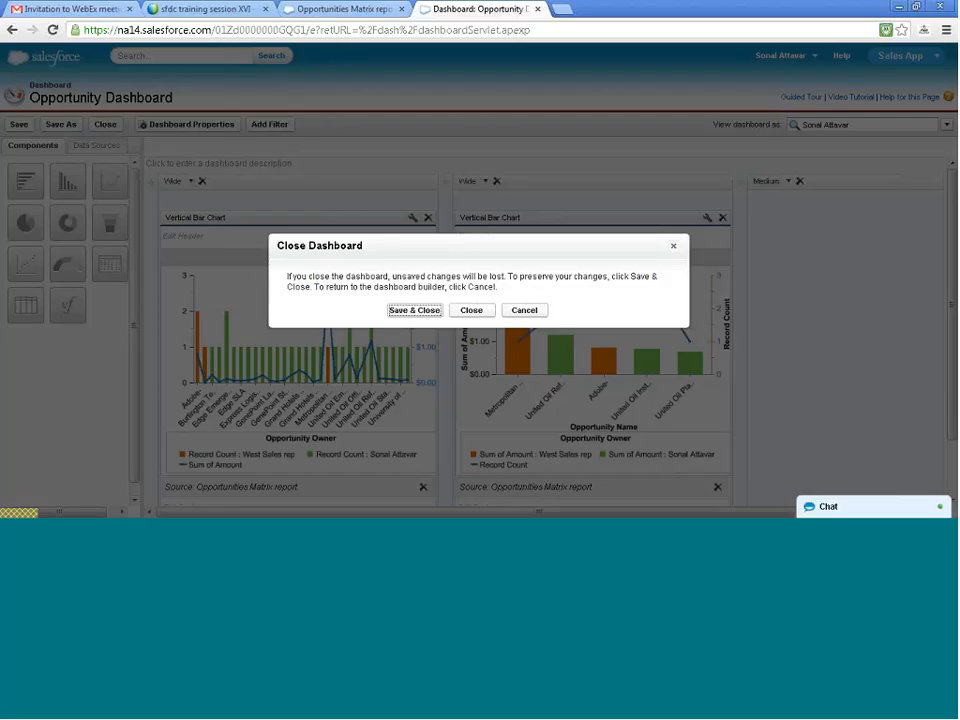
left_click(414, 310)
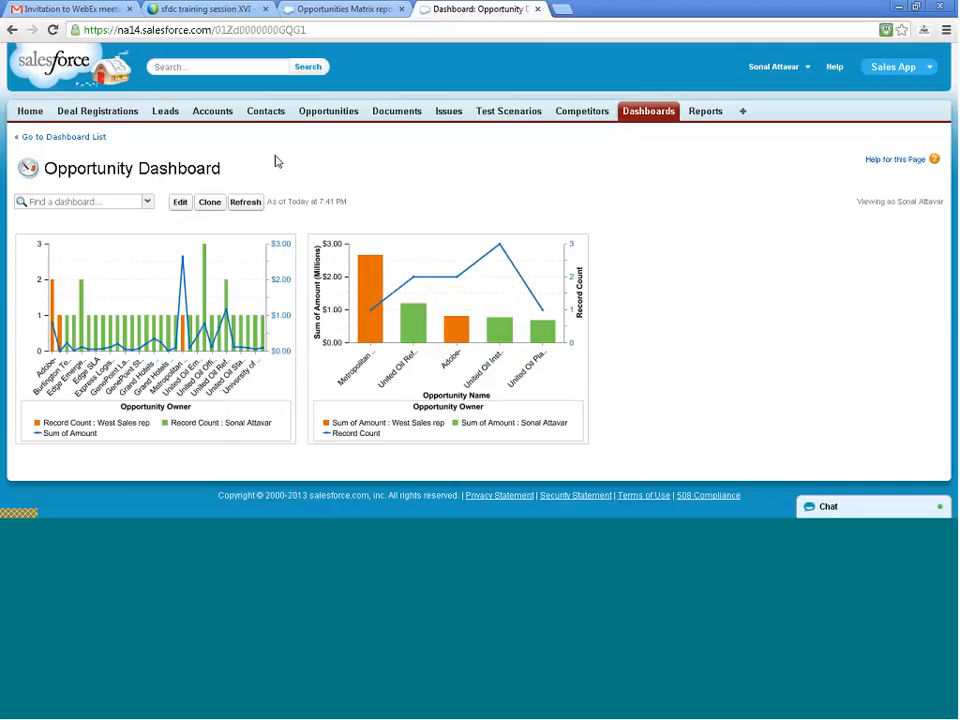
- Save the Opportunities Matrix report with its modified chart and refresh Opportunity Dashboard
left_click(340, 9)
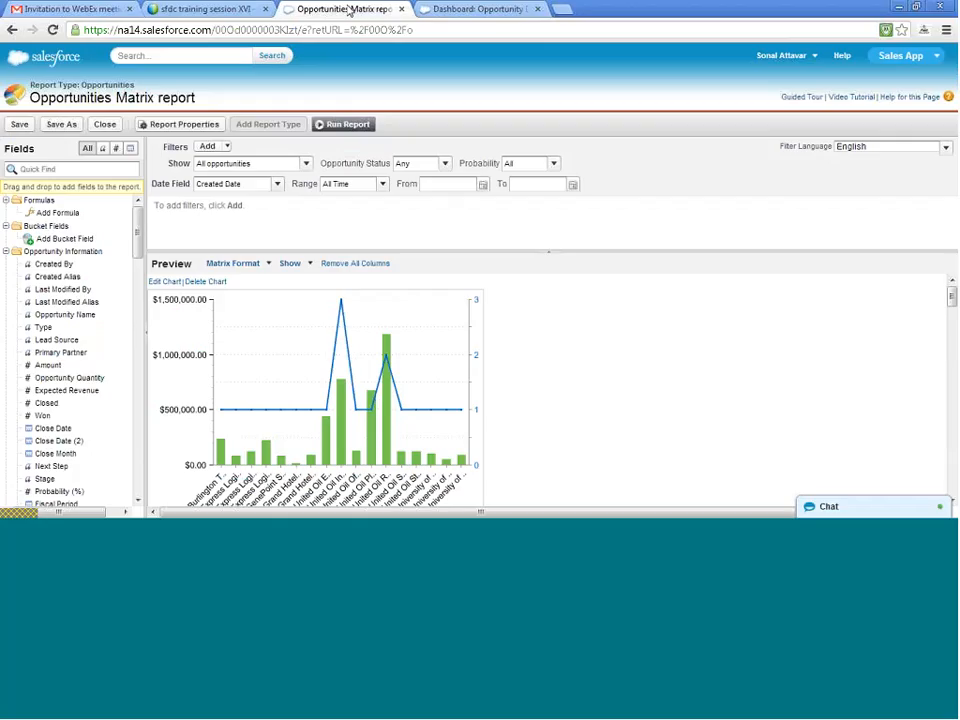
left_click(432, 12)
left_click(362, 9)
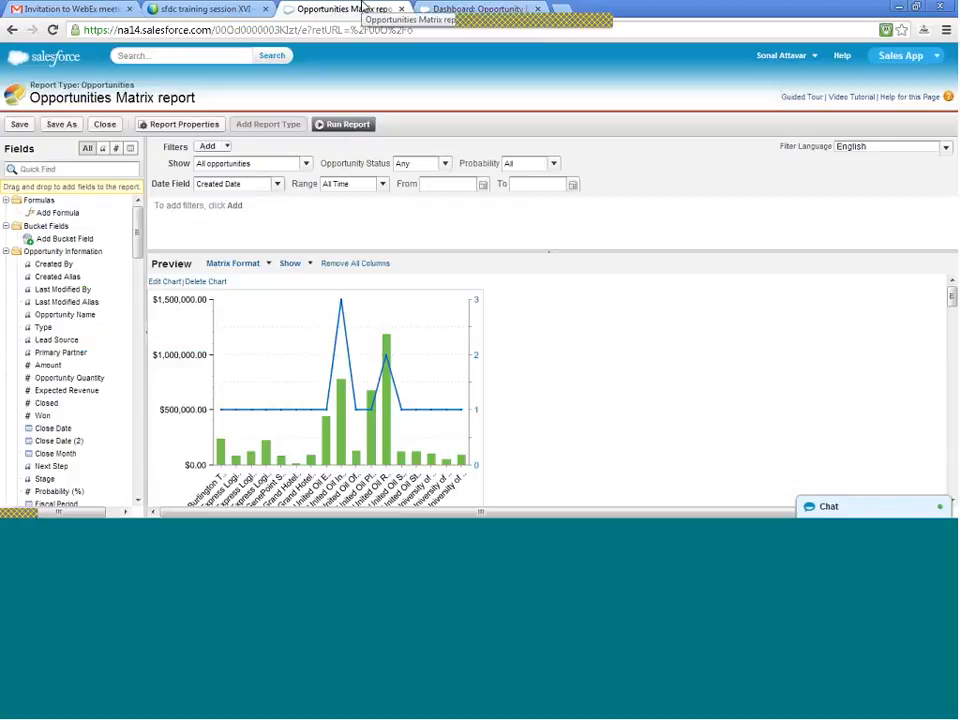
left_click(20, 126)
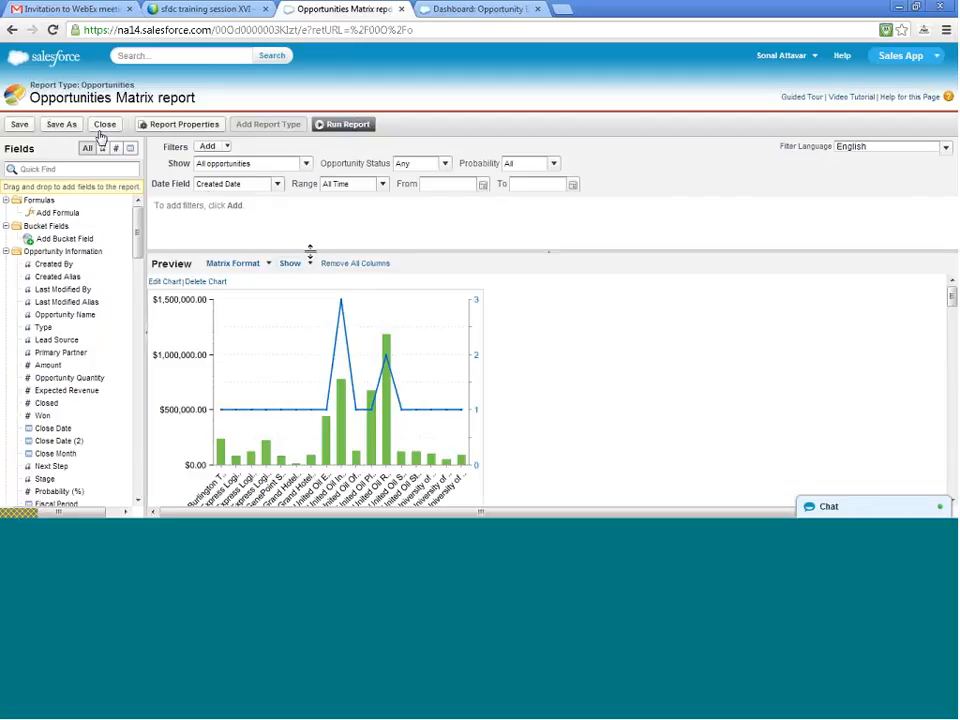
scroll(405, 287, "down", 1)
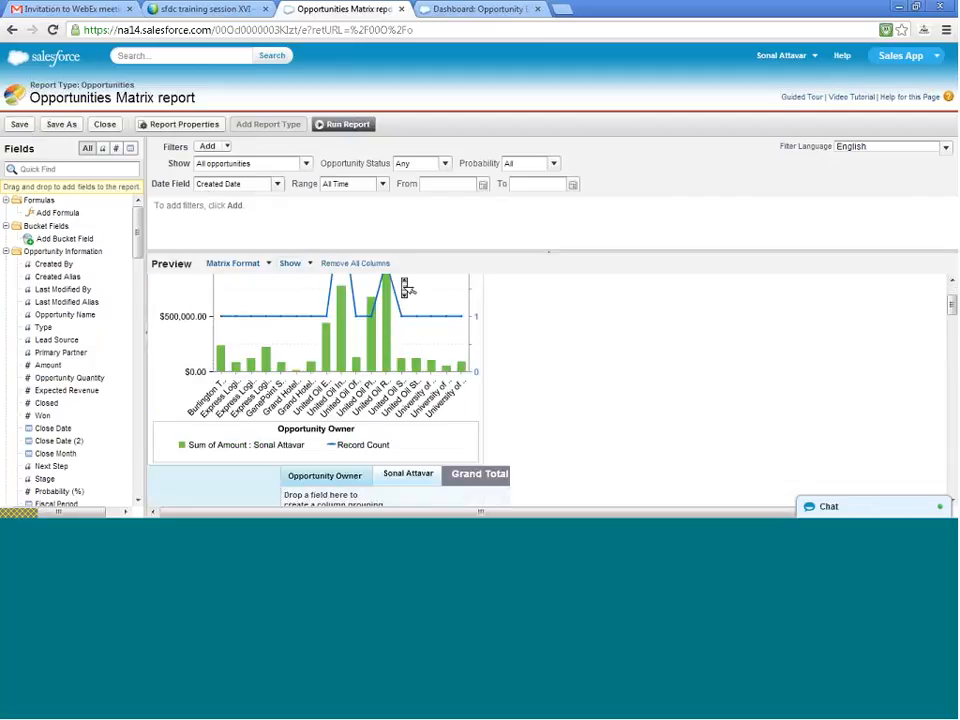
scroll(405, 287, "up", 1)
left_click(430, 12)
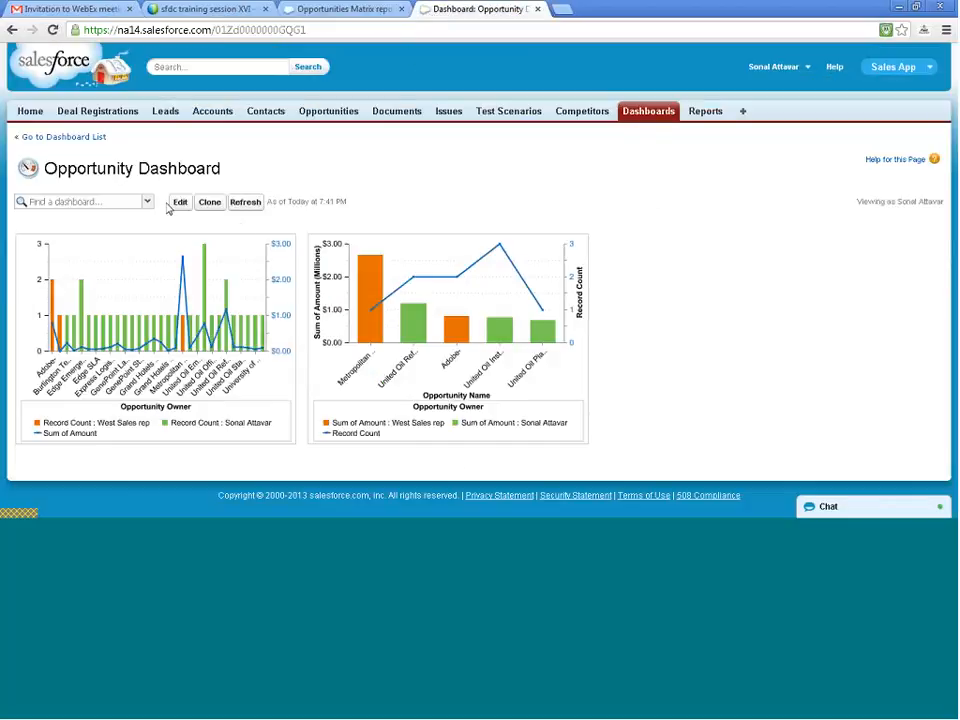
left_click(250, 203)
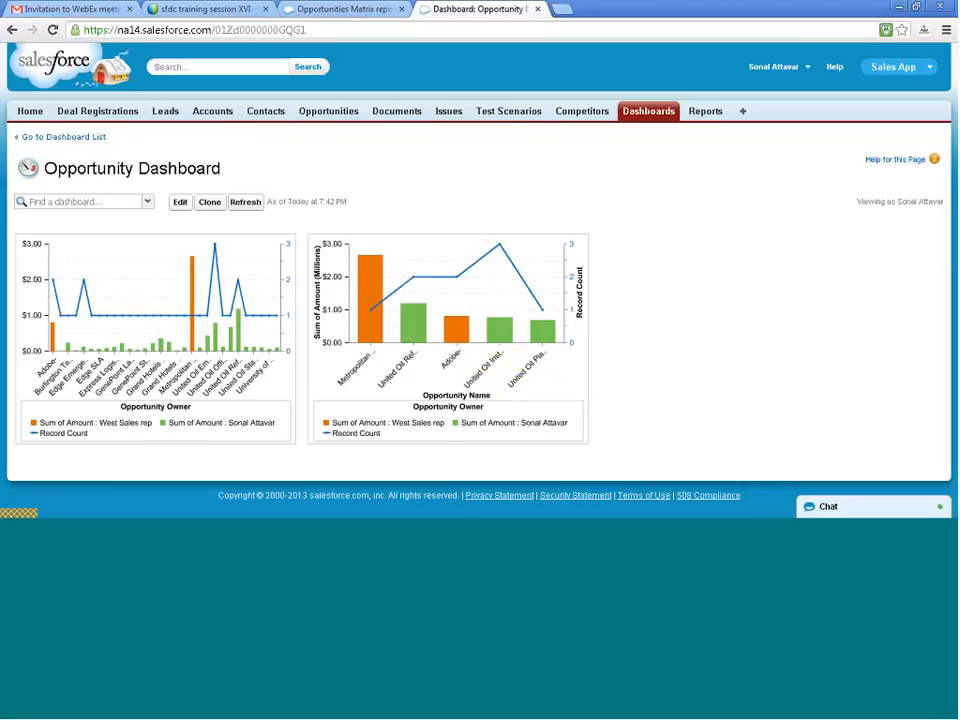
- Examine the Opportunities Matrix report's preview rows and the filter types it offers, comparing with the dashboard
left_click(376, 9)
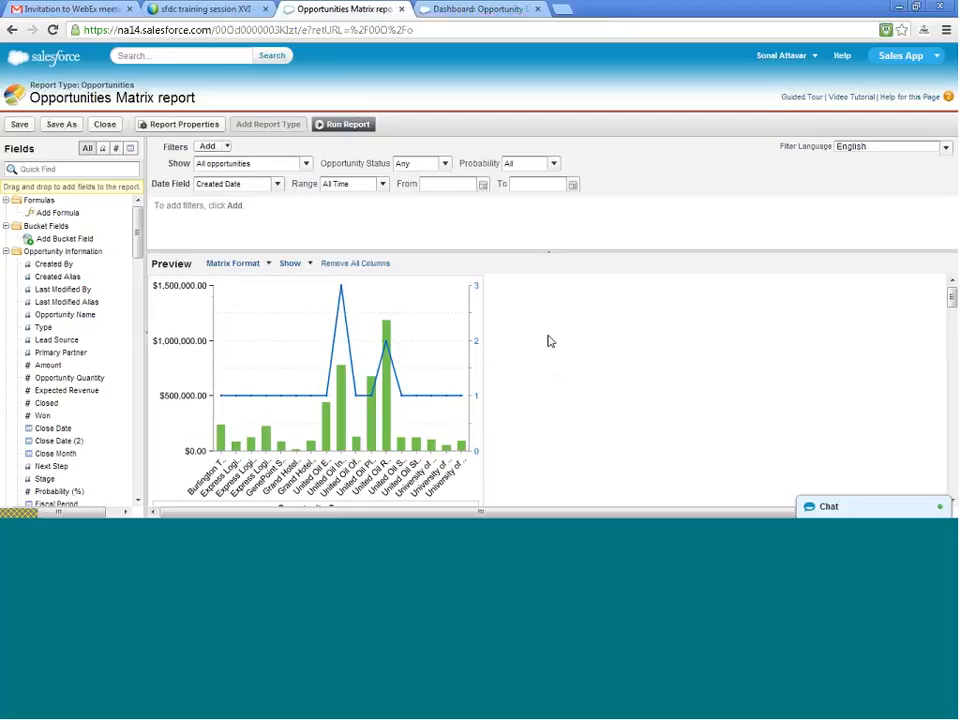
scroll(548, 360, "down", 10)
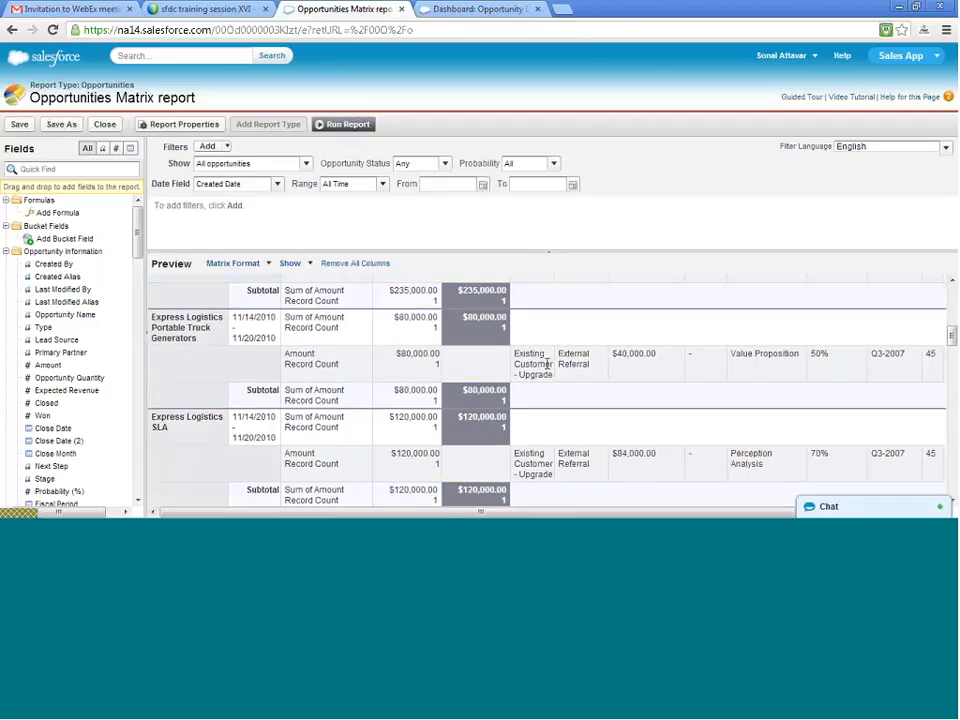
scroll(548, 365, "up", 8)
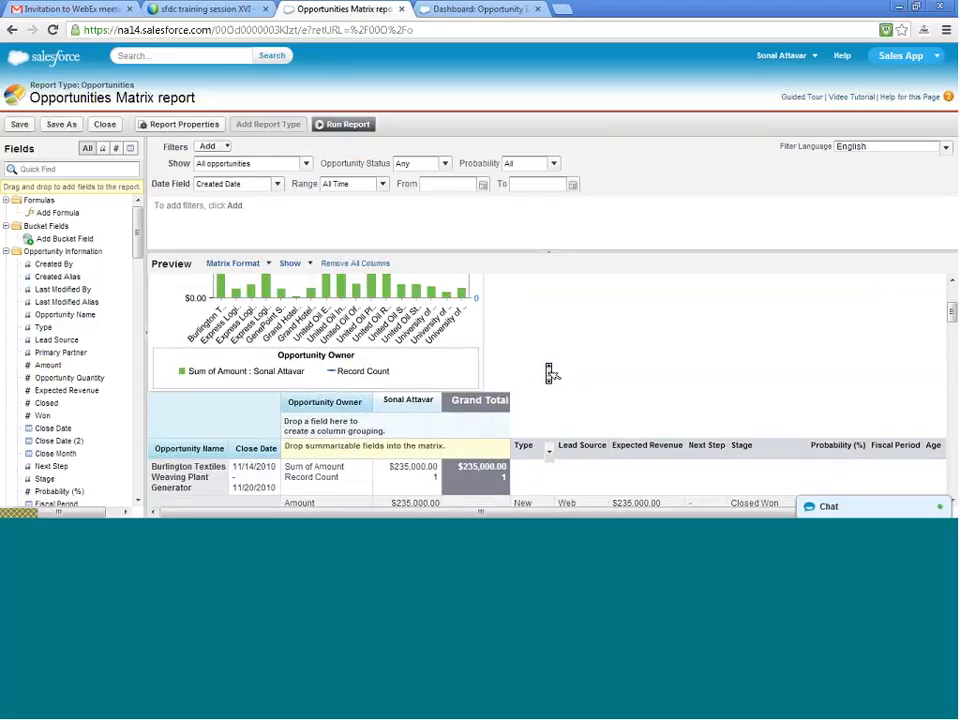
scroll(548, 370, "down", 3)
scroll(548, 372, "down", 3)
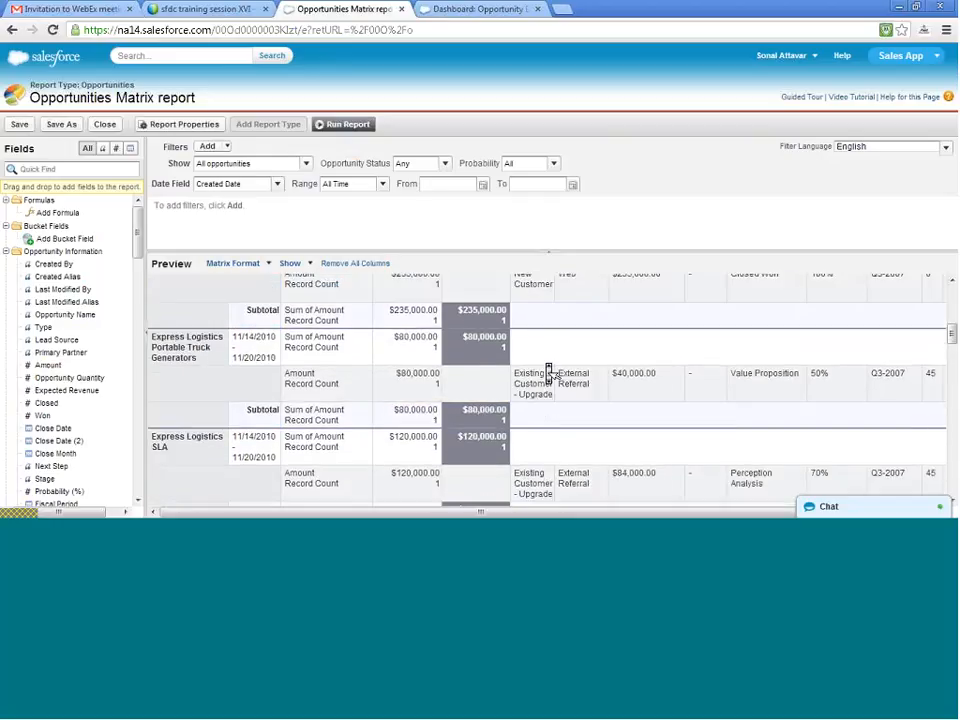
scroll(549, 374, "down", 1)
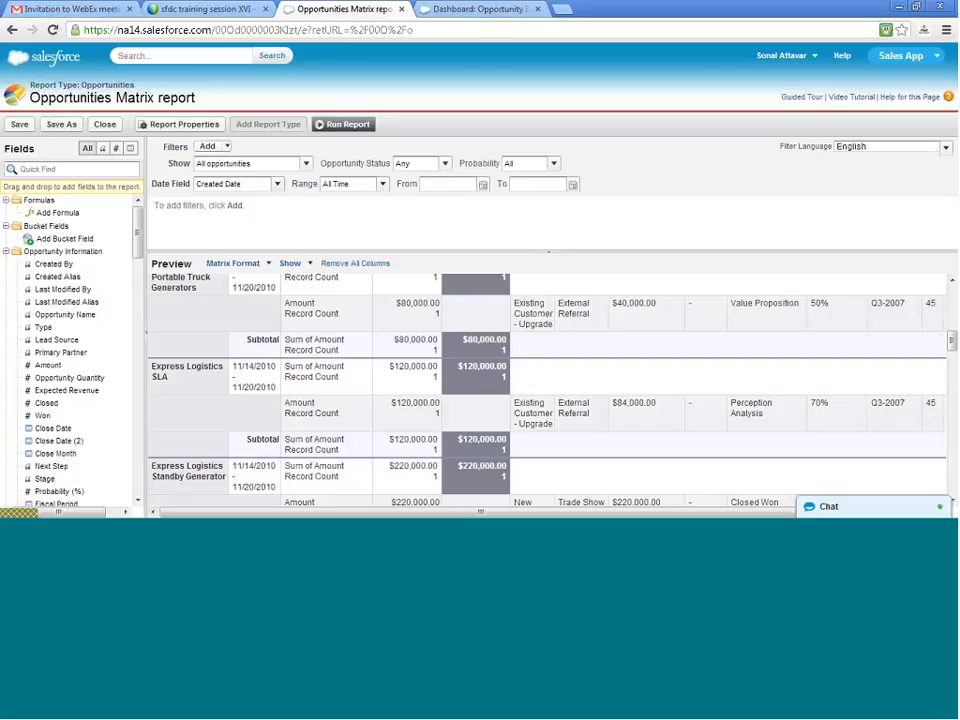
left_click(455, 12)
left_click(340, 10)
left_click(228, 148)
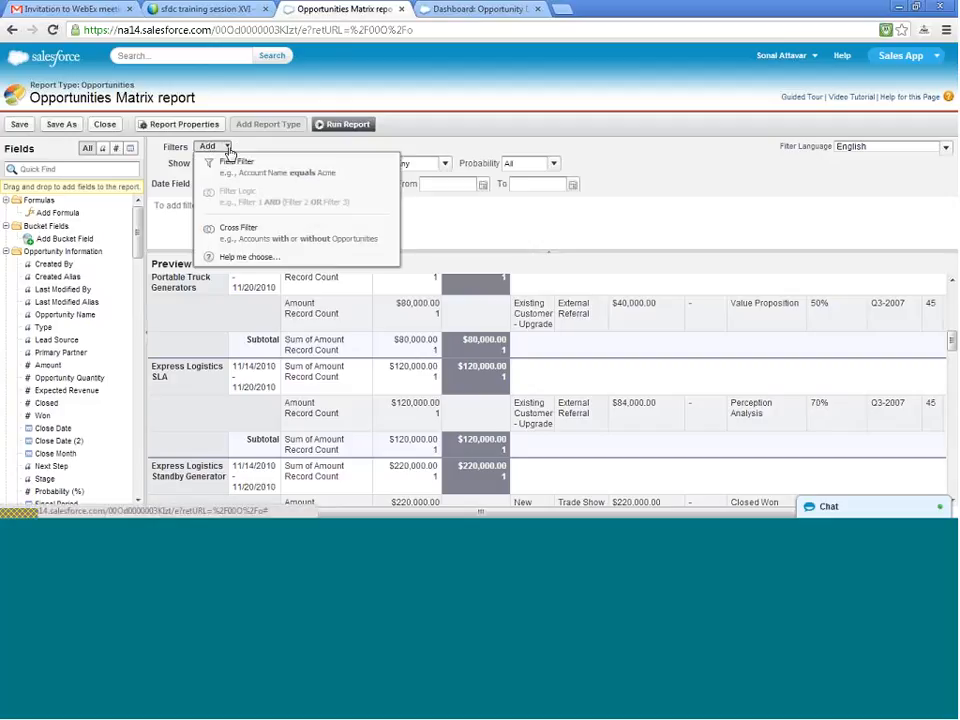
left_click(229, 150)
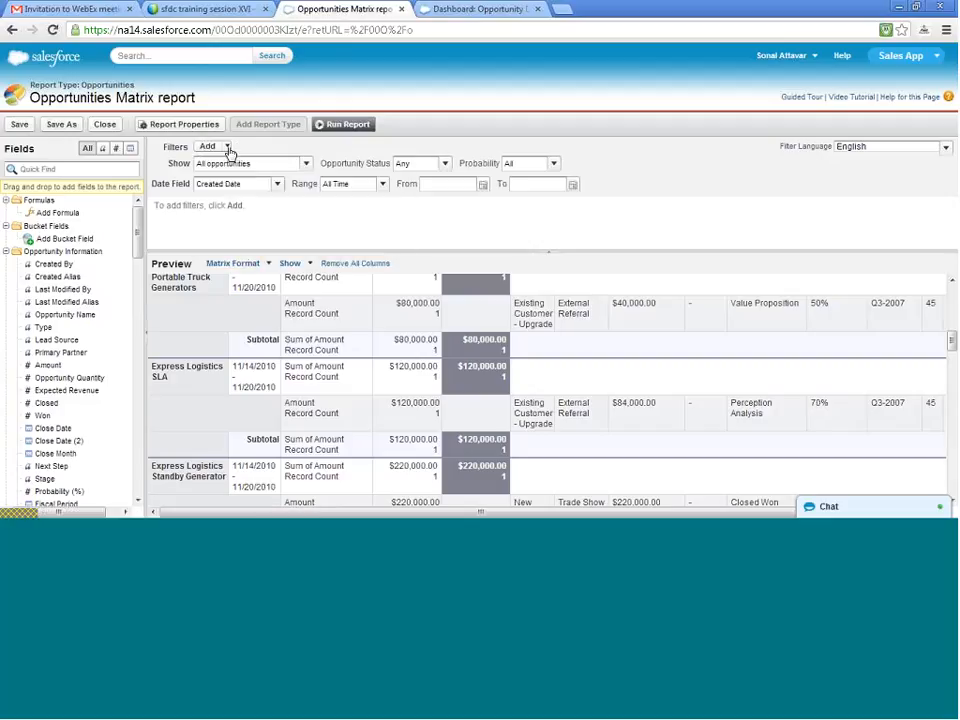
left_click(471, 10)
left_click(340, 9)
- Add a cross filter to the Opportunities Matrix report for Opportunities with Activities and review the filtered preview
left_click(229, 150)
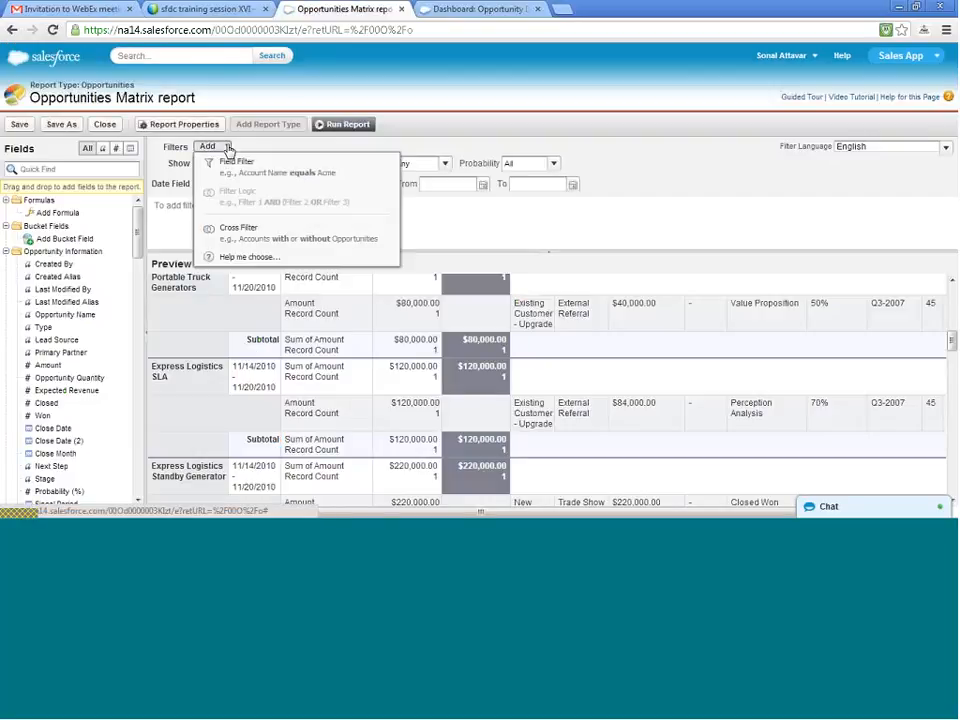
left_click(265, 239)
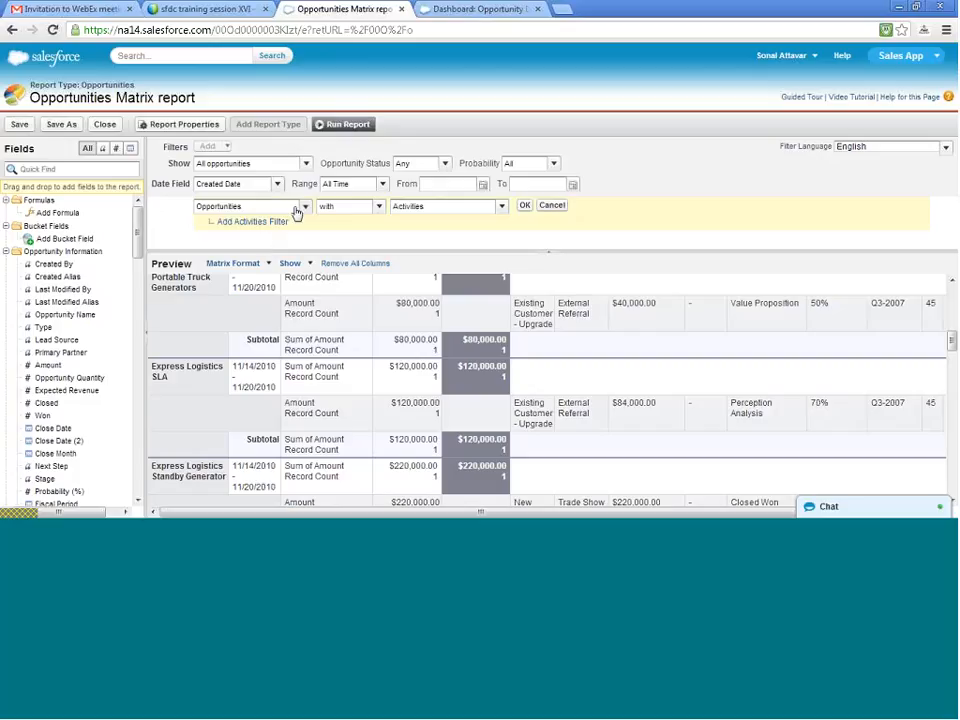
left_click(303, 208)
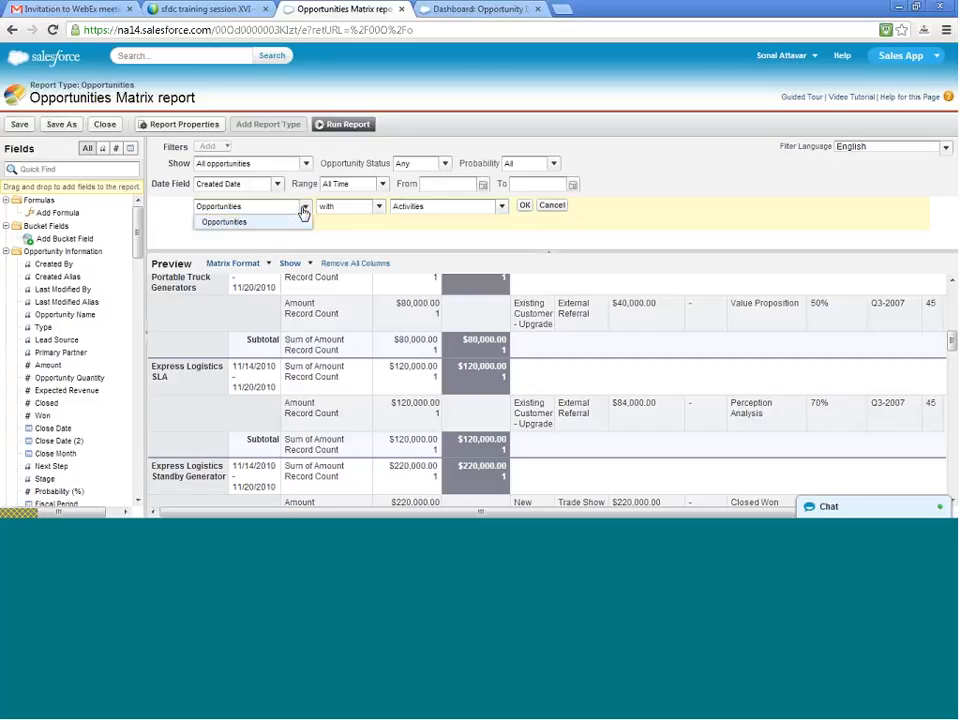
left_click(303, 208)
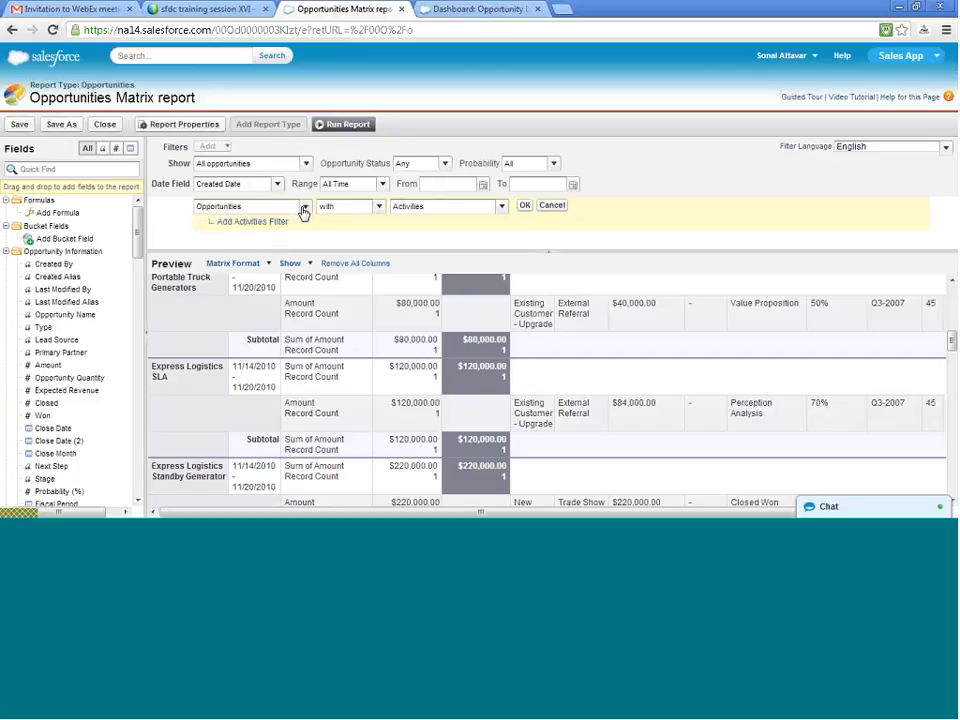
left_click(381, 208)
left_click(383, 212)
left_click(503, 208)
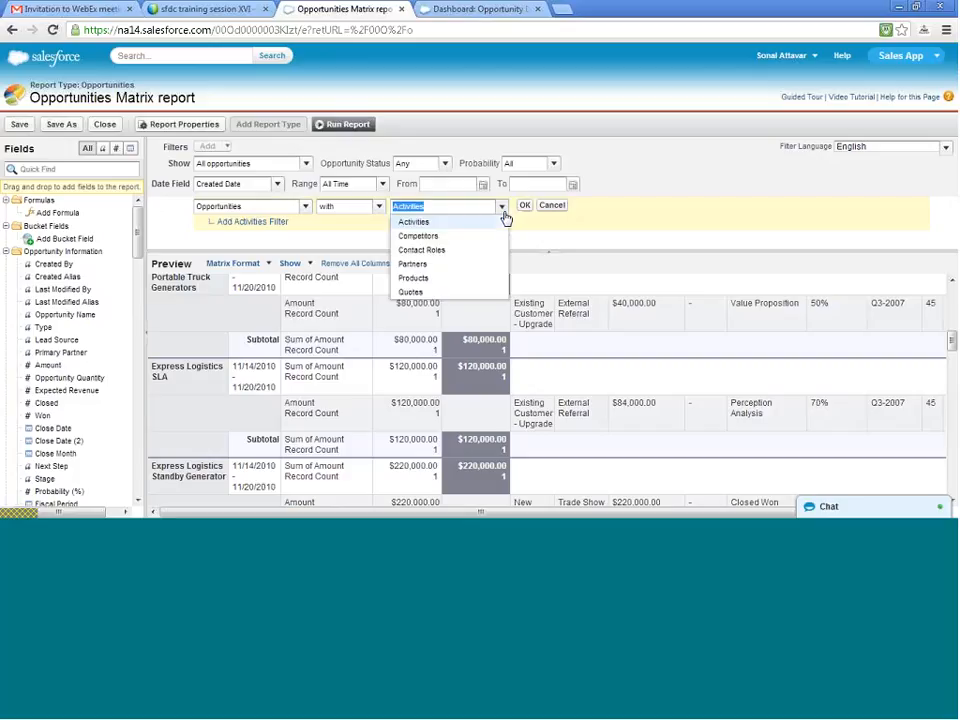
left_click(506, 218)
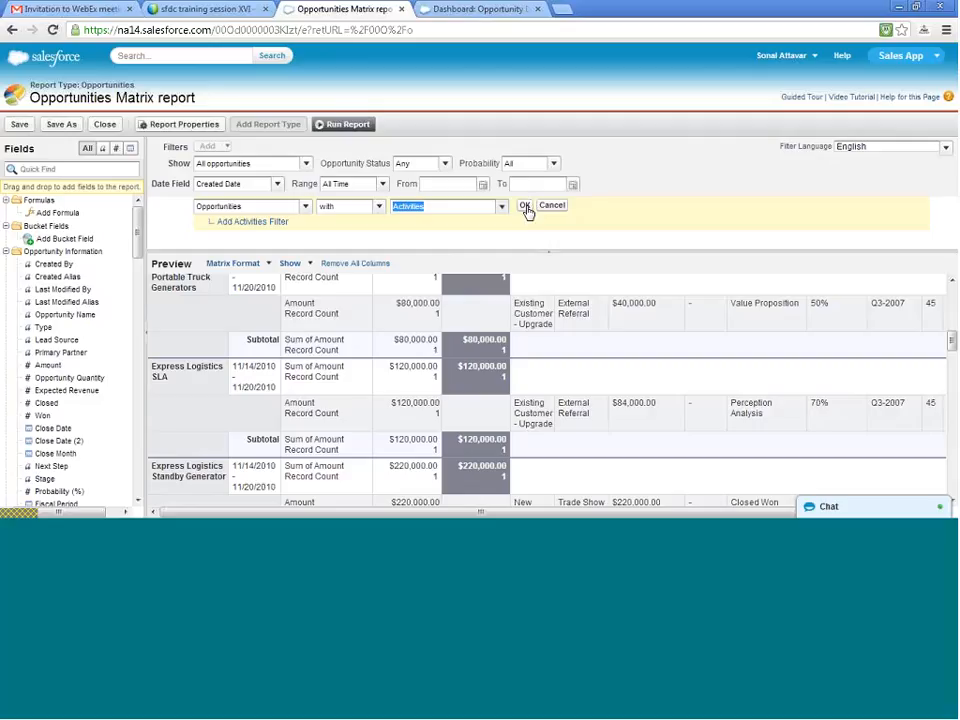
left_click(530, 205)
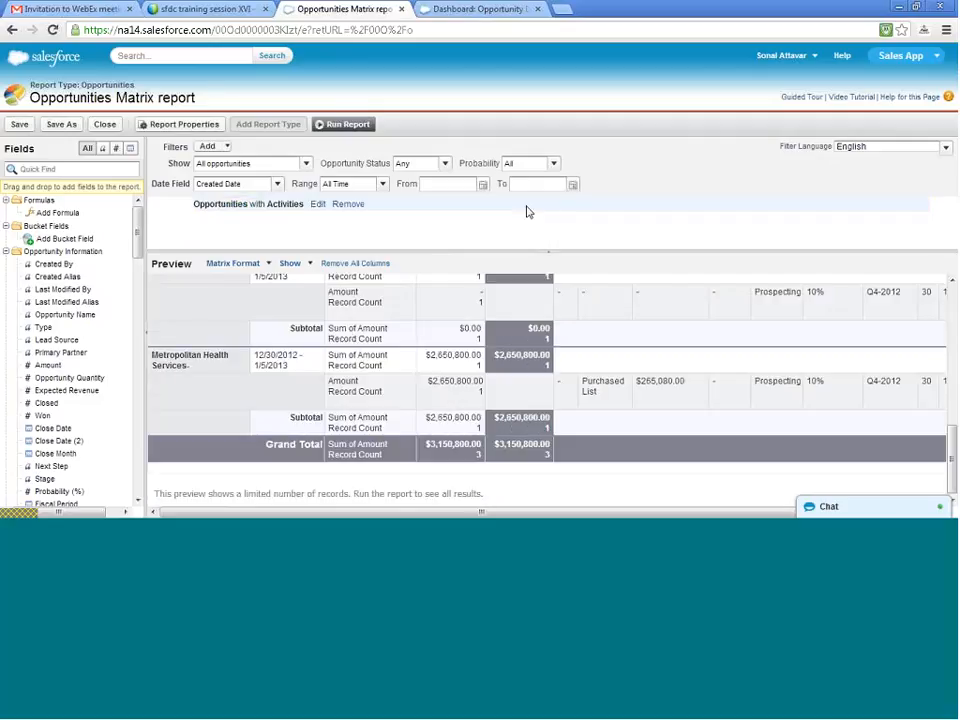
scroll(543, 376, "up", 4)
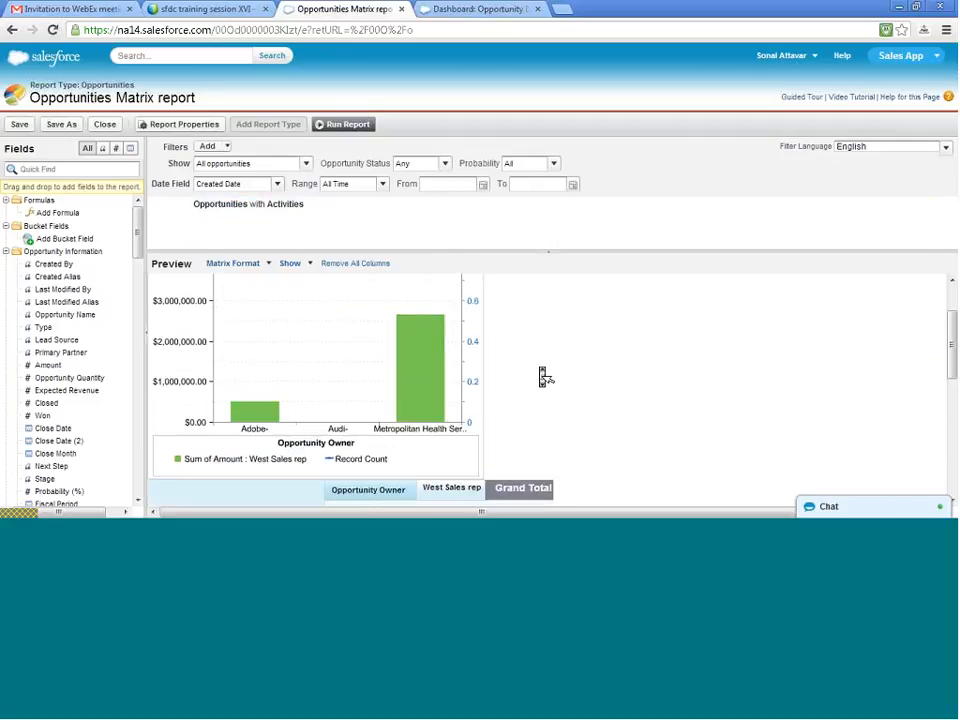
scroll(543, 376, "down", 1)
scroll(543, 376, "down", 5)
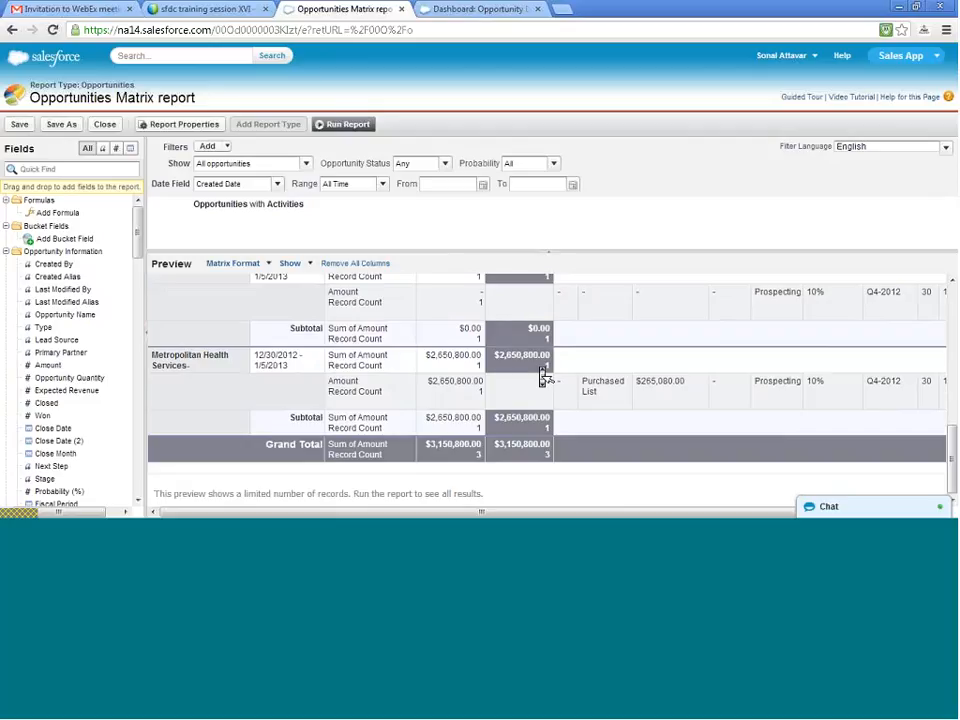
- Run the Opportunities Matrix report with the Opportunities with Activities filter and examine its chart and grouped records
scroll(543, 376, "up", 5)
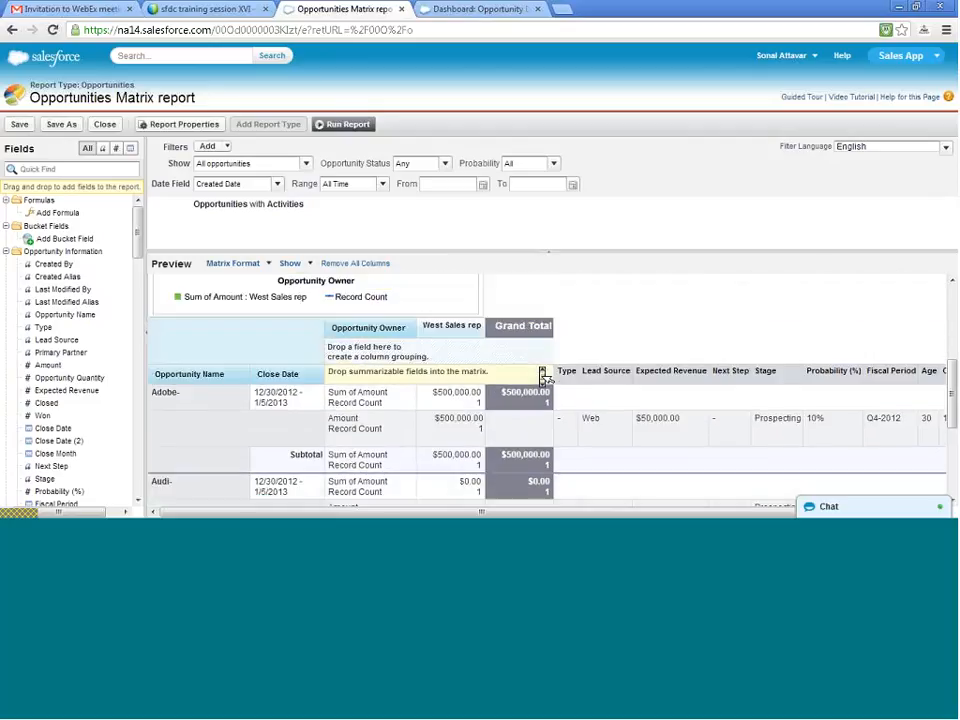
scroll(545, 377, "down", 5)
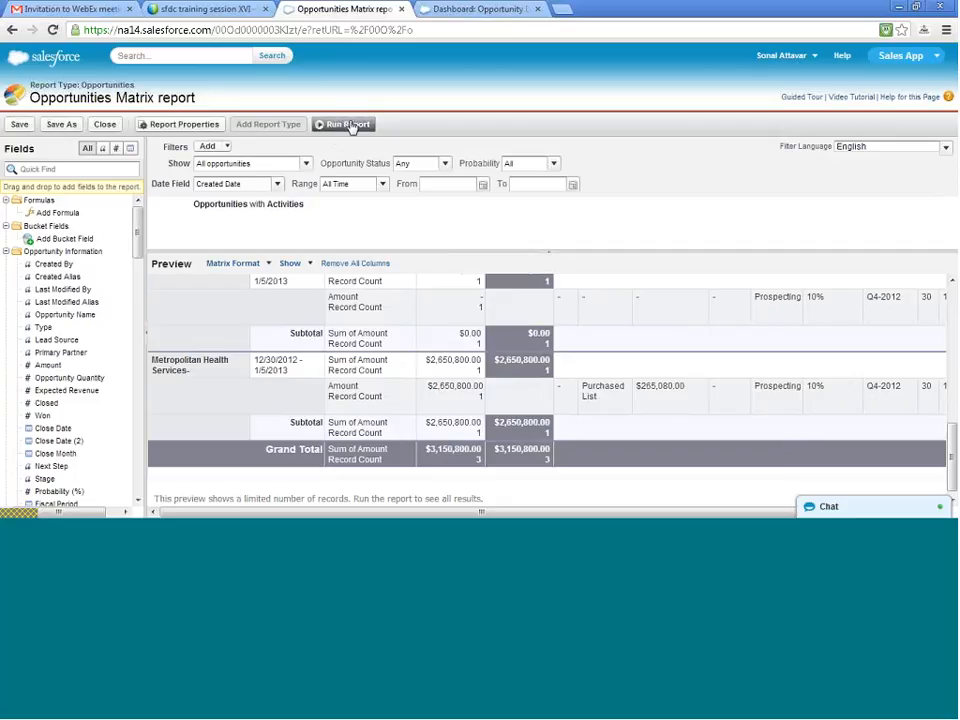
left_click(349, 126)
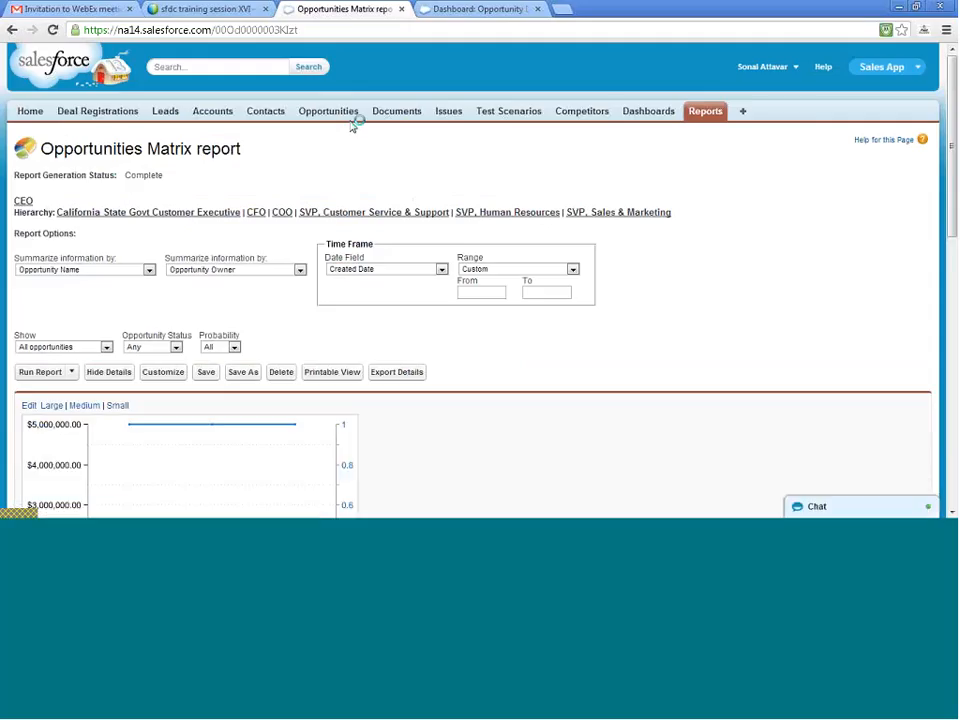
scroll(355, 131, "down", 3)
scroll(355, 131, "down", 3)
scroll(355, 131, "down", 3)
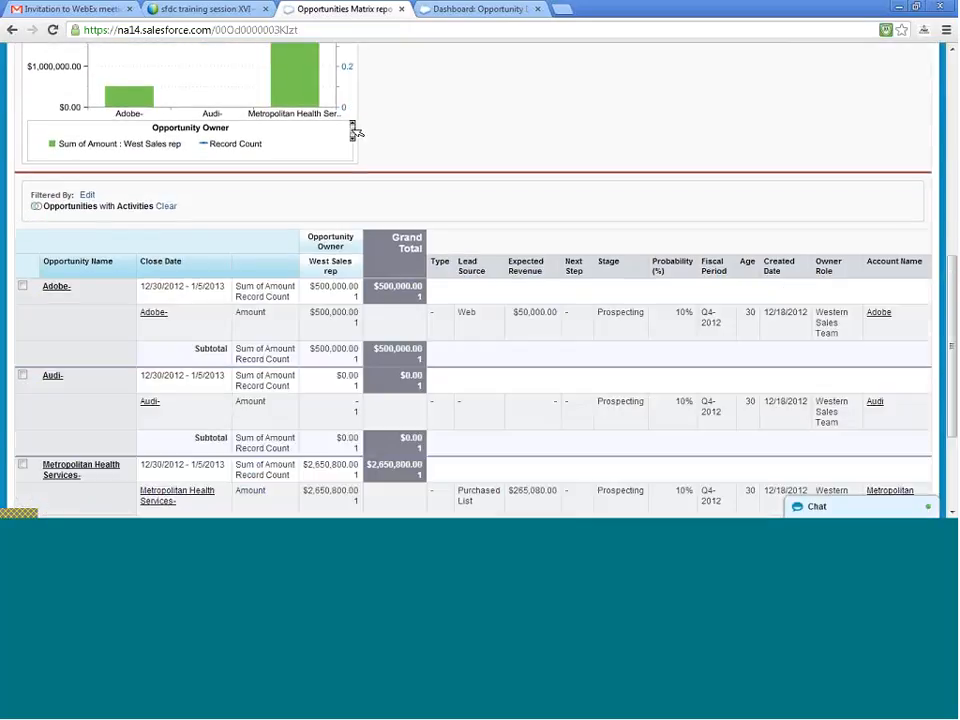
scroll(355, 131, "down", 3)
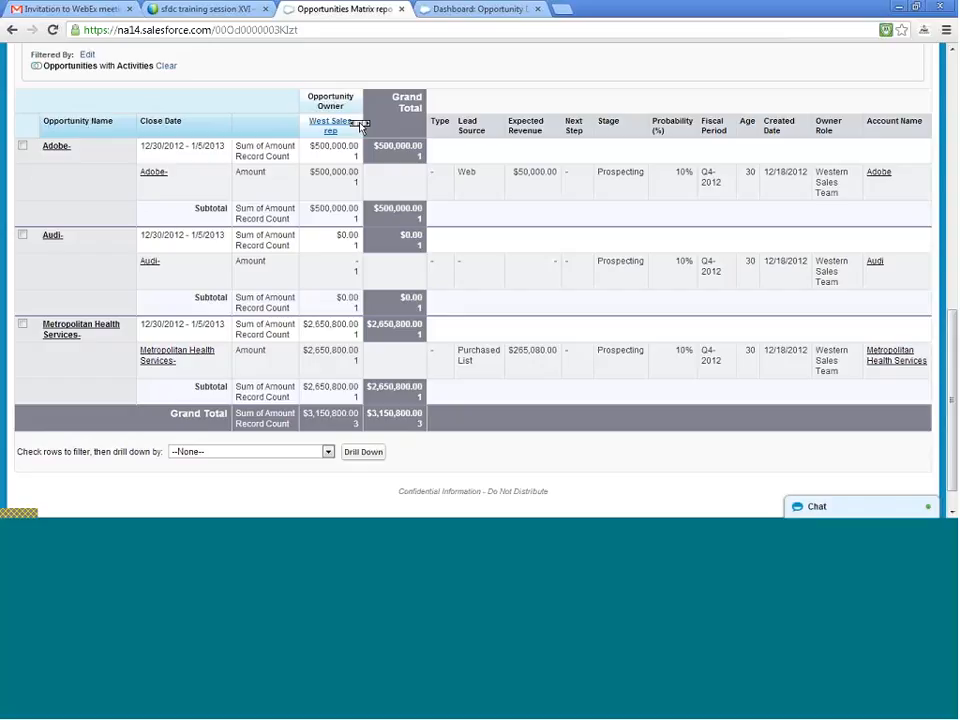
- Return to the report editor and save a copy of the report as Opportunities tabular in the Unfiled Public Reports folder
key("alt+Left")
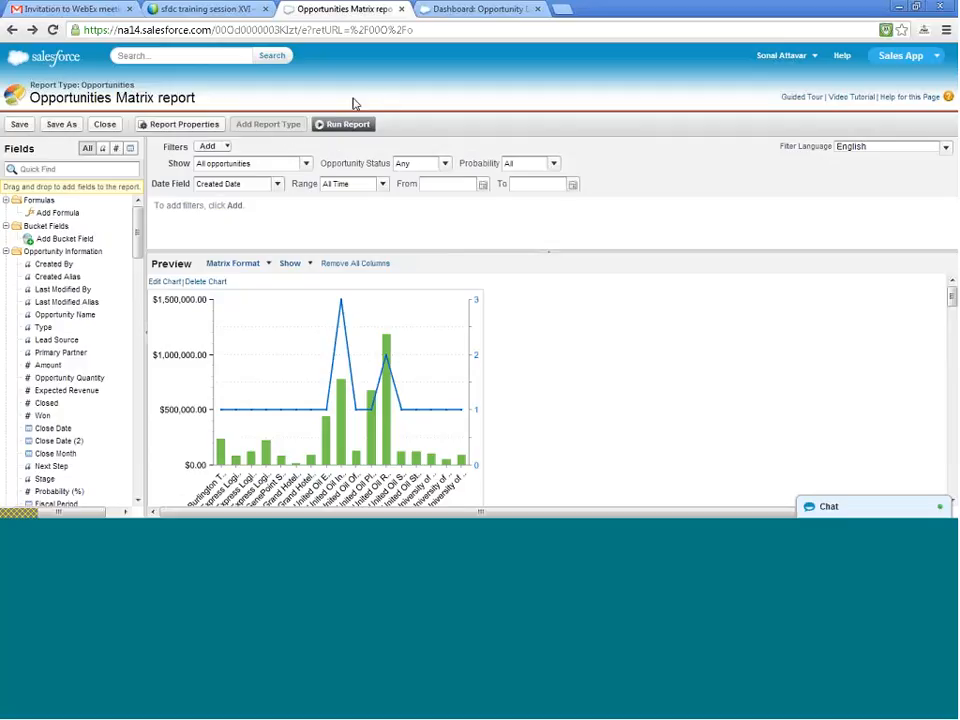
left_click(76, 126)
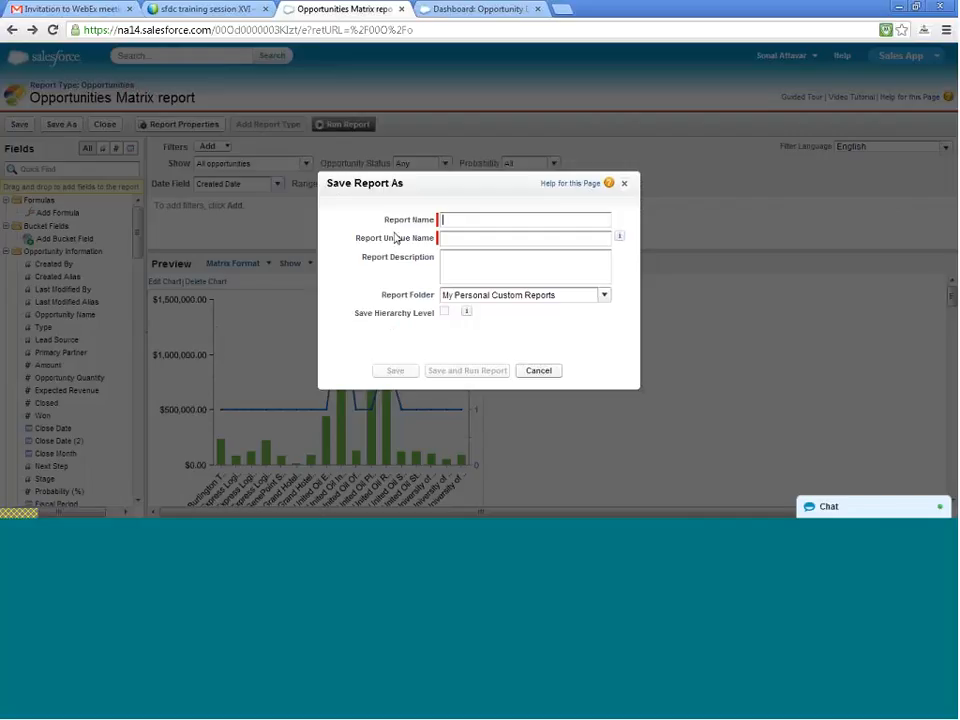
type("Opportunities tabular")
key("Tab")
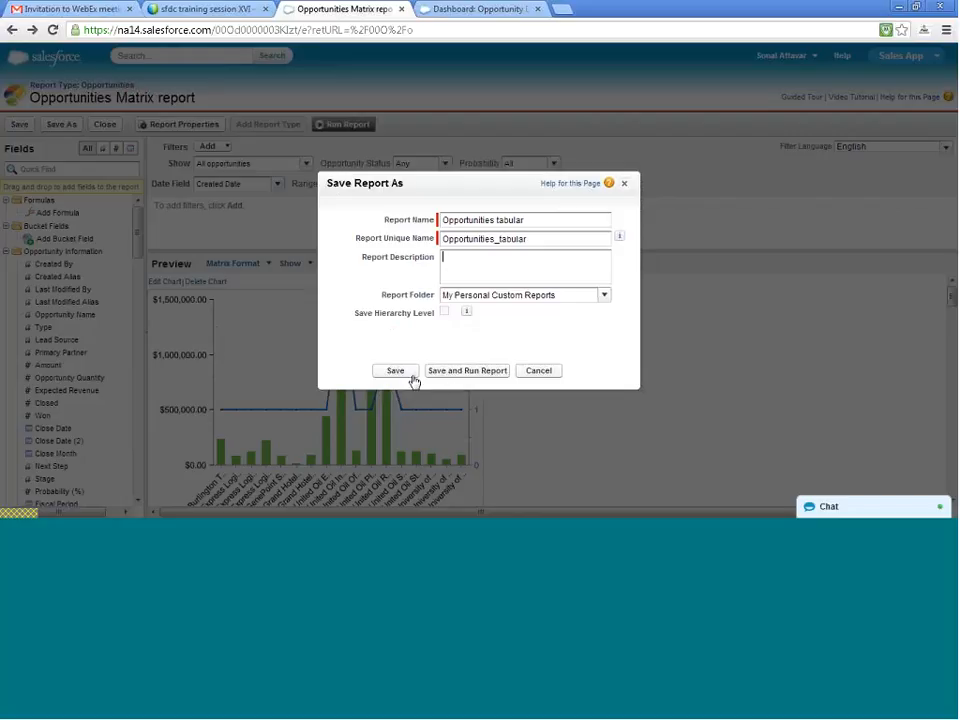
left_click(604, 297)
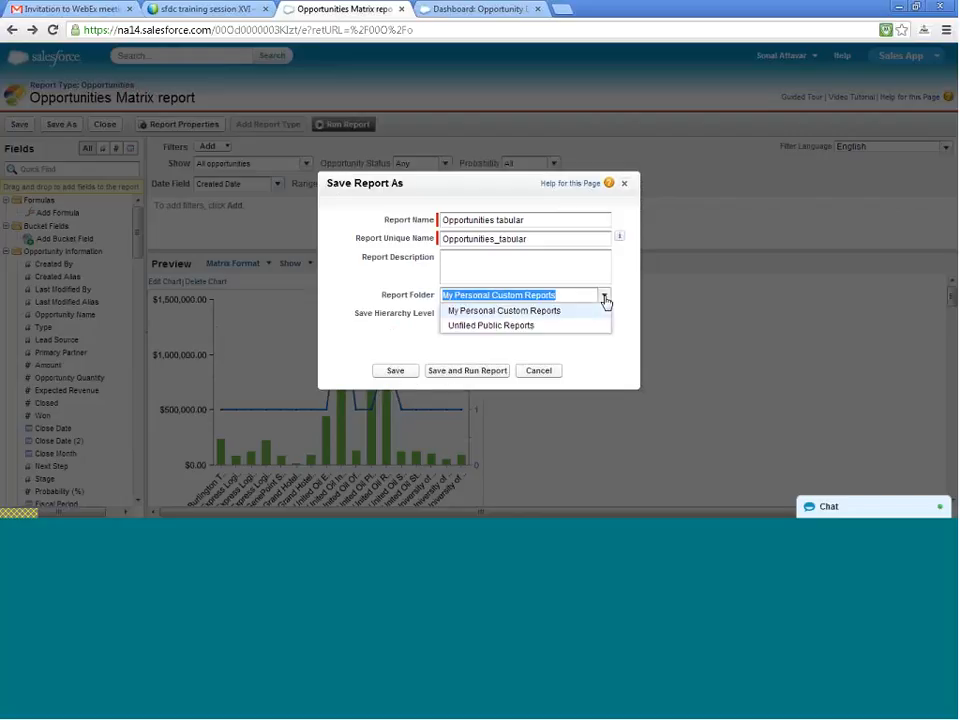
left_click(586, 326)
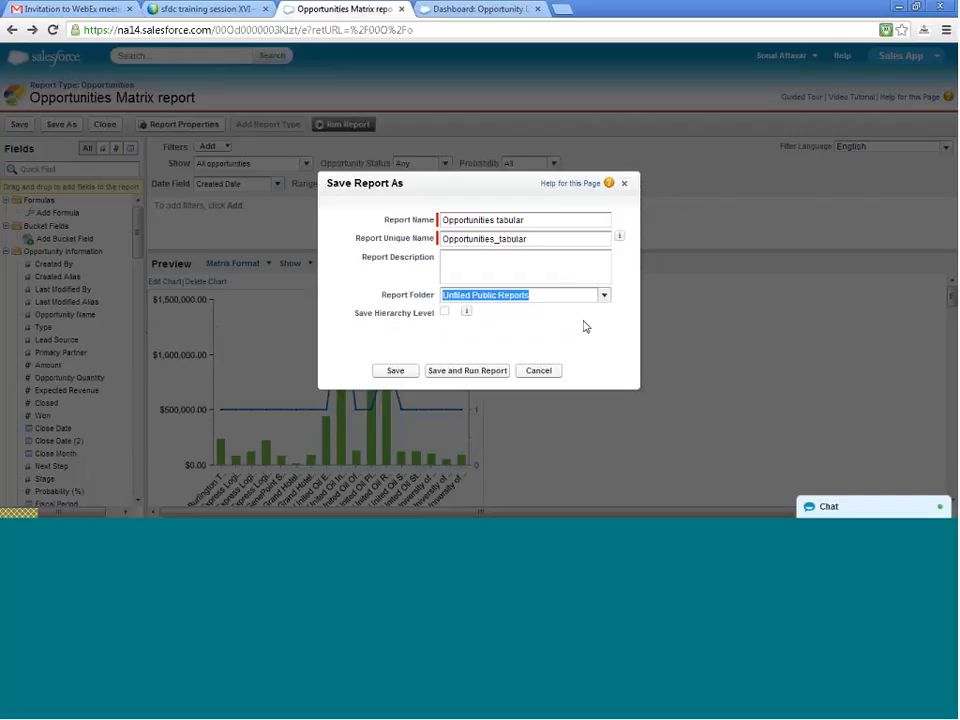
left_click(403, 375)
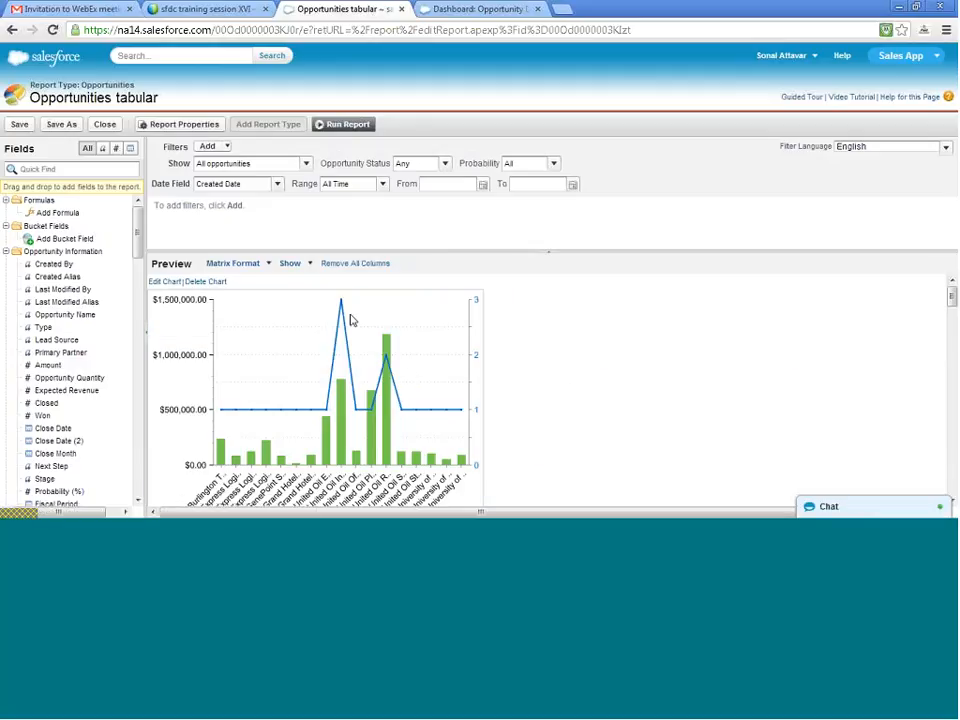
- Switch the Opportunities tabular report to Tabular format and add a row limit of 10 sorted by Amount, Descending
left_click(266, 264)
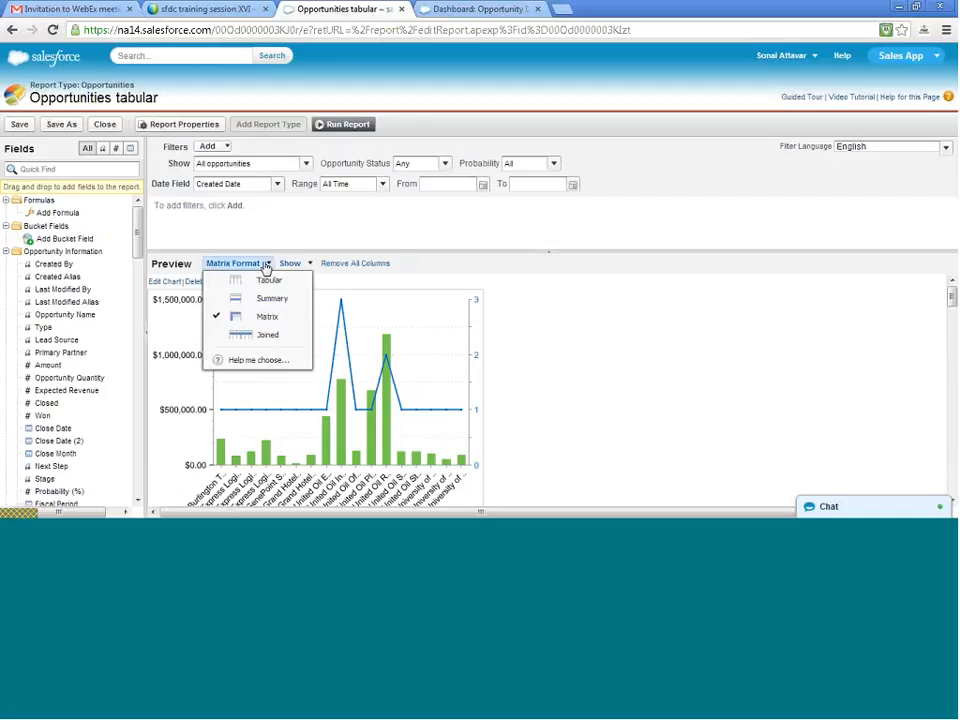
left_click(270, 281)
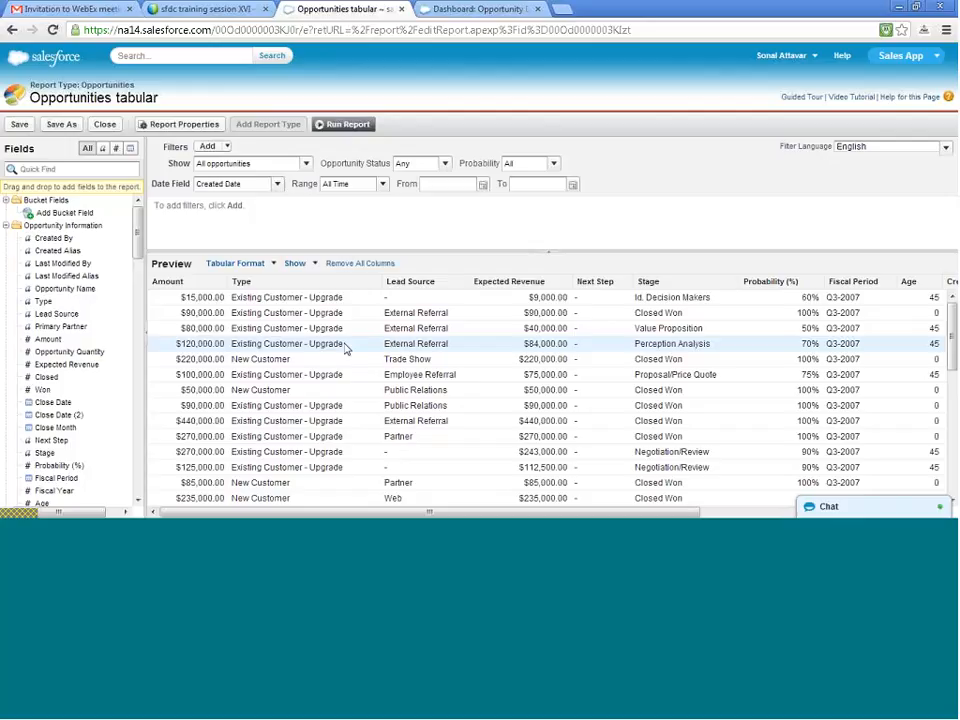
left_click(226, 148)
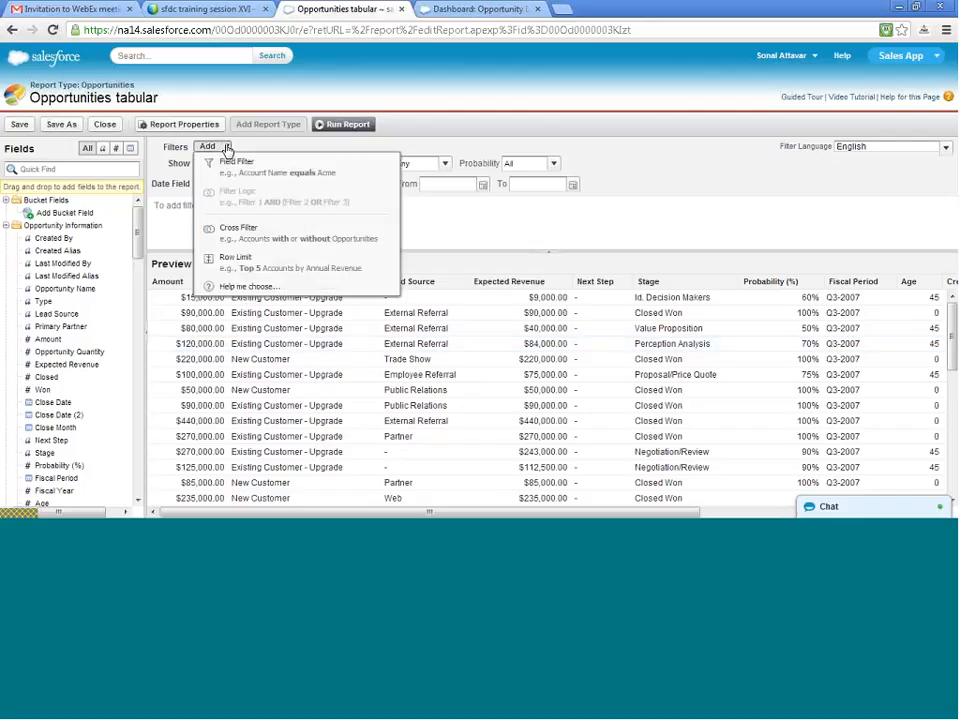
left_click(275, 268)
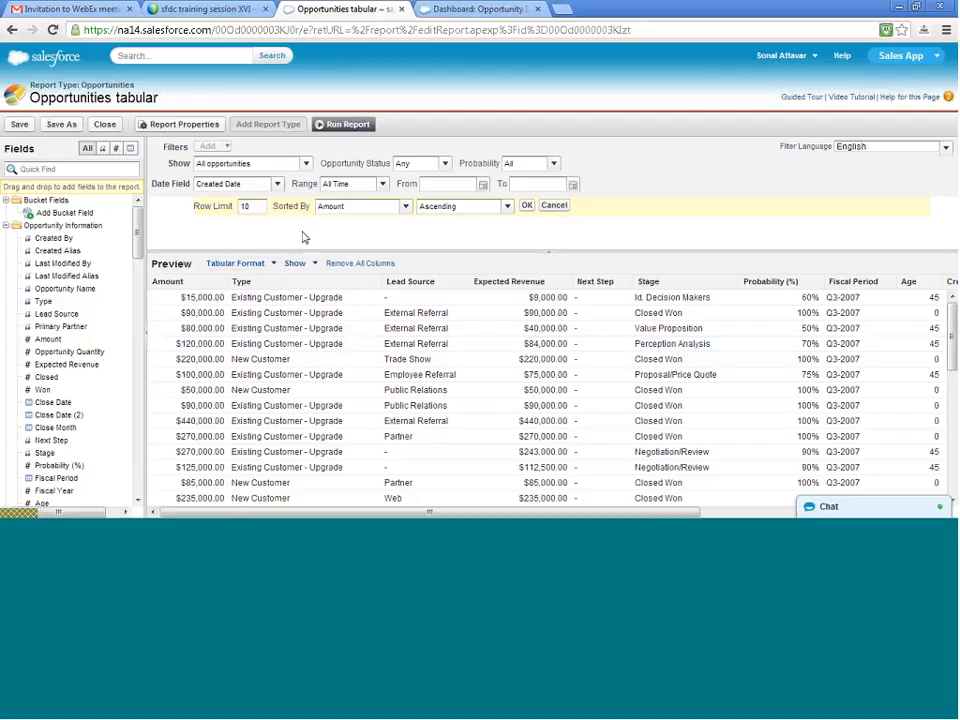
scroll(283, 335, "down", 5)
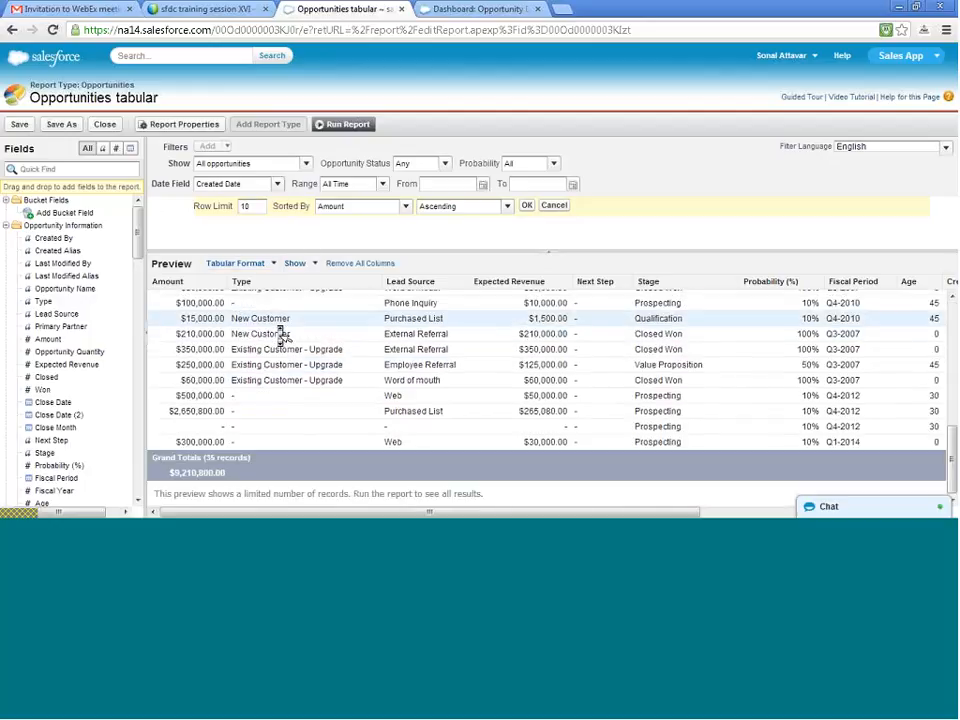
scroll(283, 335, "up", 10)
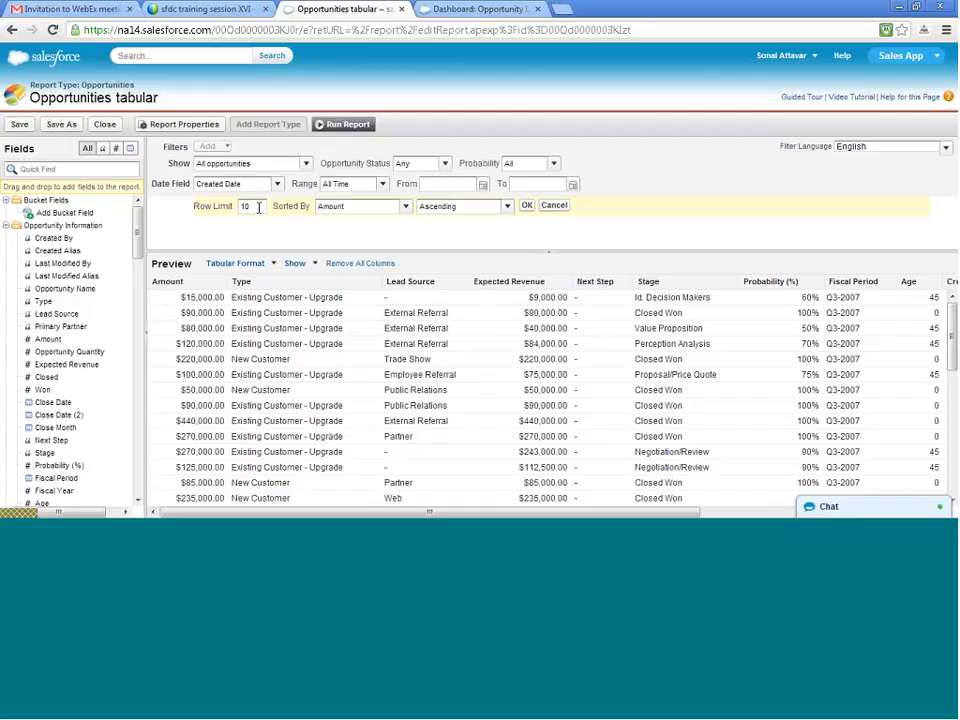
left_click_drag(258, 207, 234, 203)
left_click(440, 207)
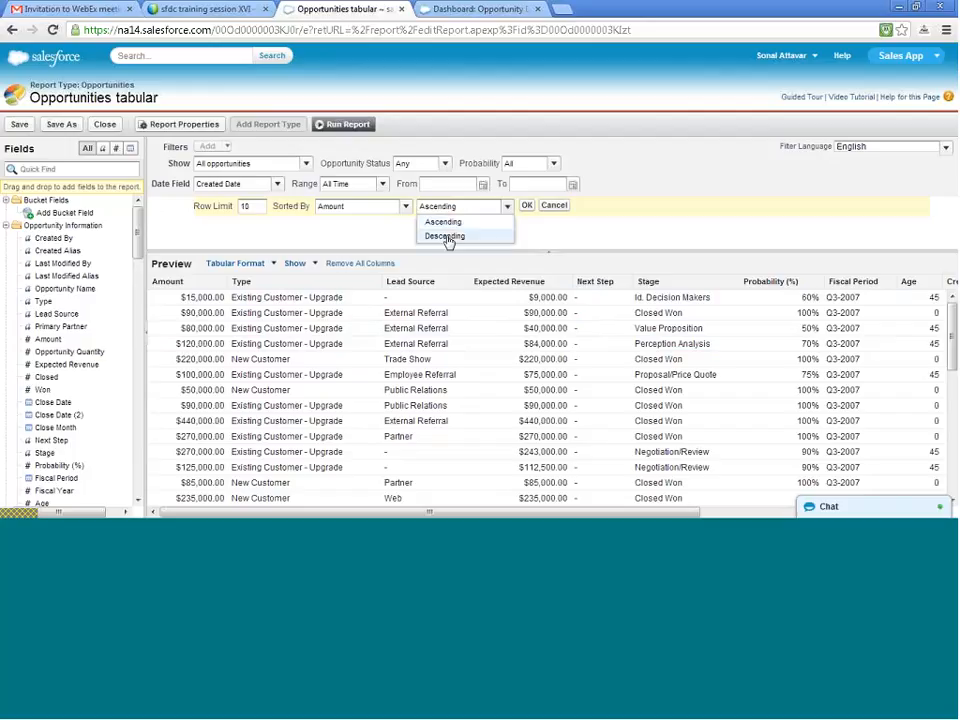
left_click(448, 237)
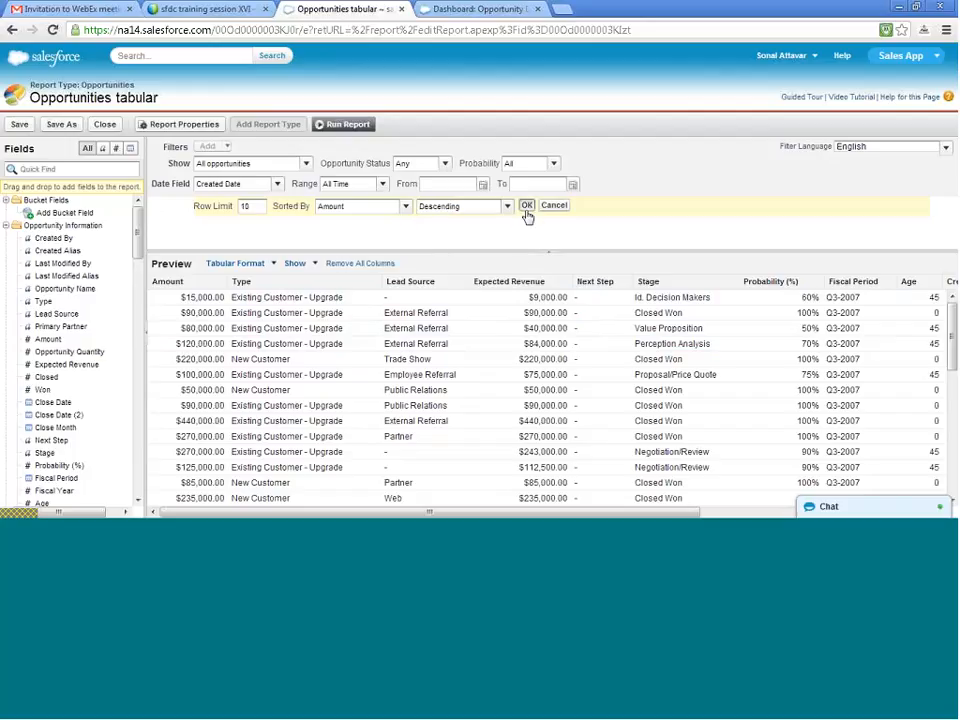
left_click(526, 209)
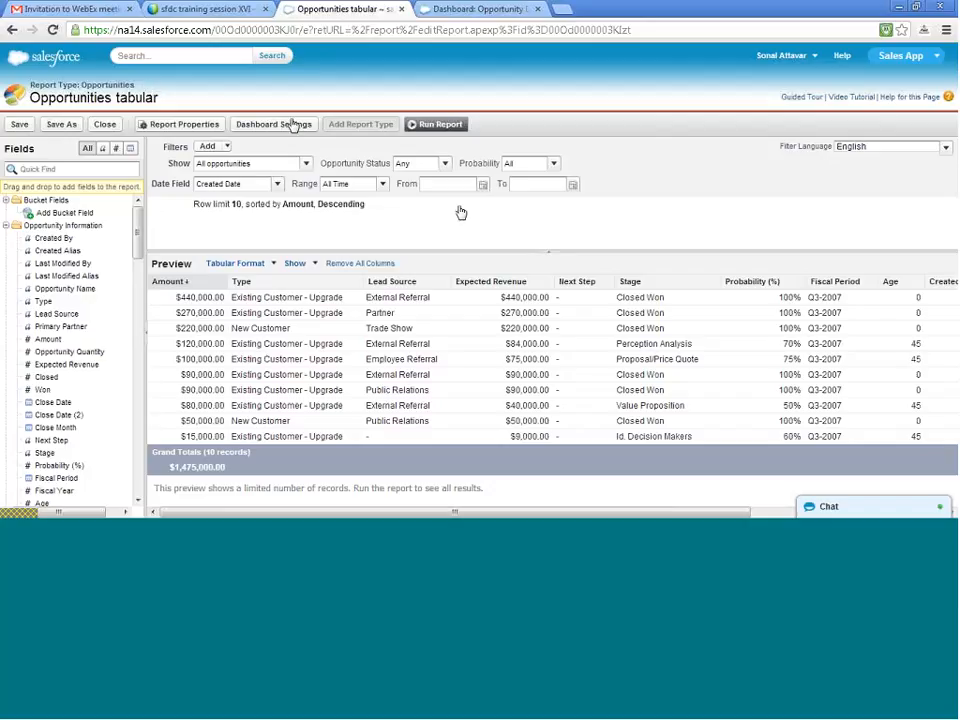
- Change the row limit's sort order on Amount to Ascending
left_click(380, 205)
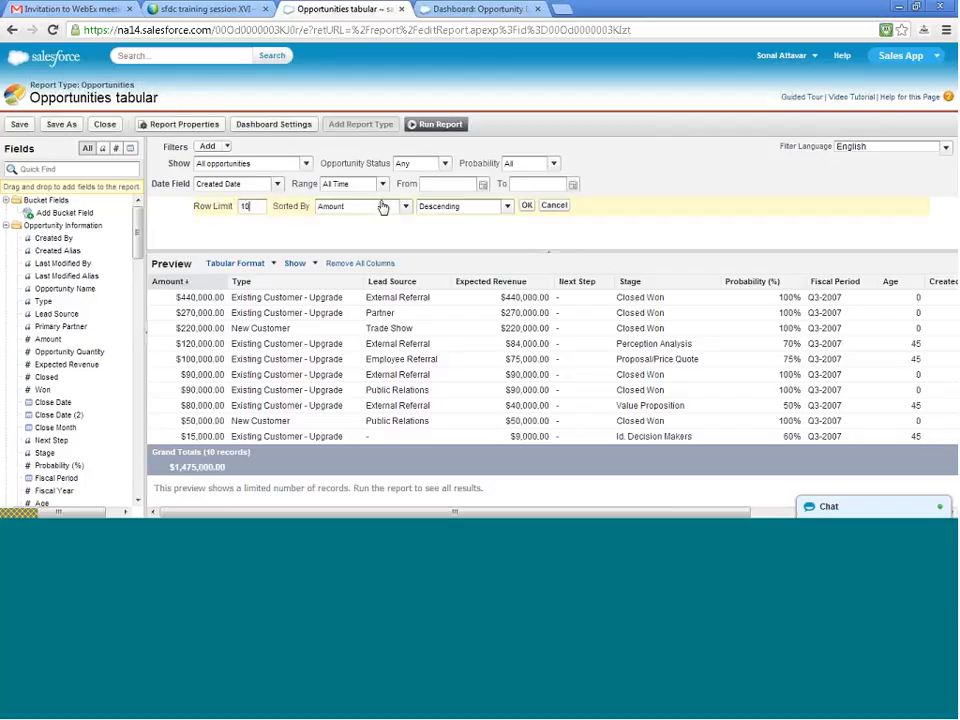
left_click(490, 208)
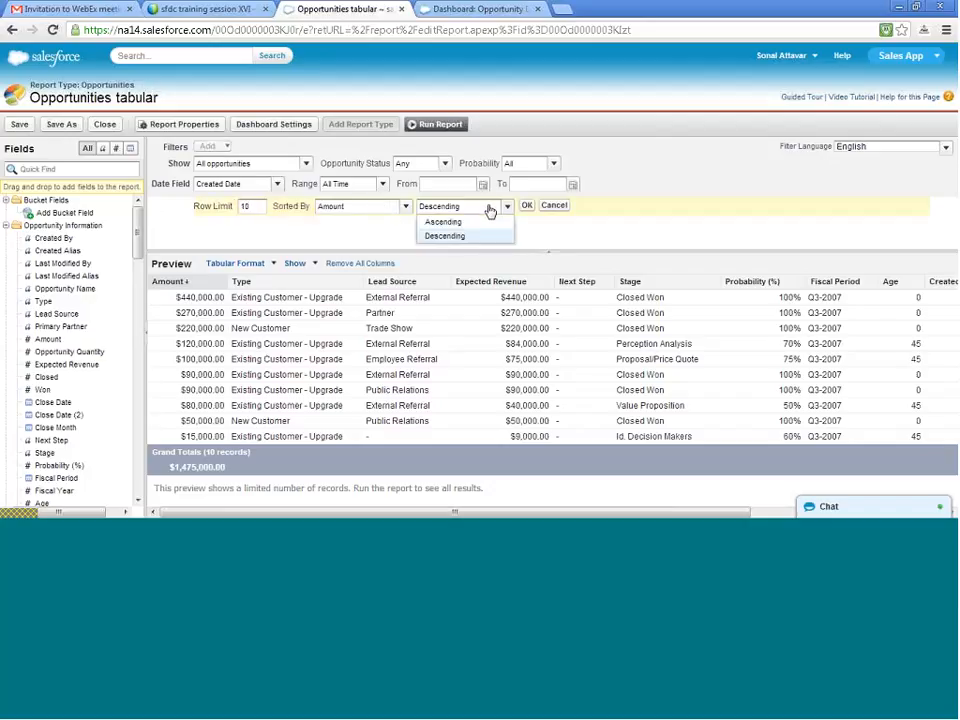
left_click(454, 238)
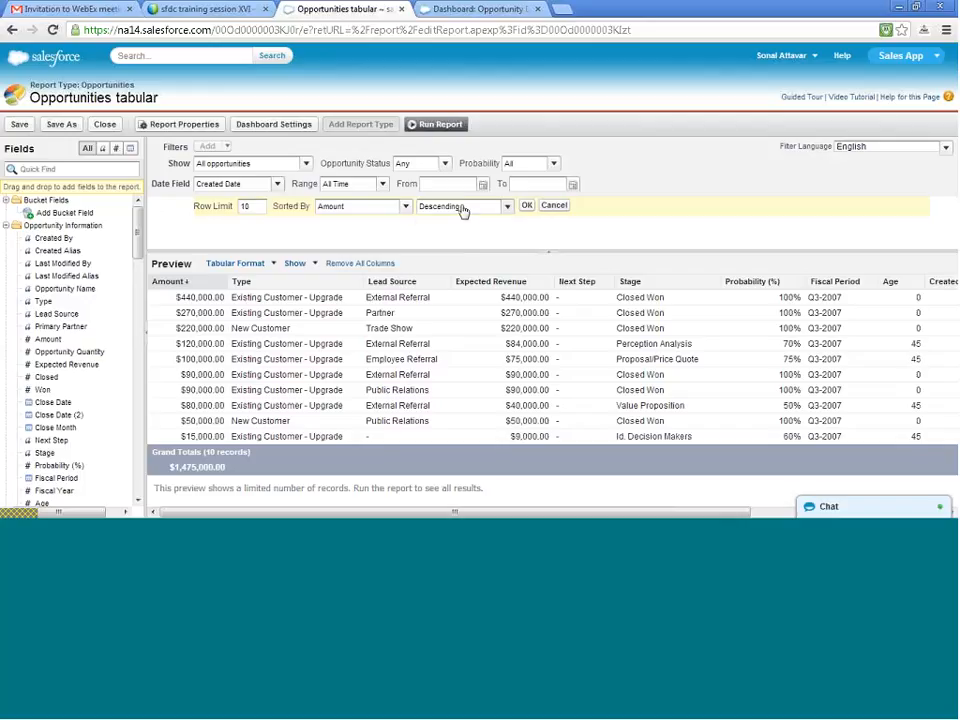
left_click(430, 207)
left_click(442, 220)
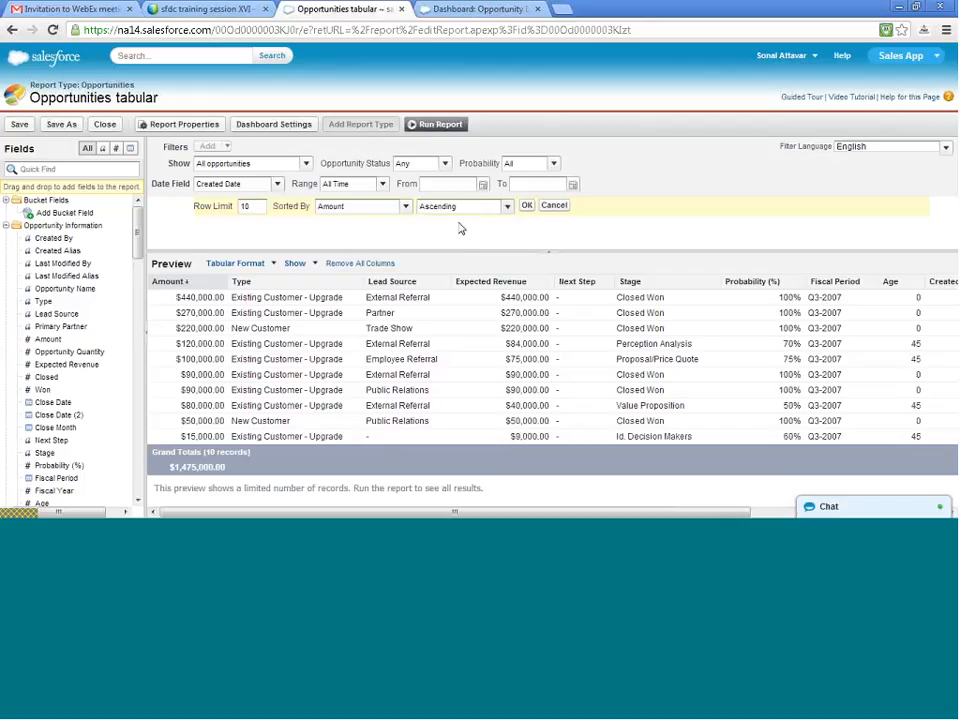
left_click(527, 206)
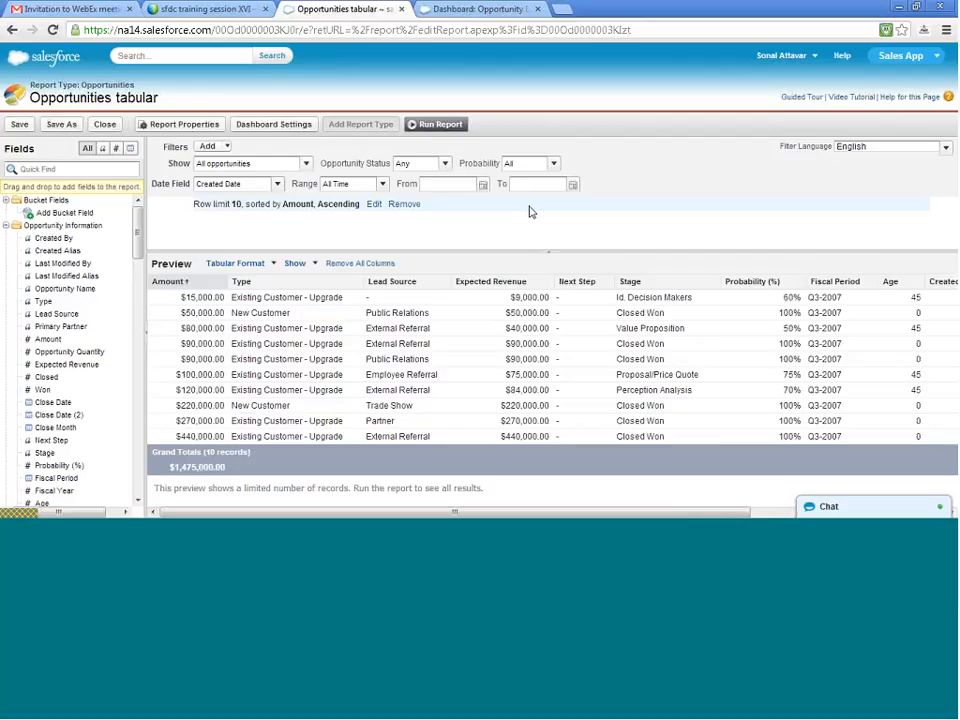
- Add a field filter to the Opportunities tabular report for Probability (%) greater than 50
left_click(224, 147)
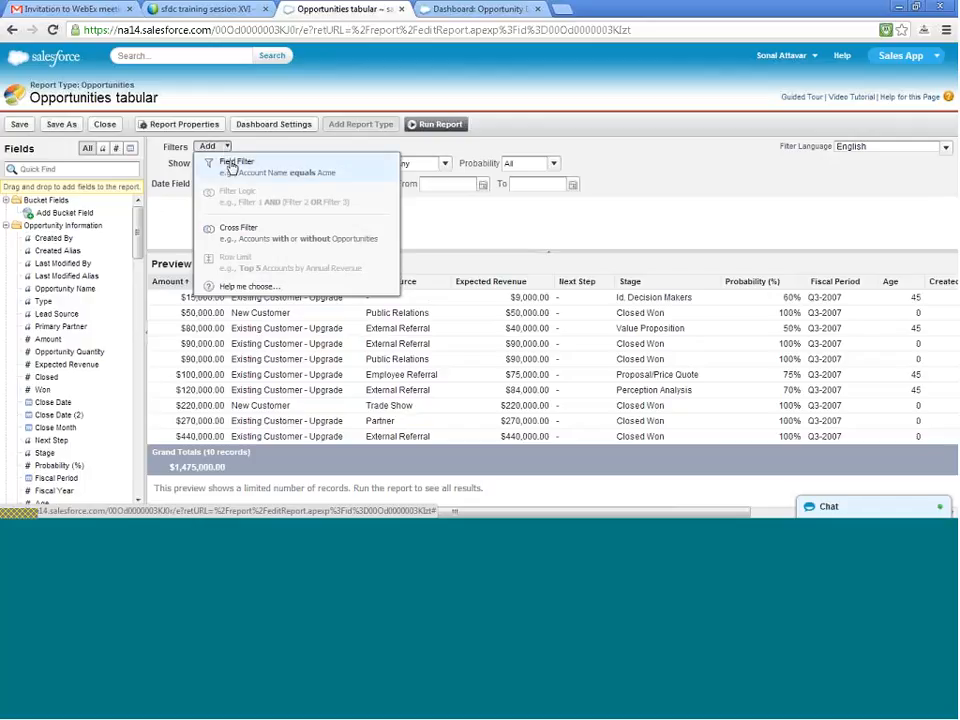
left_click(233, 162)
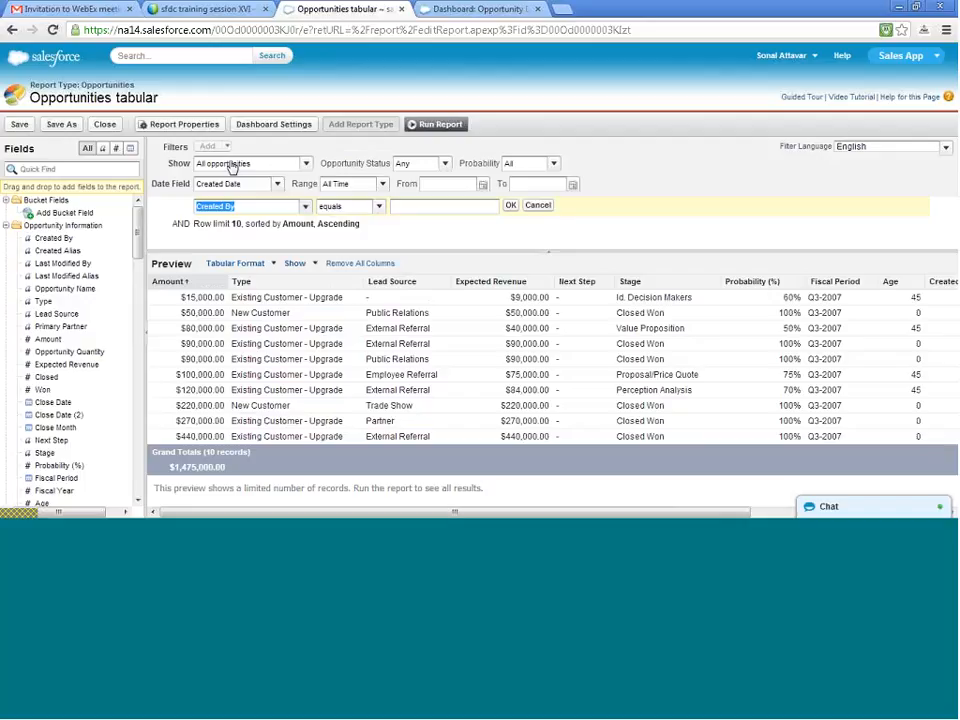
left_click(305, 207)
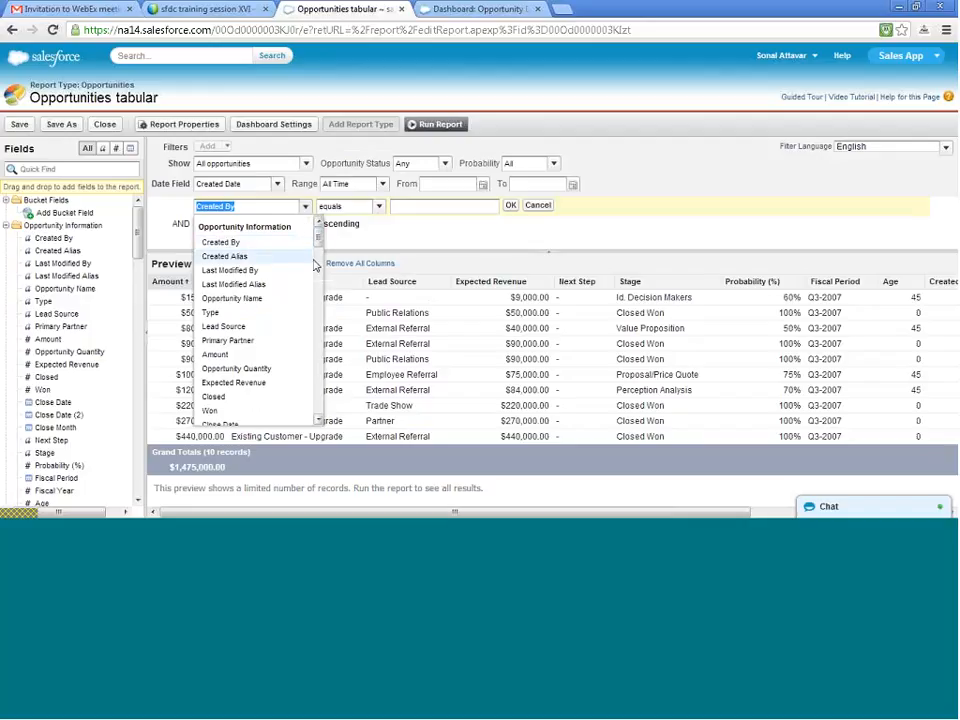
left_click_drag(318, 235, 321, 257)
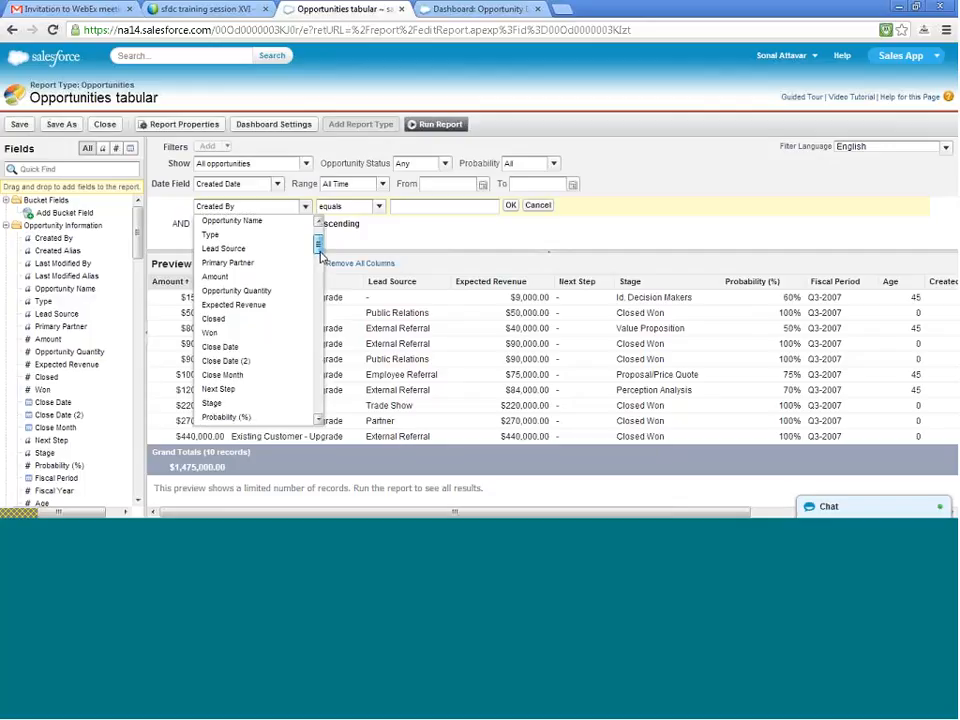
scroll(318, 240, "down", 2)
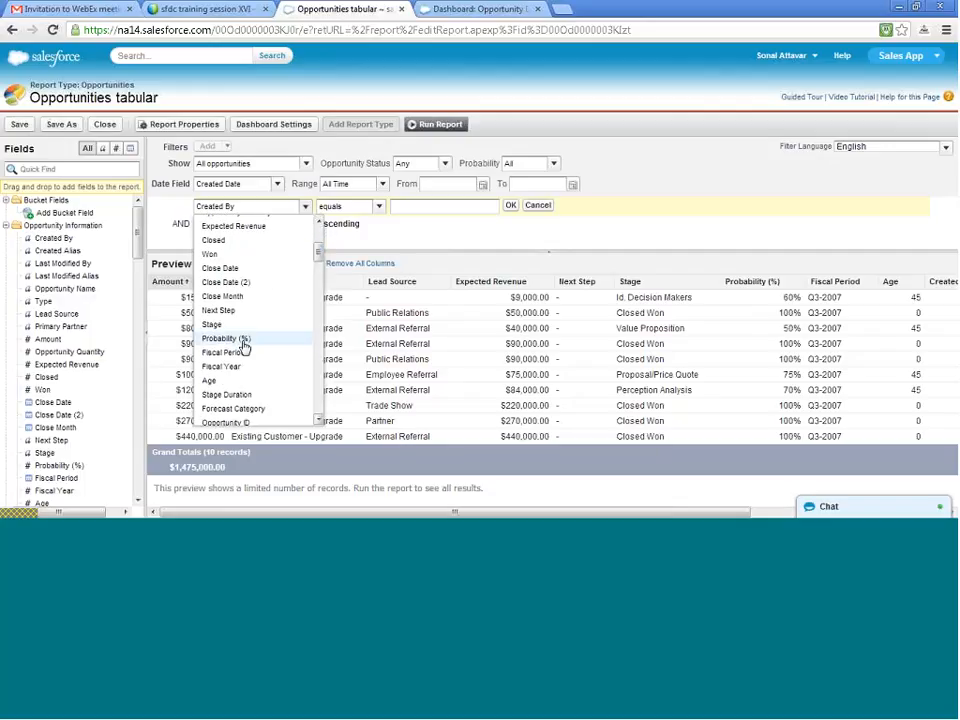
left_click(241, 339)
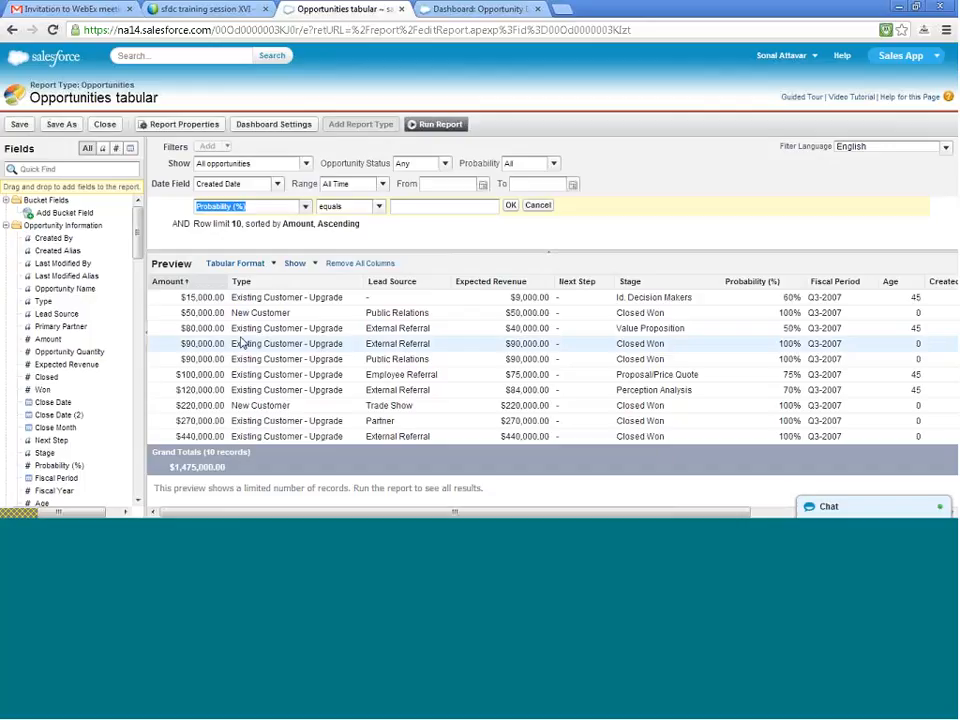
left_click(374, 206)
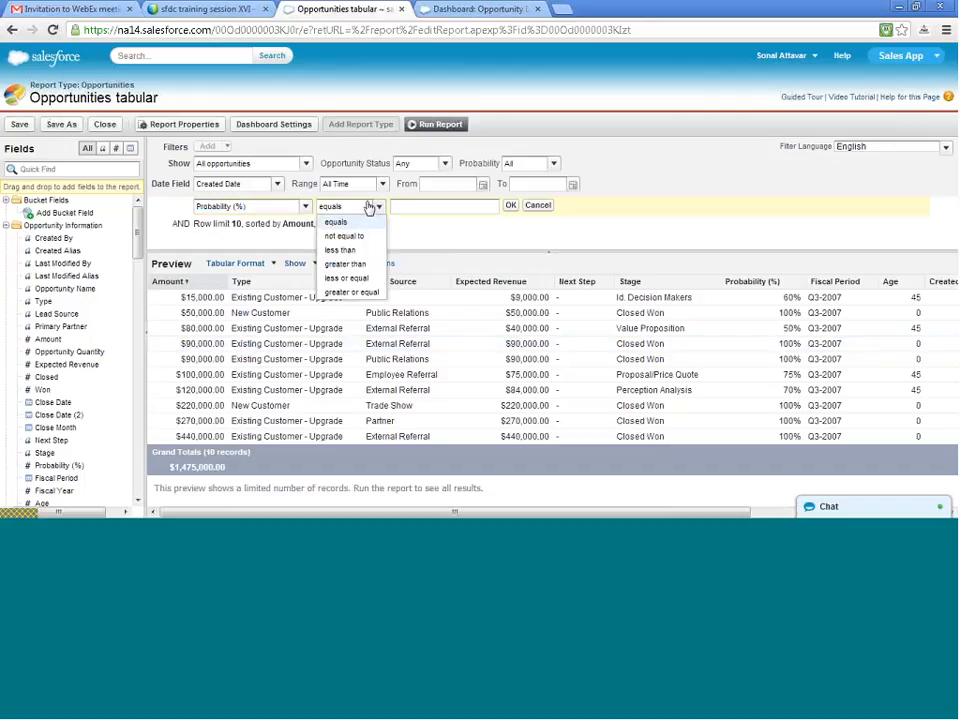
left_click(348, 266)
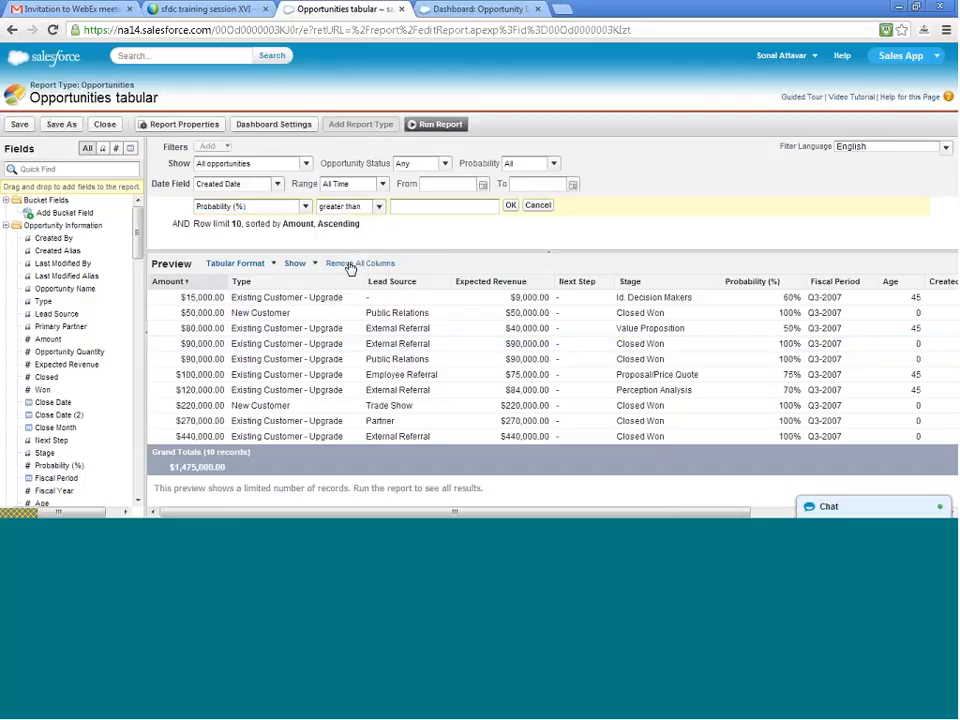
left_click(480, 208)
type("50")
left_click(511, 206)
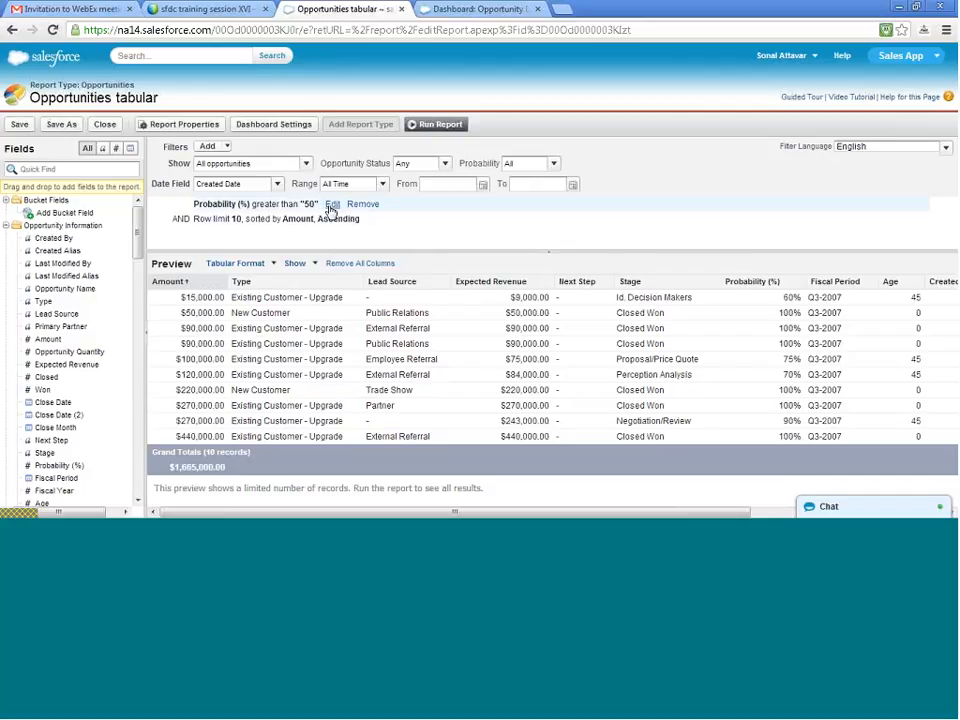
left_click(332, 205)
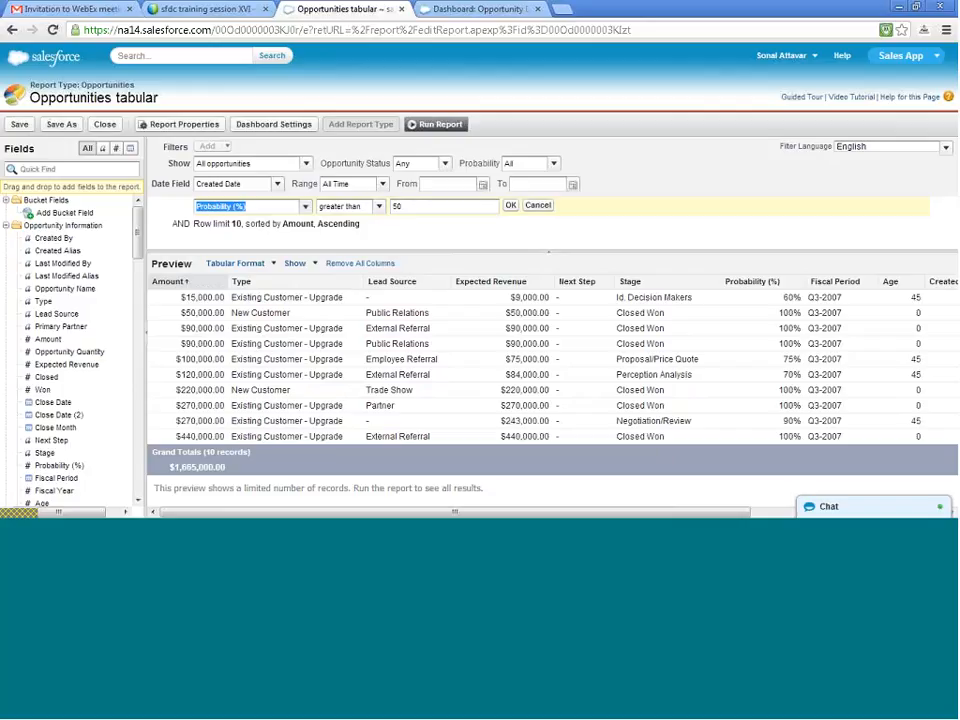
left_click(510, 206)
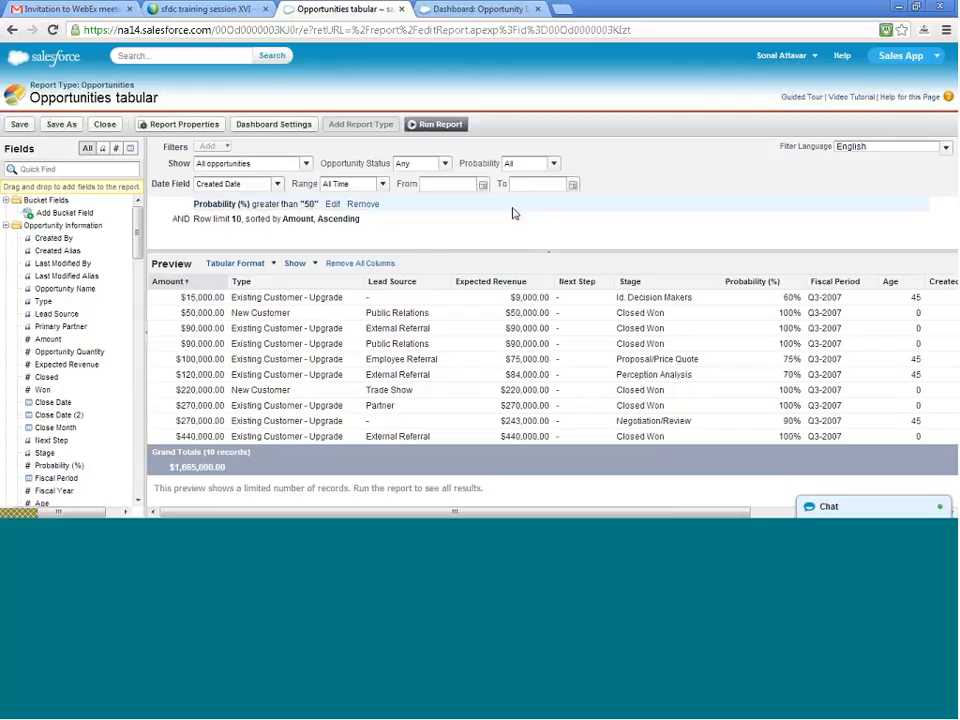
left_click(332, 205)
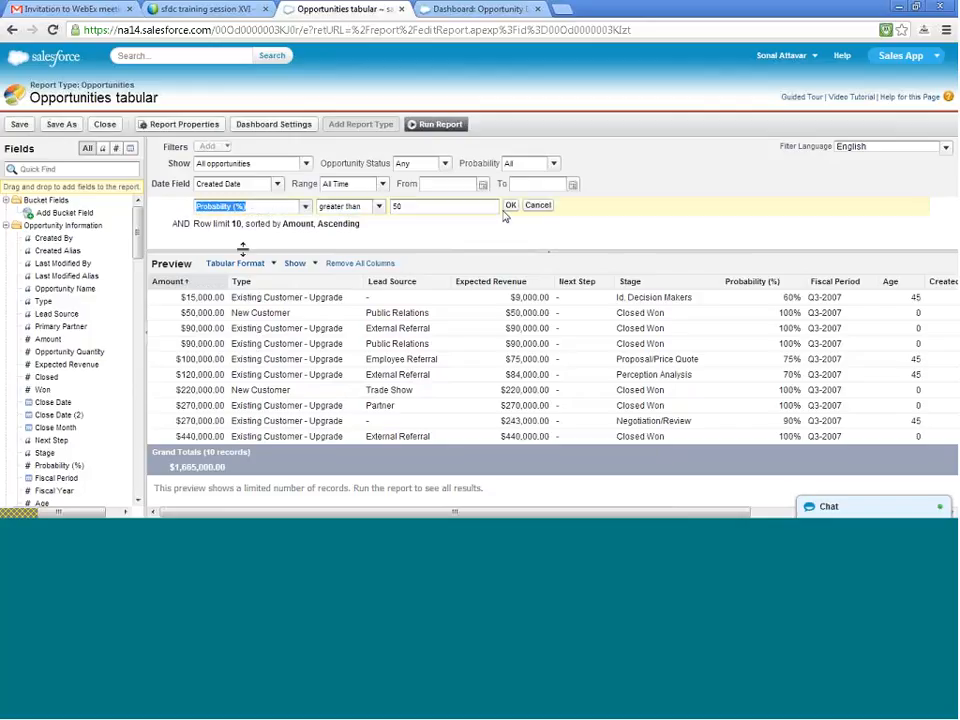
left_click(185, 225)
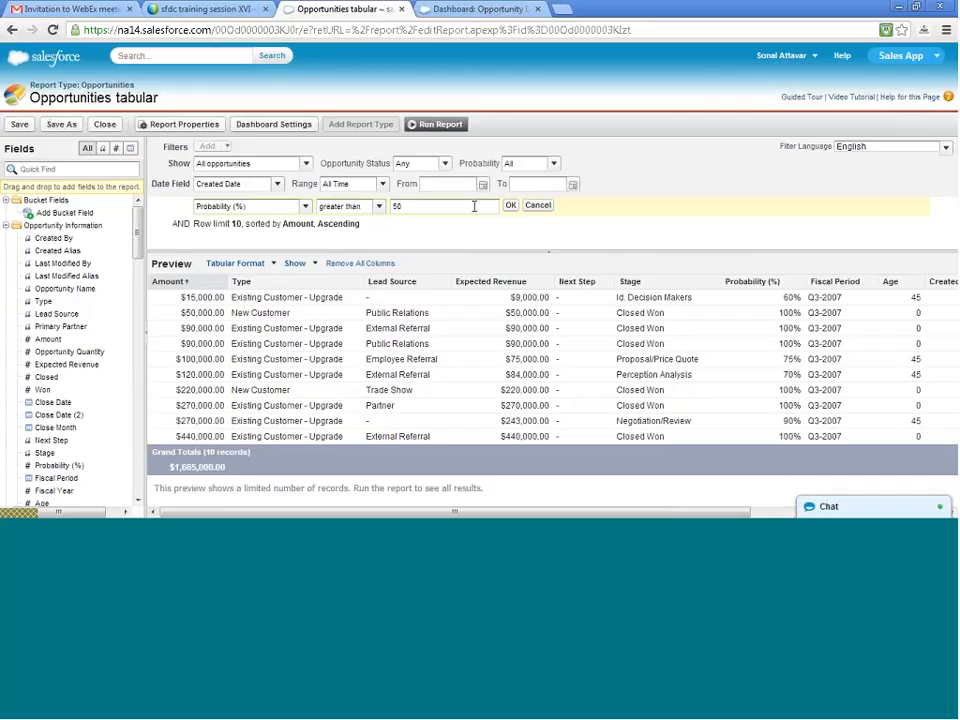
left_click(540, 208)
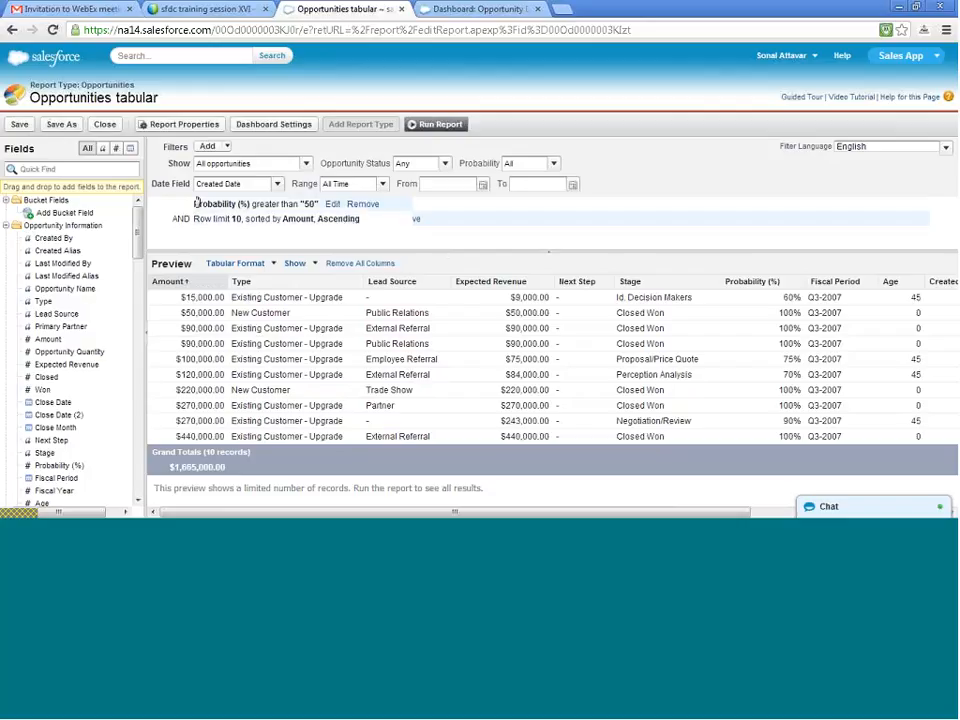
- Add a second field filter to the Opportunities tabular report for Probability (%) less or equal 75
left_click(209, 147)
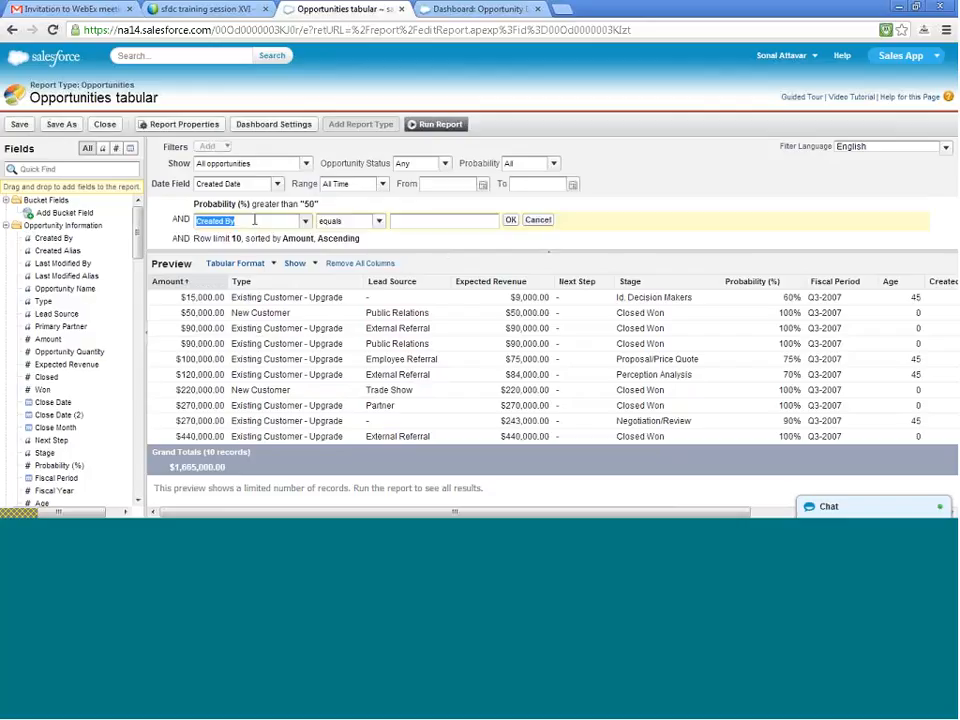
left_click(304, 220)
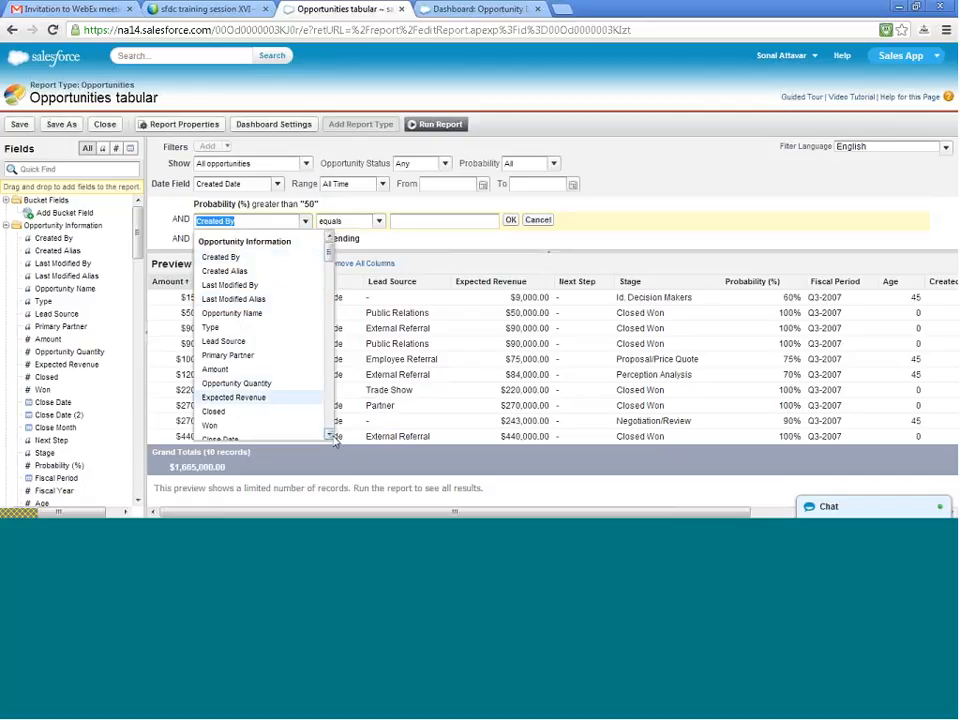
scroll(330, 433, "down", 4)
left_click(234, 370)
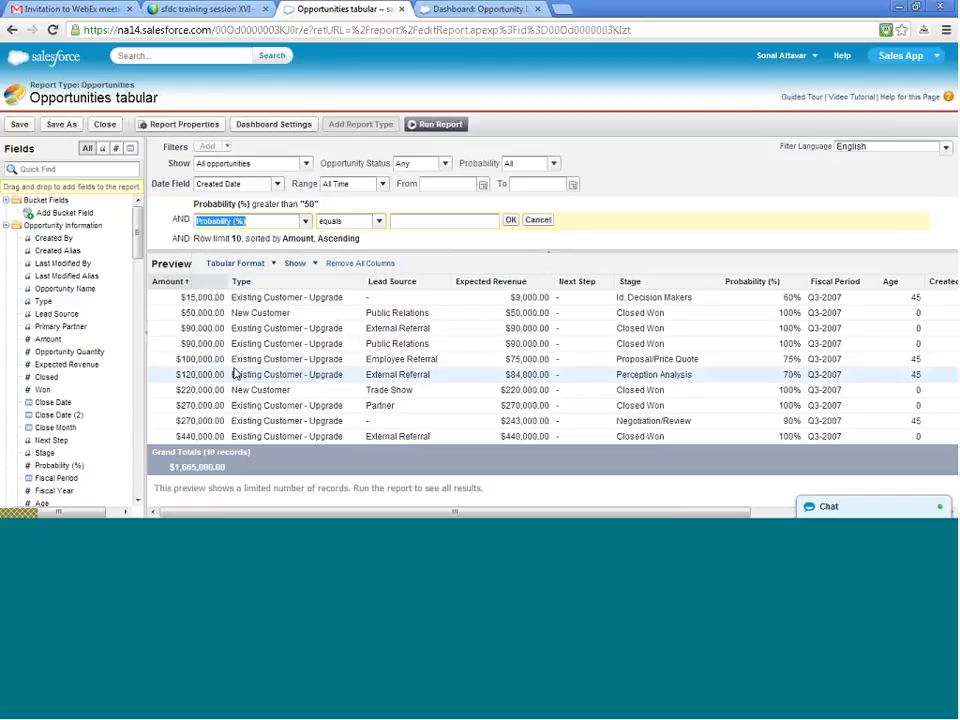
left_click(378, 221)
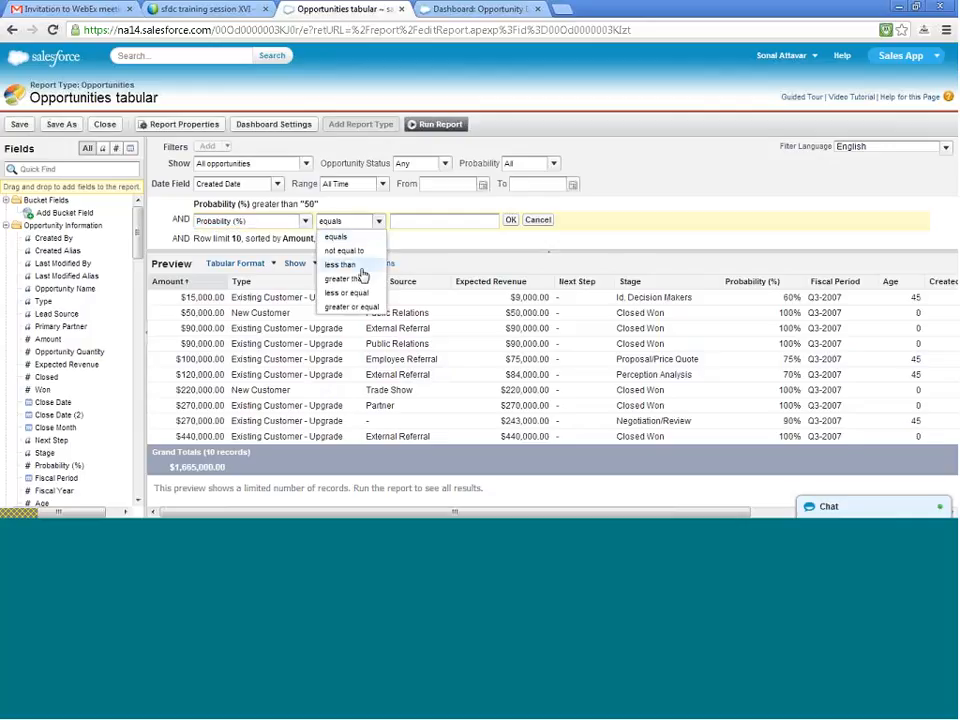
left_click(361, 266)
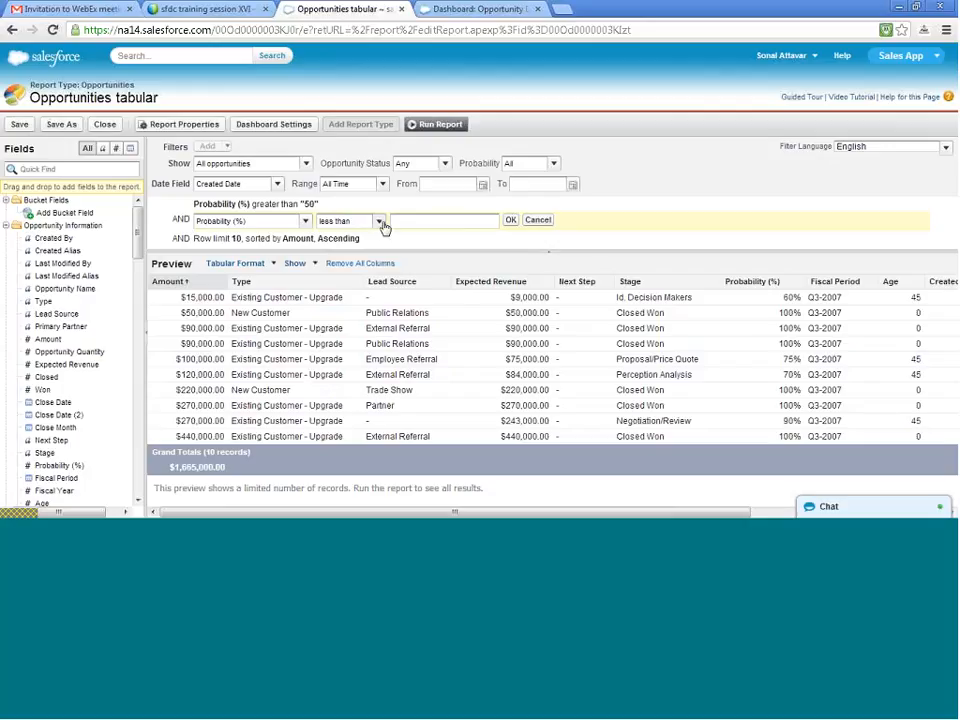
left_click(380, 222)
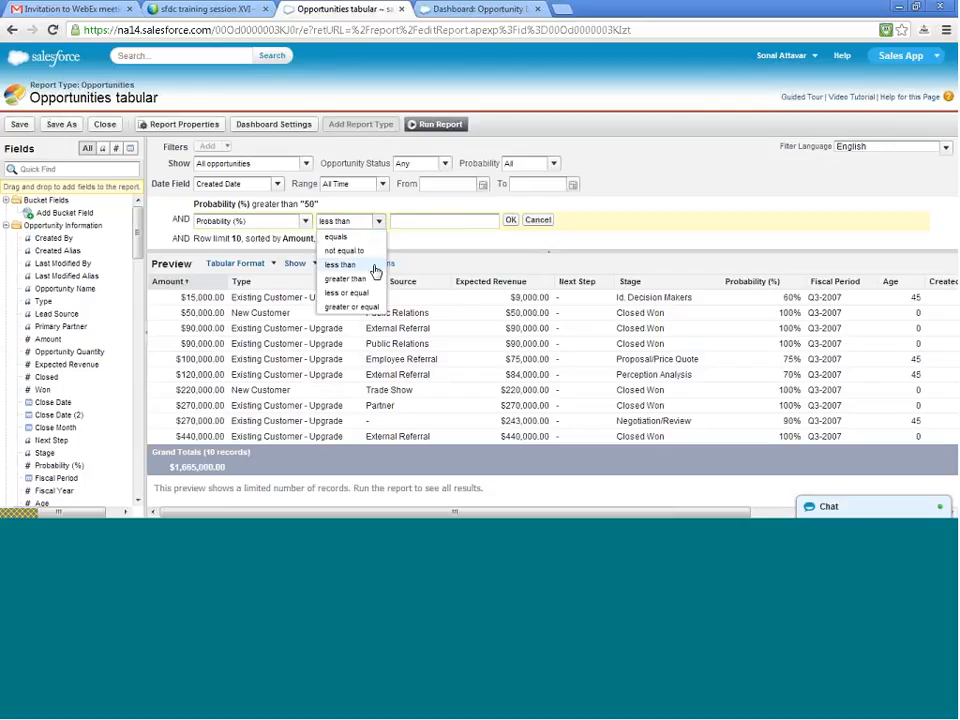
left_click(346, 292)
left_click(429, 220)
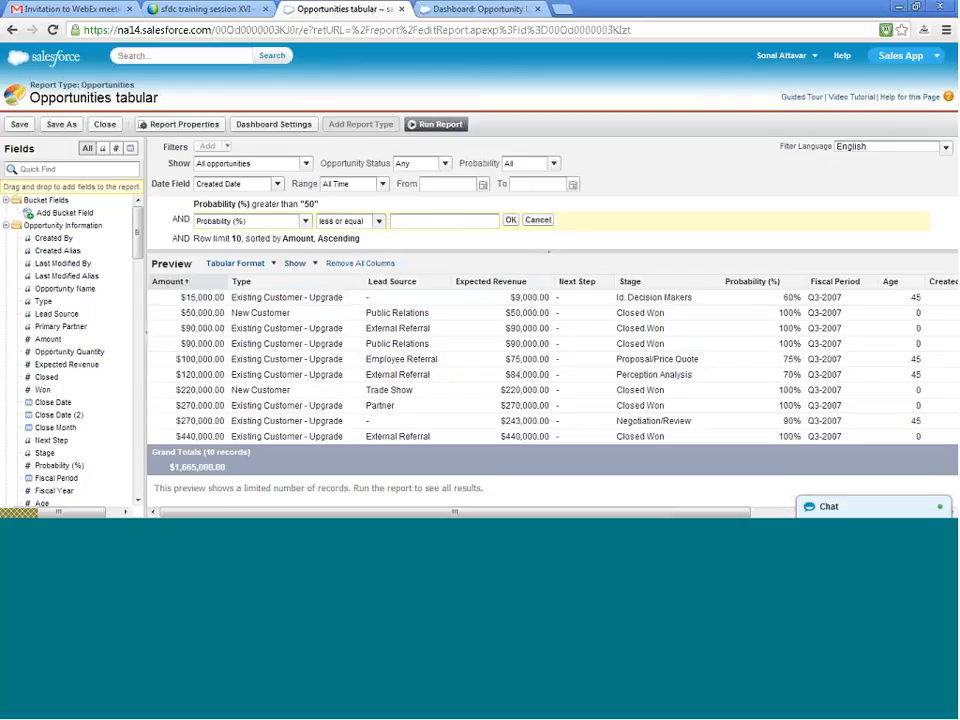
type("75")
left_click(511, 221)
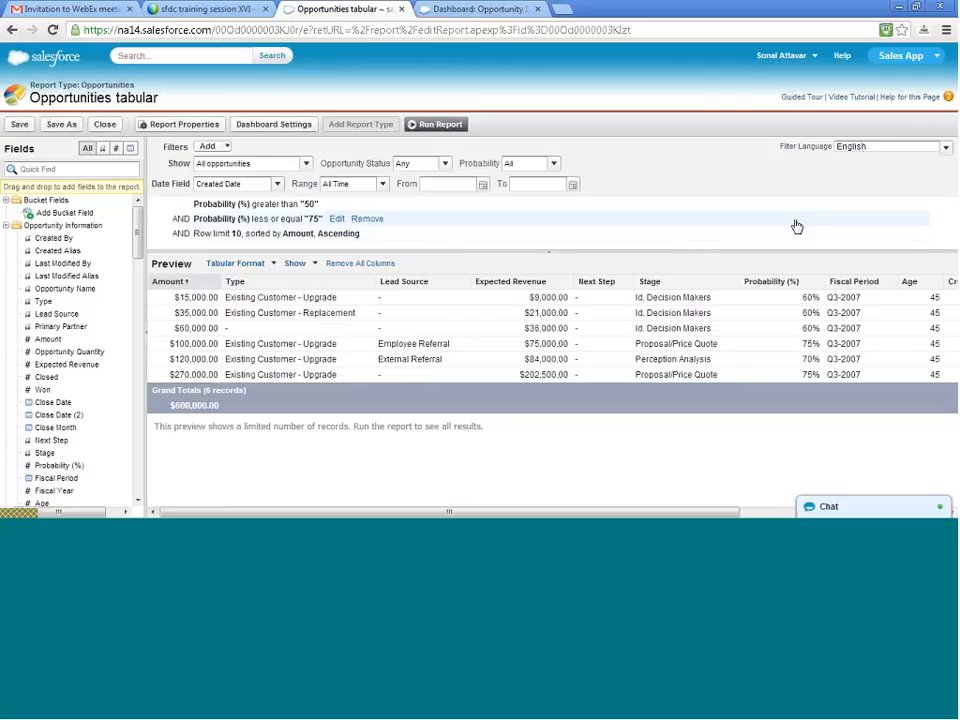
- Set the value of the Probability (%) less or equal filter to 90
left_click(339, 221)
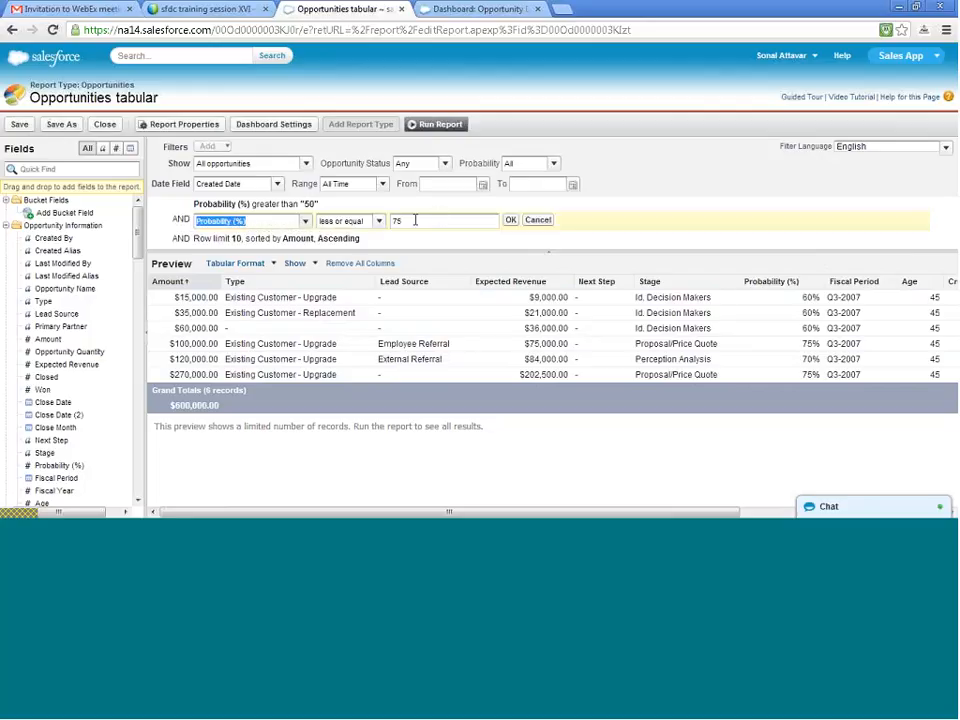
left_click_drag(415, 220, 365, 205)
type("90")
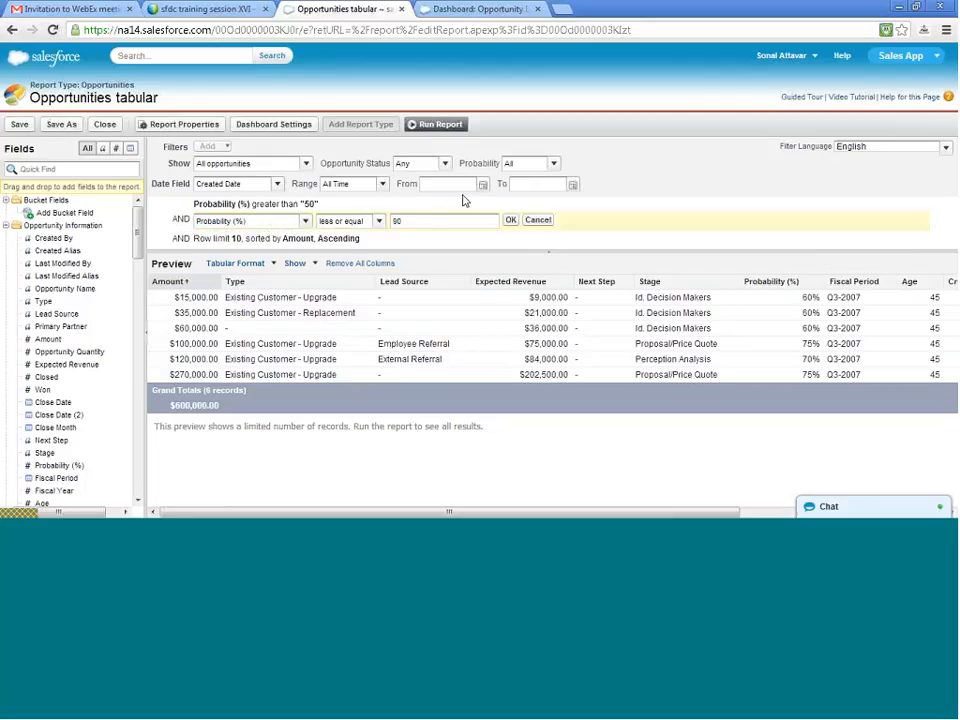
left_click(510, 221)
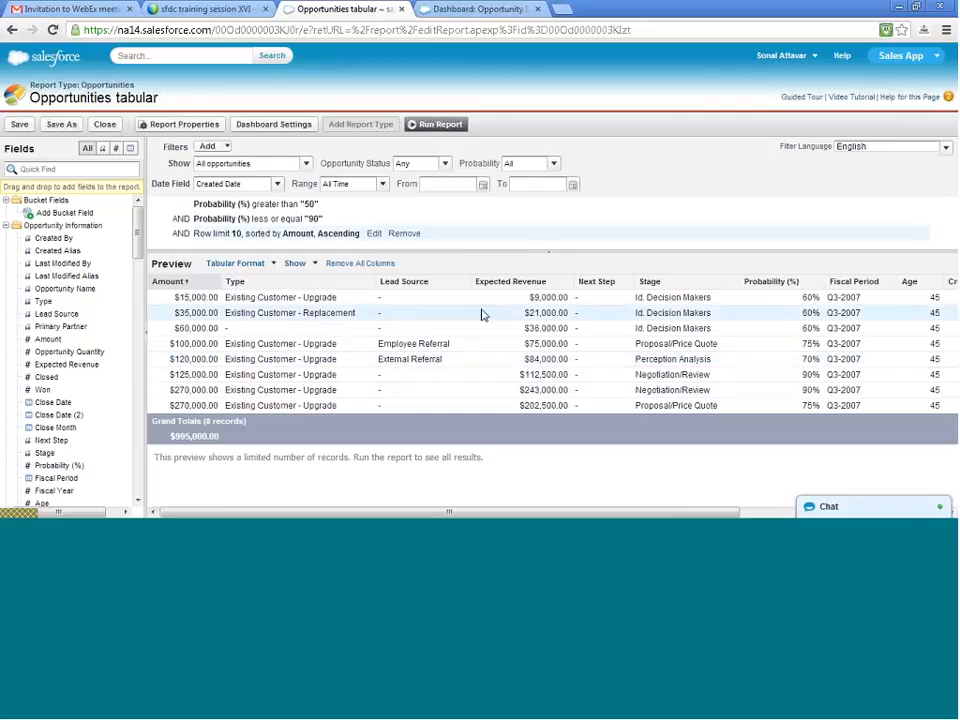
- Add filter logic combining the two Probability (%) filters as 1 OR 2
left_click(220, 147)
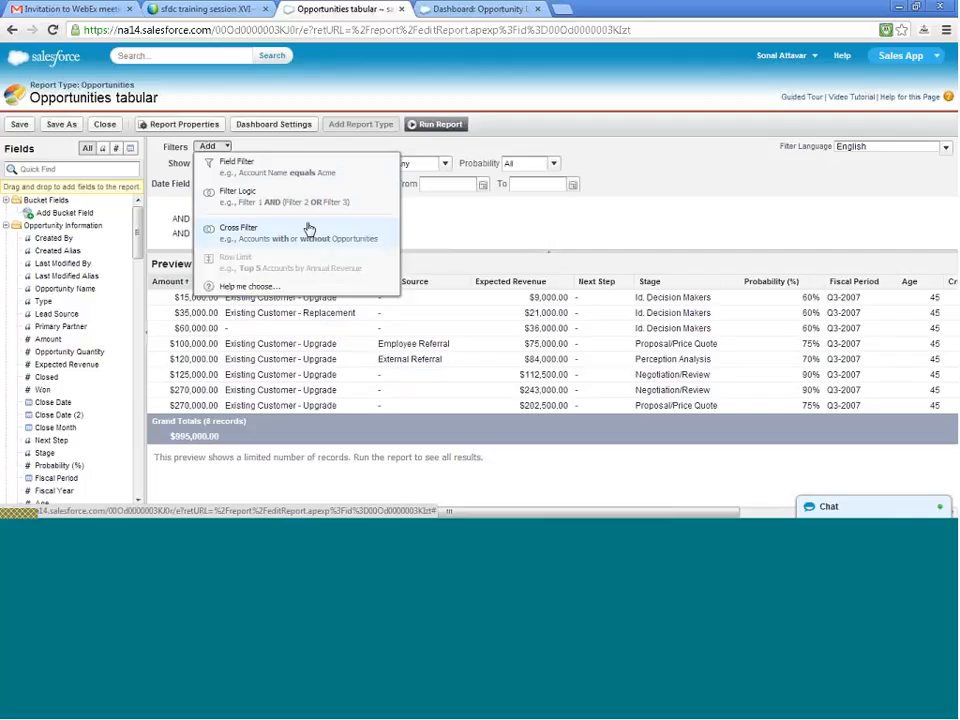
left_click(270, 202)
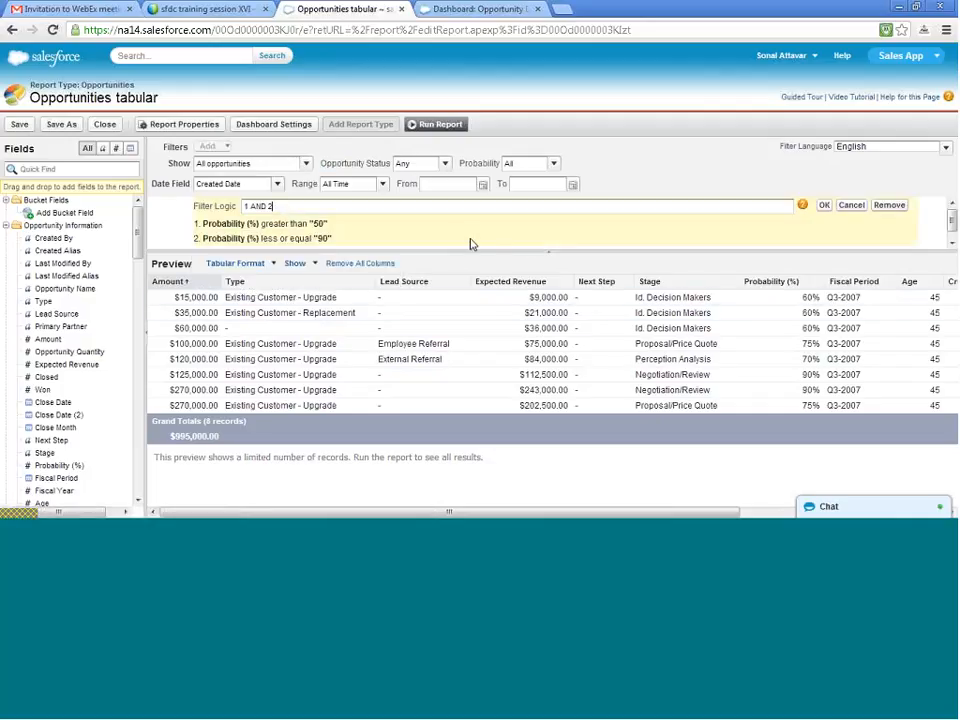
double_click(258, 206)
type("OR")
left_click(825, 206)
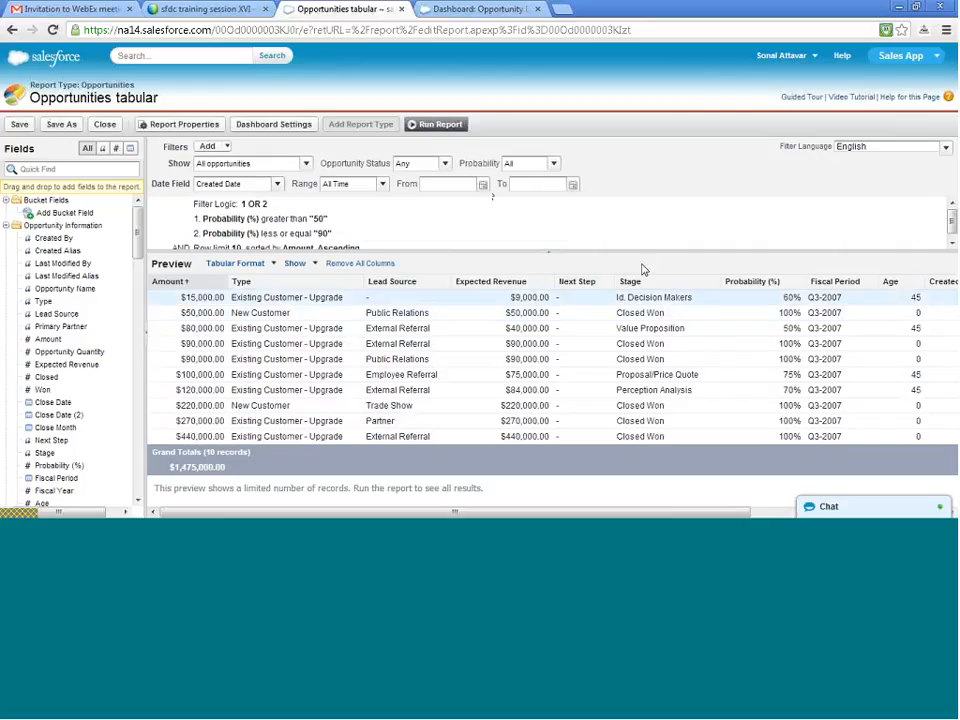
left_click(227, 147)
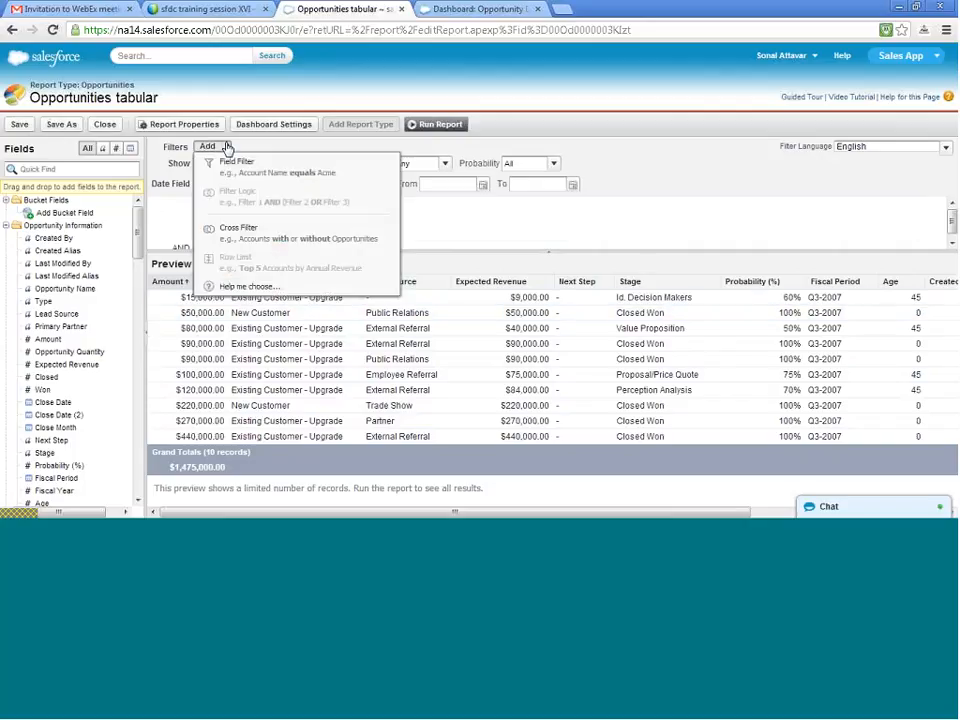
left_click(633, 188)
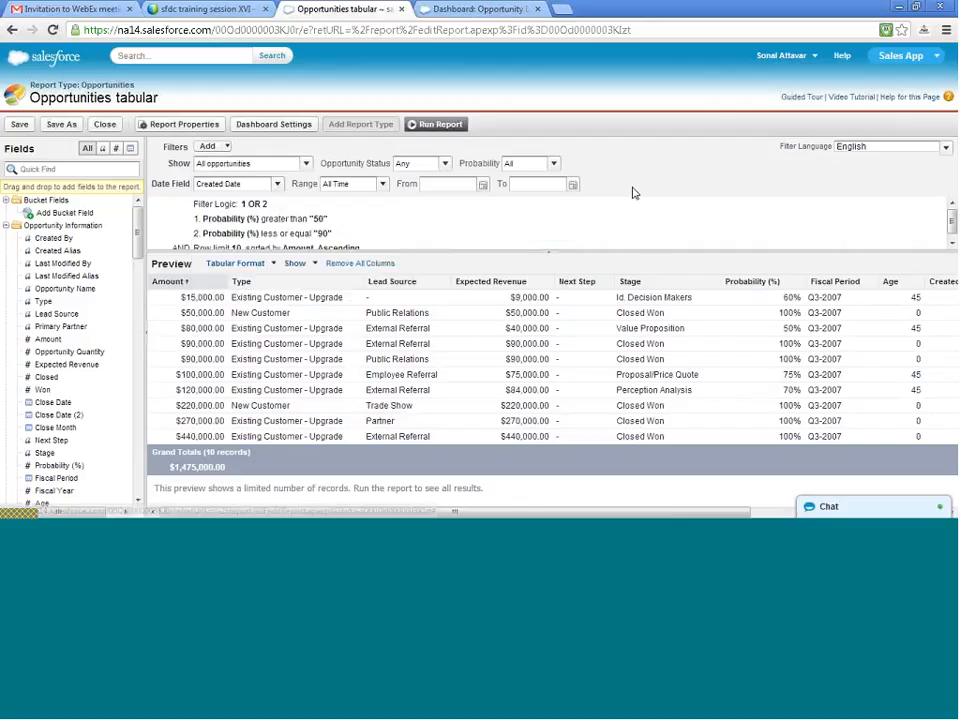
- Start a new bucket field with Age as its source column and name it Opportunity Age
left_click(53, 216)
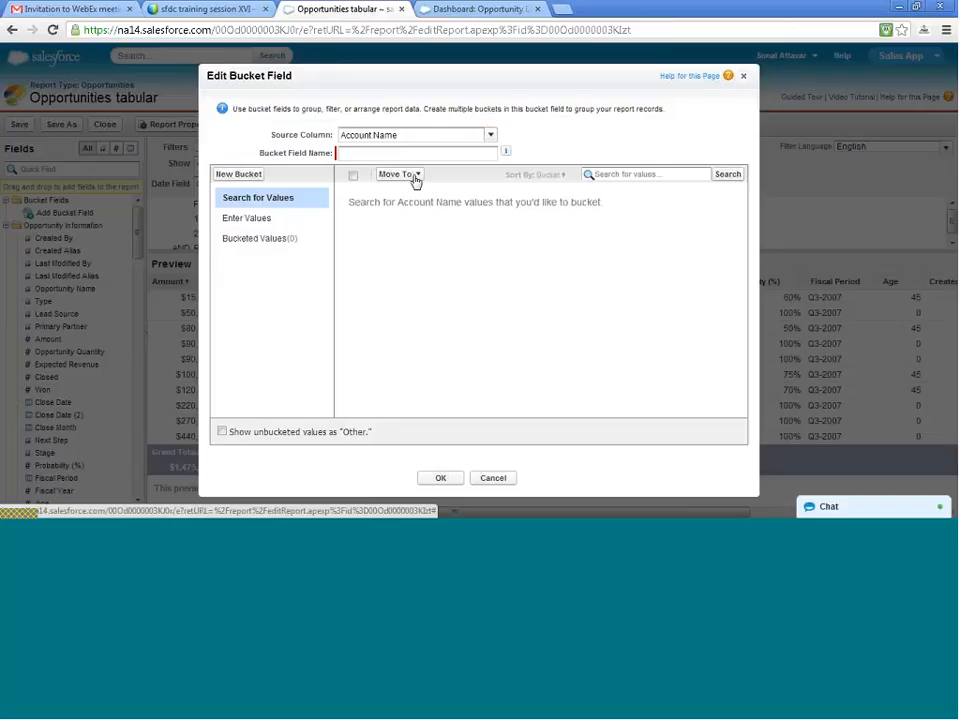
left_click(462, 135)
left_click(491, 135)
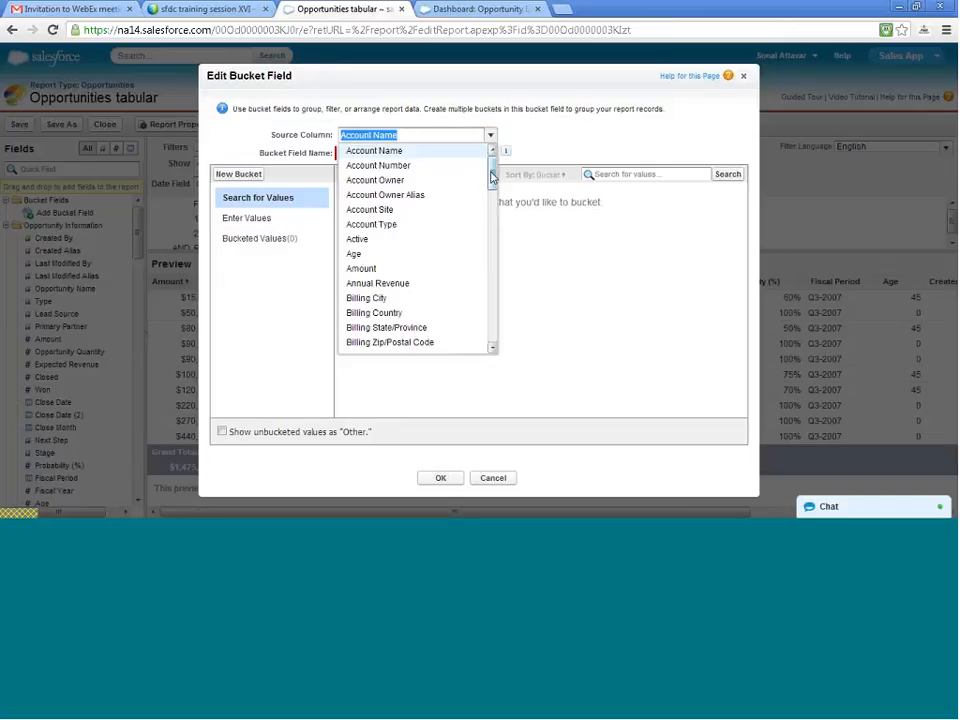
left_click_drag(491, 177, 491, 180)
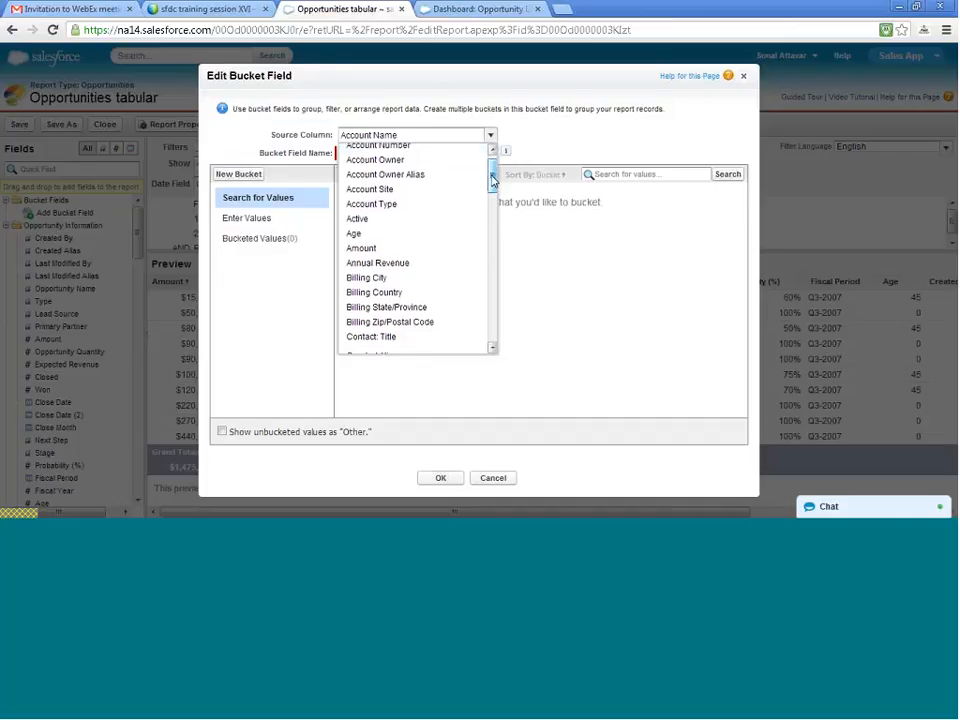
left_click(409, 234)
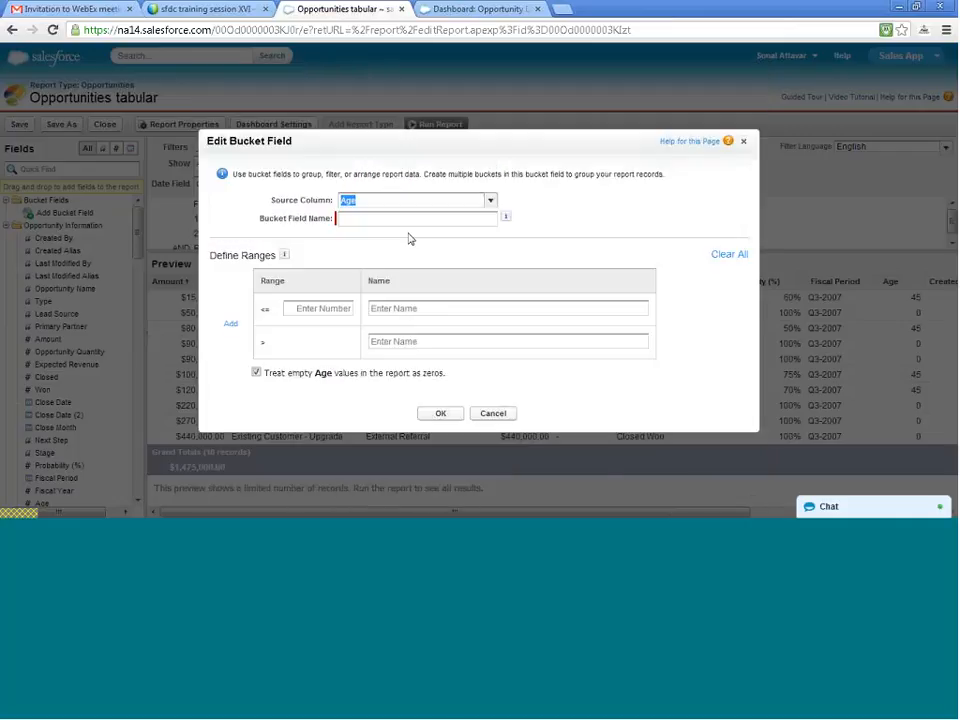
left_click(482, 220)
type("Opportunity Age")
- Define the bucket ranges as 80 or less named New and above 80 named Old, and save the bucket field
left_click(336, 308)
type("80")
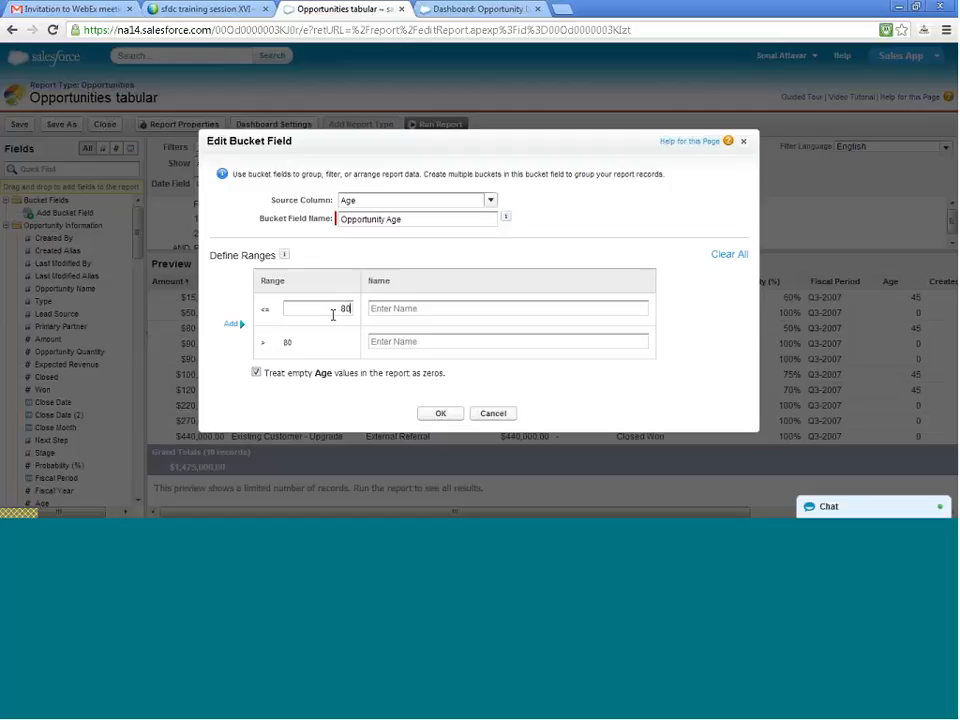
left_click(405, 310)
type("New")
left_click(422, 340)
type("Old")
left_click(441, 414)
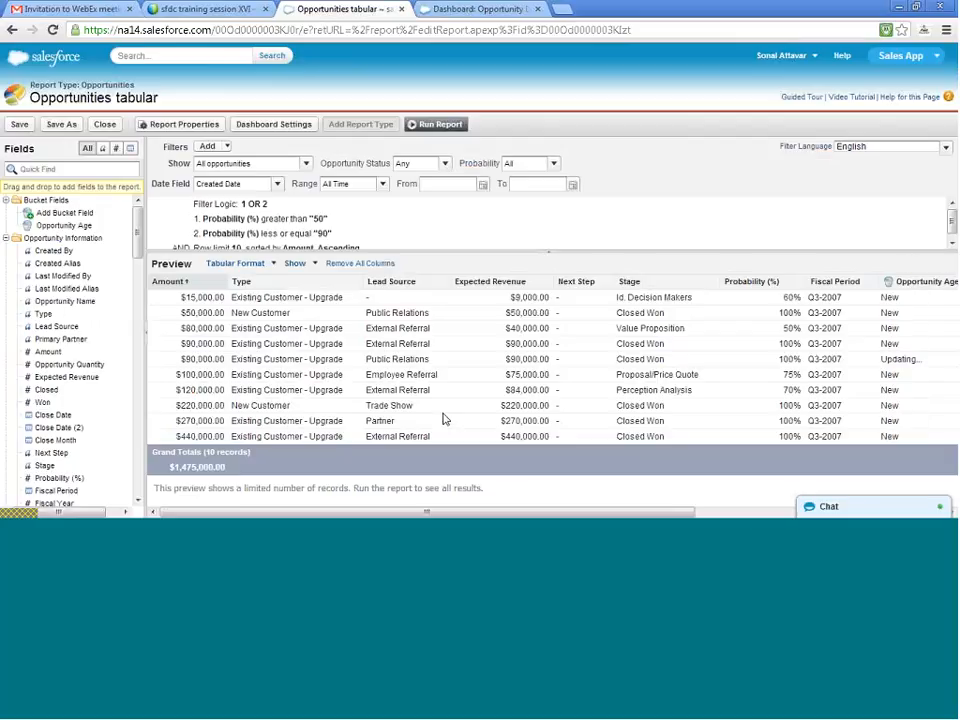
- Edit the Opportunity Age bucket field so its New range covers ages up to 10, and check its column in the preview
scroll(575, 370, "right", 5)
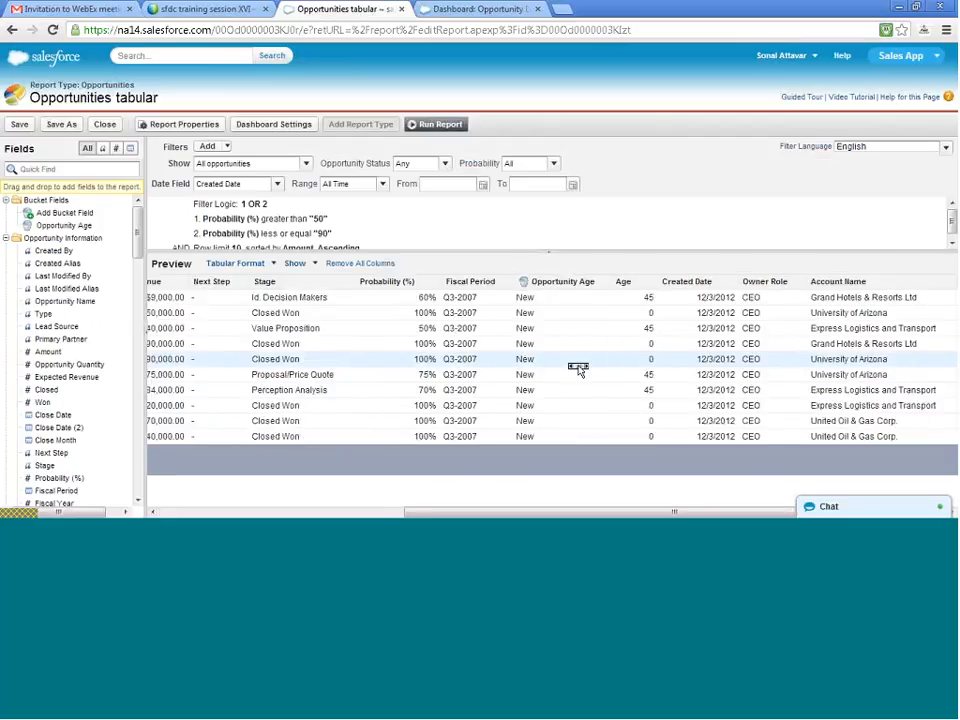
scroll(578, 369, "left", 2)
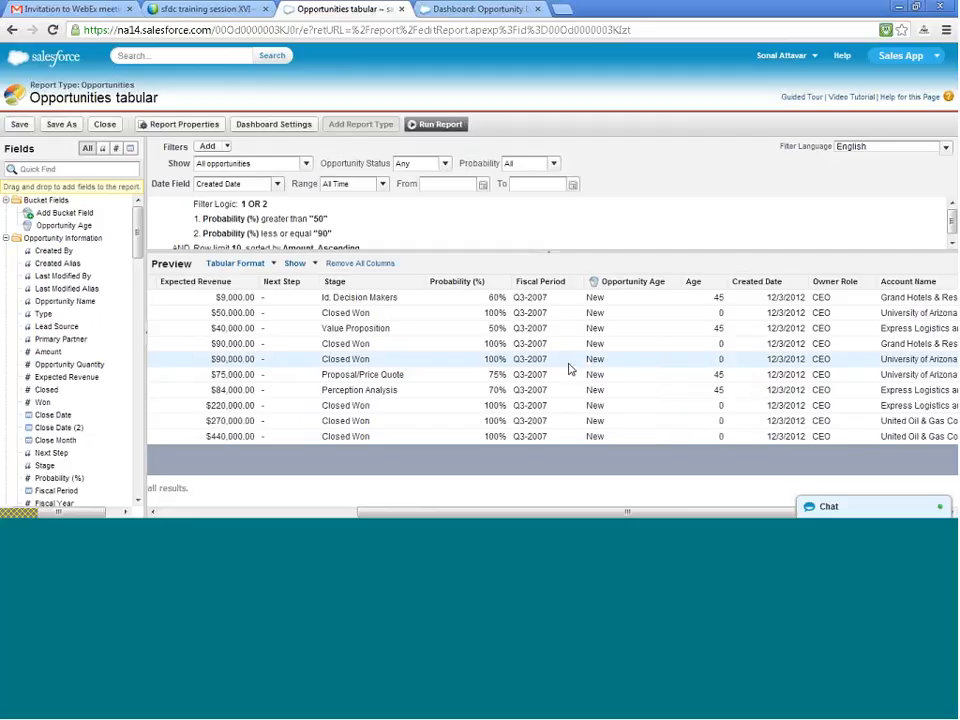
scroll(568, 368, "left", 6)
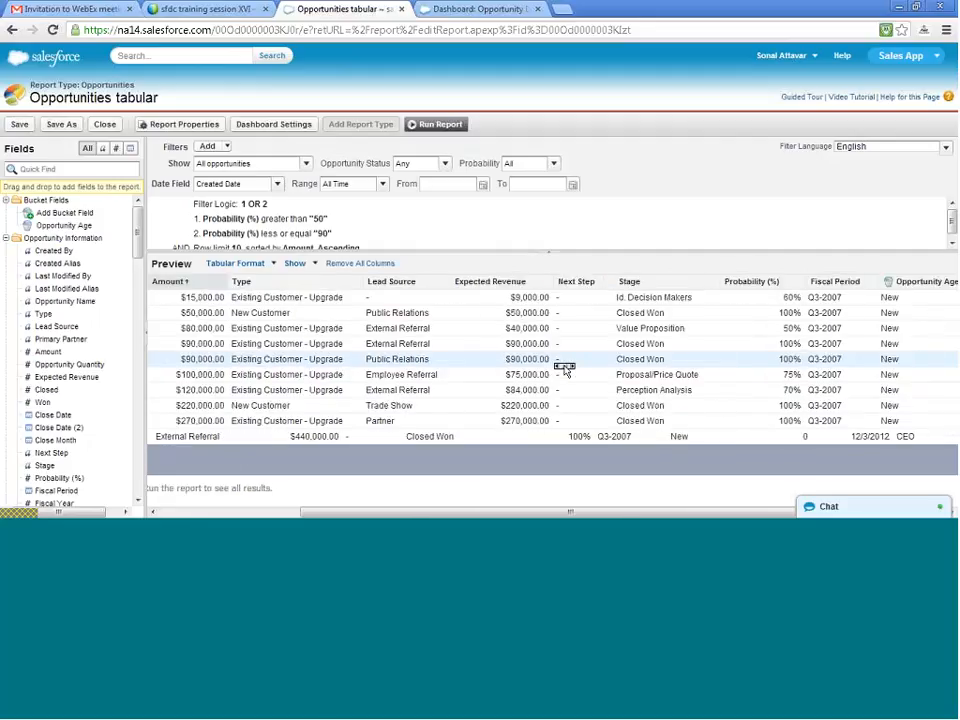
scroll(565, 368, "right", 5)
scroll(565, 368, "right", 2)
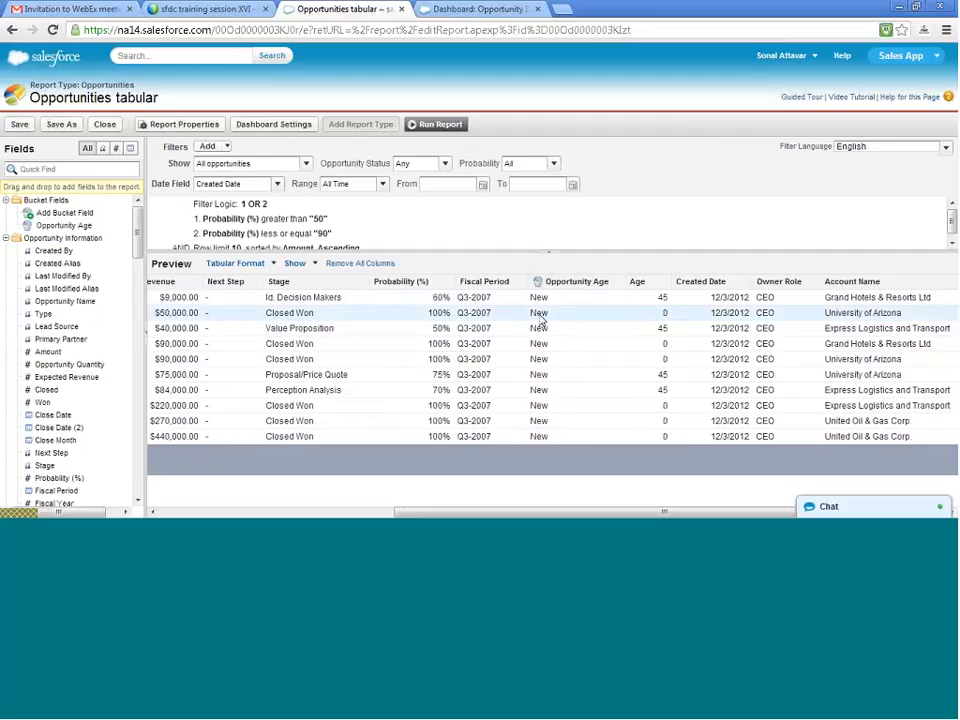
left_click(619, 283)
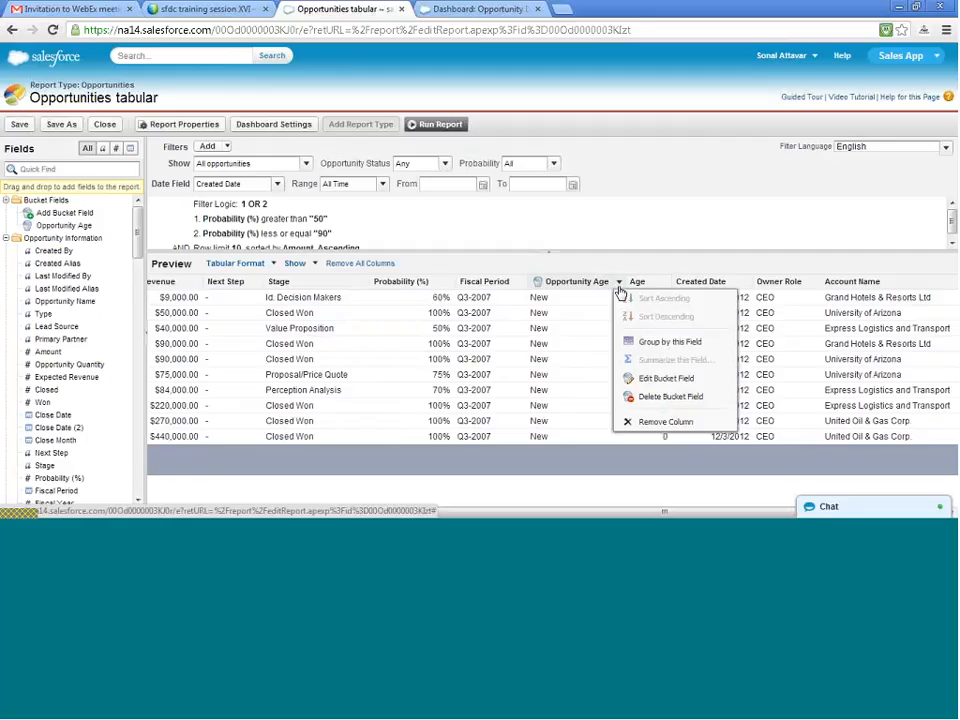
left_click(646, 380)
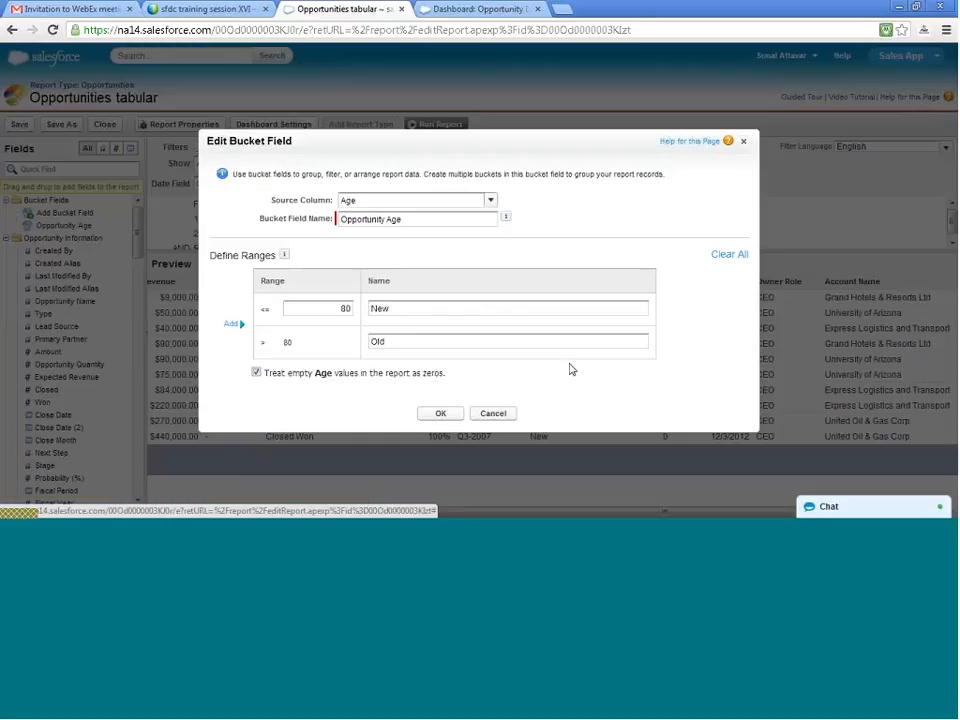
left_click_drag(339, 311, 353, 311)
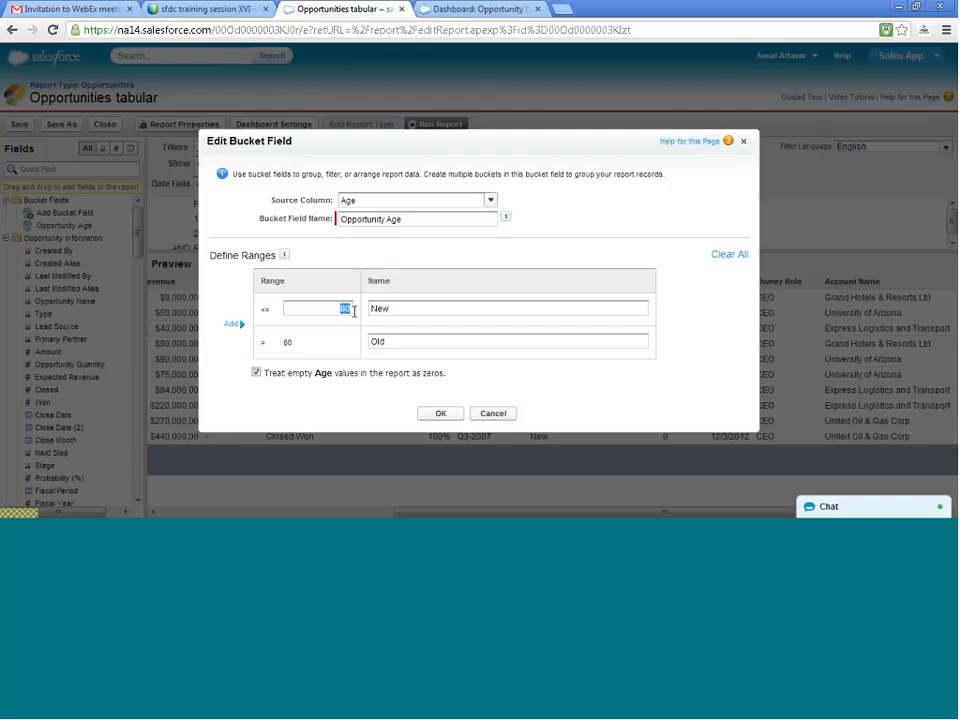
type("10")
left_click(442, 415)
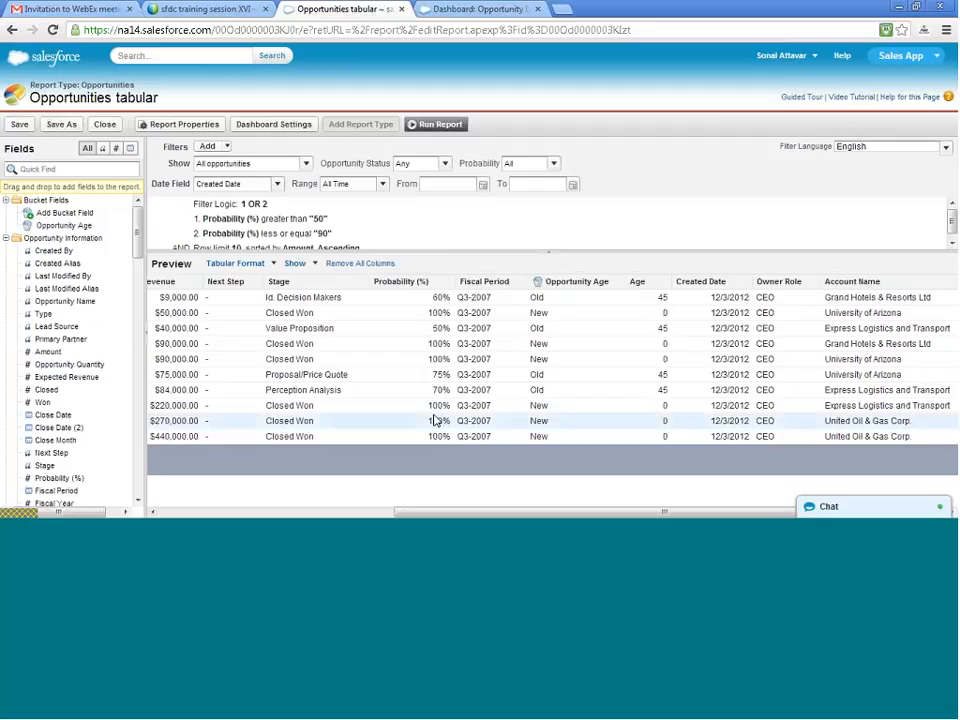
scroll(443, 420, "left", 4)
scroll(443, 420, "right", 4)
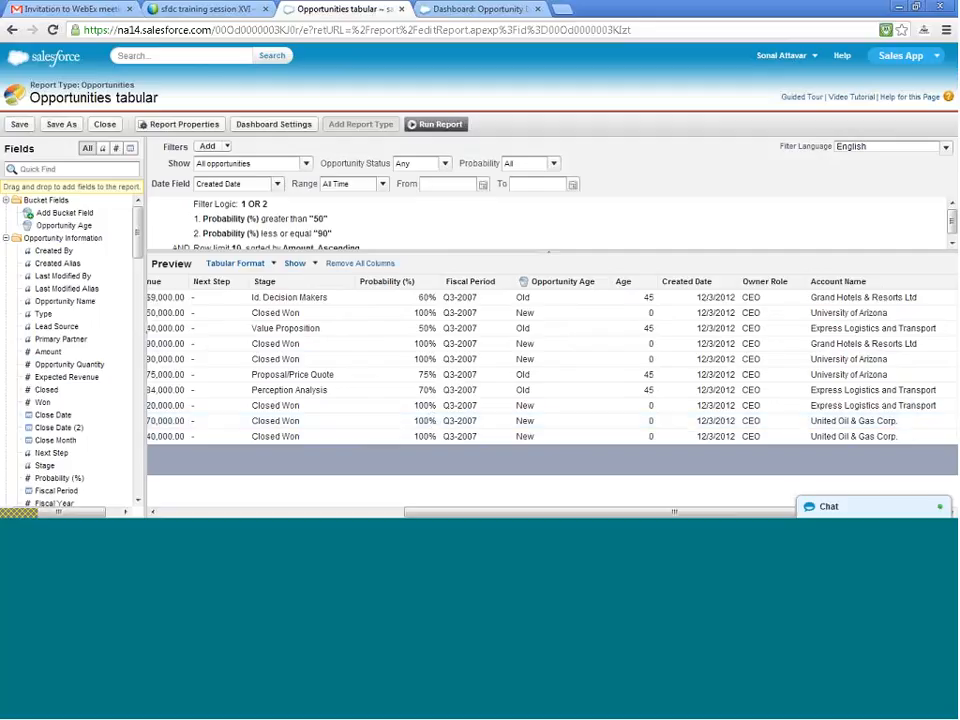
left_click(606, 284)
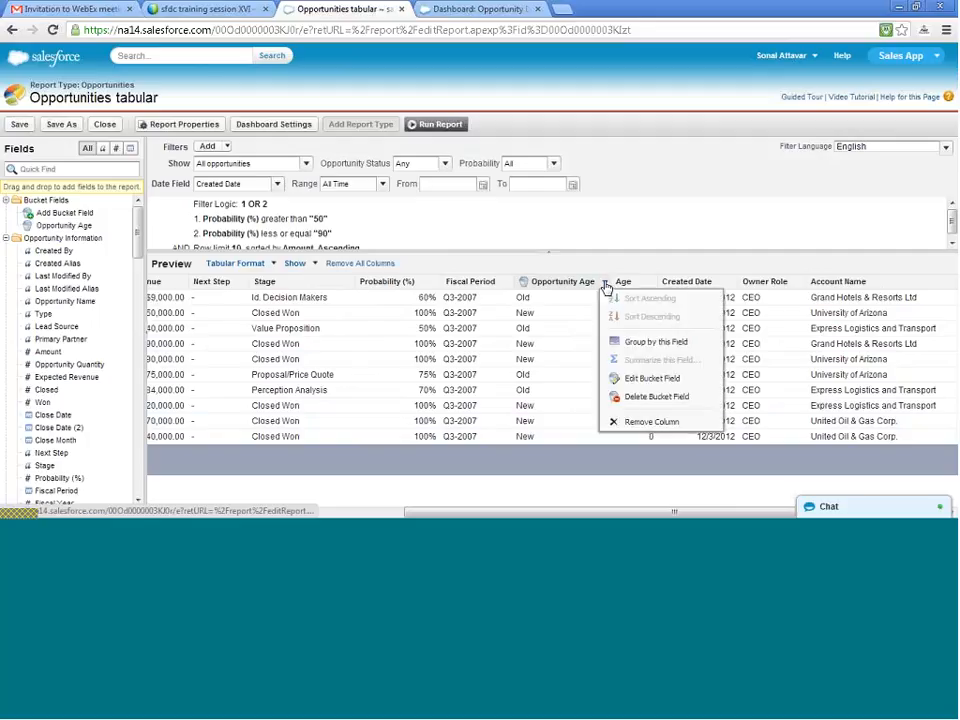
left_click(646, 379)
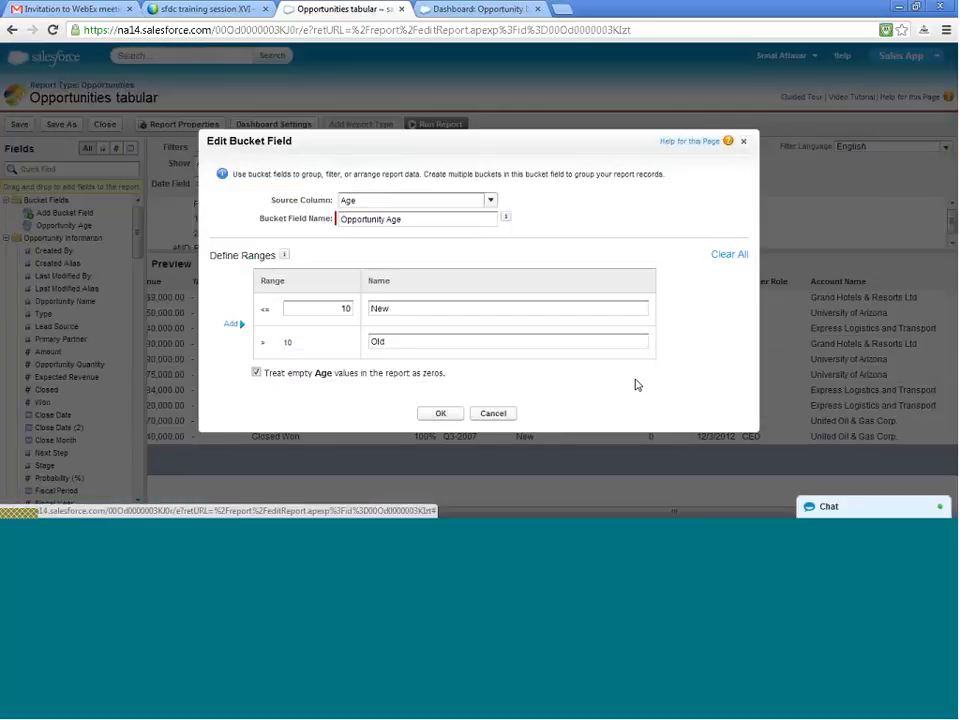
left_click(237, 327)
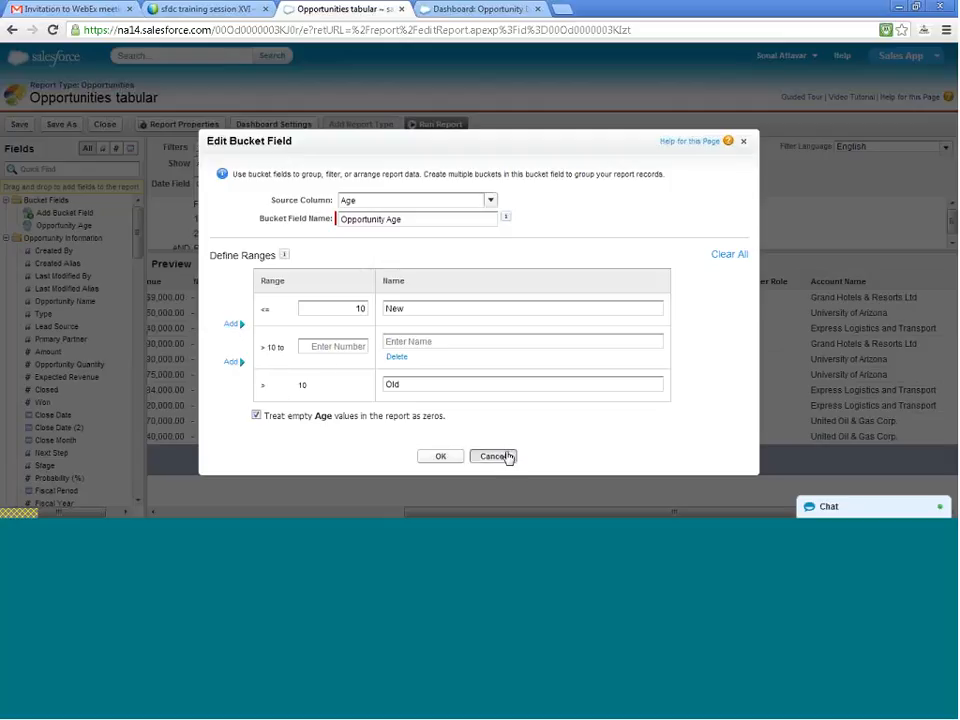
left_click(508, 457)
- Review the report preview's columns and the available fields in the Opportunity Information, Opportunity Owner Information and Account: General groups
scroll(447, 331, "left", 2)
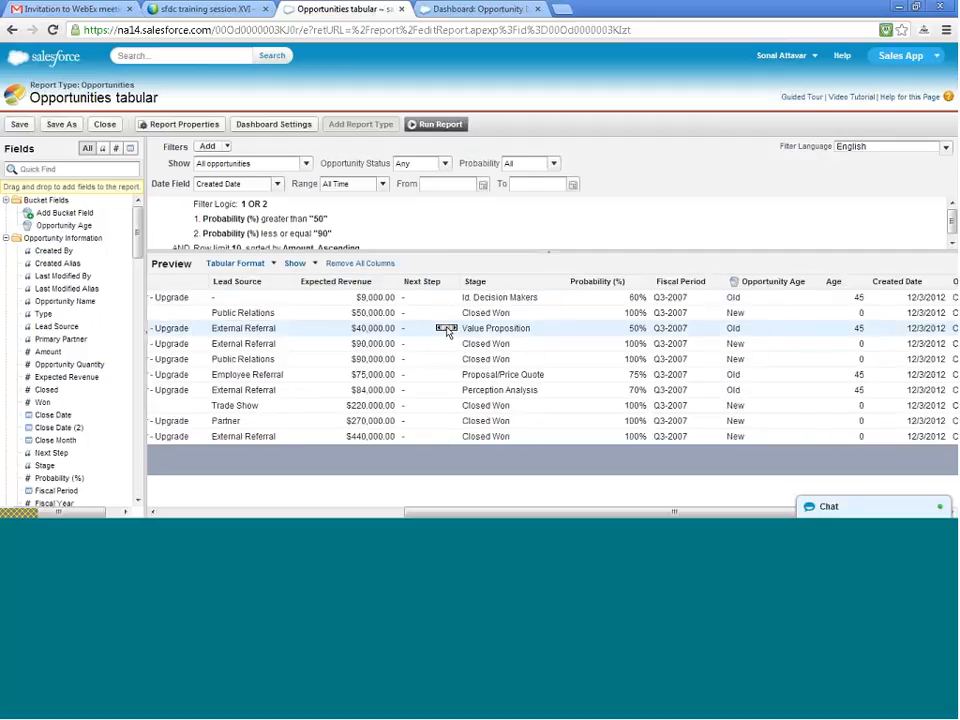
scroll(447, 331, "left", 2)
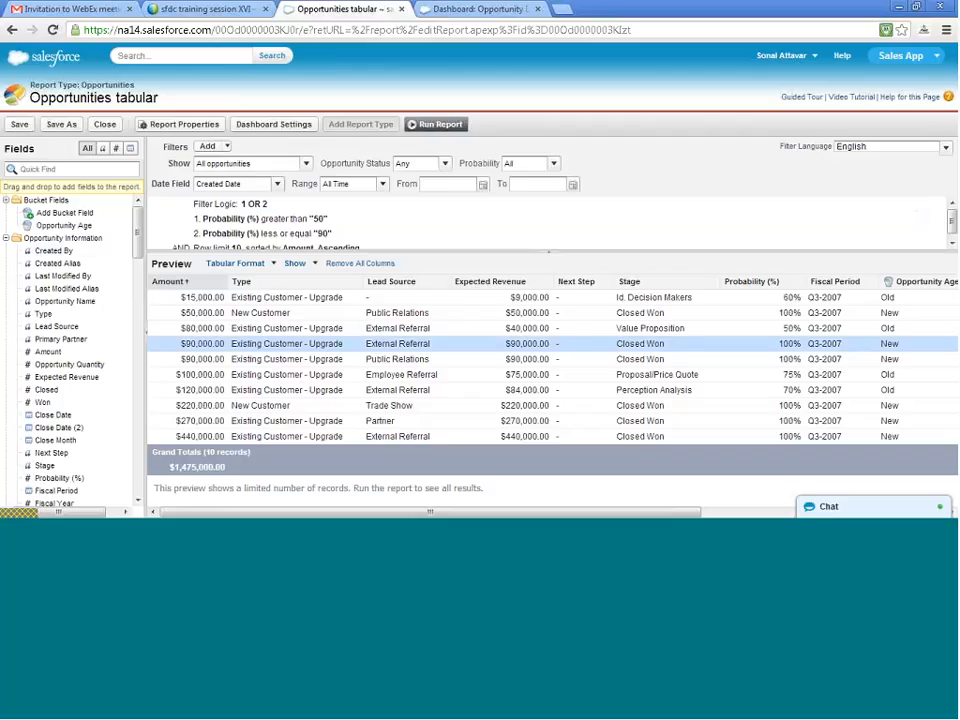
left_click_drag(138, 243, 138, 258)
left_click_drag(140, 265, 141, 276)
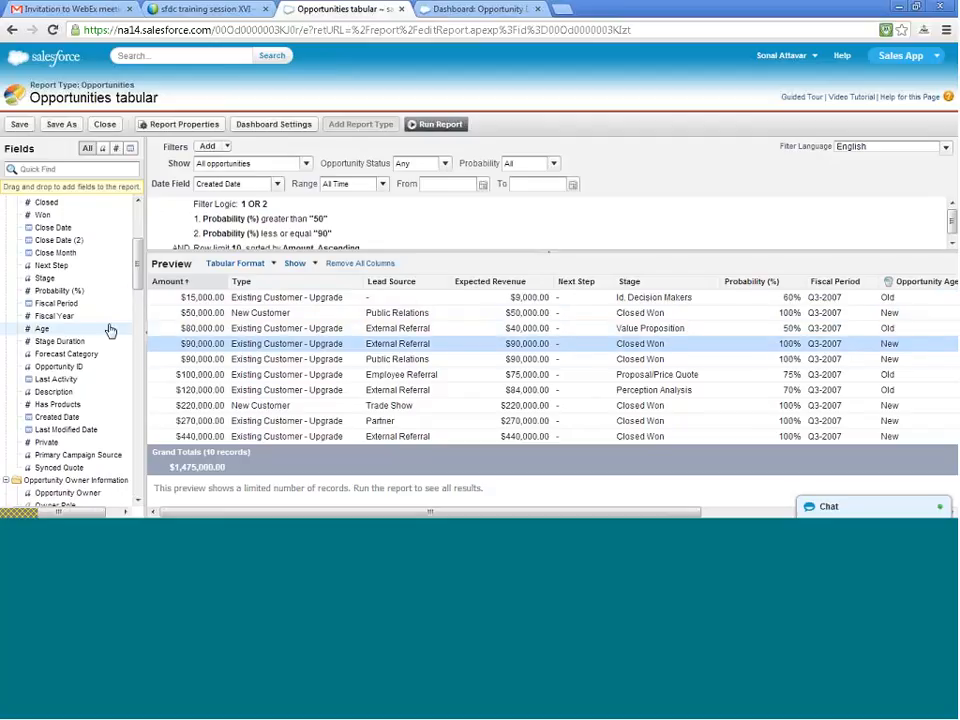
scroll(110, 332, "down", 5)
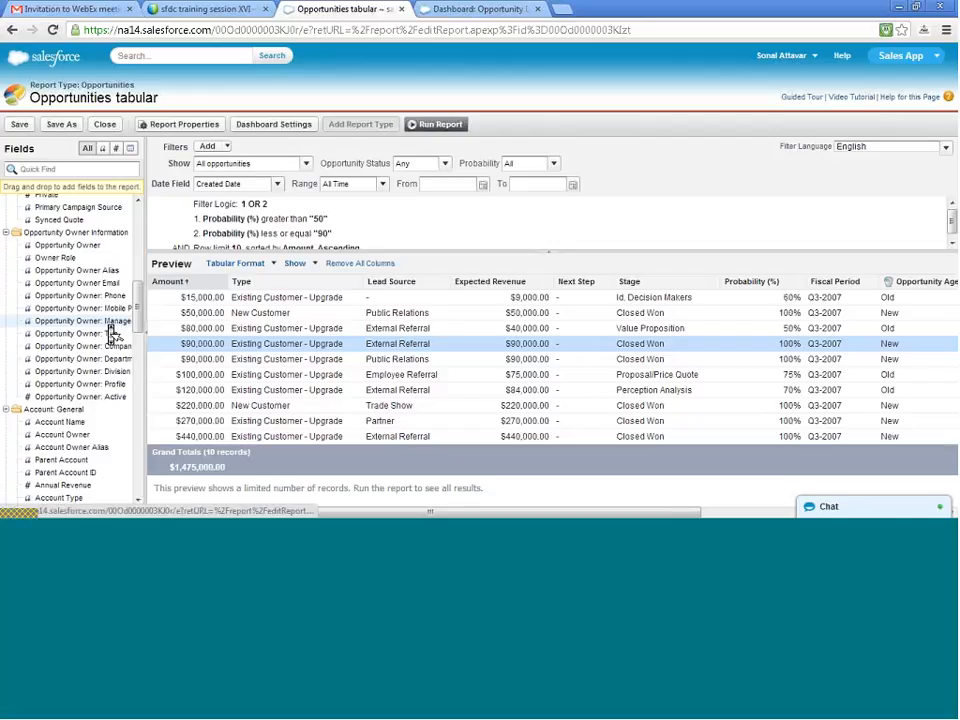
scroll(112, 335, "down", 2)
scroll(112, 337, "down", 4)
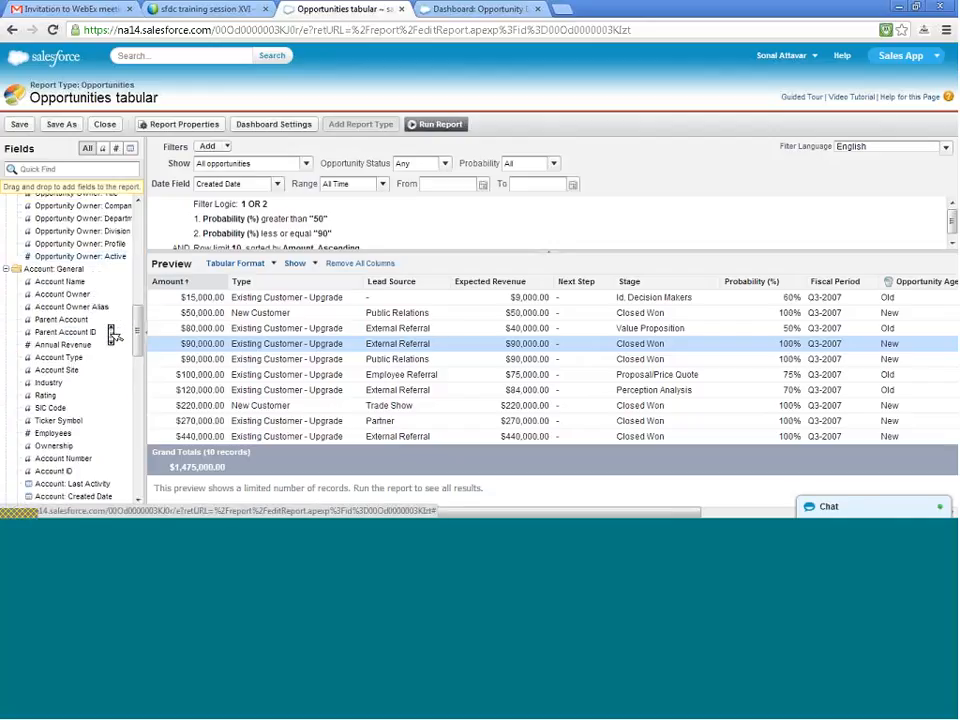
scroll(110, 331, "up", 2)
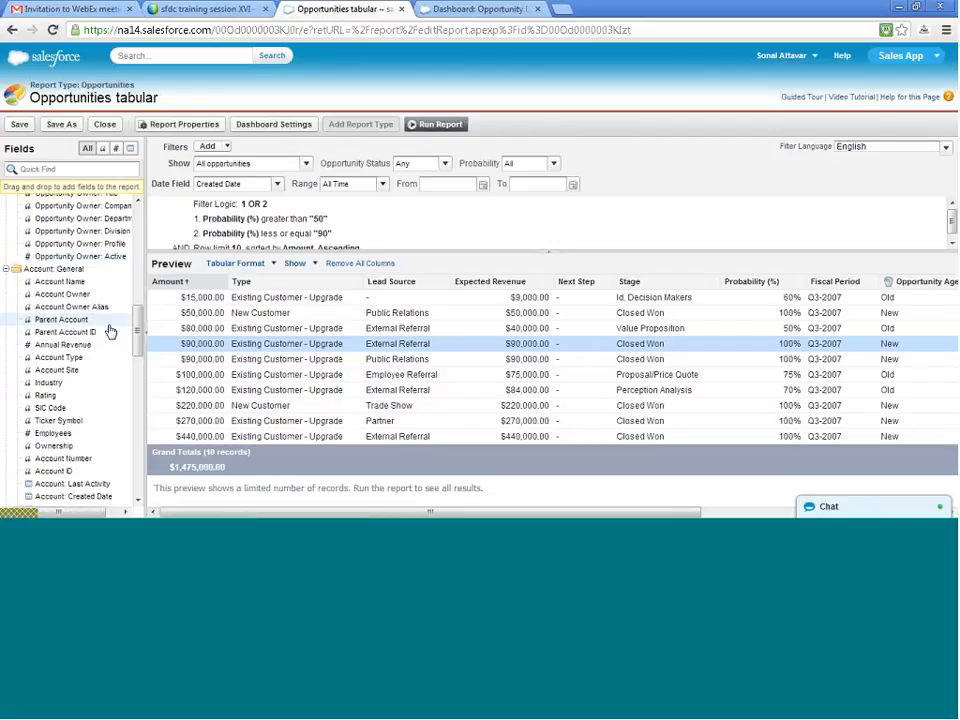
scroll(111, 334, "up", 10)
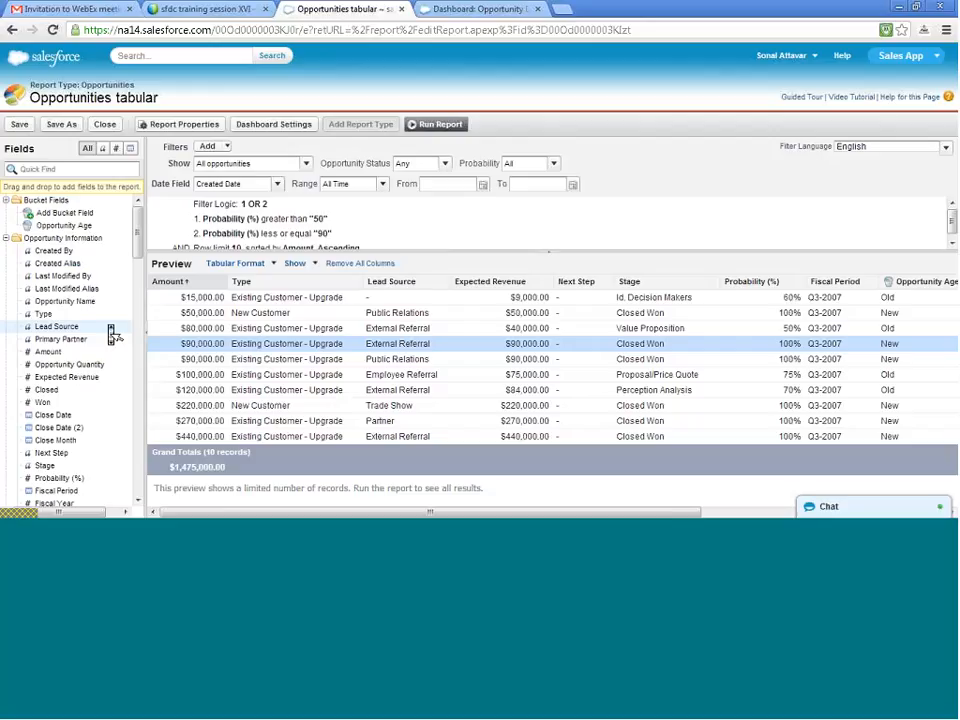